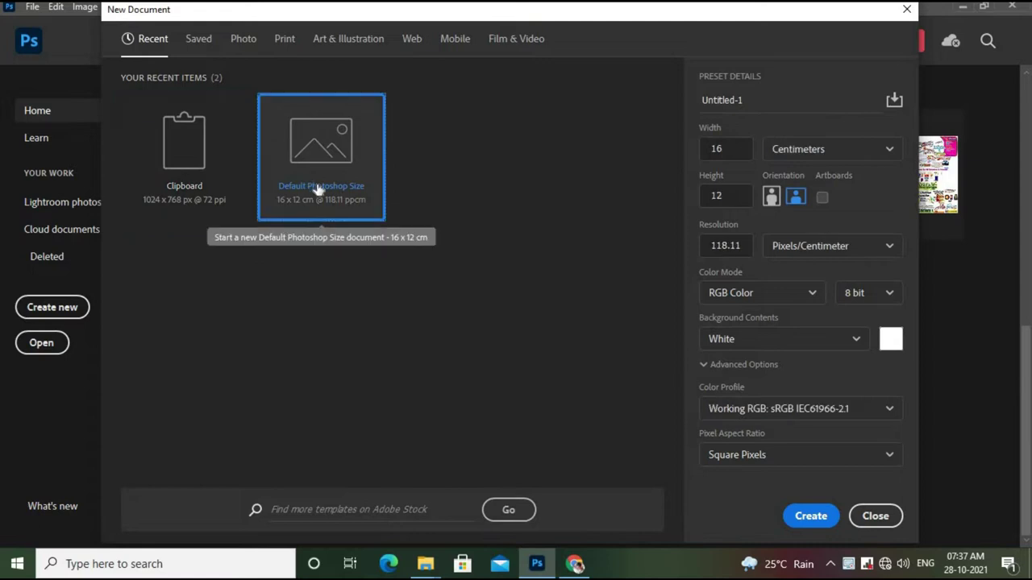
Create a 16 × 12 cm document at 118.11 pixels/cm and paste the copied portrait, enlarged to nearly fill the canvas.
{"action": "left_click", "coordinate": [810, 514]}
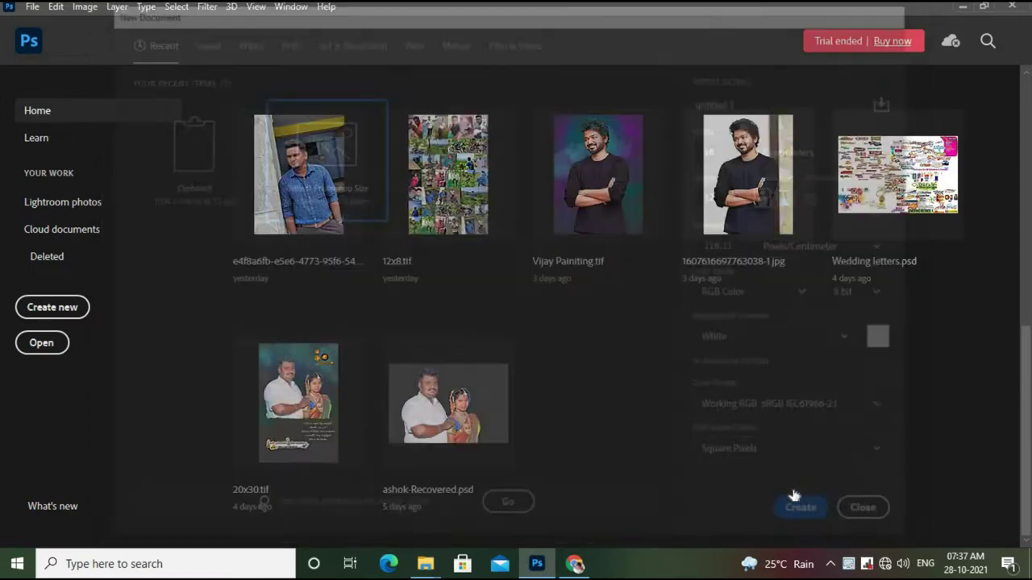
{"action": "key", "text": "ctrl+0"}
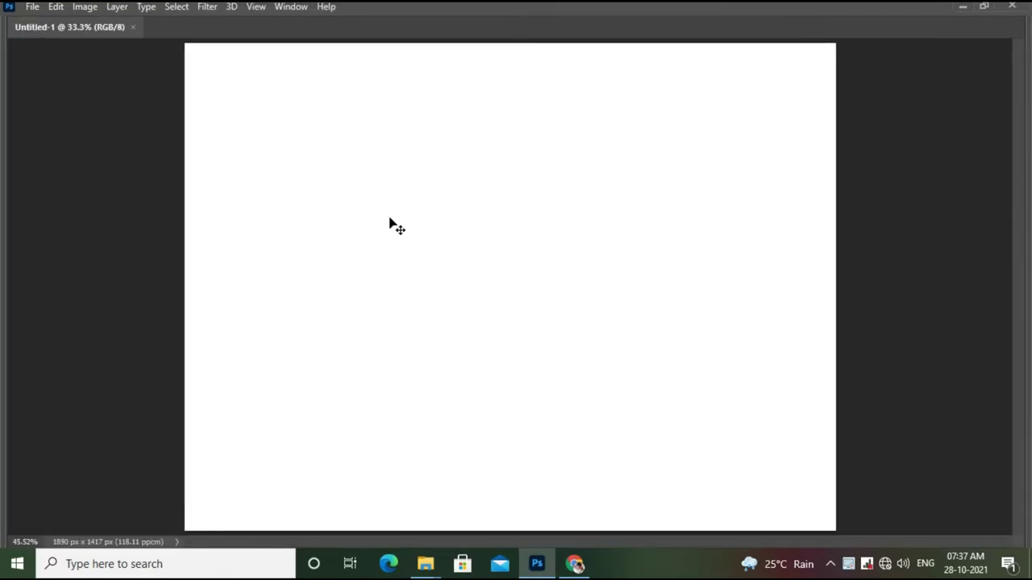
{"action": "key", "text": "ctrl+v"}
{"action": "key", "text": "ctrl+t"}
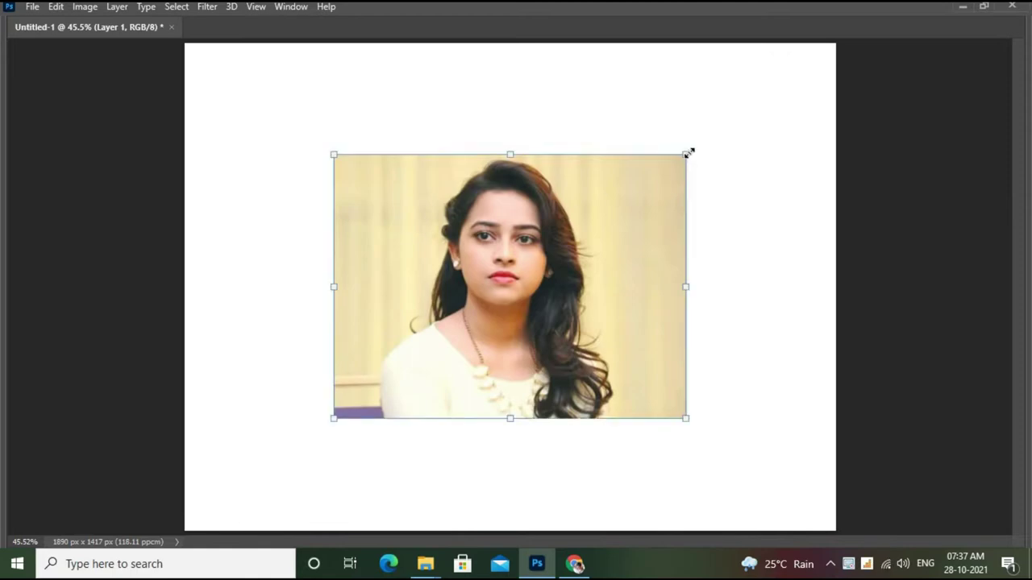
{"action": "left_click_drag", "start_coordinate": [695, 147], "coordinate": [838, 62]}
{"action": "key", "text": "Return"}
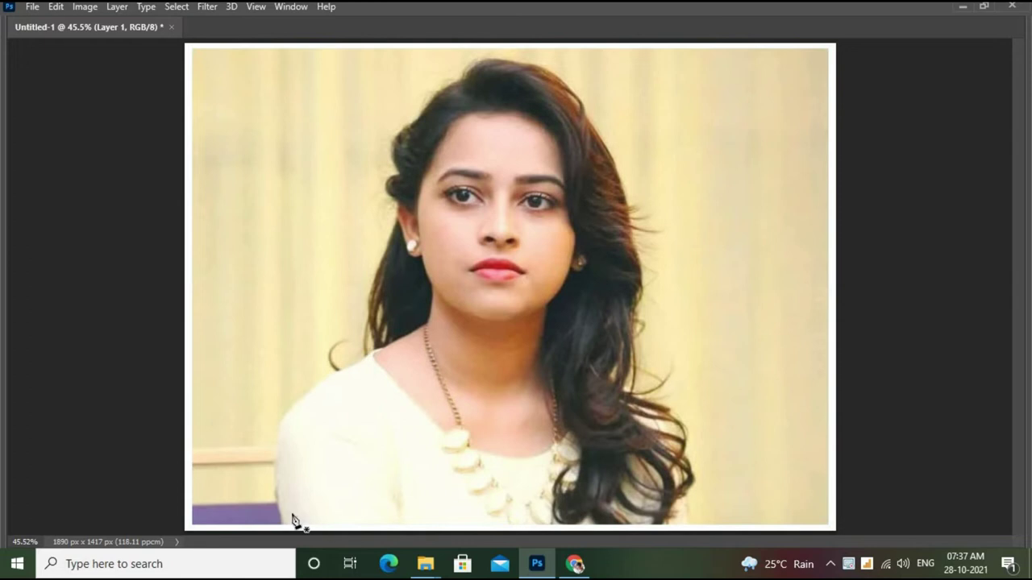
Trace a closed Pen path around the woman, following her shoulders and the outer edge of her hair.
{"action": "left_click", "coordinate": [281, 520]}
{"action": "left_click_drag", "start_coordinate": [310, 386], "coordinate": [357, 361]}
{"action": "left_click_drag", "start_coordinate": [369, 318], "coordinate": [370, 301]}
{"action": "left_click_drag", "start_coordinate": [378, 266], "coordinate": [387, 251]}
{"action": "left_click", "coordinate": [399, 209]}
{"action": "left_click_drag", "start_coordinate": [398, 175], "coordinate": [411, 167]}
{"action": "left_click_drag", "start_coordinate": [414, 121], "coordinate": [450, 105]}
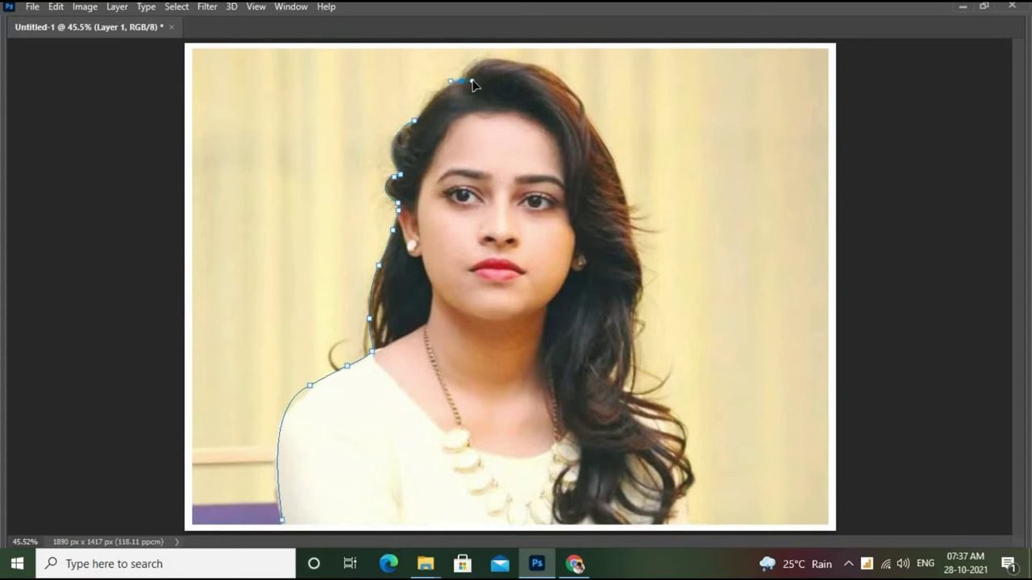
{"action": "left_click_drag", "start_coordinate": [511, 59], "coordinate": [548, 70]}
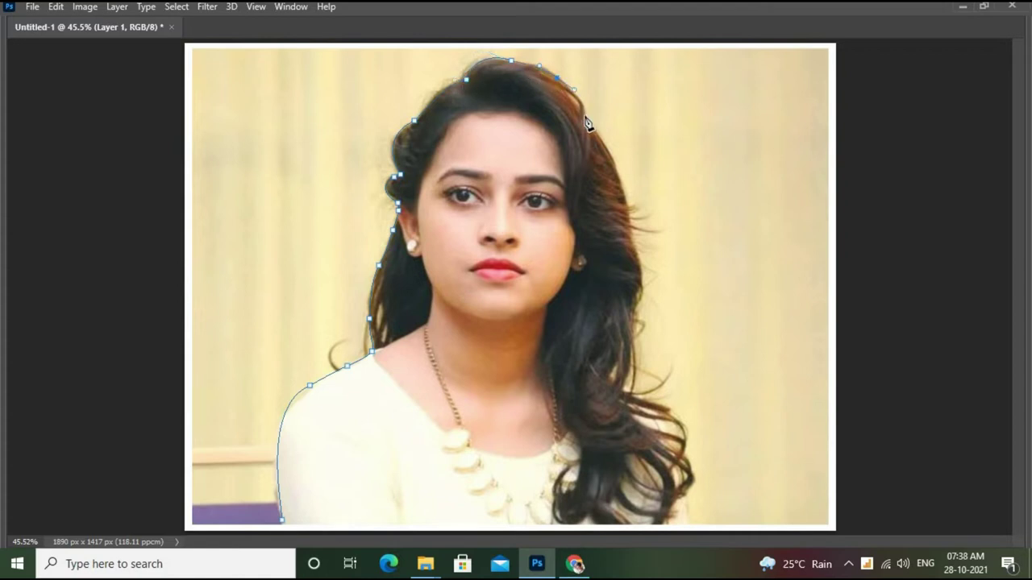
{"action": "left_click_drag", "start_coordinate": [619, 177], "coordinate": [622, 196]}
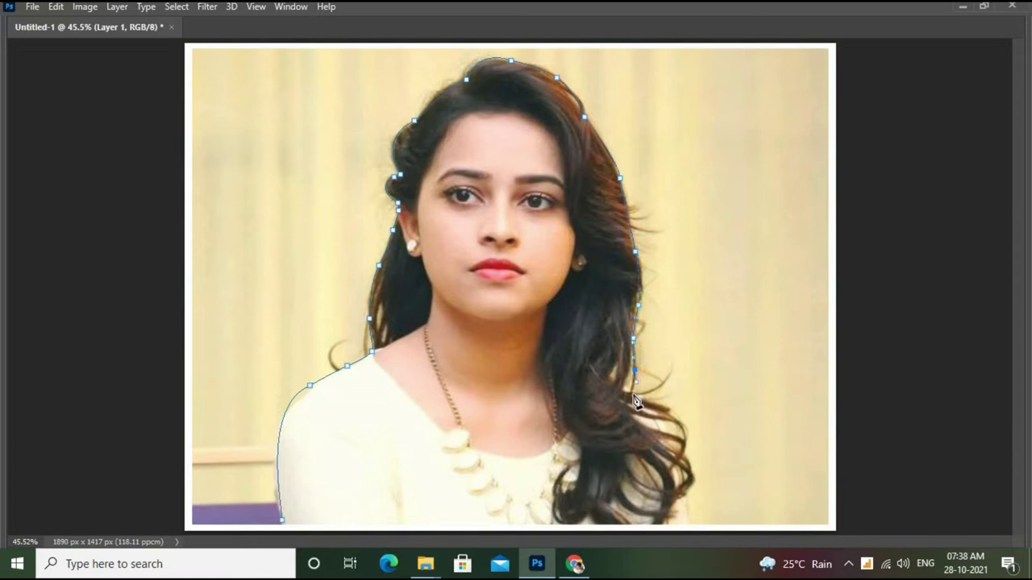
{"action": "left_click", "coordinate": [666, 378]}
{"action": "left_click", "coordinate": [643, 396]}
{"action": "left_click_drag", "start_coordinate": [653, 408], "coordinate": [691, 484]}
{"action": "left_click", "coordinate": [679, 500]}
{"action": "left_click_drag", "start_coordinate": [676, 527], "coordinate": [645, 535]}
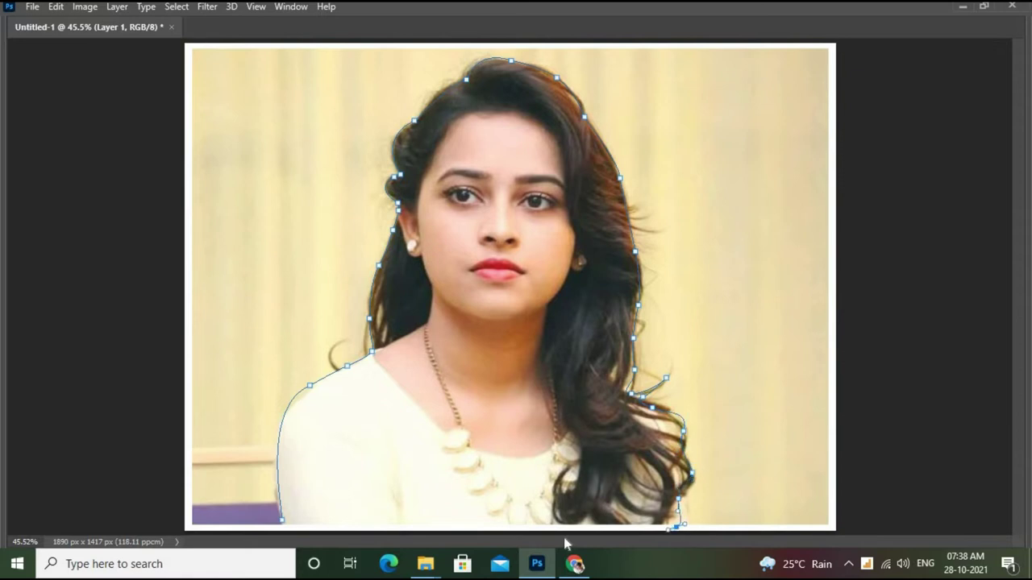
{"action": "left_click", "coordinate": [288, 530]}
{"action": "left_click", "coordinate": [288, 532]}
Turn the path around the woman into a selection and feather it by 2 pixels.
{"action": "key", "text": "ctrl+Return"}
{"action": "key", "text": "shift+F6"}
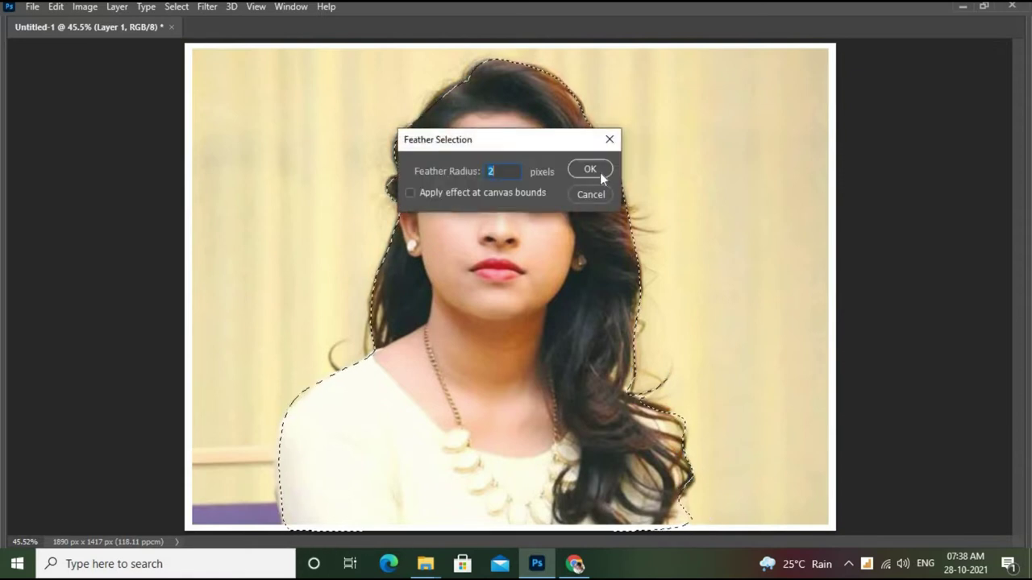
{"action": "left_click", "coordinate": [592, 170]}
Show the layer list, copy the selected woman to a new layer and check it against the original photo.
{"action": "left_click", "coordinate": [292, 7]}
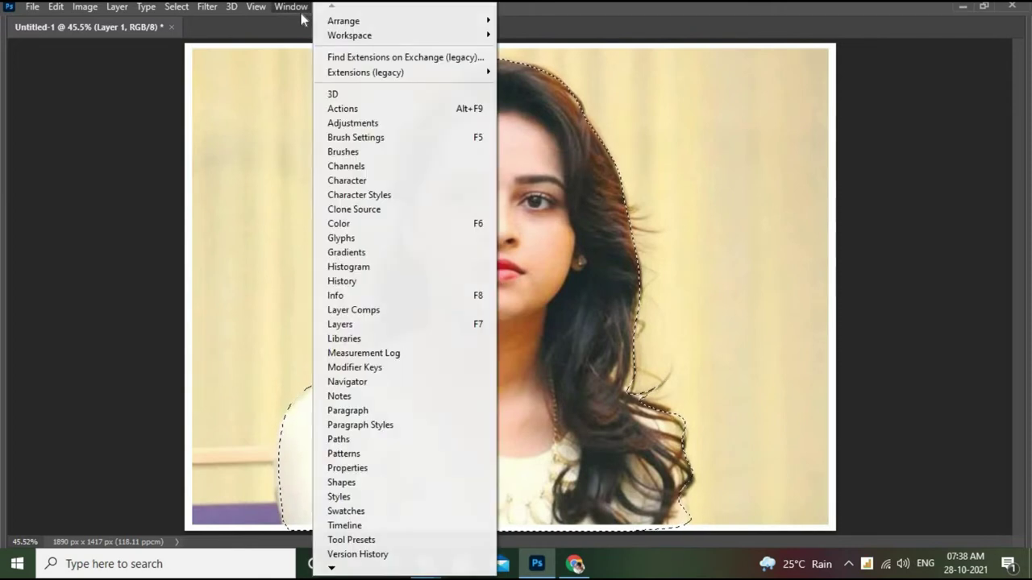
{"action": "left_click", "coordinate": [452, 324]}
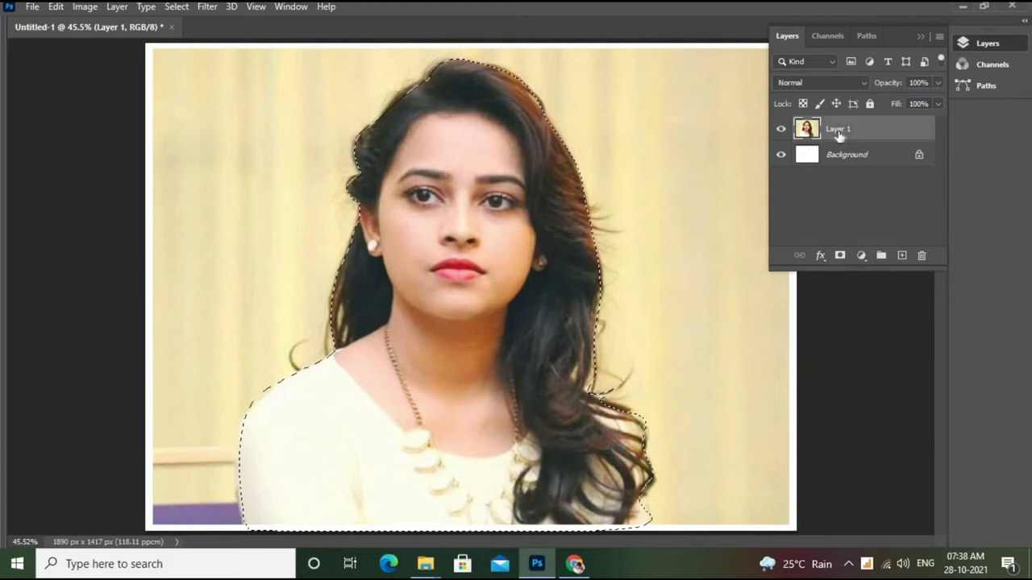
{"action": "key", "text": "ctrl+j"}
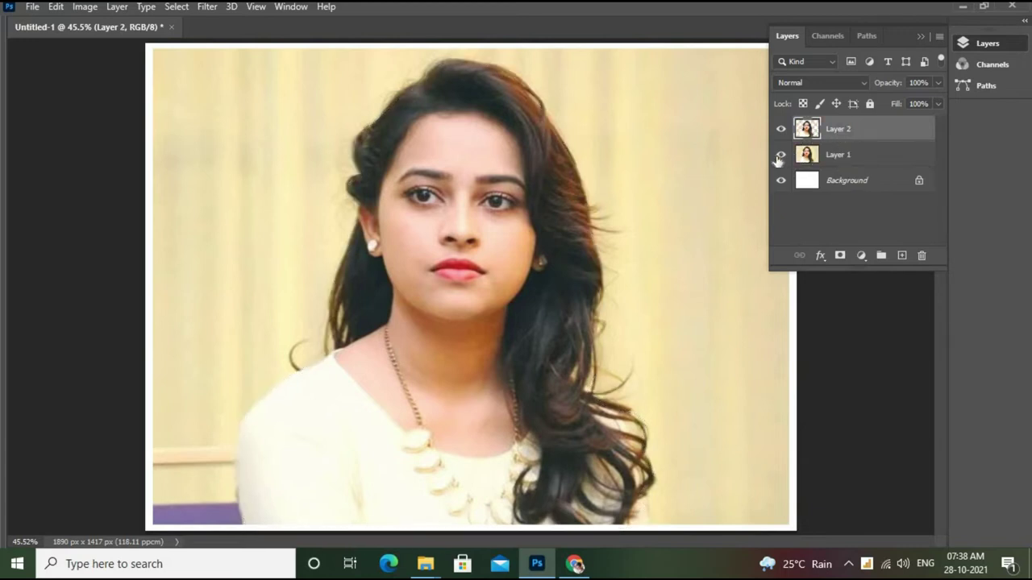
{"action": "left_click", "coordinate": [780, 156]}
{"action": "left_click", "coordinate": [780, 155]}
{"action": "left_click", "coordinate": [780, 156]}
{"action": "left_click", "coordinate": [779, 156]}
Add a dark grey (#242424) solid colour fill layer and place it beneath the cutout of the woman.
{"action": "left_click", "coordinate": [901, 255]}
{"action": "left_click", "coordinate": [861, 255]}
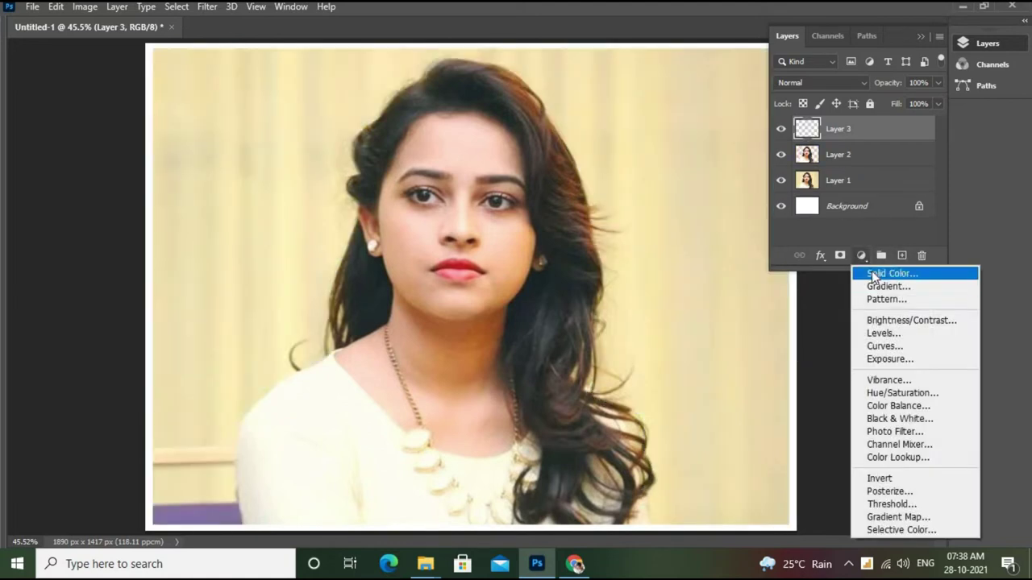
{"action": "left_click", "coordinate": [875, 275]}
{"action": "left_click_drag", "start_coordinate": [342, 243], "coordinate": [318, 267]}
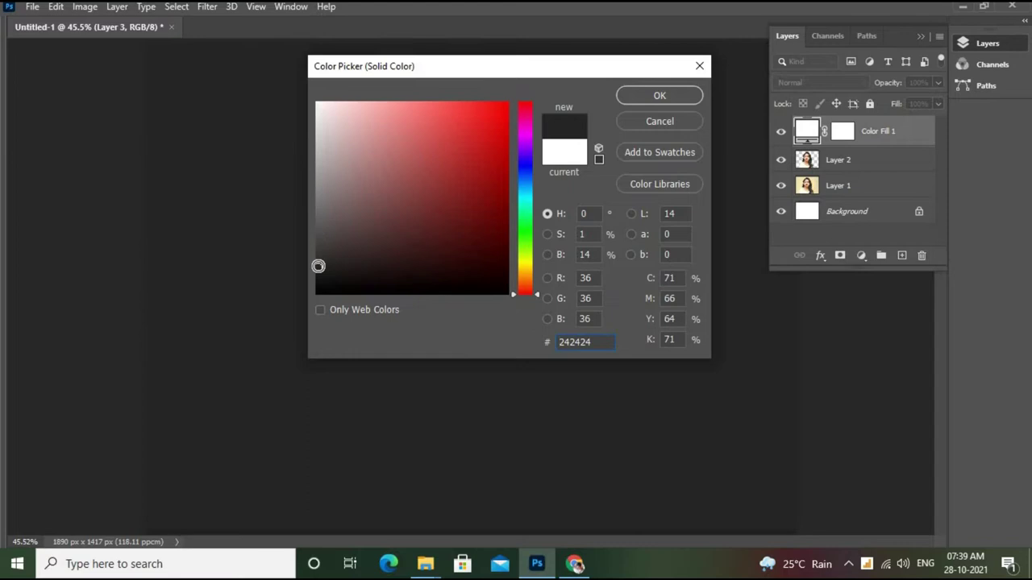
{"action": "key", "text": "Return"}
{"action": "left_click_drag", "start_coordinate": [890, 160], "coordinate": [890, 171]}
On the cutout layer, trace a Pen path from the shoulder along the neck, ears and hairline around the face.
{"action": "key", "text": "z"}
{"action": "left_click_drag", "start_coordinate": [492, 172], "coordinate": [518, 221]}
{"action": "key", "text": "Tab"}
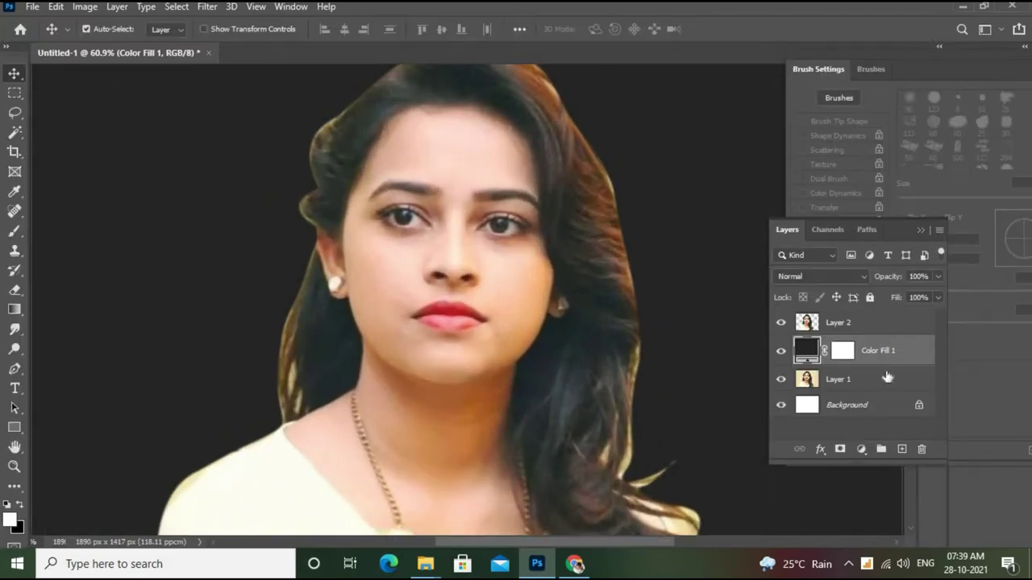
{"action": "left_click", "coordinate": [835, 325]}
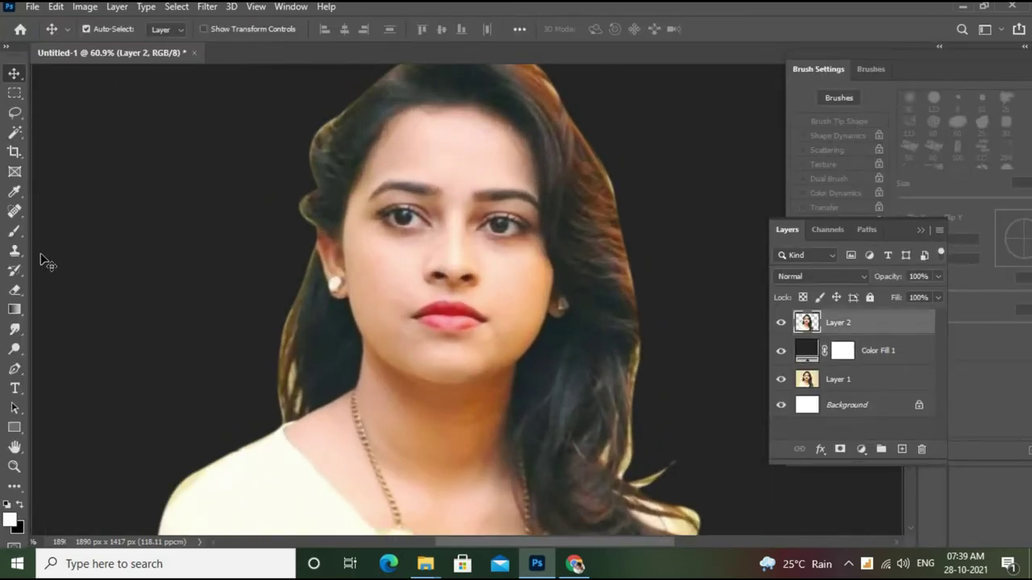
{"action": "left_click", "coordinate": [14, 368]}
{"action": "left_click", "coordinate": [337, 395]}
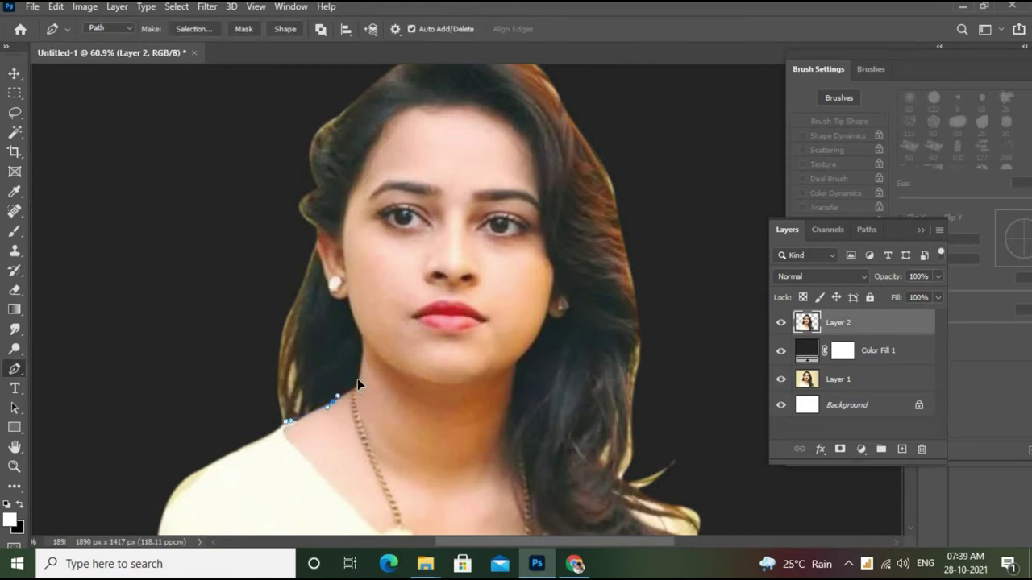
{"action": "left_click", "coordinate": [349, 303]}
{"action": "left_click_drag", "start_coordinate": [328, 231], "coordinate": [332, 239]}
{"action": "left_click", "coordinate": [359, 160]}
{"action": "left_click", "coordinate": [531, 143]}
{"action": "left_click", "coordinate": [543, 212]}
{"action": "left_click", "coordinate": [549, 260]}
{"action": "left_click", "coordinate": [560, 286]}
{"action": "left_click", "coordinate": [551, 346]}
{"action": "left_click", "coordinate": [530, 374]}
{"action": "left_click", "coordinate": [515, 413]}
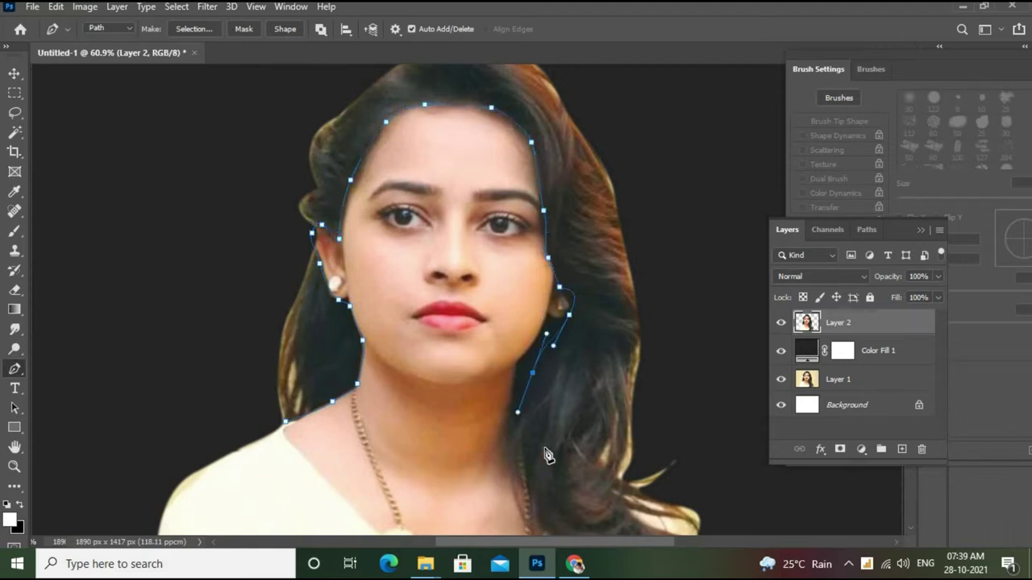
Continue the path down the neck and close it loosely around the outside of the hair.
{"action": "left_click_drag", "start_coordinate": [546, 454], "coordinate": [561, 276]}
{"action": "left_click", "coordinate": [513, 291]}
{"action": "left_click", "coordinate": [544, 359]}
{"action": "left_click", "coordinate": [562, 410]}
{"action": "left_click", "coordinate": [533, 457]}
{"action": "left_click", "coordinate": [537, 501]}
{"action": "left_click", "coordinate": [580, 514]}
{"action": "left_click_drag", "start_coordinate": [698, 306], "coordinate": [660, 200]}
{"action": "left_click_drag", "start_coordinate": [636, 129], "coordinate": [558, 82]}
{"action": "left_click_drag", "start_coordinate": [419, 54], "coordinate": [421, 308]}
{"action": "left_click_drag", "start_coordinate": [454, 50], "coordinate": [415, 57]}
{"action": "left_click_drag", "start_coordinate": [325, 137], "coordinate": [311, 178]}
{"action": "left_click_drag", "start_coordinate": [319, 260], "coordinate": [332, 285]}
{"action": "left_click_drag", "start_coordinate": [284, 441], "coordinate": [303, 453]}
Turn the hair path into a selection and feather it by 50 pixels.
{"action": "key", "text": "ctrl+Return"}
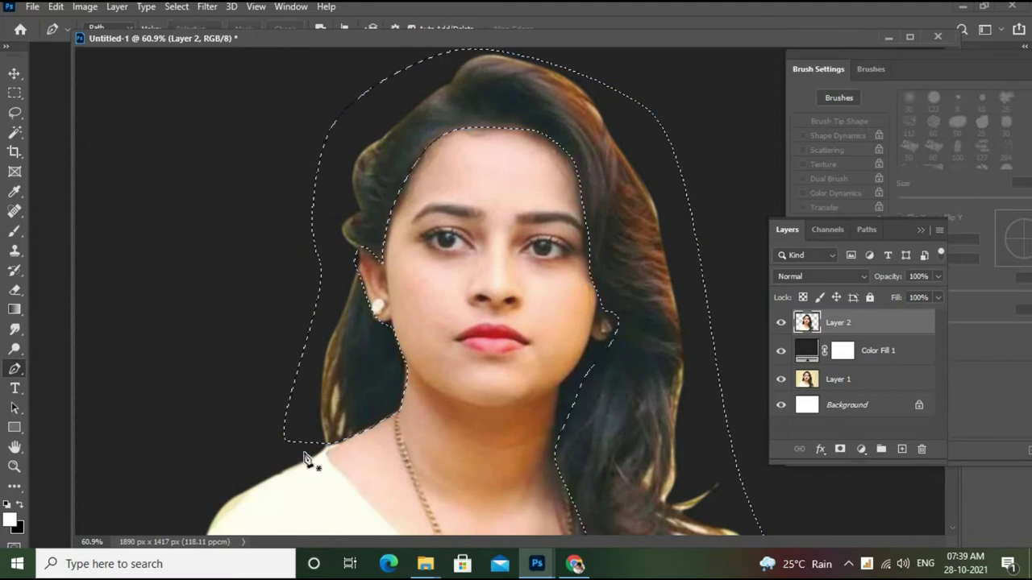
{"action": "key", "text": "shift+F6"}
{"action": "type", "text": "50"}
{"action": "key", "text": "Return"}
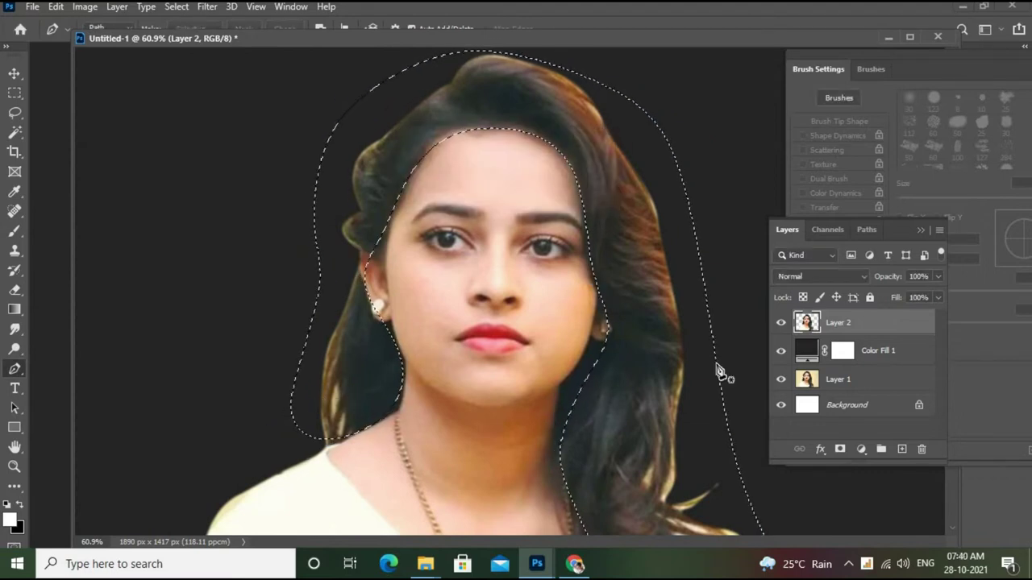
Increase the hair's contrast with Curves, setting the white point input to 228 and the black point input to 26.
{"action": "left_click", "coordinate": [87, 7]}
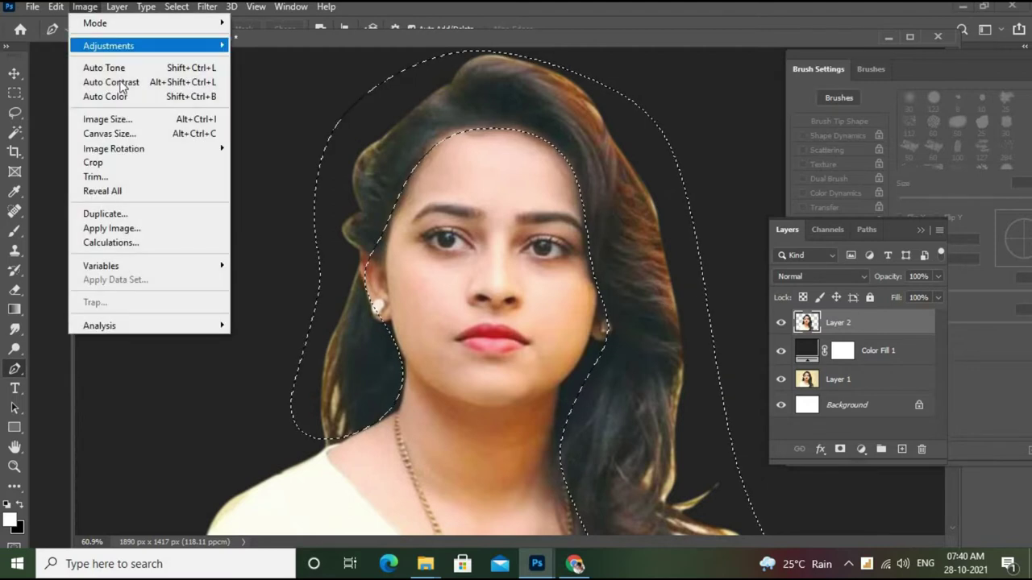
{"action": "mouse_move", "coordinate": [178, 48]}
{"action": "left_click", "coordinate": [282, 73]}
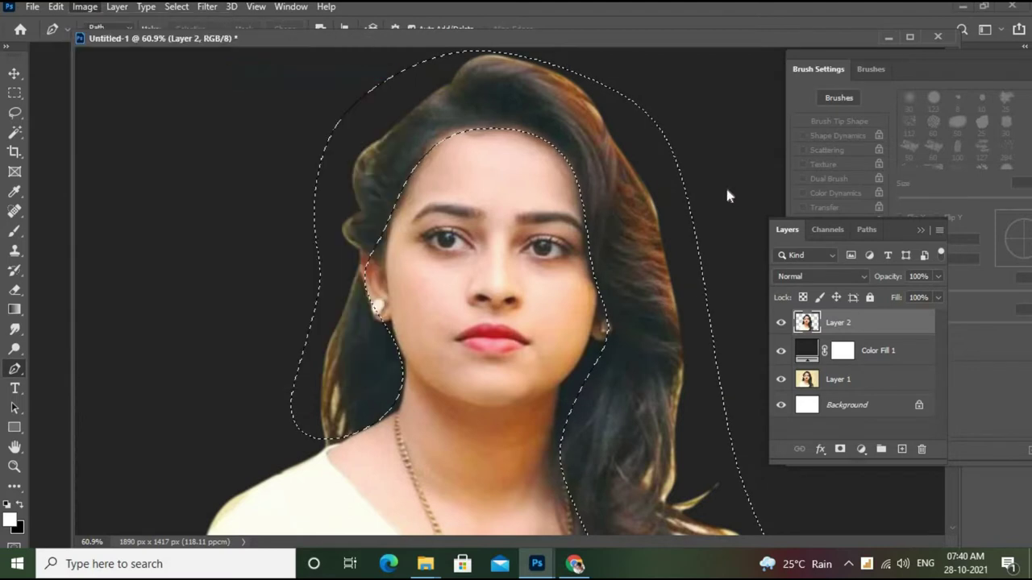
{"action": "left_click_drag", "start_coordinate": [617, 53], "coordinate": [935, 33]}
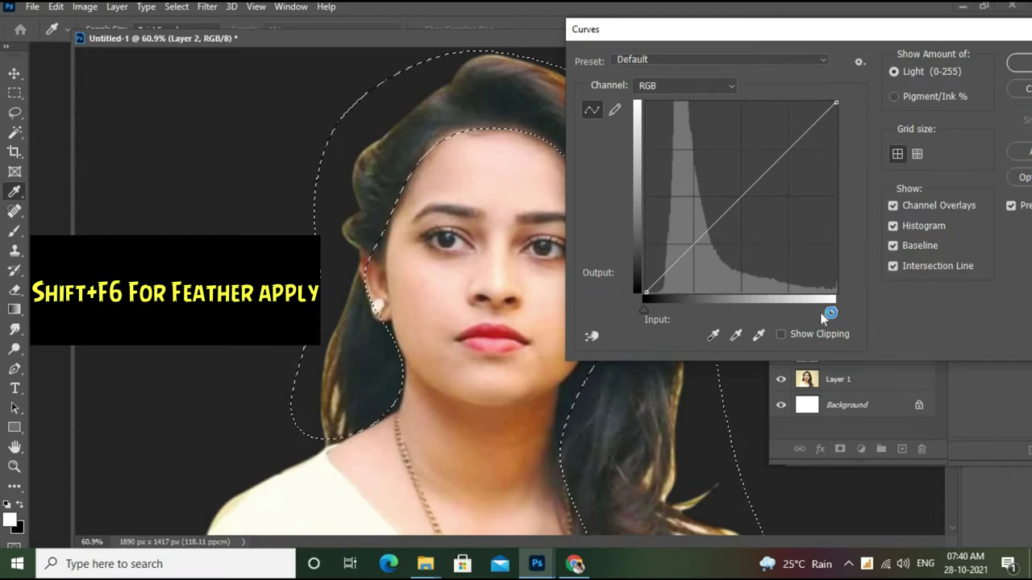
{"action": "left_click_drag", "start_coordinate": [833, 309], "coordinate": [811, 309]}
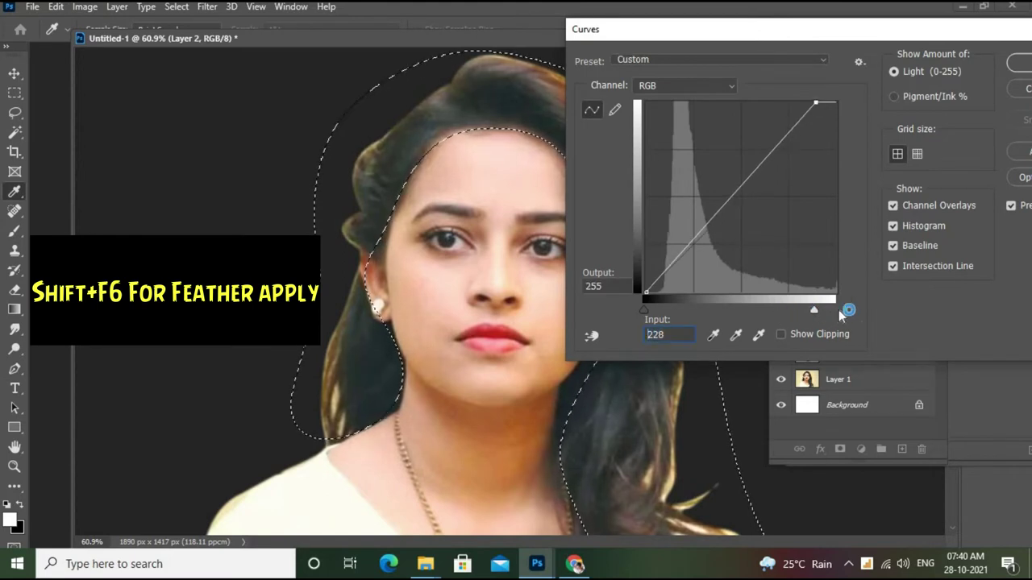
{"action": "left_click_drag", "start_coordinate": [648, 310], "coordinate": [717, 307]}
{"action": "left_click_drag", "start_coordinate": [799, 27], "coordinate": [979, 40]}
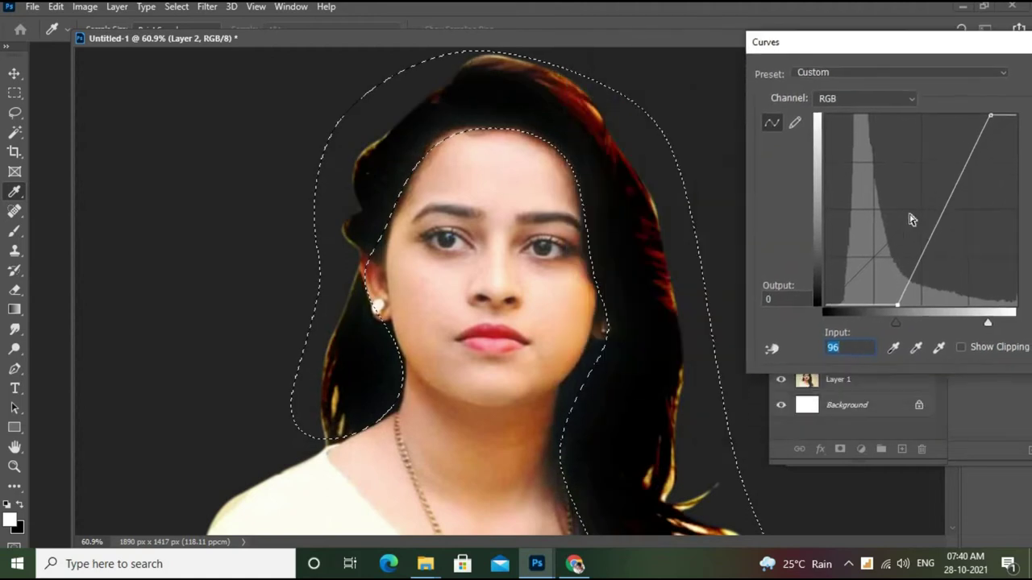
{"action": "left_click_drag", "start_coordinate": [897, 323], "coordinate": [849, 331]}
{"action": "left_click_drag", "start_coordinate": [906, 41], "coordinate": [752, 69]}
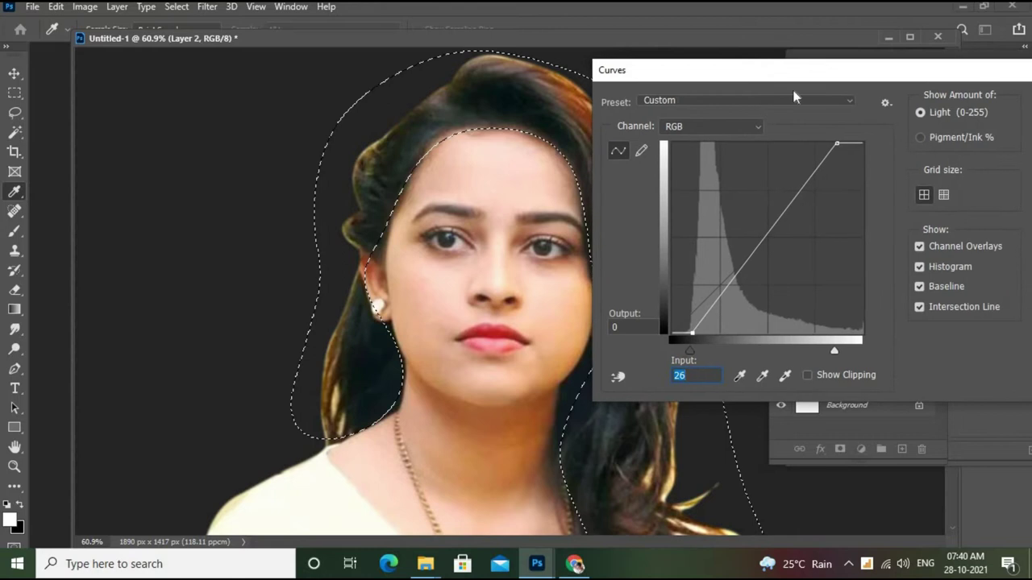
{"action": "left_click_drag", "start_coordinate": [751, 104], "coordinate": [547, 99]}
{"action": "left_click", "coordinate": [878, 145]}
{"action": "scroll", "coordinate": [578, 206], "scroll_direction": "down", "scroll_amount": 3}
{"action": "scroll", "coordinate": [580, 213], "scroll_direction": "up", "scroll_amount": 3}
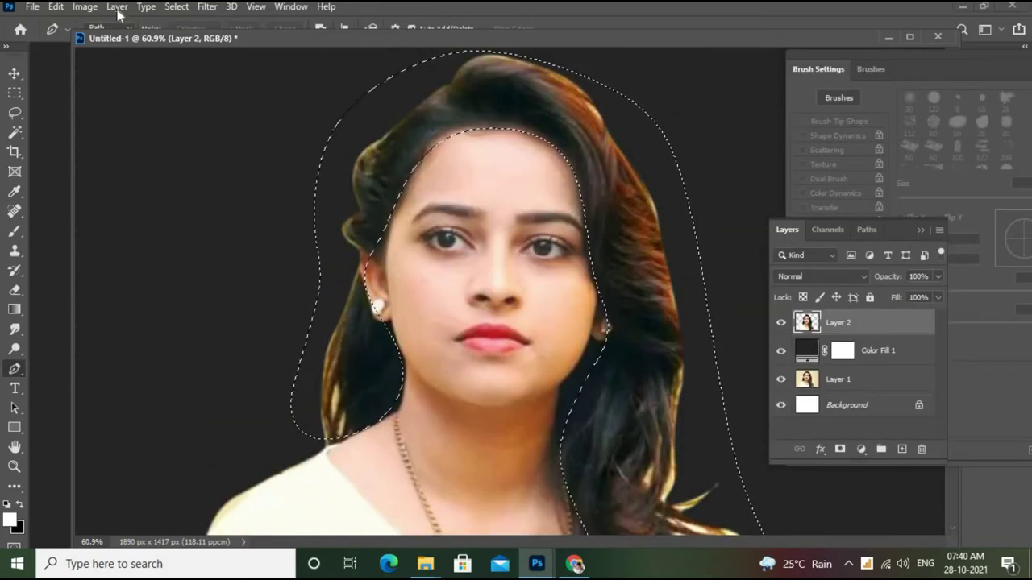
Darken the selected hair with Levels by setting the white output level to 199, and remove the selection.
{"action": "left_click", "coordinate": [117, 7]}
{"action": "mouse_move", "coordinate": [85, 6]}
{"action": "mouse_move", "coordinate": [104, 43]}
{"action": "left_click", "coordinate": [258, 60]}
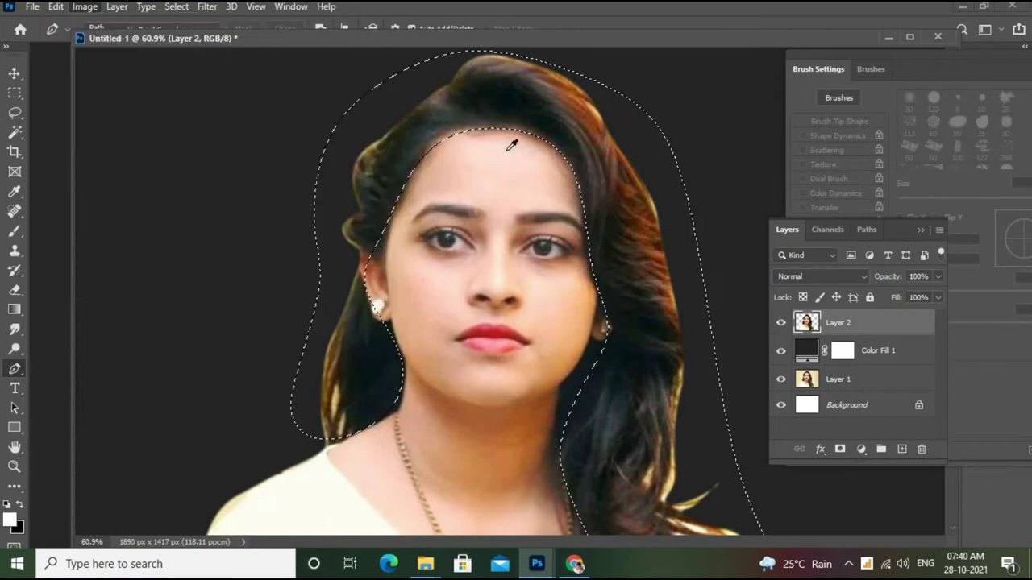
{"action": "left_click_drag", "start_coordinate": [888, 300], "coordinate": [848, 299]}
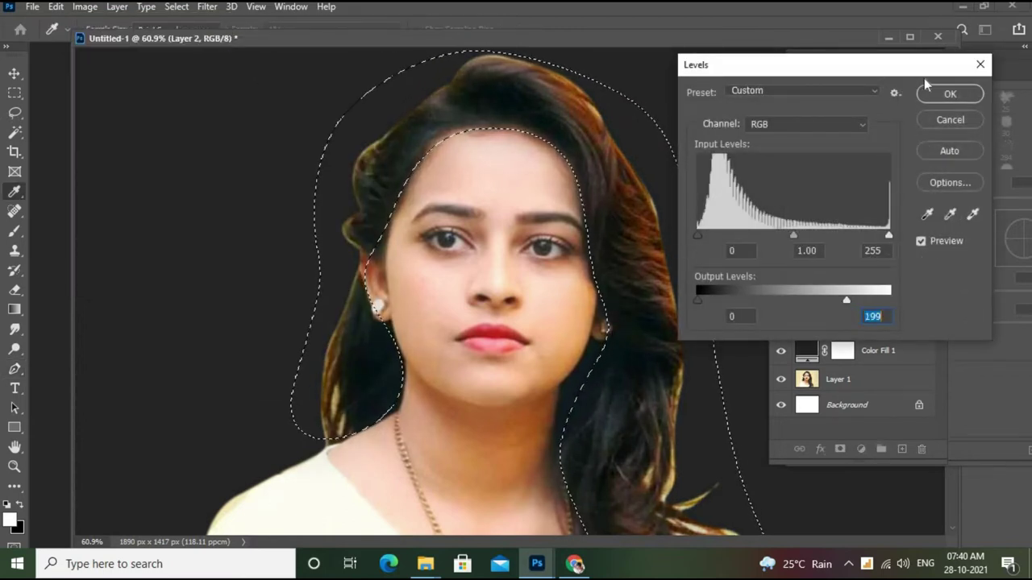
{"action": "key", "text": "Return"}
{"action": "key", "text": "ctrl+d"}
Shift the cutout's colours slightly toward red with a Hue/Saturation adjustment.
{"action": "key", "text": "p"}
{"action": "left_click_drag", "start_coordinate": [419, 45], "coordinate": [364, 62]}
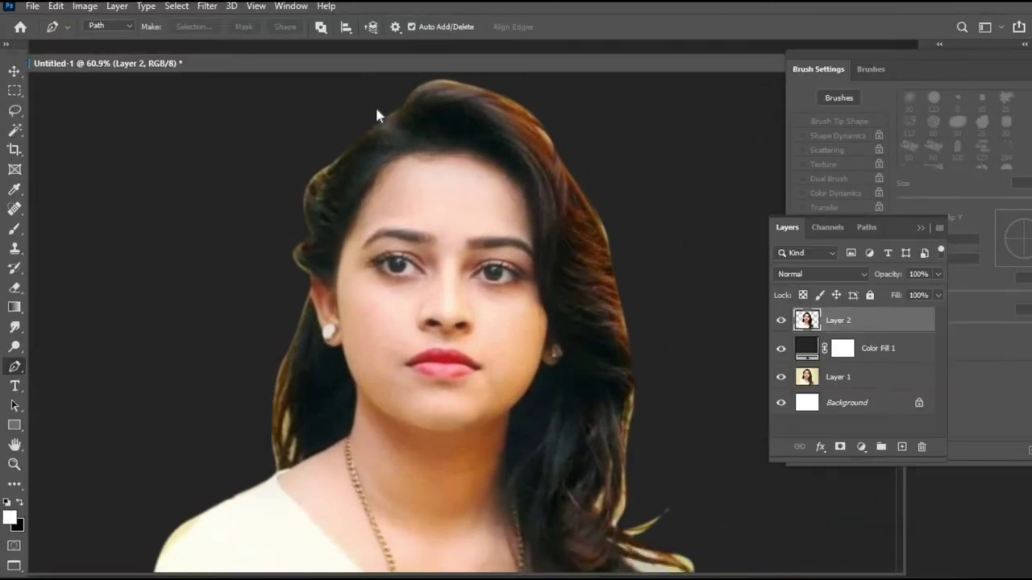
{"action": "key", "text": "f"}
{"action": "key", "text": "z"}
{"action": "left_click_drag", "start_coordinate": [537, 235], "coordinate": [505, 267]}
{"action": "key", "text": "v"}
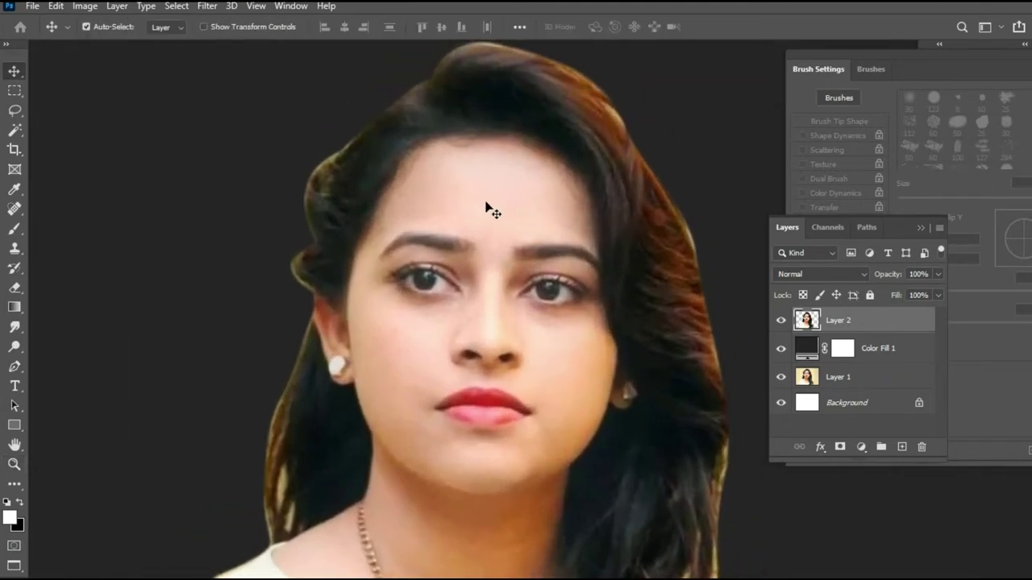
{"action": "left_click", "coordinate": [121, 7]}
{"action": "mouse_move", "coordinate": [129, 46]}
{"action": "left_click", "coordinate": [289, 122]}
{"action": "mouse_move", "coordinate": [739, 156]}
{"action": "left_mouse_down"}
{"action": "mouse_move", "coordinate": [802, 162]}
{"action": "mouse_move", "coordinate": [734, 158]}
{"action": "left_mouse_up"}
{"action": "left_click", "coordinate": [909, 84]}
Apply a slight Brightness/Contrast adjustment to the cutout of the woman.
{"action": "left_click_drag", "start_coordinate": [595, 222], "coordinate": [594, 191]}
{"action": "left_click", "coordinate": [80, 8]}
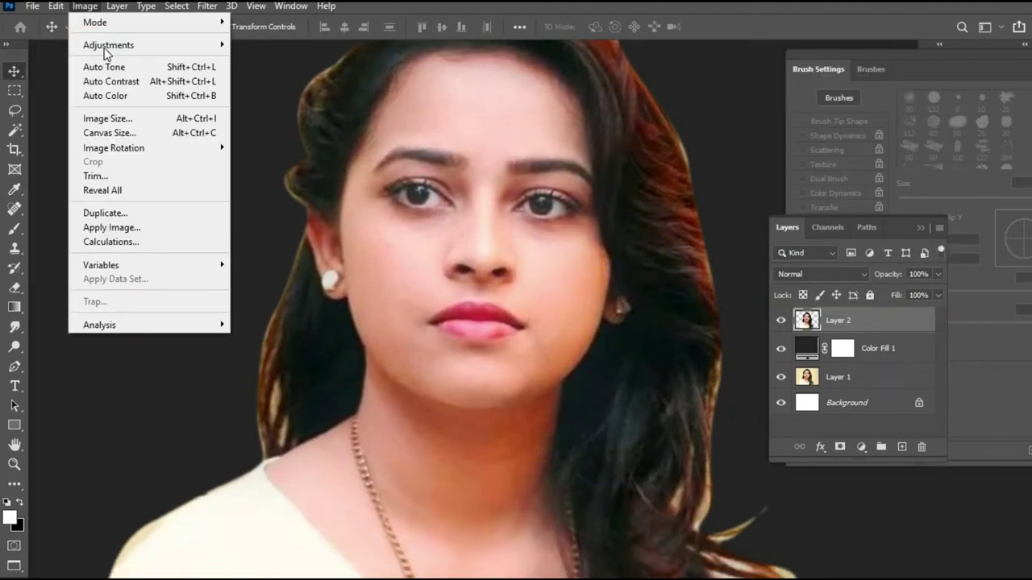
{"action": "mouse_move", "coordinate": [103, 46]}
{"action": "left_click", "coordinate": [283, 45]}
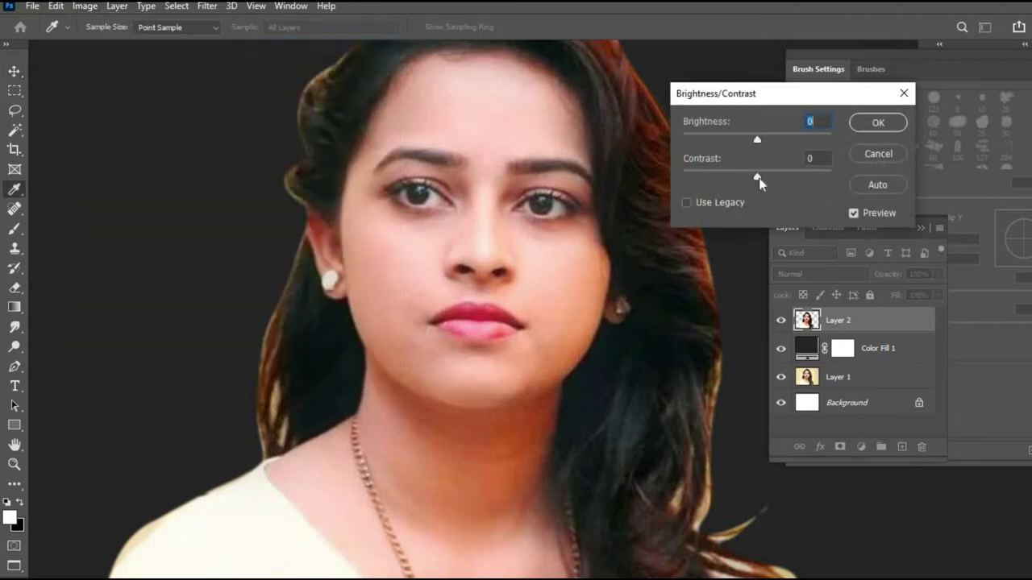
{"action": "left_click_drag", "start_coordinate": [762, 140], "coordinate": [756, 140]}
{"action": "left_click", "coordinate": [879, 123]}
{"action": "key", "text": "ctrl+minus"}
{"action": "key", "text": "ctrl+minus"}
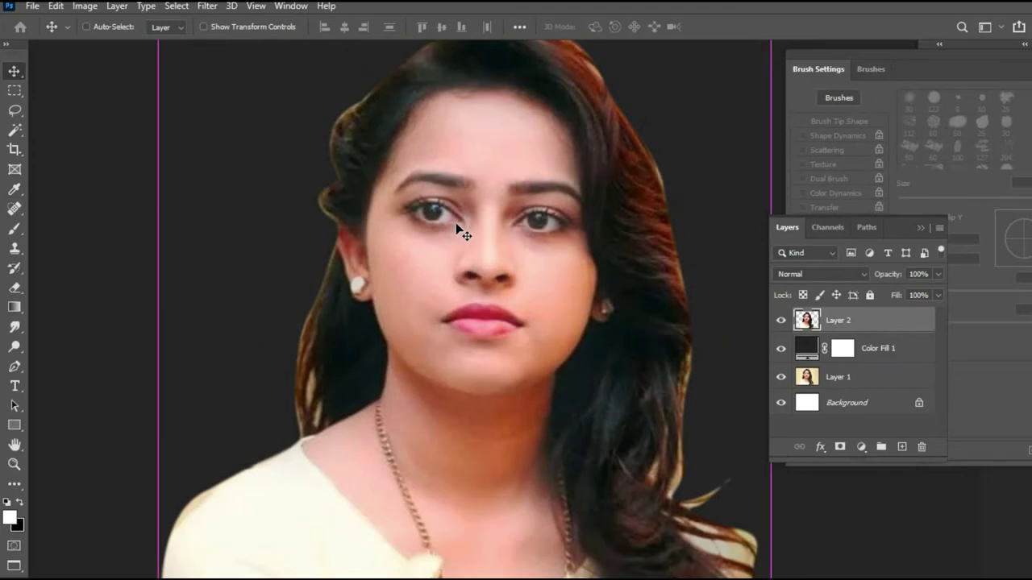
{"action": "key", "text": "ctrl+plus"}
{"action": "key", "text": "ctrl+plus"}
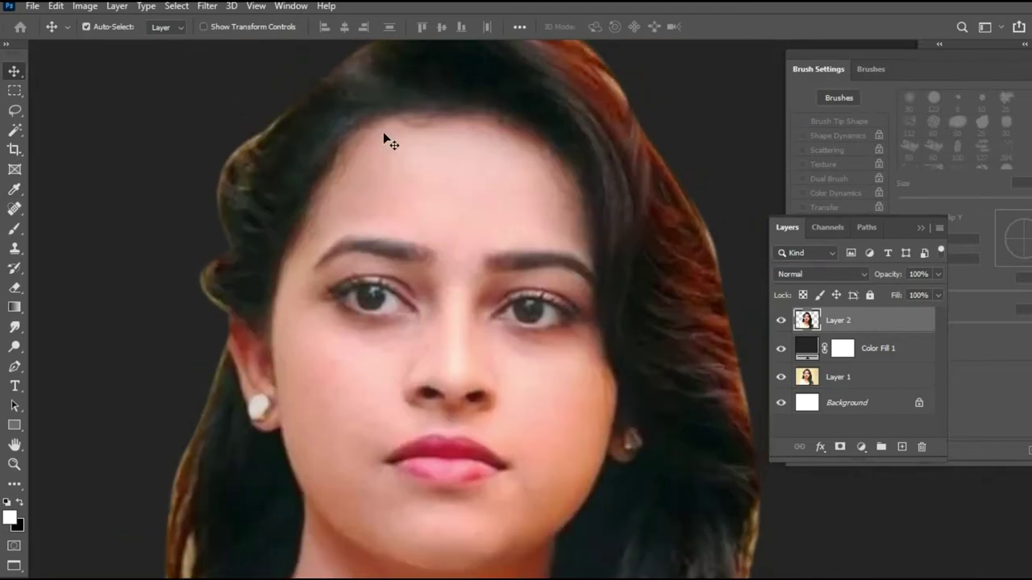
Sharpen the cutout of the woman with an Unsharp Mask of 132% amount, 3.8 pixels radius and threshold 0.
{"action": "left_click", "coordinate": [213, 7]}
{"action": "mouse_move", "coordinate": [266, 288]}
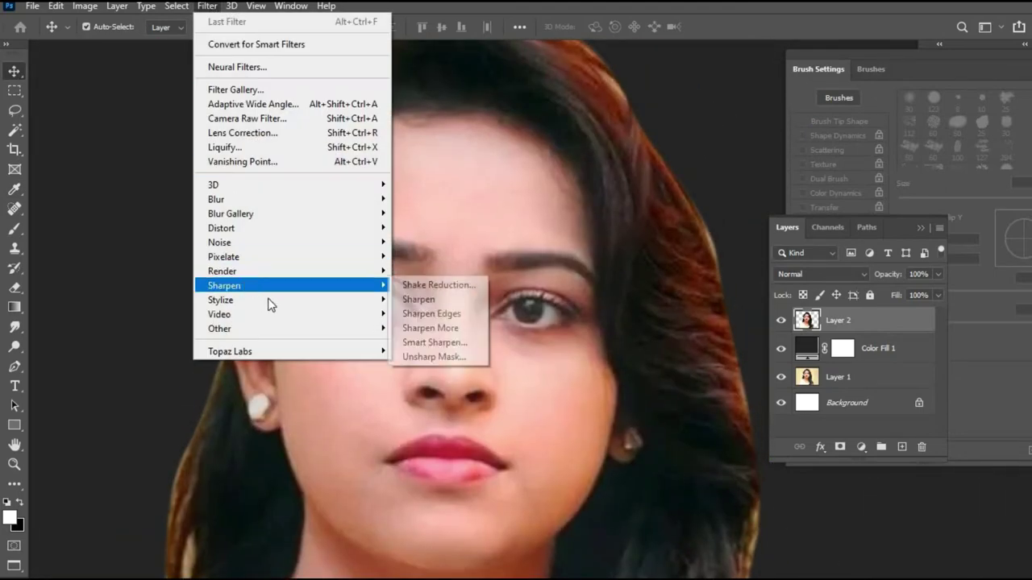
{"action": "left_click", "coordinate": [430, 355]}
{"action": "left_click_drag", "start_coordinate": [525, 54], "coordinate": [780, 30]}
{"action": "left_click_drag", "start_coordinate": [735, 72], "coordinate": [774, 157]}
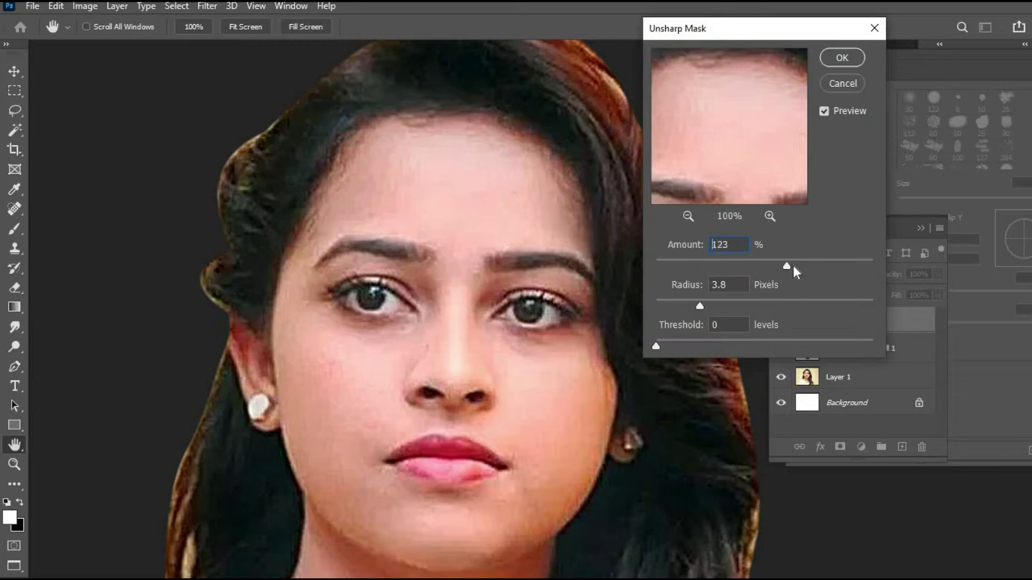
{"action": "left_click_drag", "start_coordinate": [793, 269], "coordinate": [792, 269]}
{"action": "left_click_drag", "start_coordinate": [748, 143], "coordinate": [758, 106]}
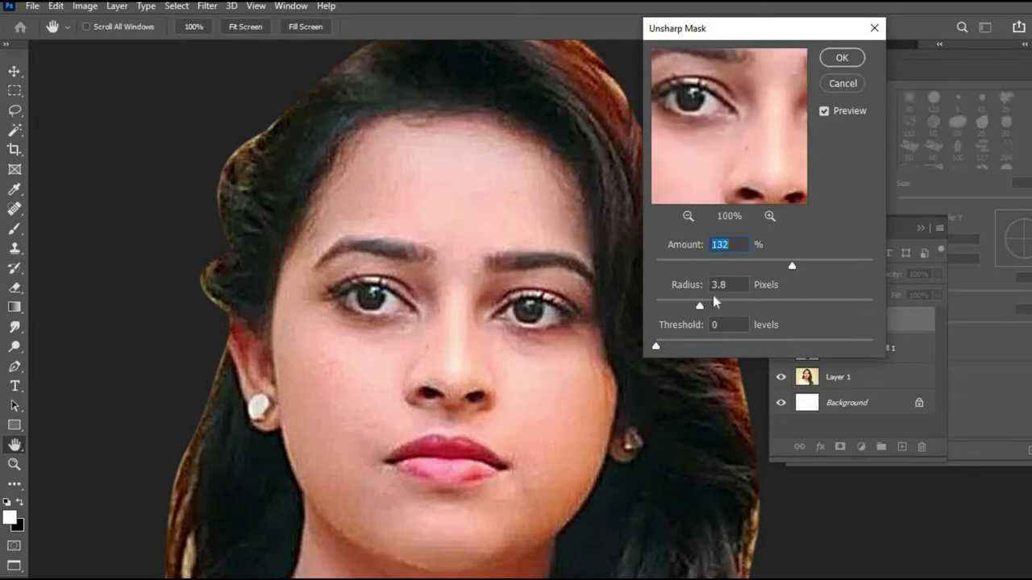
{"action": "left_click", "coordinate": [842, 58]}
{"action": "key", "text": "v"}
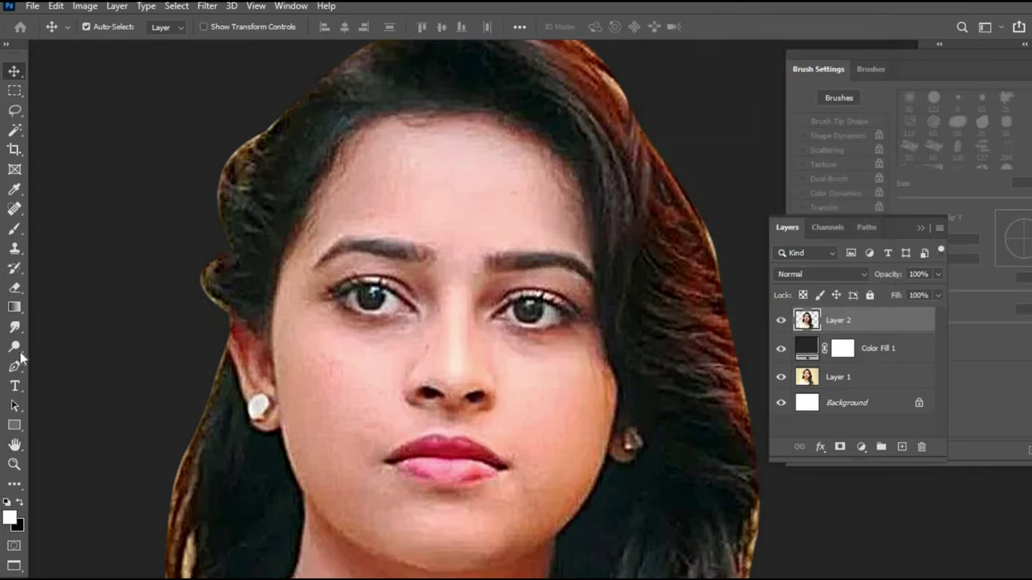
Set up the Smudge tool with a 64 px Soft Round brush at 47% strength.
{"action": "left_click", "coordinate": [13, 329]}
{"action": "left_click", "coordinate": [108, 30]}
{"action": "left_click_drag", "start_coordinate": [86, 77], "coordinate": [114, 75]}
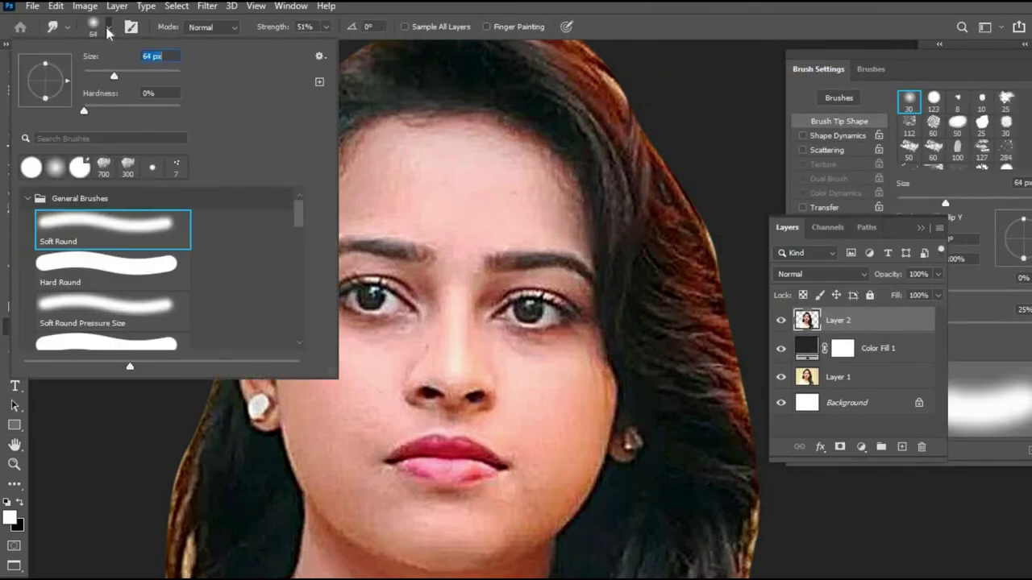
{"action": "left_click", "coordinate": [399, 184]}
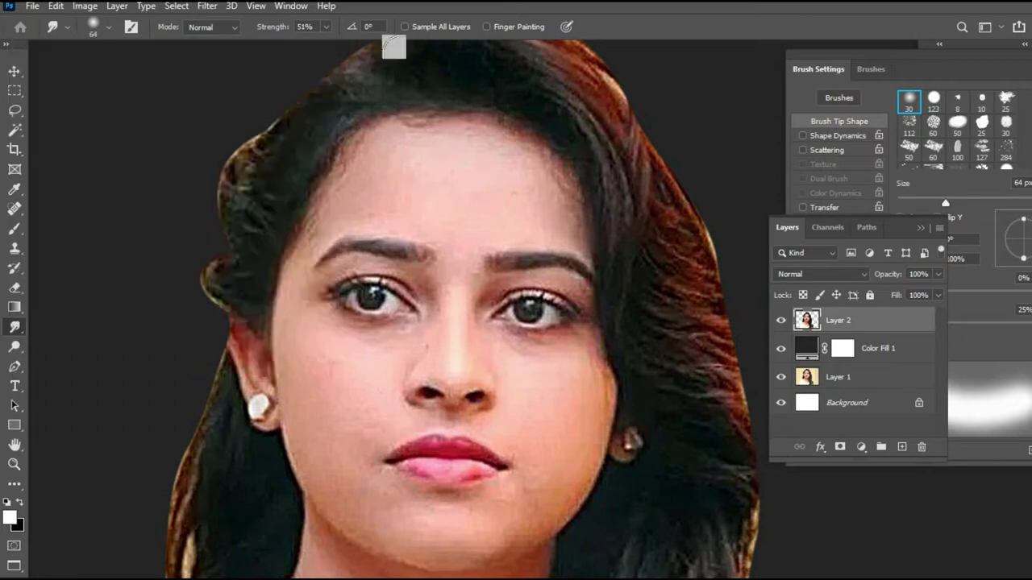
{"action": "left_click", "coordinate": [326, 28]}
{"action": "left_click_drag", "start_coordinate": [326, 45], "coordinate": [324, 46]}
{"action": "left_click", "coordinate": [465, 217]}
{"action": "key", "text": "Tab"}
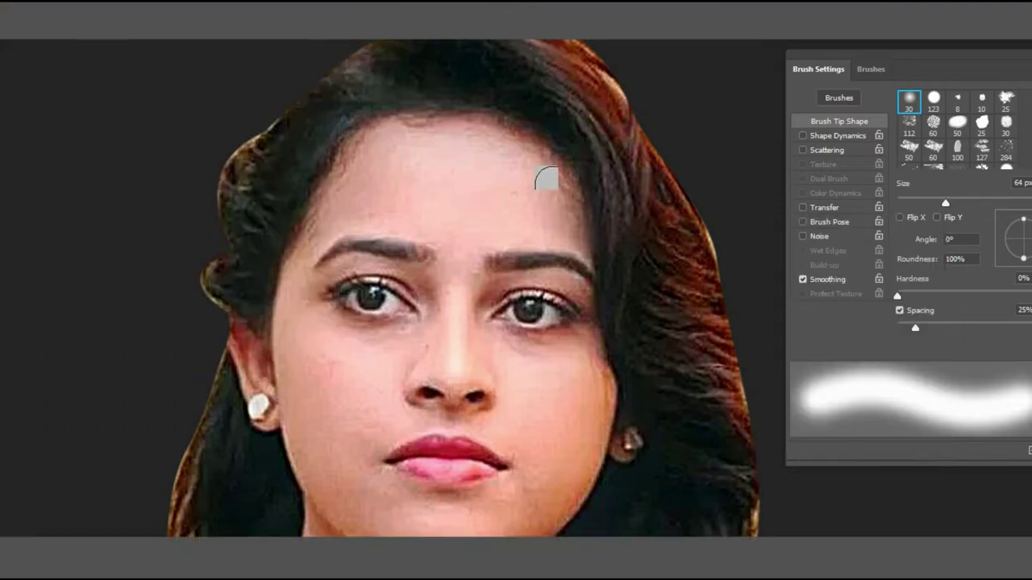
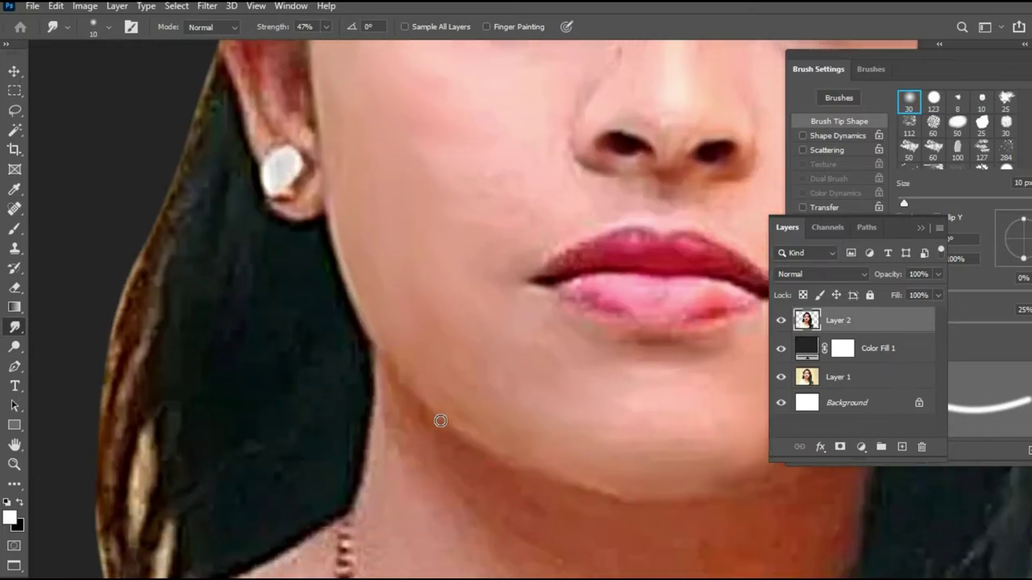
Smudge the eyelids and the skin around both eyes smooth with brush sizes between 9 and 15 px.
{"action": "mouse_move", "coordinate": [446, 332]}
{"action": "left_mouse_down"}
{"action": "mouse_move", "coordinate": [373, 481]}
{"action": "mouse_move", "coordinate": [350, 368]}
{"action": "mouse_move", "coordinate": [309, 518]}
{"action": "left_mouse_up"}
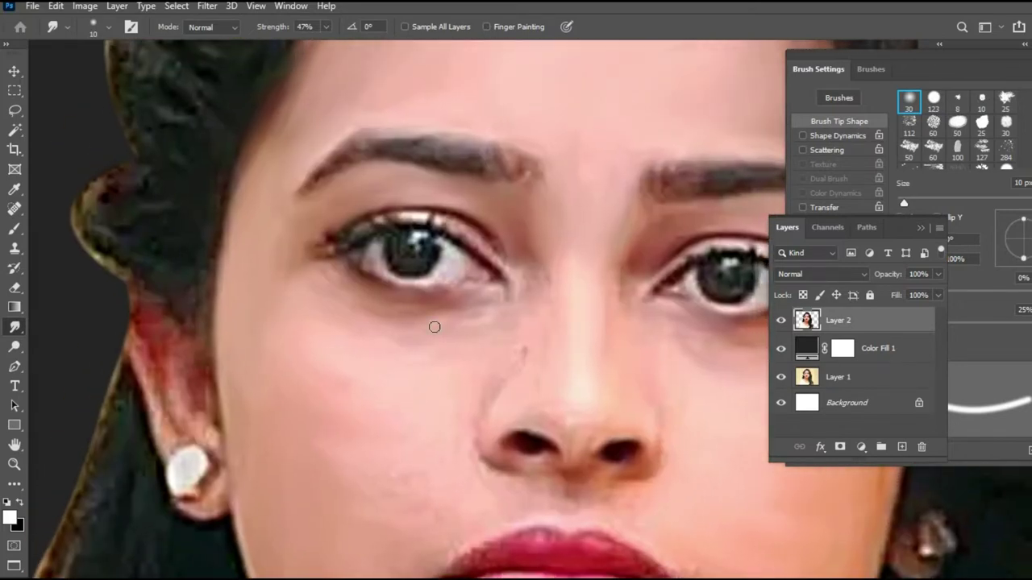
{"action": "mouse_move", "coordinate": [448, 223]}
{"action": "left_mouse_down"}
{"action": "mouse_move", "coordinate": [413, 212]}
{"action": "mouse_move", "coordinate": [321, 243]}
{"action": "left_mouse_up"}
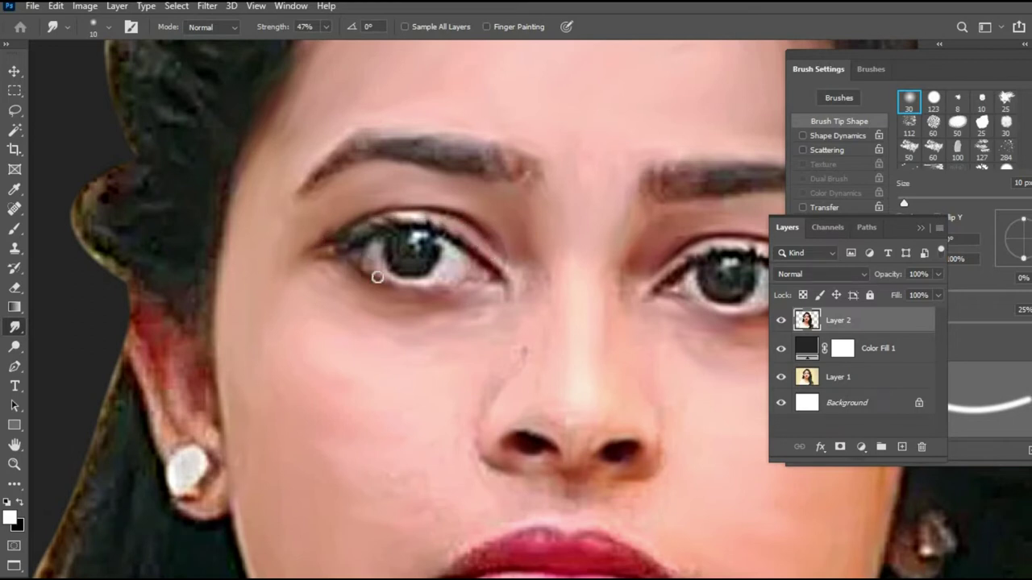
{"action": "key", "text": "bracketright"}
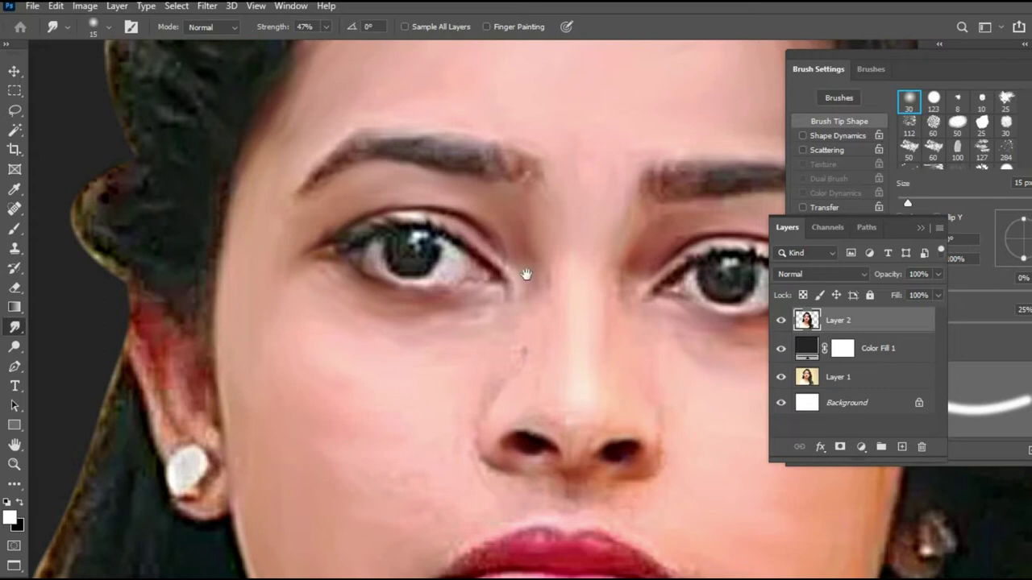
{"action": "left_click_drag", "start_coordinate": [526, 275], "coordinate": [406, 284]}
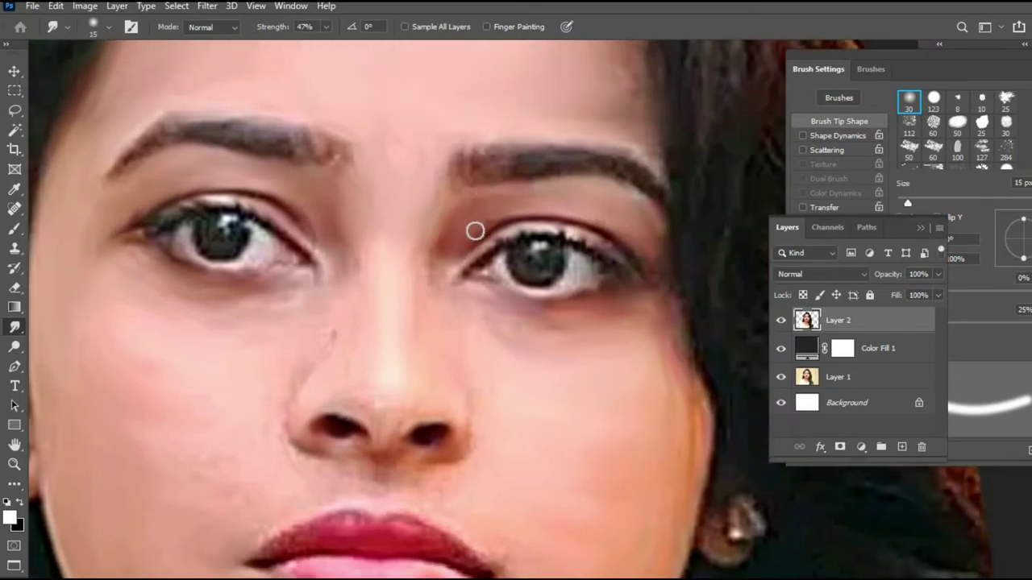
{"action": "key", "text": "bracketleft"}
{"action": "key", "text": "bracketleft"}
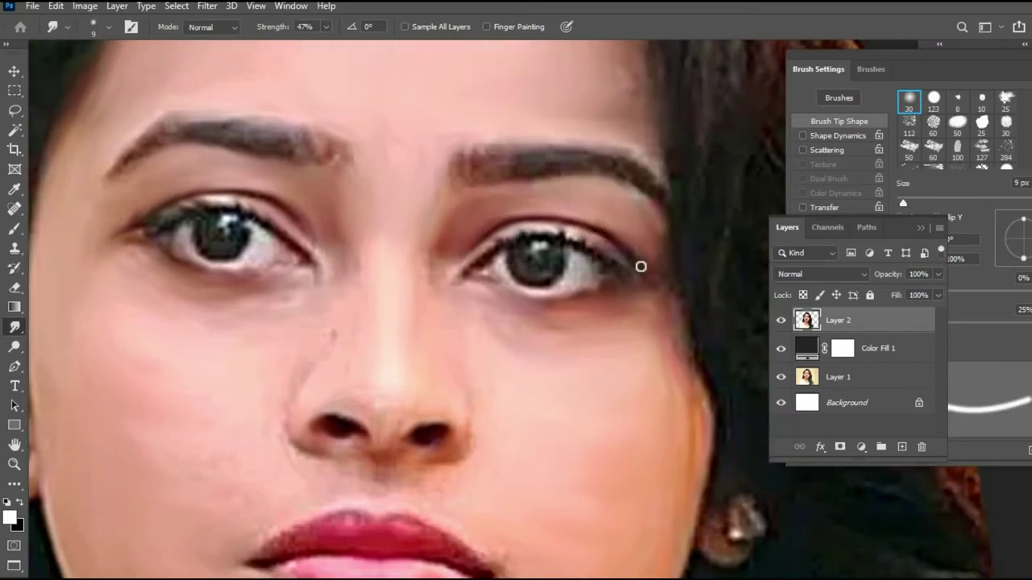
{"action": "left_click_drag", "start_coordinate": [622, 290], "coordinate": [565, 197]}
Smudge the upper lip's outline smooth from its left corner toward the middle with a 15 px brush.
{"action": "key", "text": "bracketright"}
{"action": "key", "text": "bracketright"}
{"action": "key", "text": "bracketright"}
{"action": "key", "text": "ctrl+minus"}
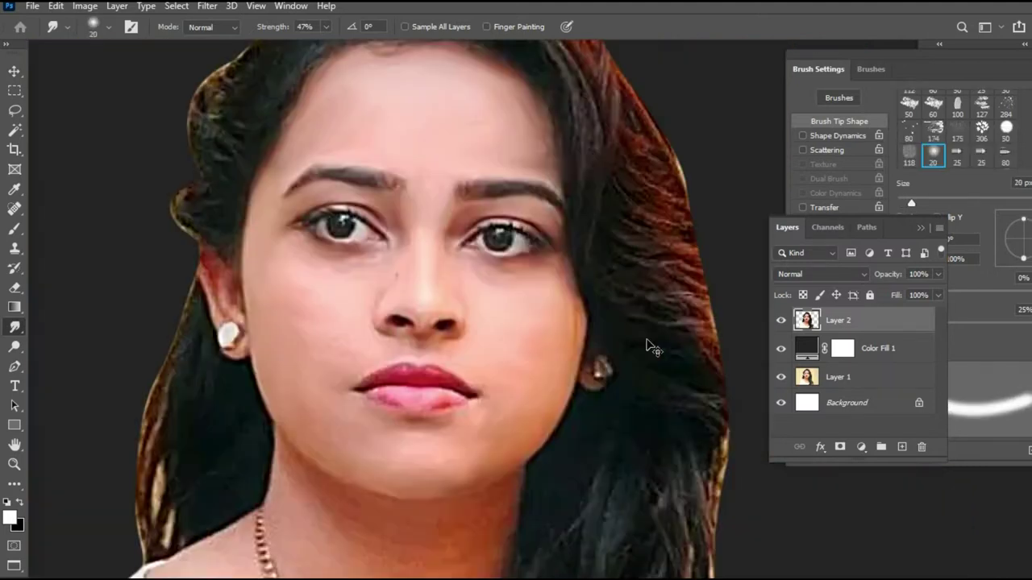
{"action": "left_click_drag", "start_coordinate": [469, 403], "coordinate": [476, 353]}
{"action": "key", "text": "ctrl+plus"}
{"action": "left_click_drag", "start_coordinate": [316, 414], "coordinate": [416, 359]}
{"action": "key", "text": "bracketleft"}
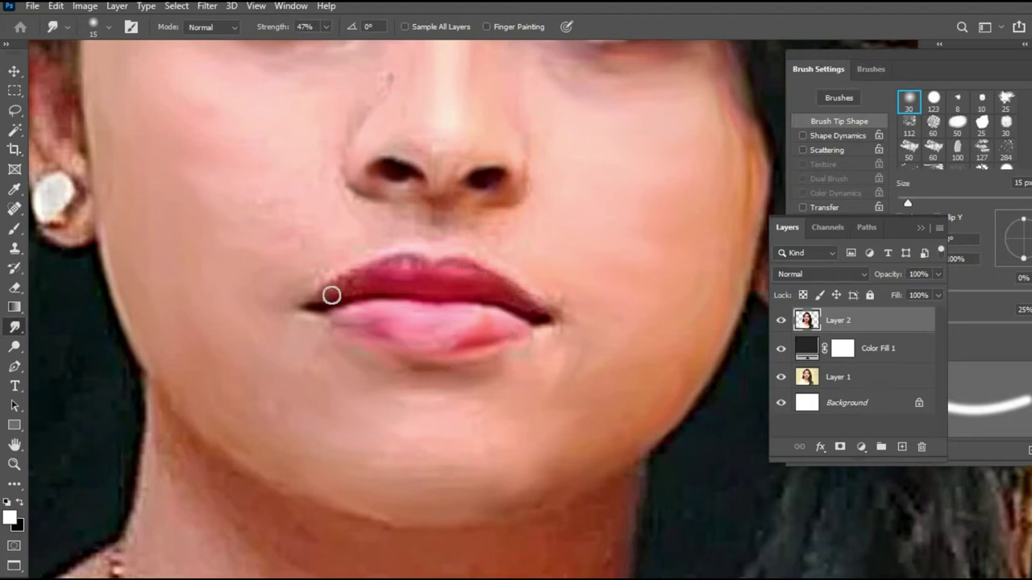
{"action": "left_click_drag", "start_coordinate": [383, 273], "coordinate": [451, 274]}
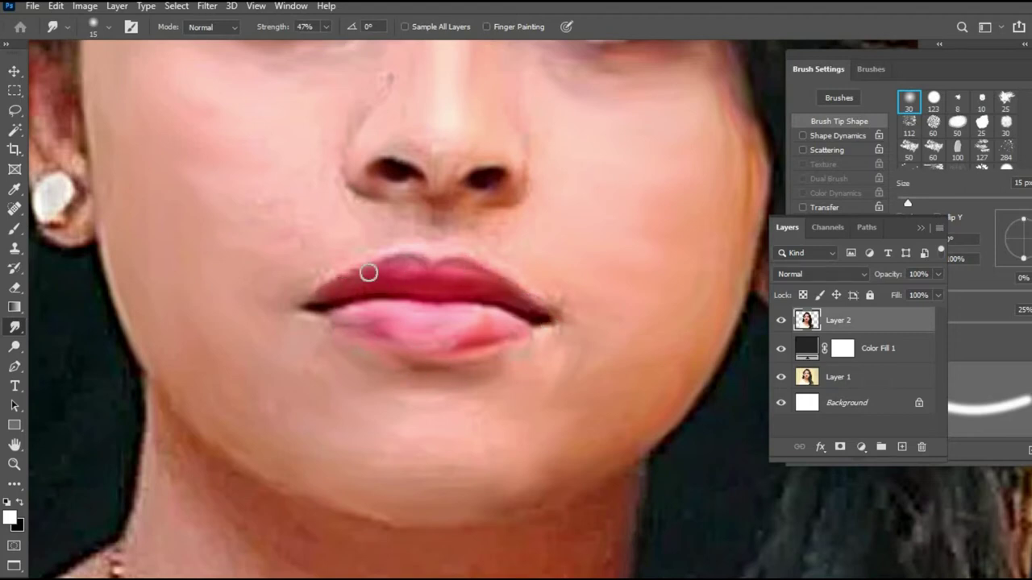
Smooth the rest of the upper lip's edge at 9 px and the skin below the nose at 10 to 15 px.
{"action": "key", "text": "bracketleft"}
{"action": "key", "text": "bracketleft"}
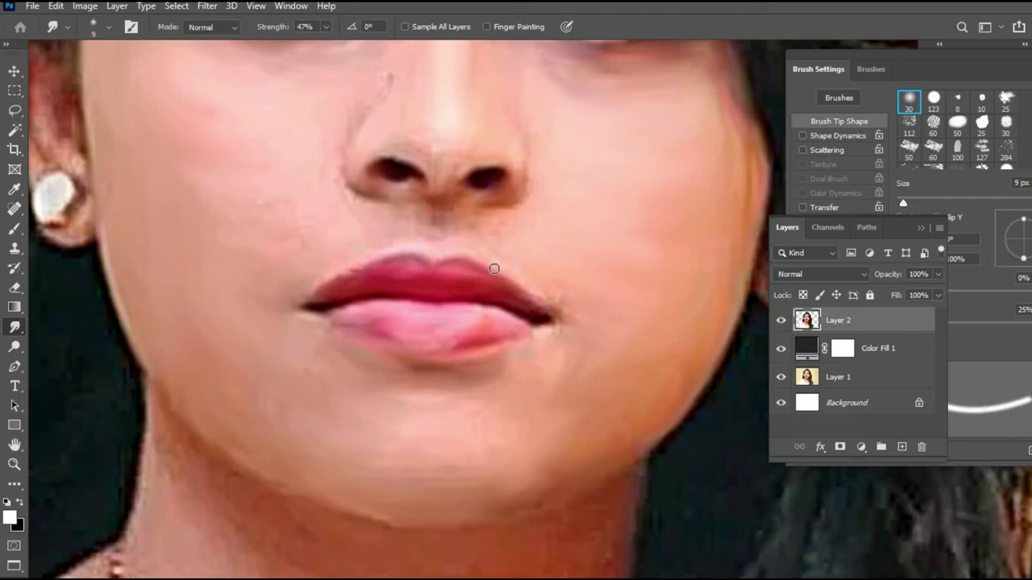
{"action": "key", "text": "bracketright"}
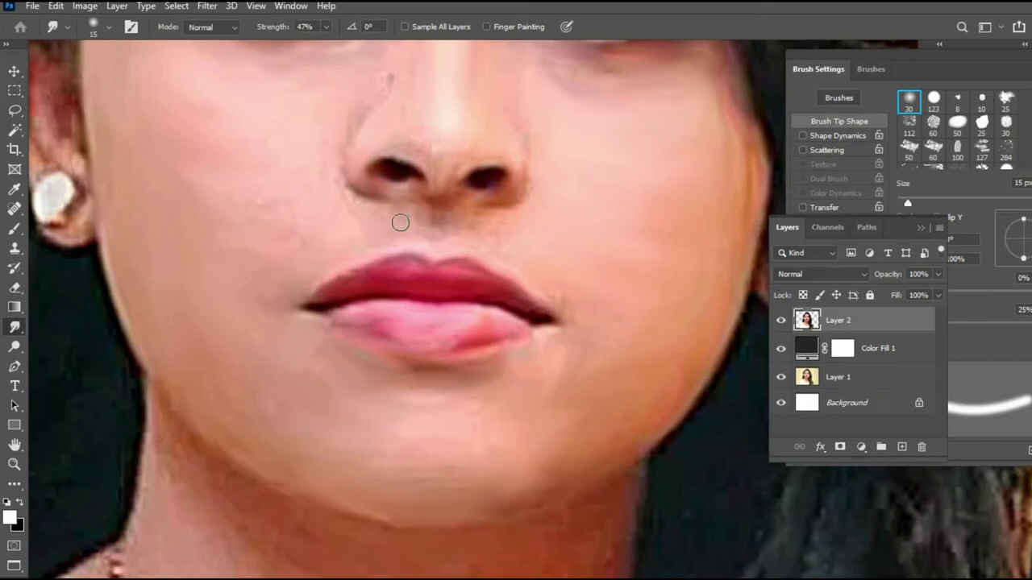
{"action": "key", "text": "bracketleft"}
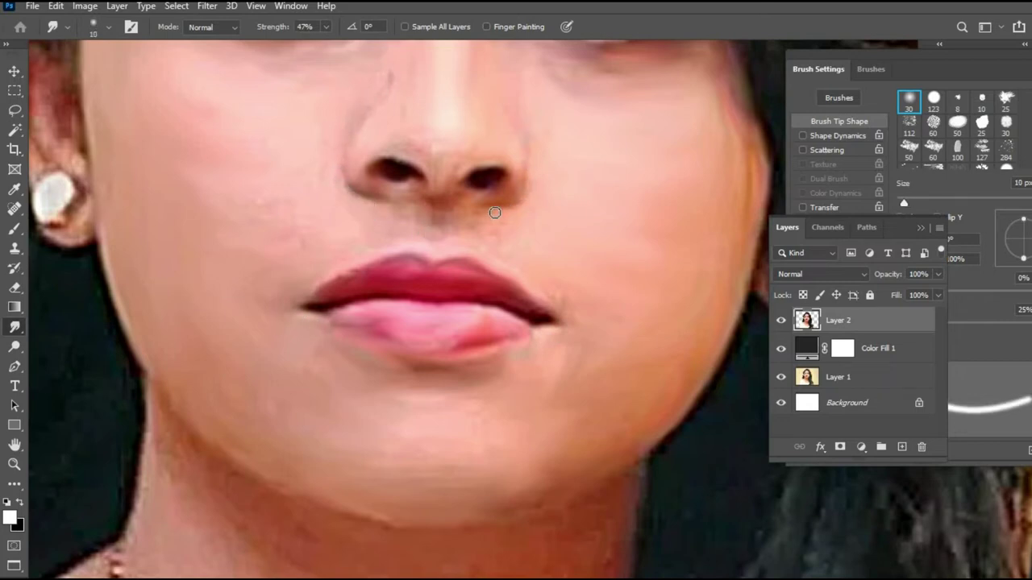
Smudge the skin along the chin's lower edge and the upper neck with brush sizes of 15 to 25 px.
{"action": "left_click_drag", "start_coordinate": [510, 367], "coordinate": [445, 253]}
{"action": "key", "text": "bracketright"}
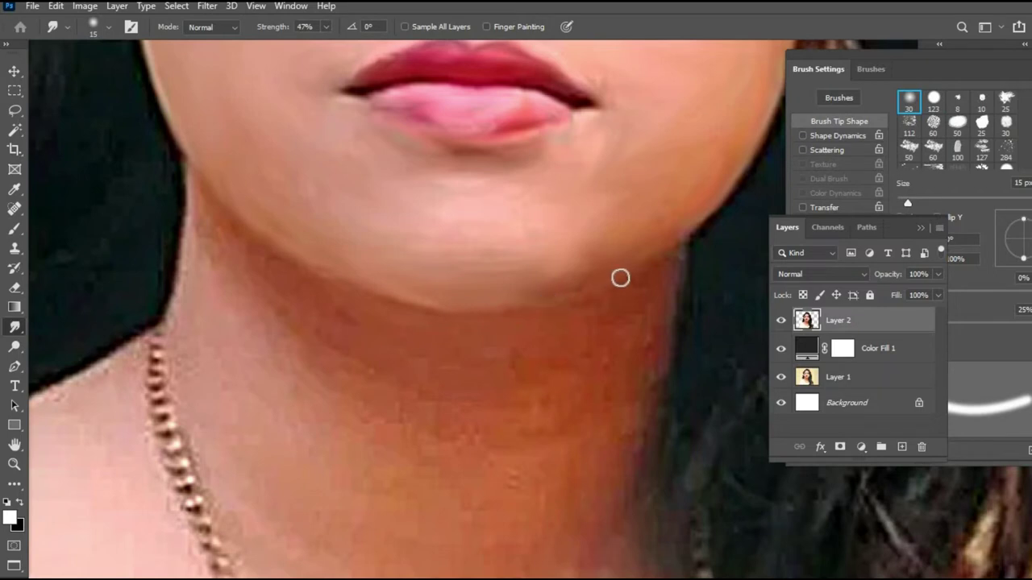
{"action": "scroll", "coordinate": [637, 247], "scroll_direction": "down", "scroll_amount": 3}
{"action": "key", "text": "bracketright"}
{"action": "key", "text": "bracketright"}
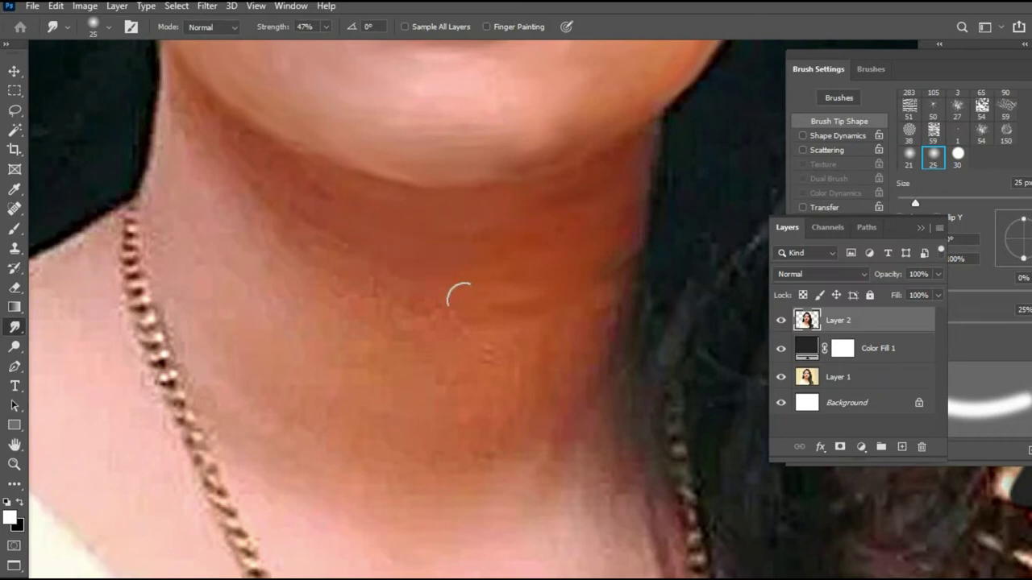
{"action": "key", "text": "bracketright"}
Blend the shadow below the jaw on the left side of the neck with a 20 px smudge brush.
{"action": "left_click_drag", "start_coordinate": [454, 317], "coordinate": [654, 412]}
{"action": "left_click_drag", "start_coordinate": [381, 185], "coordinate": [511, 277]}
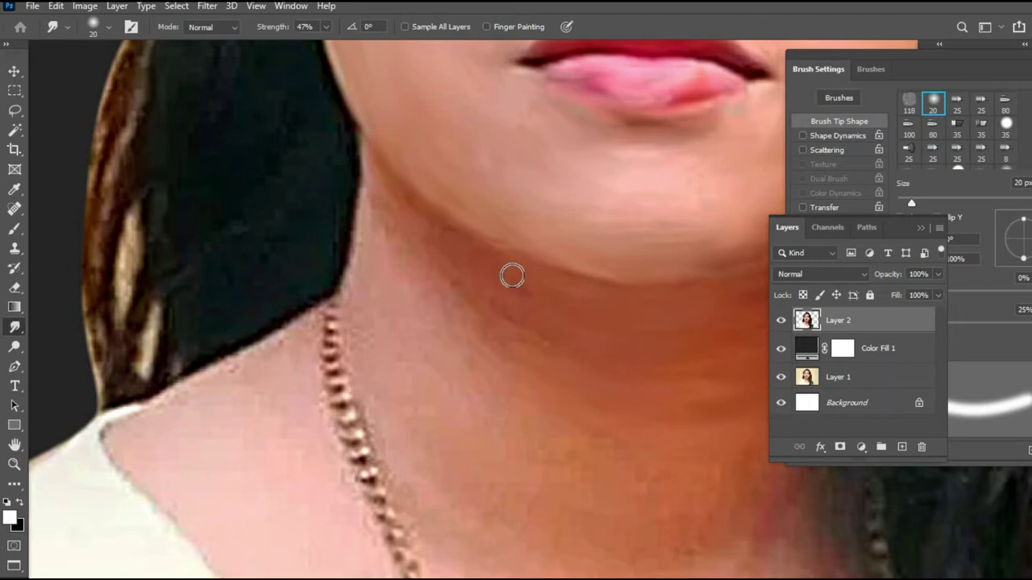
{"action": "key", "text": "bracketright"}
{"action": "left_click_drag", "start_coordinate": [379, 198], "coordinate": [495, 311]}
{"action": "left_click_drag", "start_coordinate": [388, 333], "coordinate": [575, 337]}
Smooth the neck's left edge above the necklace with a 15 px smudge brush.
{"action": "key", "text": "bracketleft"}
{"action": "key", "text": "bracketleft"}
{"action": "mouse_move", "coordinate": [516, 311]}
{"action": "left_mouse_down"}
{"action": "mouse_move", "coordinate": [451, 180]}
{"action": "mouse_move", "coordinate": [397, 110]}
{"action": "left_mouse_up"}
{"action": "left_click_drag", "start_coordinate": [304, 136], "coordinate": [334, 196]}
{"action": "key", "text": "["}
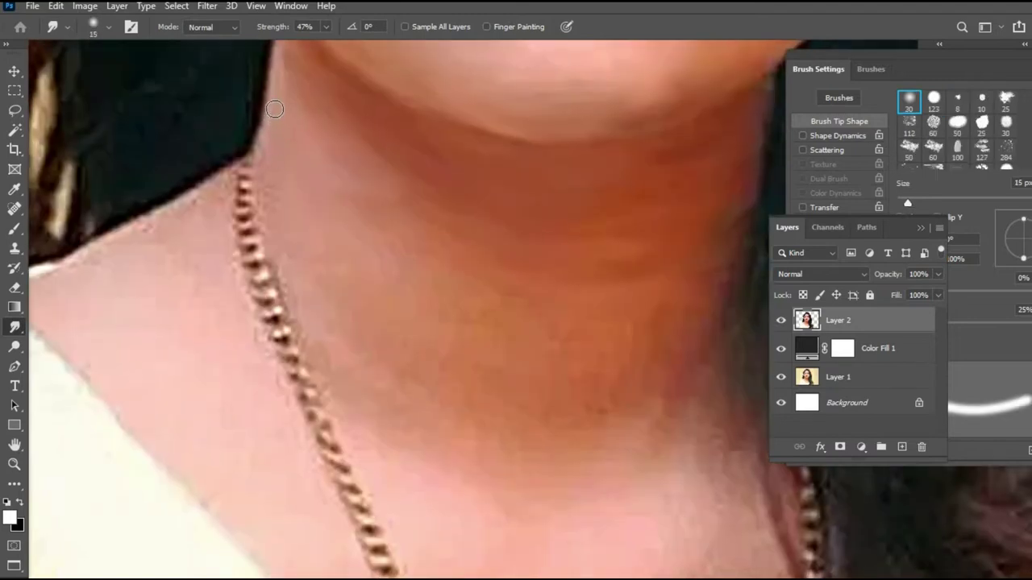
Blend the skin tones across the middle of the neck with a 30 to 35 px smudge brush.
{"action": "key", "text": "]"}
{"action": "key", "text": "]"}
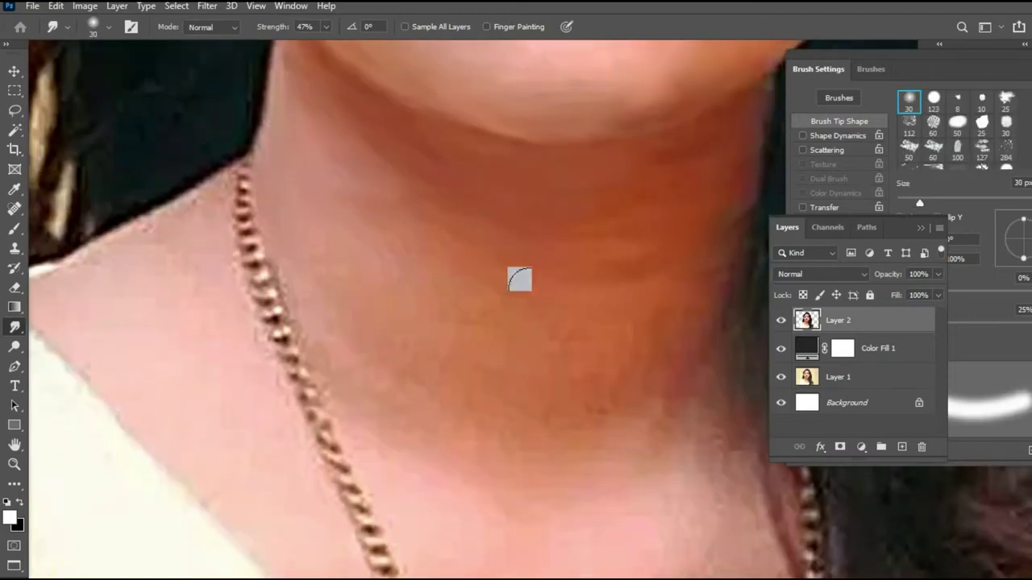
{"action": "key", "text": "]"}
{"action": "key", "text": "]"}
{"action": "mouse_move", "coordinate": [581, 337]}
{"action": "left_mouse_down"}
{"action": "mouse_move", "coordinate": [493, 221]}
{"action": "mouse_move", "coordinate": [464, 127]}
{"action": "left_mouse_up"}
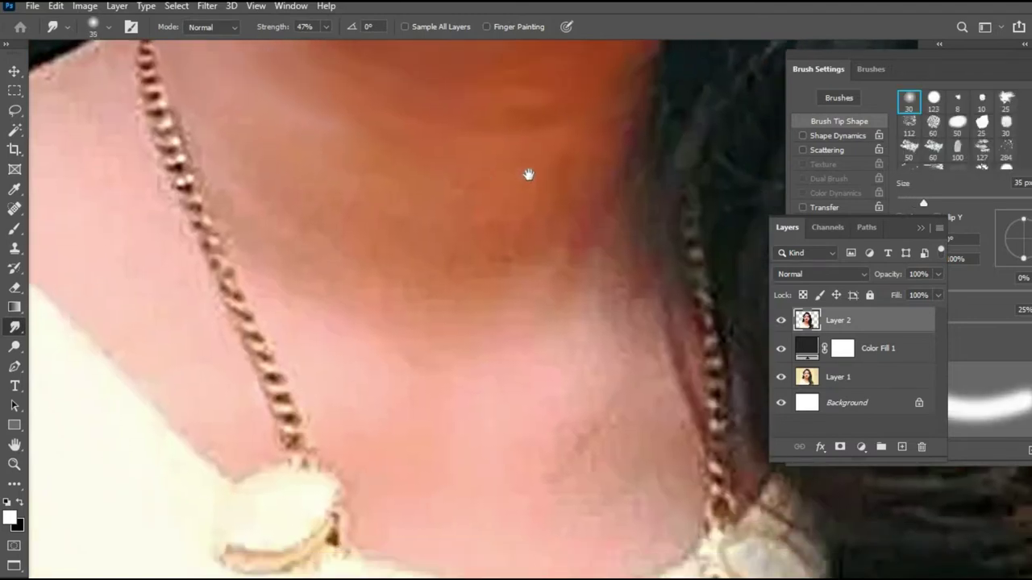
{"action": "left_click_drag", "start_coordinate": [616, 208], "coordinate": [639, 315]}
Smooth the neck's right edge and the lower neck shading with 20 px and 35 px smudge brushes.
{"action": "key", "text": "["}
{"action": "key", "text": "["}
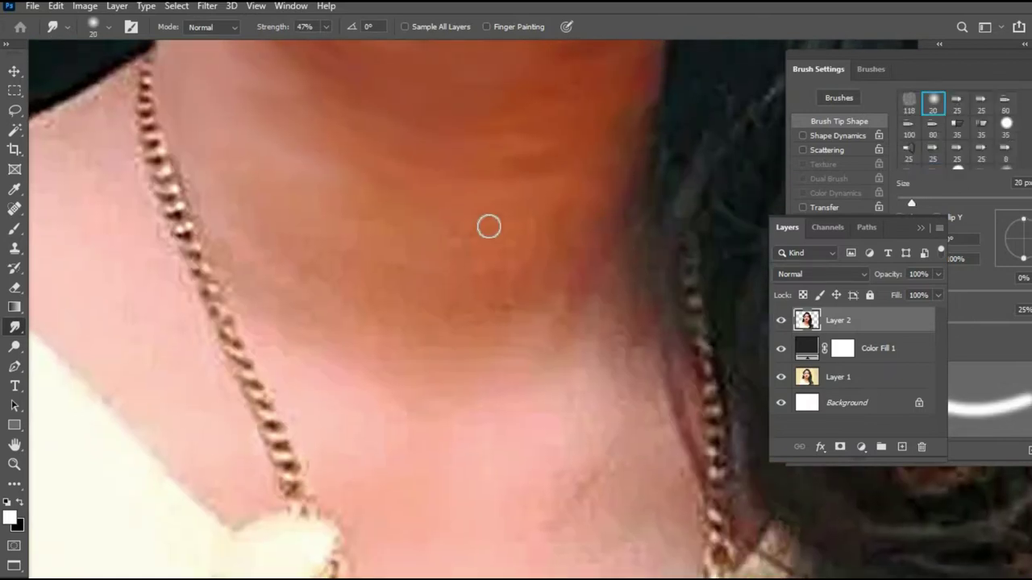
{"action": "key", "text": "]"}
{"action": "key", "text": "]"}
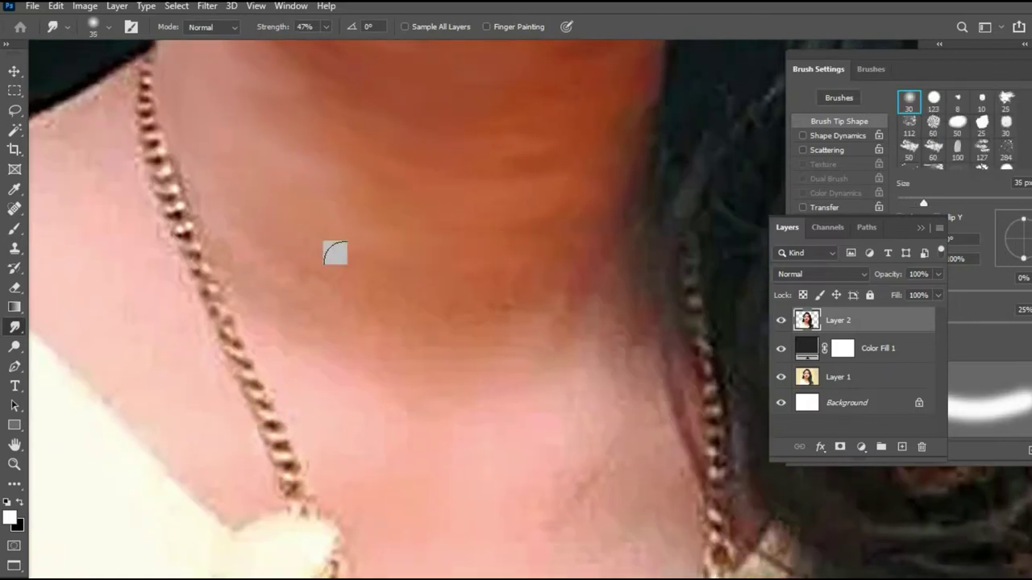
{"action": "left_click_drag", "start_coordinate": [472, 300], "coordinate": [581, 328]}
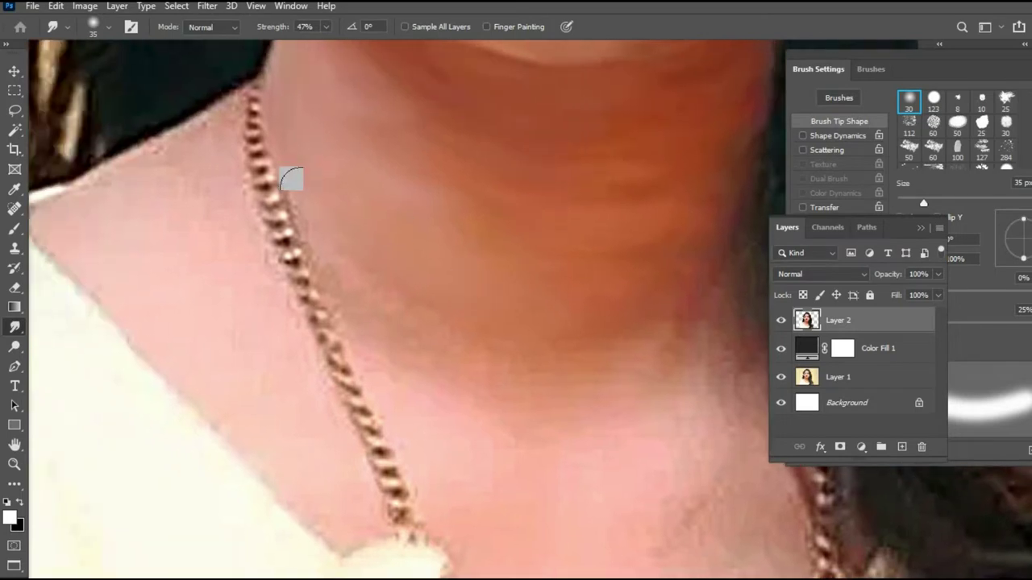
Smudge the neck skin along the inner side of the left necklace chain at 20 px, and blend its surroundings at 35 px.
{"action": "key", "text": "["}
{"action": "key", "text": "["}
{"action": "key", "text": "["}
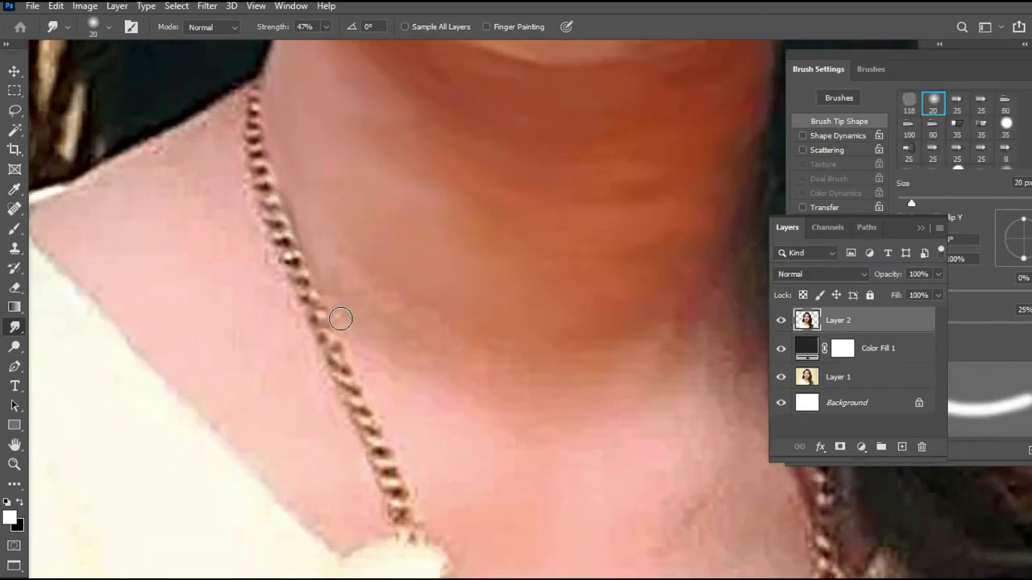
{"action": "key", "text": "period"}
{"action": "scroll", "coordinate": [435, 258], "scroll_direction": "down", "scroll_amount": 5}
{"action": "scroll", "coordinate": [456, 202], "scroll_direction": "right", "scroll_amount": 5}
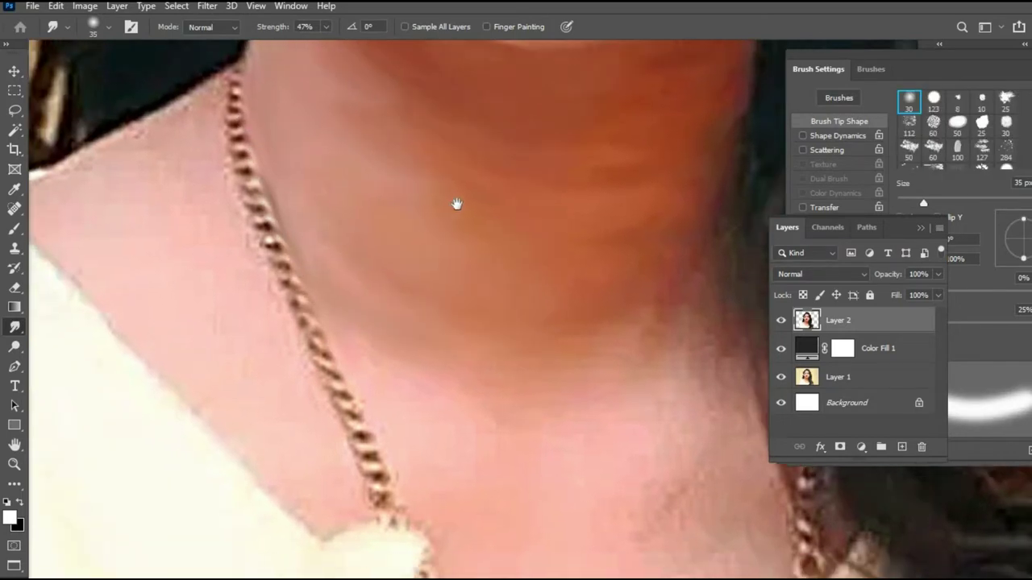
Smooth the chest skin between the necklace chains and along the neckline, reducing the smudge brush from 40 to 15 px.
{"action": "key", "text": "period"}
{"action": "key", "text": "comma"}
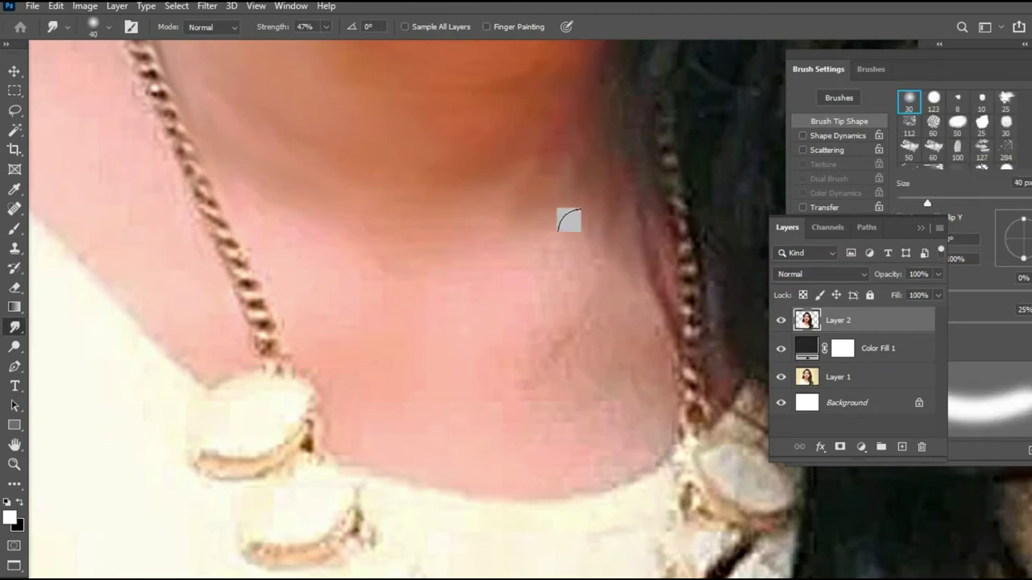
{"action": "key", "text": "comma"}
{"action": "key", "text": "period"}
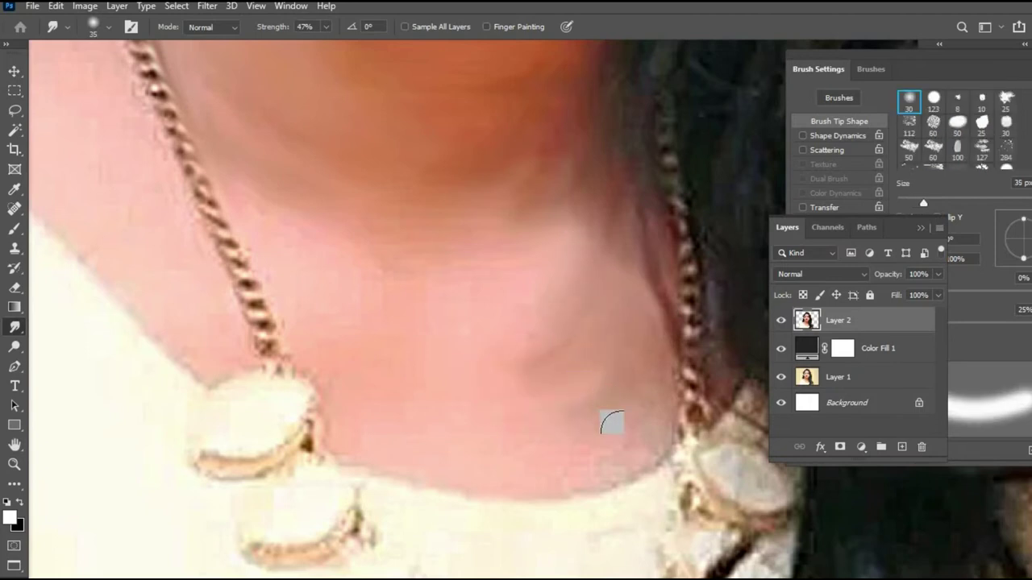
{"action": "key", "text": "comma"}
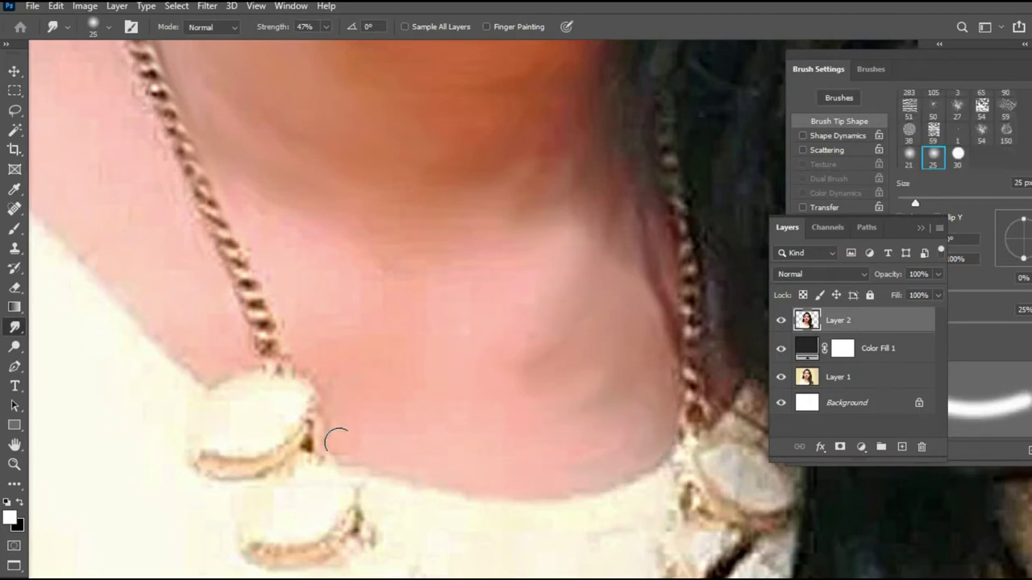
{"action": "key", "text": "comma"}
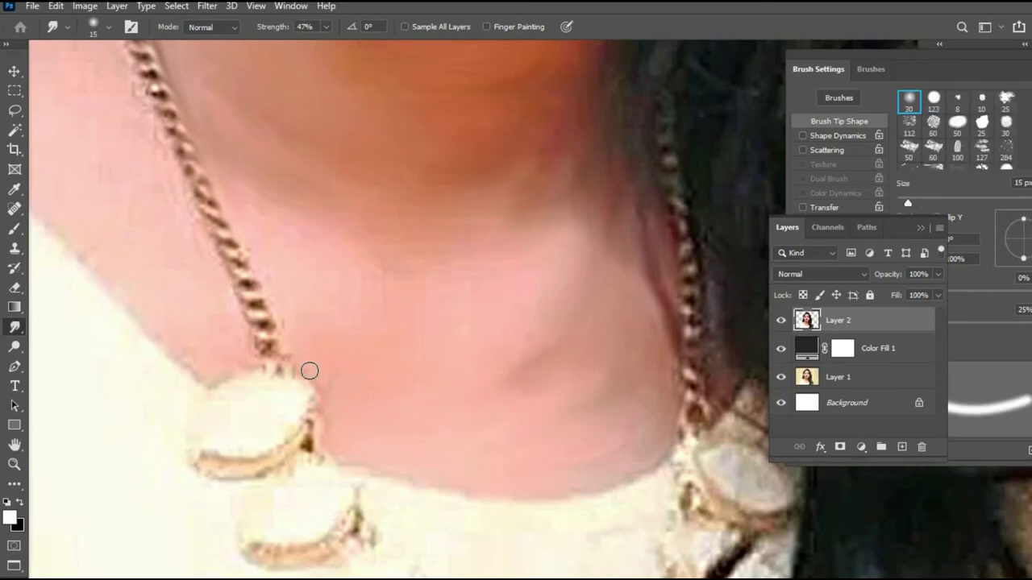
Smooth the upper shoulder skin beside the top of the left necklace chain with smudge brushes between 10 and 30 px.
{"action": "mouse_move", "coordinate": [341, 257]}
{"action": "left_mouse_down"}
{"action": "mouse_move", "coordinate": [470, 322]}
{"action": "mouse_move", "coordinate": [540, 388]}
{"action": "left_mouse_up"}
{"action": "left_click_drag", "start_coordinate": [465, 180], "coordinate": [493, 260]}
{"action": "key", "text": "bracketleft"}
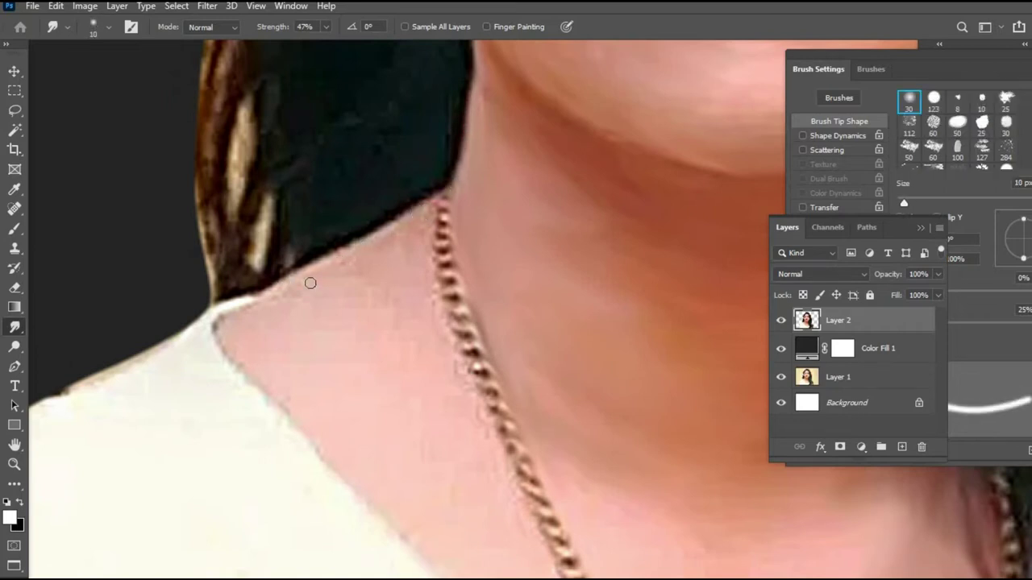
{"action": "key", "text": "period"}
{"action": "key", "text": "period"}
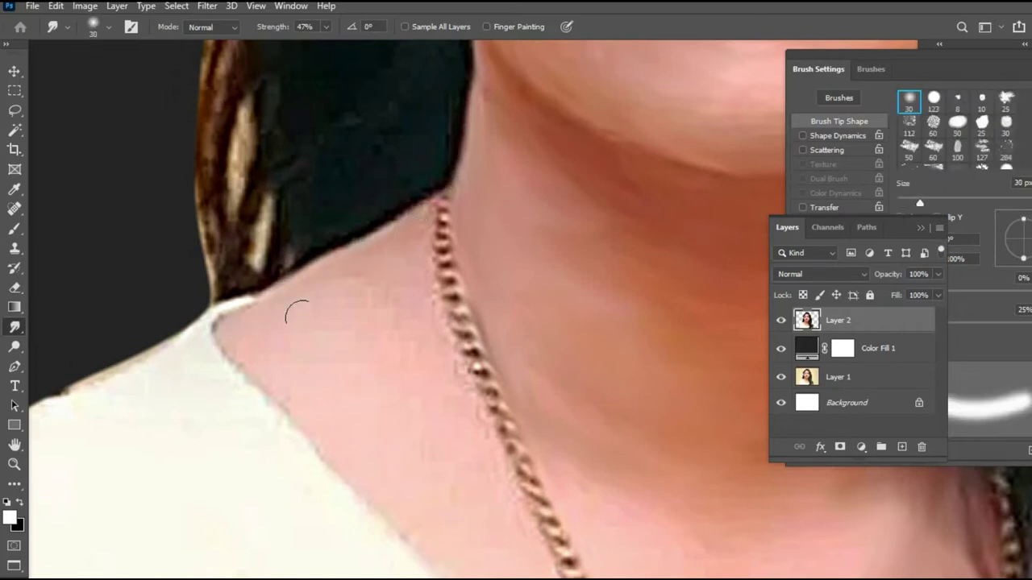
{"action": "key", "text": "bracketleft"}
{"action": "key", "text": "bracketleft"}
Blend the skin between the white garment's left neckline and the left necklace chain with smudge brushes from 10 to 30 px.
{"action": "left_click_drag", "start_coordinate": [451, 367], "coordinate": [421, 182]}
{"action": "key", "text": "bracketright"}
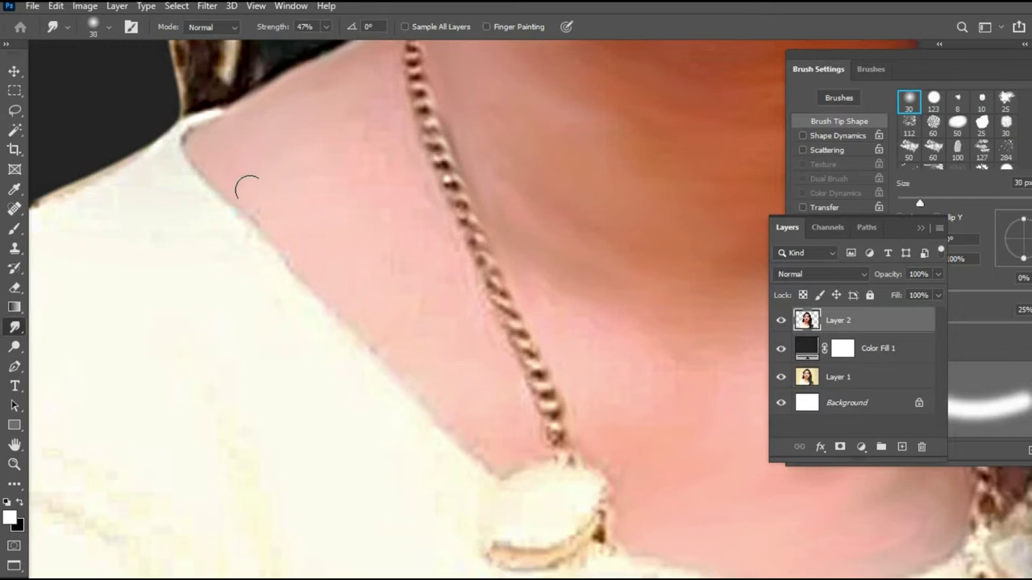
{"action": "key", "text": "comma"}
{"action": "key", "text": "period"}
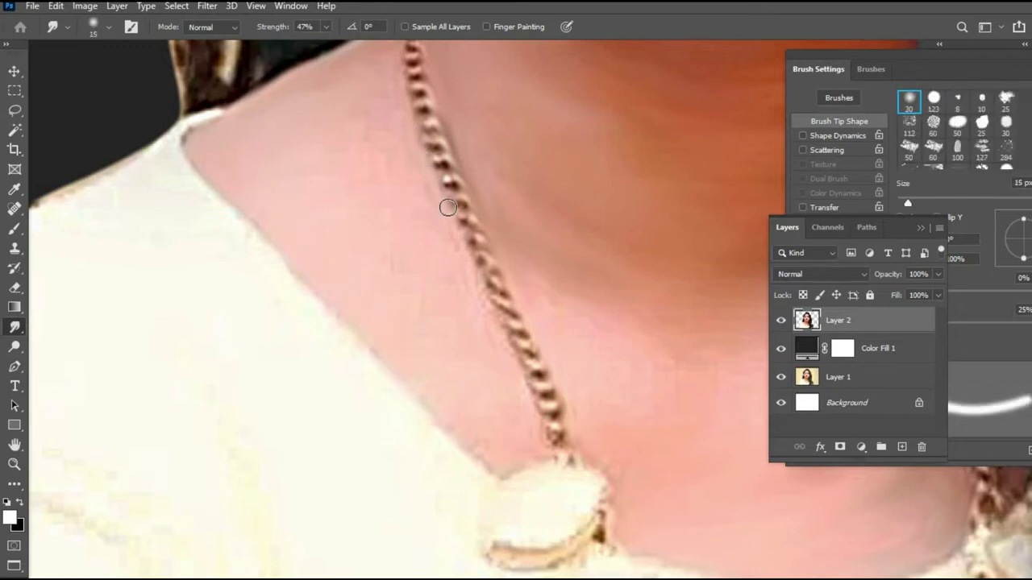
{"action": "key", "text": "bracketright"}
{"action": "key", "text": "bracketright"}
{"action": "key", "text": "bracketright"}
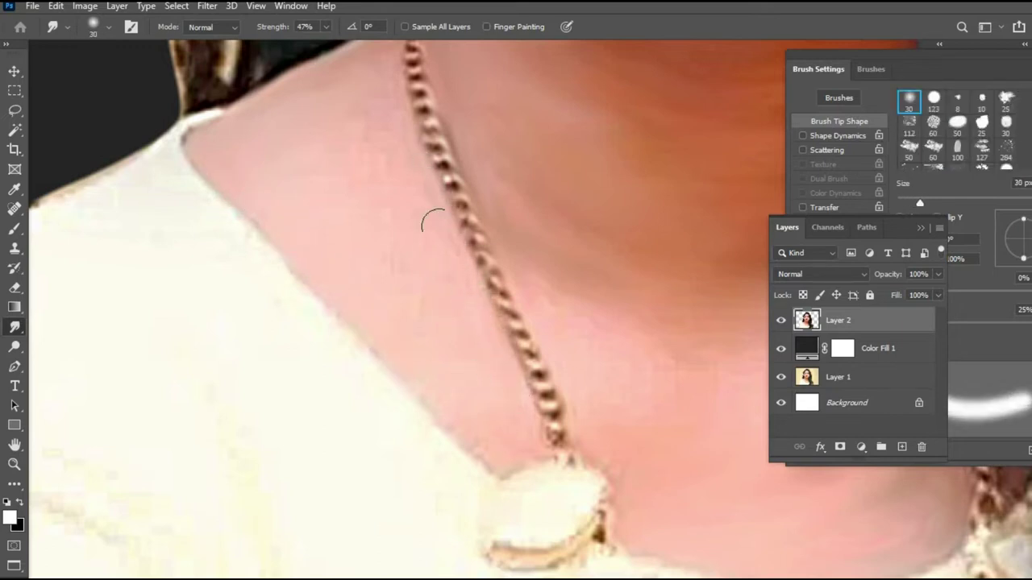
{"action": "key", "text": "bracketleft"}
{"action": "key", "text": "bracketleft"}
{"action": "mouse_move", "coordinate": [542, 384]}
{"action": "left_mouse_down"}
{"action": "mouse_move", "coordinate": [460, 350]}
{"action": "mouse_move", "coordinate": [477, 442]}
{"action": "left_mouse_up"}
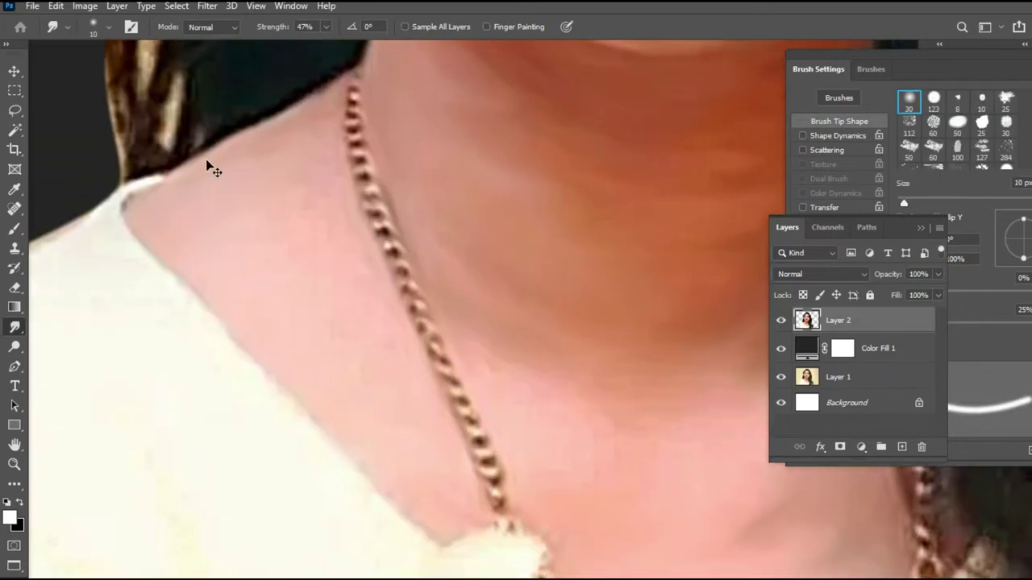
Smudge both eyebrows into smooth, soft-edged shapes with the Smudge tool at 10 to 20 px.
{"action": "key", "text": "ctrl+minus"}
{"action": "key", "text": "ctrl+minus"}
{"action": "key", "text": "ctrl+minus"}
{"action": "key", "text": "ctrl+minus"}
{"action": "key", "text": "z"}
{"action": "left_click_drag", "start_coordinate": [497, 193], "coordinate": [574, 184]}
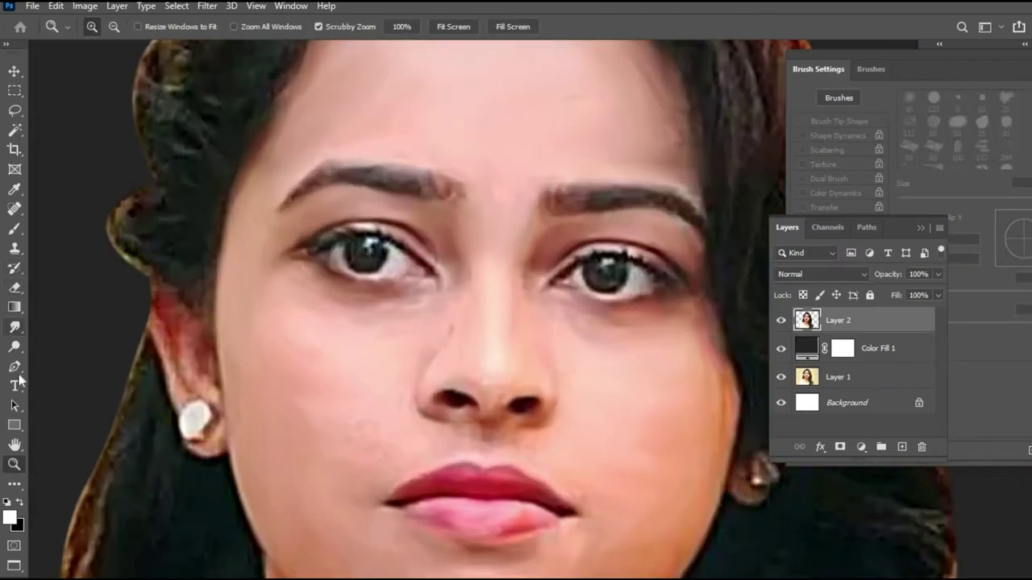
{"action": "left_click", "coordinate": [14, 327]}
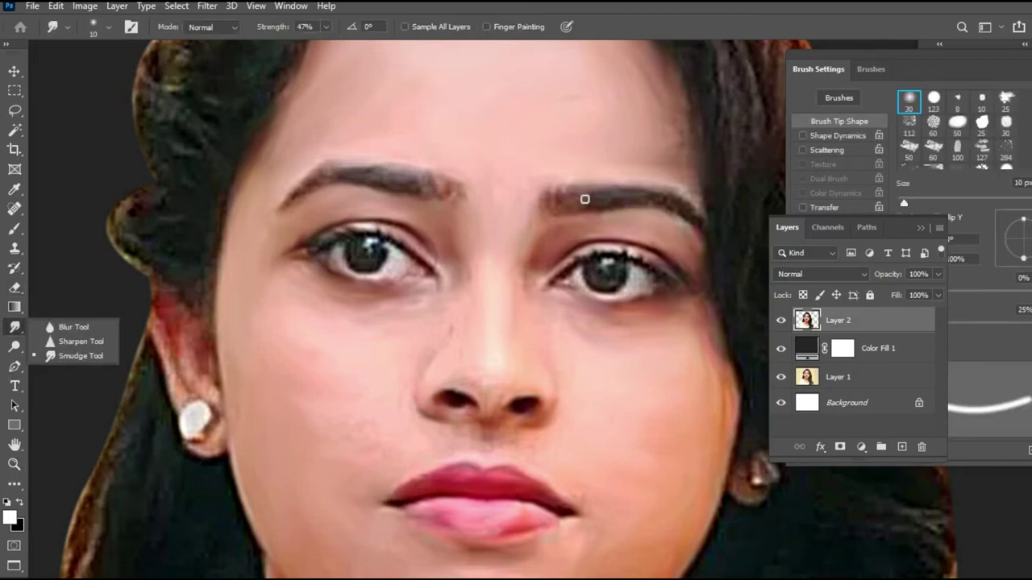
{"action": "key", "text": "bracketright"}
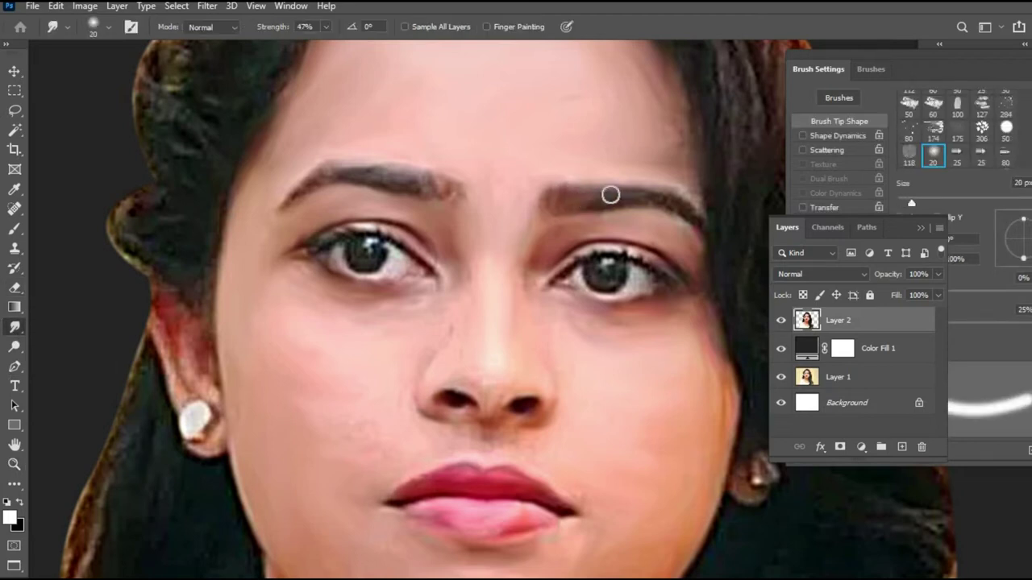
{"action": "key", "text": "bracketleft"}
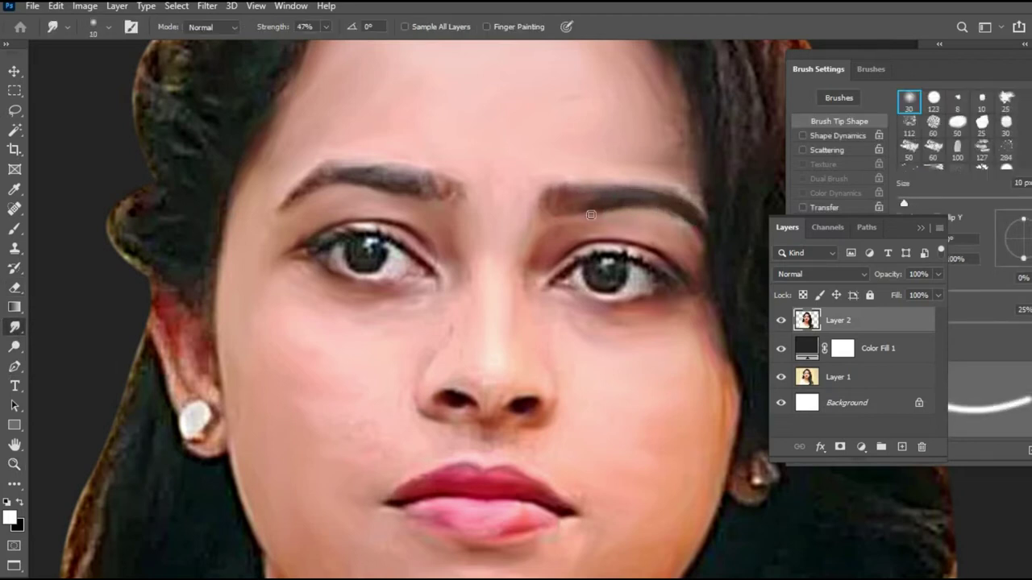
{"action": "key", "text": "bracketright"}
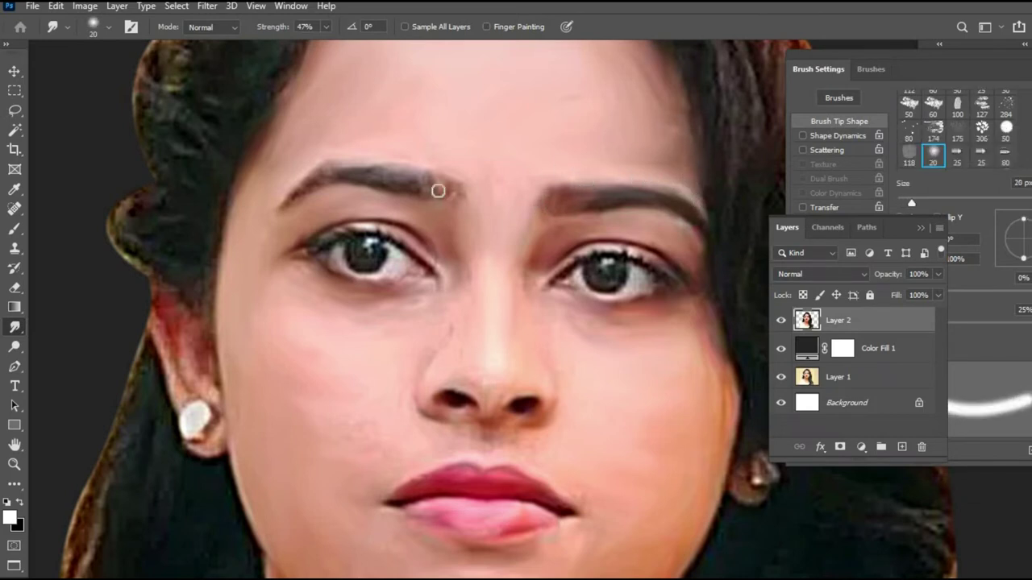
{"action": "key", "text": "bracketleft"}
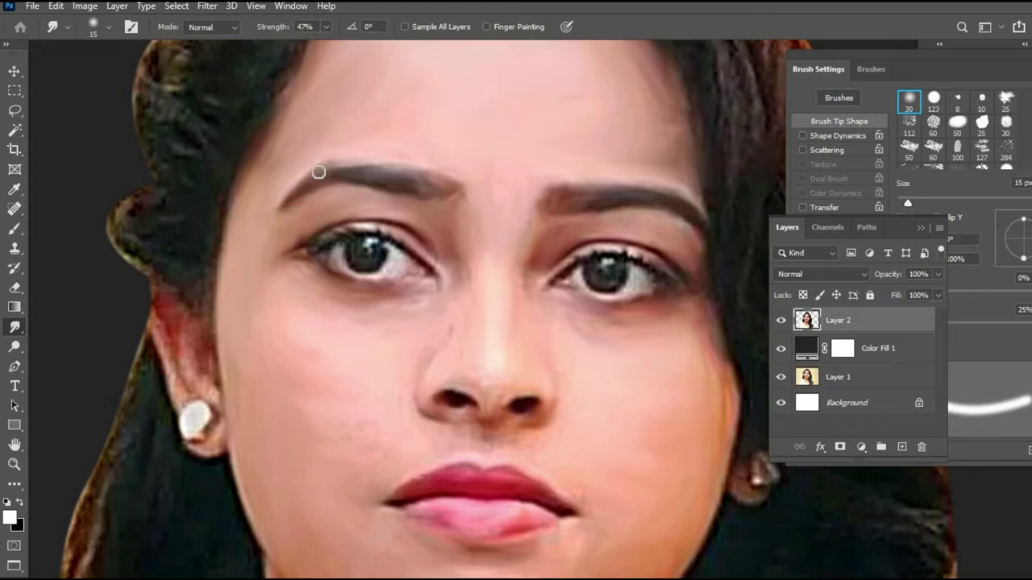
Smooth the dark hair along the forehead hairline and left temple with 25 px and 20 px smudge brushes.
{"action": "left_click_drag", "start_coordinate": [388, 188], "coordinate": [354, 305]}
{"action": "key", "text": "bracketright"}
{"action": "key", "text": "bracketright"}
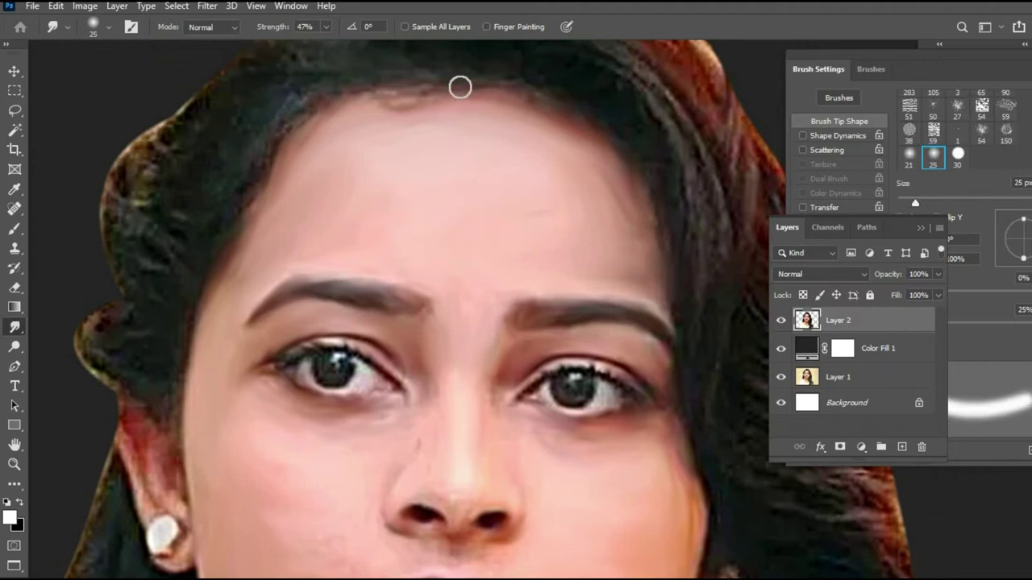
{"action": "key", "text": "bracketleft"}
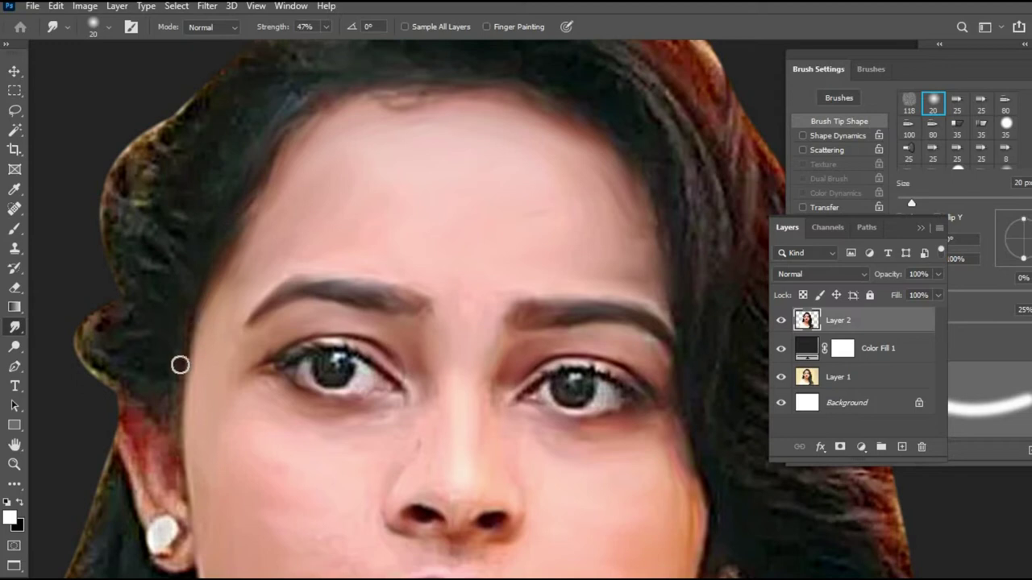
Smudge the hair on the crown along its strands, using brush sizes between 20 and 35 px.
{"action": "mouse_move", "coordinate": [530, 95]}
{"action": "left_mouse_down"}
{"action": "mouse_move", "coordinate": [460, 303]}
{"action": "mouse_move", "coordinate": [385, 283]}
{"action": "mouse_move", "coordinate": [391, 268]}
{"action": "left_mouse_up"}
{"action": "key", "text": "bracketright"}
{"action": "key", "text": "bracketright"}
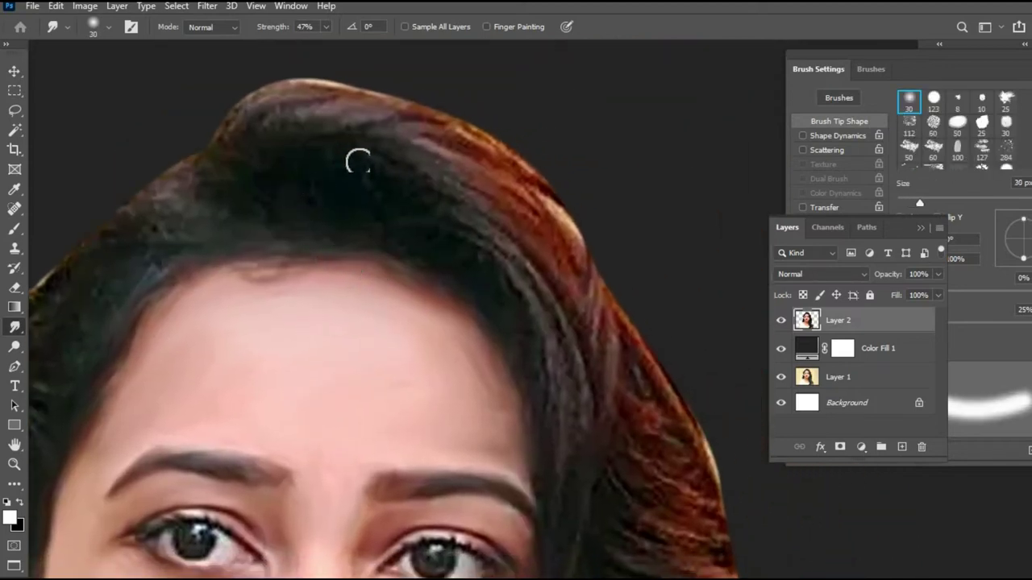
{"action": "key", "text": "bracketleft"}
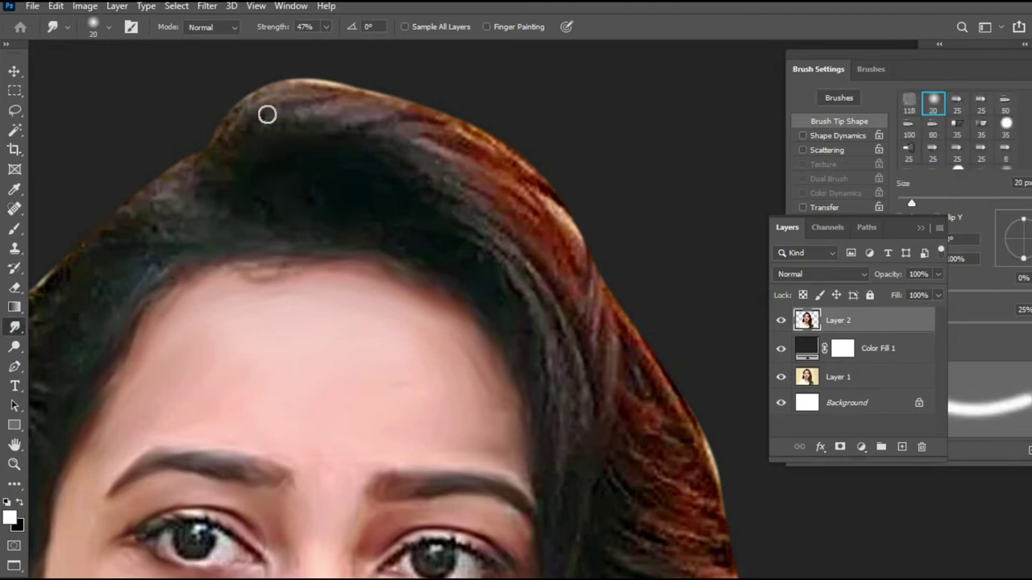
{"action": "key", "text": "bracketright"}
{"action": "key", "text": "bracketright"}
{"action": "key", "text": "bracketright"}
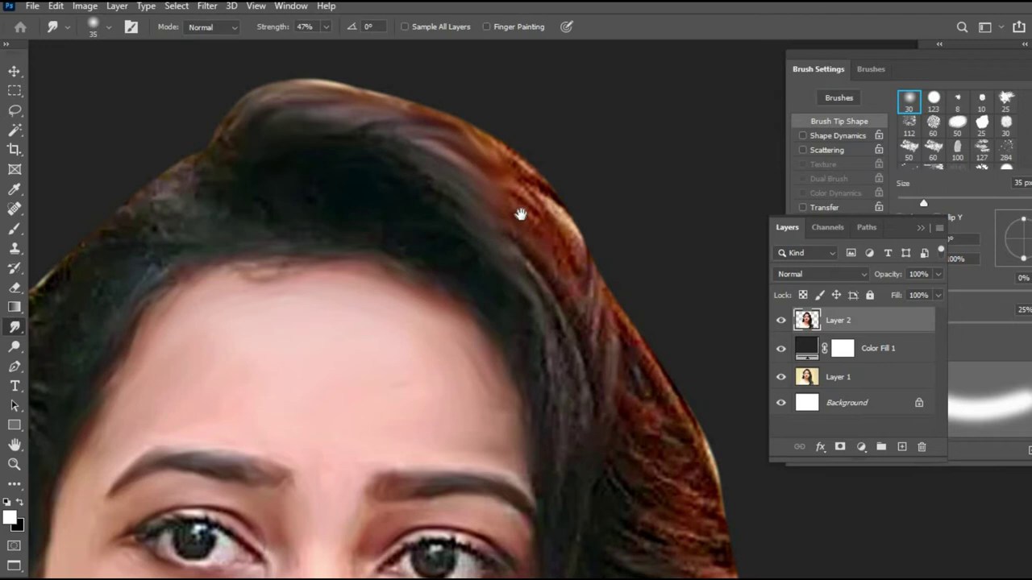
Blend the reddish-brown hair along the upper right outer edge of the head with 30 px and 20 px smudge brushes.
{"action": "left_click_drag", "start_coordinate": [521, 214], "coordinate": [493, 120]}
{"action": "key", "text": "bracketleft"}
{"action": "left_click_drag", "start_coordinate": [475, 69], "coordinate": [526, 128]}
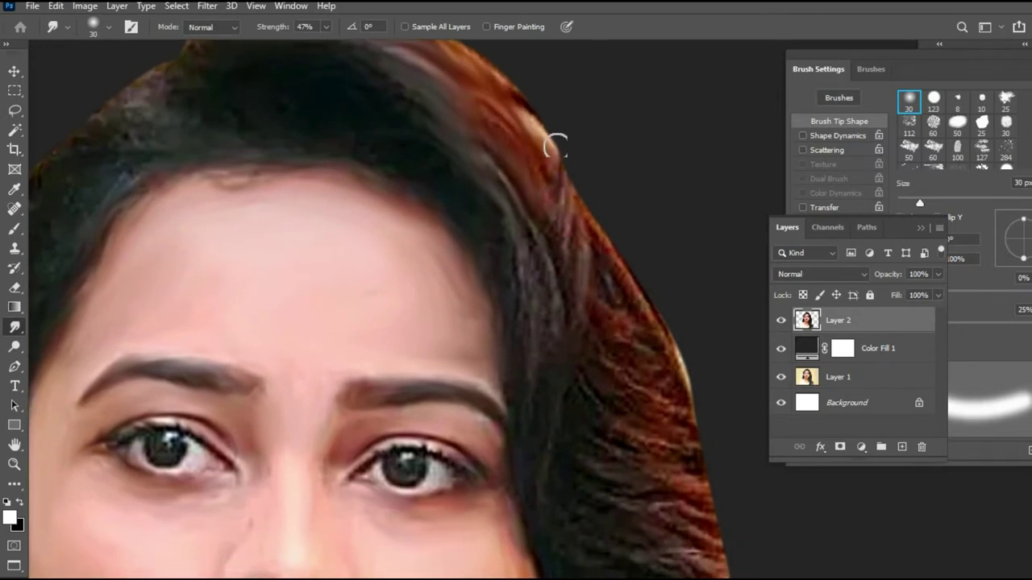
{"action": "key", "text": "bracketleft"}
{"action": "key", "text": "bracketleft"}
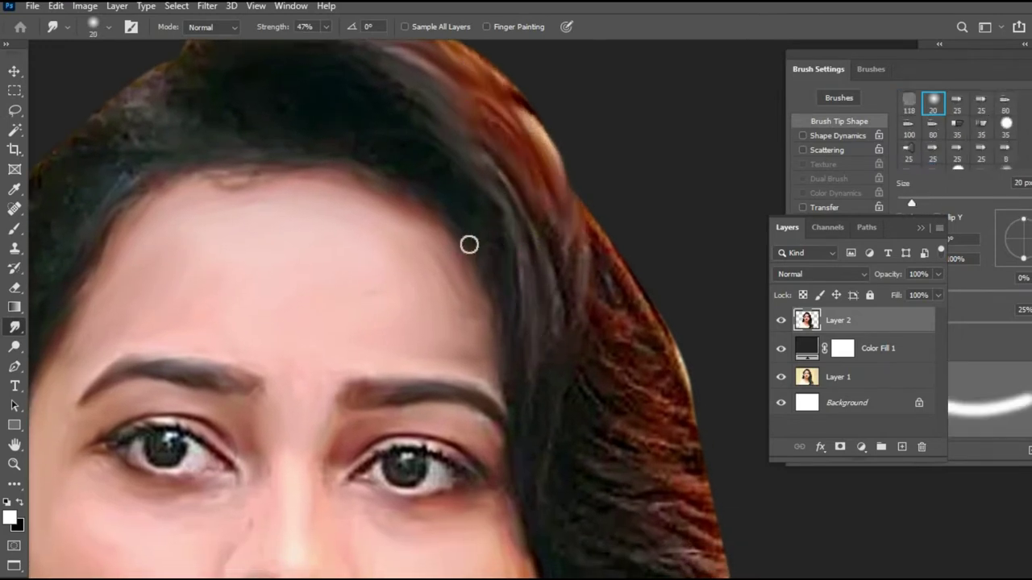
Smudge the wavy brown strands to the right of the face with a 20 to 30 px brush.
{"action": "left_click_drag", "start_coordinate": [560, 347], "coordinate": [491, 199]}
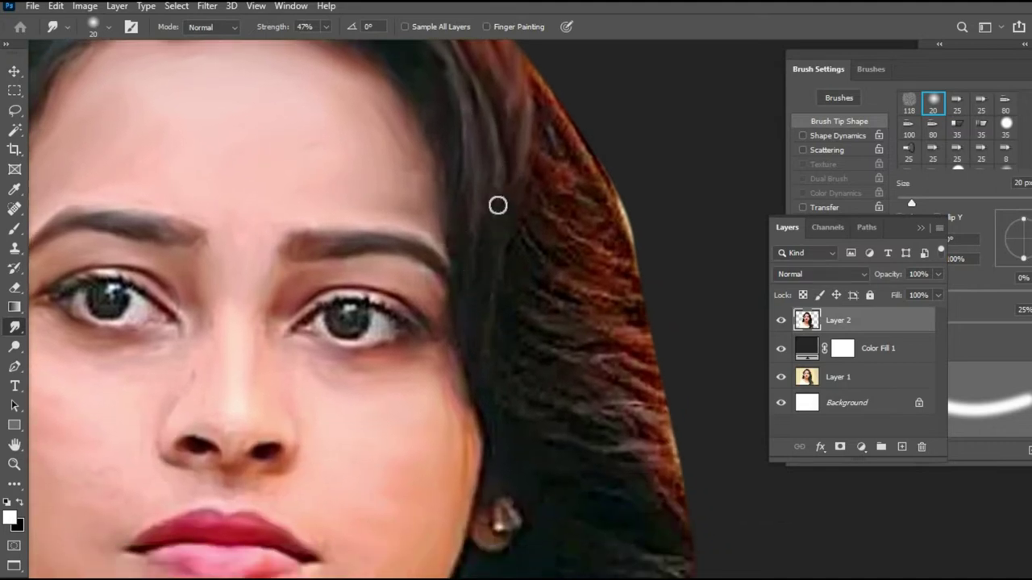
{"action": "key", "text": "bracketright"}
{"action": "key", "text": "bracketright"}
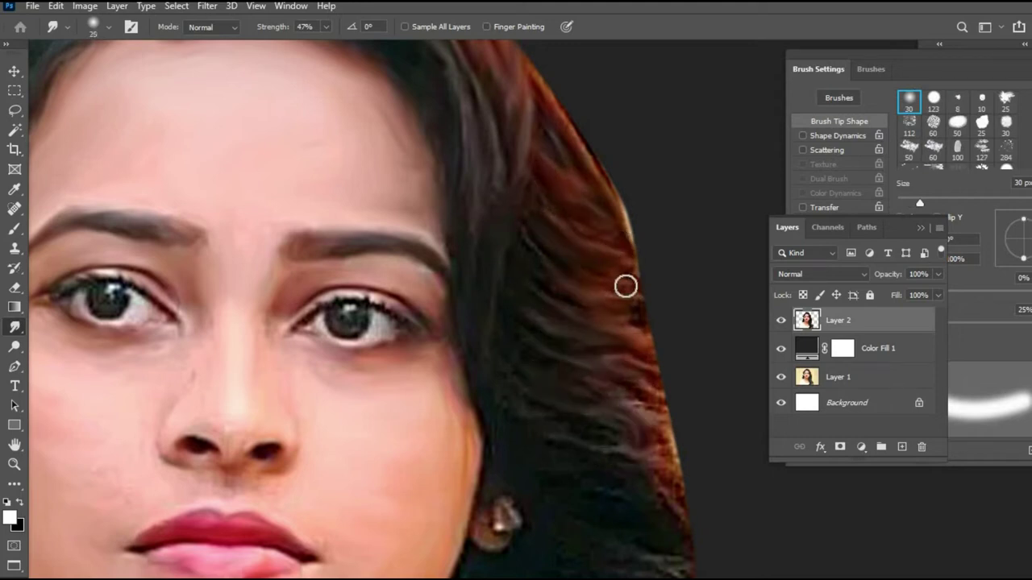
{"action": "key", "text": "bracketleft"}
Smooth the hair's right outer edge and the dark strands beside the right earring, enlarging the smudge brush to 35 px.
{"action": "left_click_drag", "start_coordinate": [620, 375], "coordinate": [611, 170]}
{"action": "left_click_drag", "start_coordinate": [642, 277], "coordinate": [648, 227]}
{"action": "key", "text": "bracketright"}
{"action": "key", "text": "bracketright"}
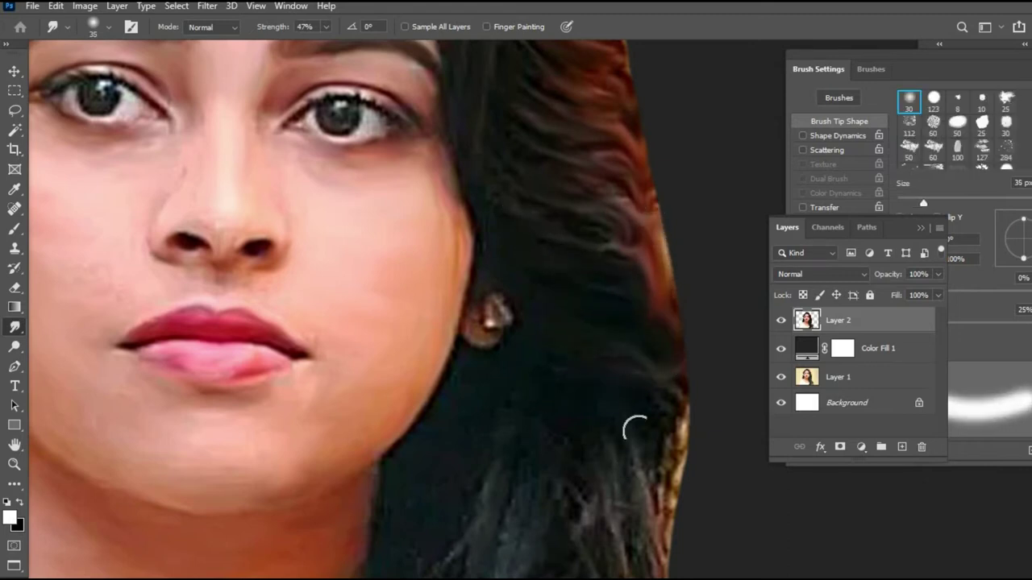
Blend the dark hair right of the neck at 35 px, and refine the hair bordering the neck and jaw at 15 px.
{"action": "left_click_drag", "start_coordinate": [627, 336], "coordinate": [625, 230]}
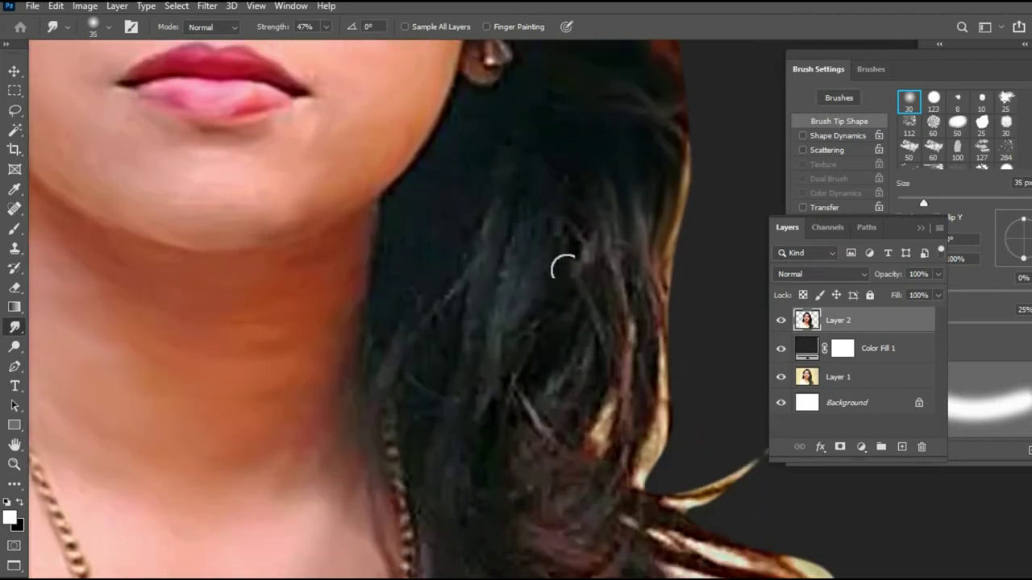
{"action": "mouse_move", "coordinate": [628, 192]}
{"action": "left_mouse_down"}
{"action": "mouse_move", "coordinate": [628, 347]}
{"action": "mouse_move", "coordinate": [616, 382]}
{"action": "left_mouse_up"}
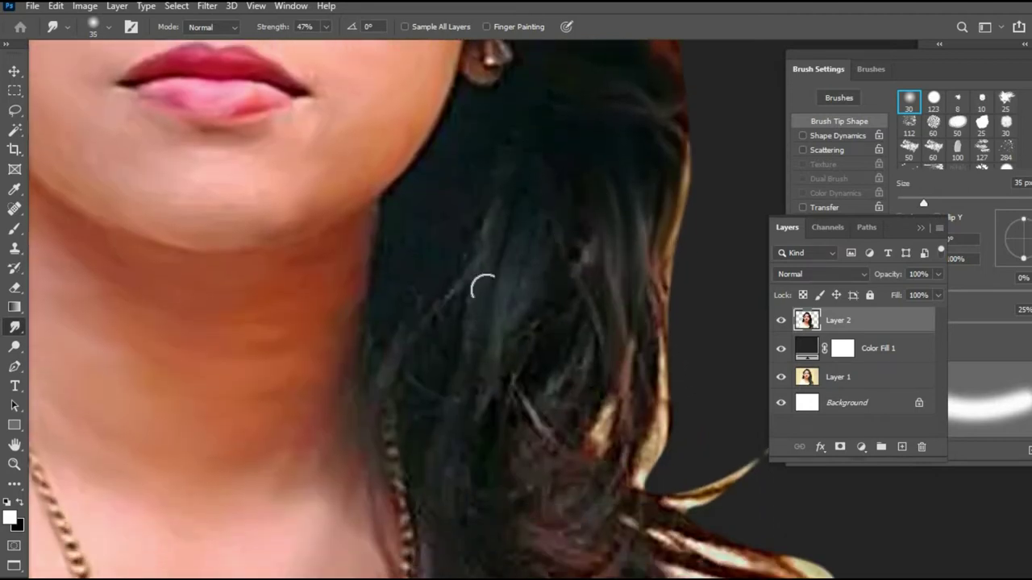
{"action": "key", "text": "bracketleft"}
{"action": "key", "text": "bracketleft"}
{"action": "key", "text": "bracketleft"}
{"action": "key", "text": "bracketleft"}
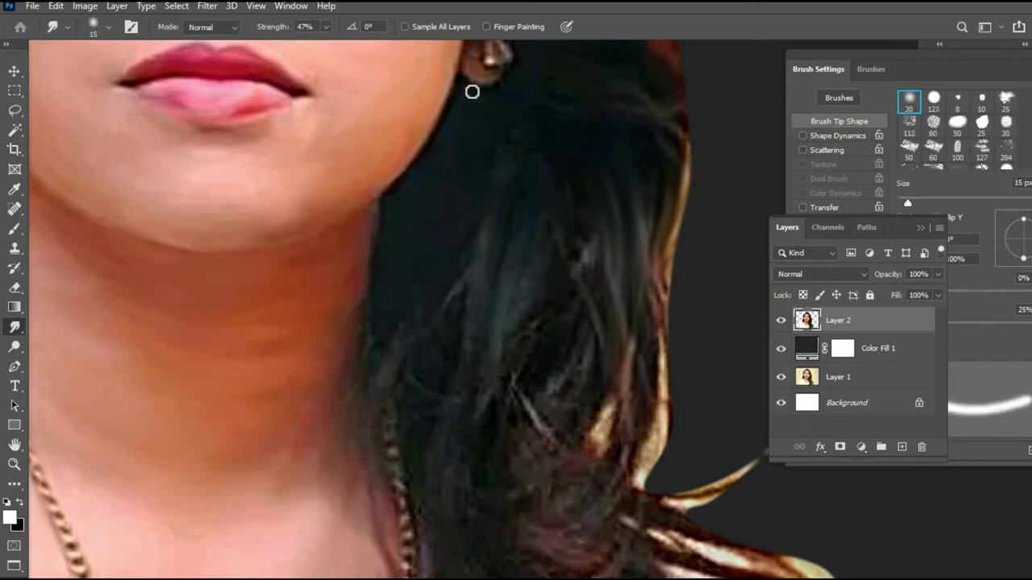
Smudge the lower hair strands between the right necklace chain and the outer edge, enlarging the brush up to 35 px.
{"action": "scroll", "coordinate": [537, 242], "scroll_direction": "down", "scroll_amount": 5}
{"action": "key", "text": "bracketright"}
{"action": "key", "text": "bracketright"}
{"action": "left_click_drag", "start_coordinate": [504, 214], "coordinate": [482, 270]}
{"action": "key", "text": "bracketright"}
{"action": "mouse_move", "coordinate": [557, 196]}
{"action": "left_mouse_down"}
{"action": "mouse_move", "coordinate": [534, 252]}
{"action": "mouse_move", "coordinate": [536, 230]}
{"action": "mouse_move", "coordinate": [550, 321]}
{"action": "mouse_move", "coordinate": [500, 325]}
{"action": "left_mouse_up"}
{"action": "key", "text": "bracketright"}
{"action": "left_click_drag", "start_coordinate": [566, 273], "coordinate": [533, 373]}
{"action": "left_click_drag", "start_coordinate": [627, 265], "coordinate": [598, 371]}
{"action": "left_click_drag", "start_coordinate": [568, 328], "coordinate": [520, 393]}
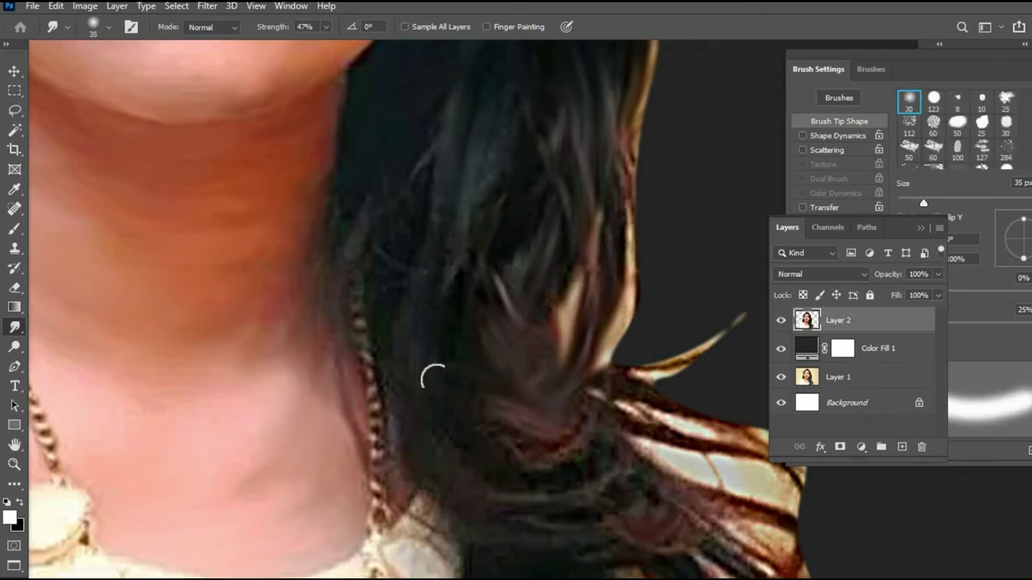
Smooth the wavy locks spreading over the right shoulder with a 25 px smudge brush.
{"action": "scroll", "coordinate": [525, 239], "scroll_direction": "down", "scroll_amount": 5}
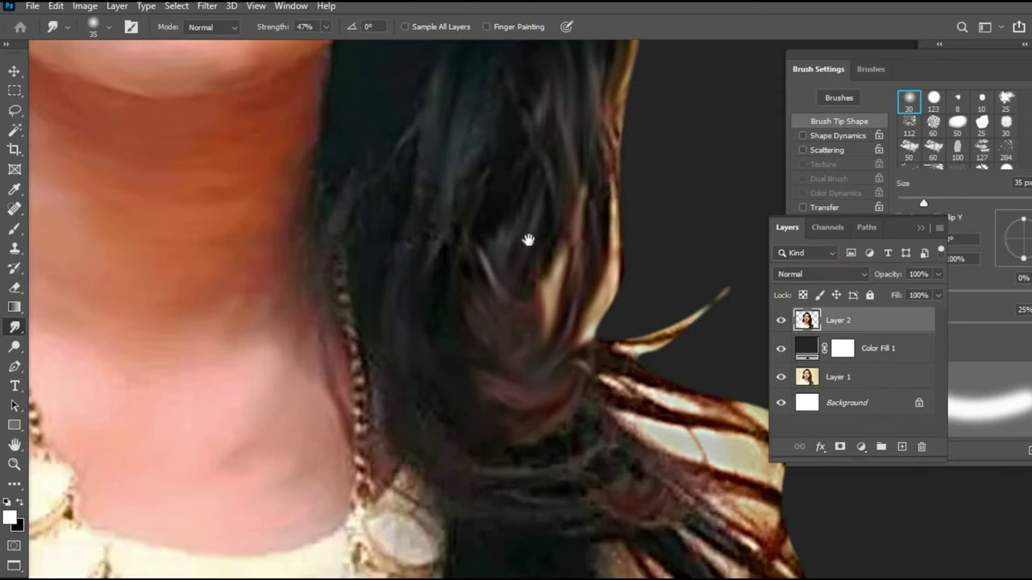
{"action": "key", "text": "bracketleft"}
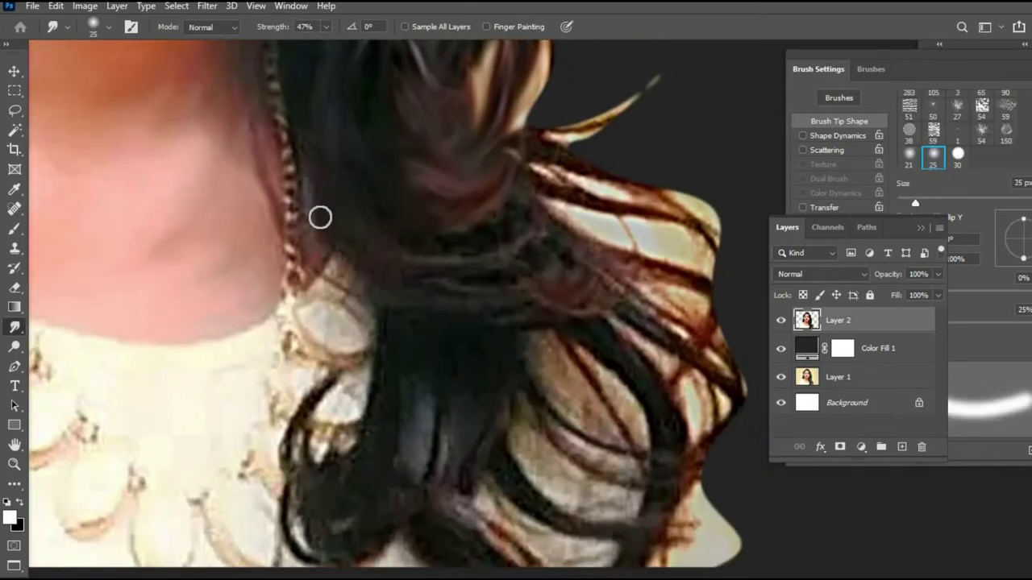
{"action": "mouse_move", "coordinate": [538, 170]}
{"action": "left_mouse_down"}
{"action": "mouse_move", "coordinate": [615, 180]}
{"action": "mouse_move", "coordinate": [553, 185]}
{"action": "mouse_move", "coordinate": [595, 233]}
{"action": "left_mouse_up"}
{"action": "mouse_move", "coordinate": [682, 270]}
{"action": "left_mouse_down"}
{"action": "mouse_move", "coordinate": [573, 273]}
{"action": "mouse_move", "coordinate": [581, 266]}
{"action": "mouse_move", "coordinate": [640, 326]}
{"action": "mouse_move", "coordinate": [606, 294]}
{"action": "mouse_move", "coordinate": [712, 366]}
{"action": "mouse_move", "coordinate": [670, 372]}
{"action": "left_mouse_up"}
{"action": "mouse_move", "coordinate": [466, 284]}
{"action": "left_mouse_down"}
{"action": "mouse_move", "coordinate": [640, 350]}
{"action": "mouse_move", "coordinate": [669, 413]}
{"action": "left_mouse_up"}
{"action": "mouse_move", "coordinate": [615, 357]}
{"action": "left_mouse_down"}
{"action": "mouse_move", "coordinate": [659, 394]}
{"action": "mouse_move", "coordinate": [676, 453]}
{"action": "left_mouse_up"}
Blend the curled hair ends at the bottom edge of the portrait with a 25 px smudge brush.
{"action": "key", "text": "space"}
{"action": "left_click_drag", "start_coordinate": [674, 368], "coordinate": [650, 254]}
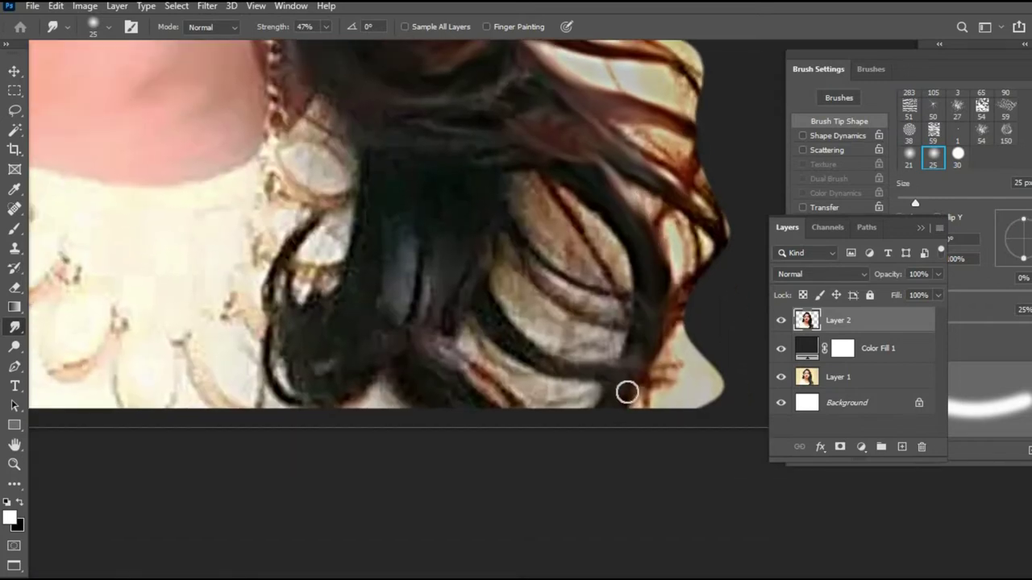
{"action": "mouse_move", "coordinate": [484, 186]}
{"action": "left_mouse_down"}
{"action": "mouse_move", "coordinate": [565, 286]}
{"action": "mouse_move", "coordinate": [529, 279]}
{"action": "mouse_move", "coordinate": [503, 244]}
{"action": "mouse_move", "coordinate": [593, 322]}
{"action": "mouse_move", "coordinate": [452, 196]}
{"action": "mouse_move", "coordinate": [496, 307]}
{"action": "mouse_move", "coordinate": [561, 371]}
{"action": "mouse_move", "coordinate": [471, 255]}
{"action": "mouse_move", "coordinate": [461, 292]}
{"action": "mouse_move", "coordinate": [479, 328]}
{"action": "mouse_move", "coordinate": [440, 235]}
{"action": "mouse_move", "coordinate": [444, 387]}
{"action": "mouse_move", "coordinate": [484, 413]}
{"action": "mouse_move", "coordinate": [422, 209]}
{"action": "mouse_move", "coordinate": [417, 328]}
{"action": "mouse_move", "coordinate": [437, 341]}
{"action": "left_mouse_up"}
{"action": "mouse_move", "coordinate": [350, 375]}
{"action": "left_mouse_down"}
{"action": "mouse_move", "coordinate": [287, 384]}
{"action": "mouse_move", "coordinate": [280, 263]}
{"action": "mouse_move", "coordinate": [310, 224]}
{"action": "mouse_move", "coordinate": [274, 303]}
{"action": "mouse_move", "coordinate": [294, 380]}
{"action": "mouse_move", "coordinate": [277, 308]}
{"action": "mouse_move", "coordinate": [313, 209]}
{"action": "mouse_move", "coordinate": [458, 216]}
{"action": "mouse_move", "coordinate": [485, 344]}
{"action": "left_mouse_up"}
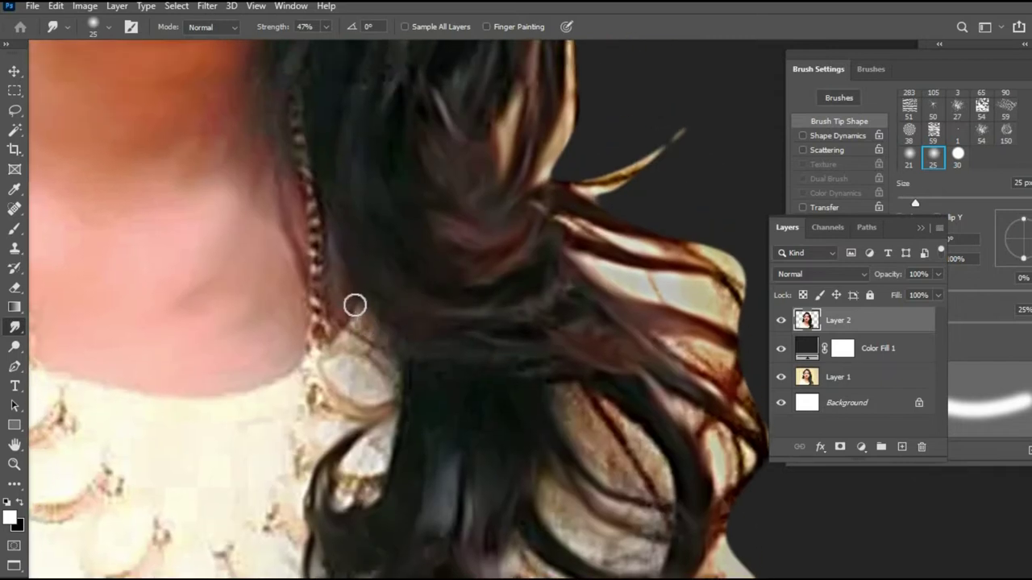
Smudge the hair on the left side of the head, down to the curl above the ear, at 25 px.
{"action": "scroll", "coordinate": [419, 358], "scroll_direction": "up", "scroll_amount": 4}
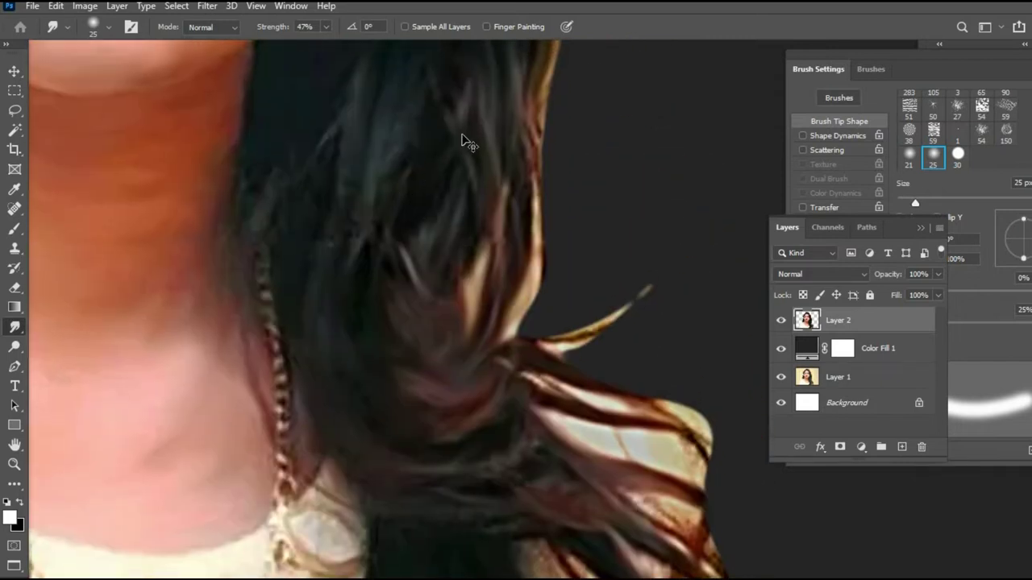
{"action": "scroll", "coordinate": [467, 143], "scroll_direction": "down", "scroll_amount": 5}
{"action": "scroll", "coordinate": [469, 143], "scroll_direction": "up", "scroll_amount": 3}
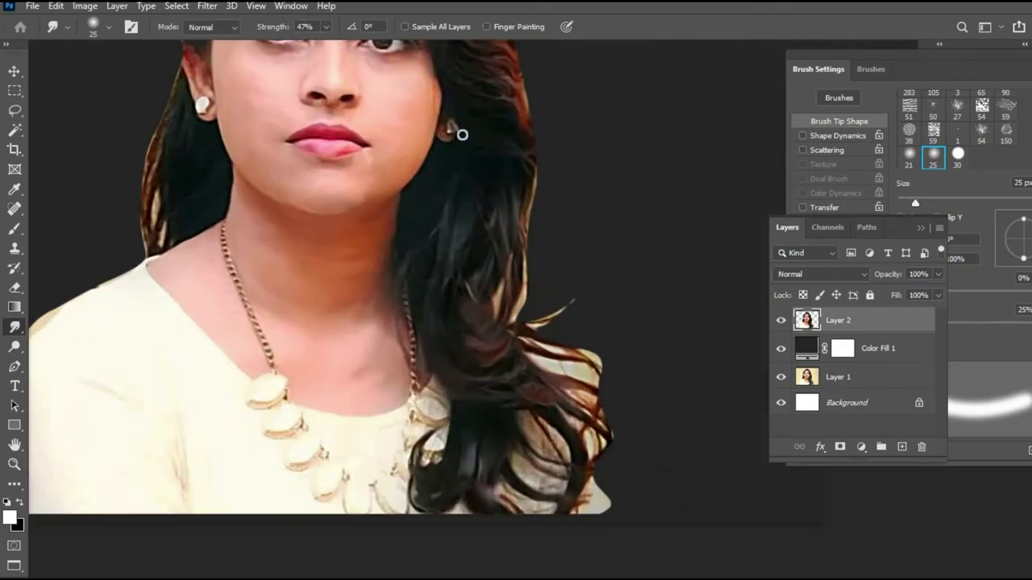
{"action": "scroll", "coordinate": [368, 143], "scroll_direction": "down", "scroll_amount": 2}
{"action": "scroll", "coordinate": [373, 150], "scroll_direction": "up", "scroll_amount": 5}
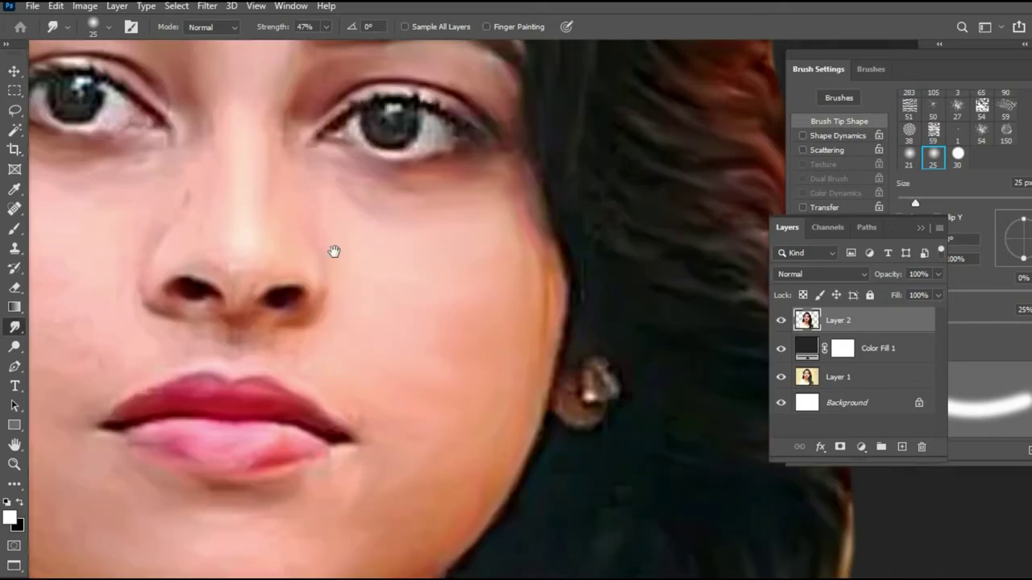
{"action": "mouse_move", "coordinate": [360, 166]}
{"action": "left_mouse_down"}
{"action": "mouse_move", "coordinate": [276, 266]}
{"action": "mouse_move", "coordinate": [291, 211]}
{"action": "left_mouse_up"}
{"action": "mouse_move", "coordinate": [678, 184]}
{"action": "left_mouse_down"}
{"action": "mouse_move", "coordinate": [669, 115]}
{"action": "mouse_move", "coordinate": [643, 239]}
{"action": "left_mouse_up"}
{"action": "mouse_move", "coordinate": [398, 225]}
{"action": "left_mouse_down"}
{"action": "mouse_move", "coordinate": [452, 183]}
{"action": "mouse_move", "coordinate": [327, 173]}
{"action": "mouse_move", "coordinate": [330, 143]}
{"action": "mouse_move", "coordinate": [221, 244]}
{"action": "mouse_move", "coordinate": [235, 287]}
{"action": "left_mouse_up"}
{"action": "left_click_drag", "start_coordinate": [135, 309], "coordinate": [313, 122]}
{"action": "mouse_move", "coordinate": [248, 285]}
{"action": "left_mouse_down"}
{"action": "mouse_move", "coordinate": [273, 176]}
{"action": "mouse_move", "coordinate": [220, 306]}
{"action": "mouse_move", "coordinate": [263, 147]}
{"action": "mouse_move", "coordinate": [218, 182]}
{"action": "mouse_move", "coordinate": [193, 262]}
{"action": "mouse_move", "coordinate": [207, 349]}
{"action": "mouse_move", "coordinate": [235, 228]}
{"action": "mouse_move", "coordinate": [268, 349]}
{"action": "mouse_move", "coordinate": [232, 416]}
{"action": "mouse_move", "coordinate": [233, 348]}
{"action": "mouse_move", "coordinate": [259, 251]}
{"action": "mouse_move", "coordinate": [264, 226]}
{"action": "left_mouse_up"}
{"action": "mouse_move", "coordinate": [212, 248]}
{"action": "left_mouse_down"}
{"action": "mouse_move", "coordinate": [198, 290]}
{"action": "mouse_move", "coordinate": [246, 329]}
{"action": "left_mouse_up"}
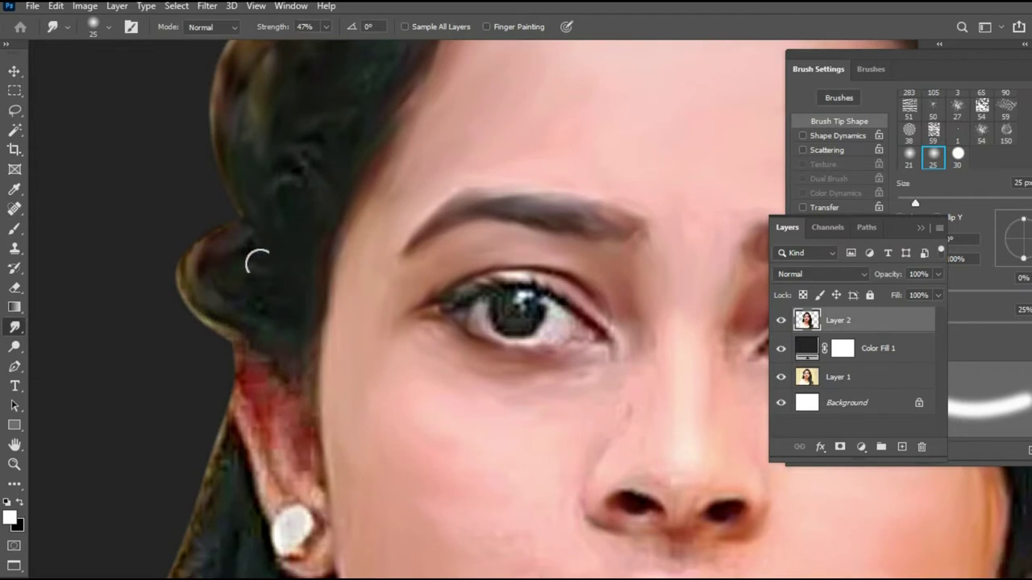
Smudge the outer strands of hair beside the left ear and below the earring, using brush sizes of 15 and 20 px.
{"action": "left_click_drag", "start_coordinate": [299, 368], "coordinate": [253, 143]}
{"action": "key", "text": "bracketleft"}
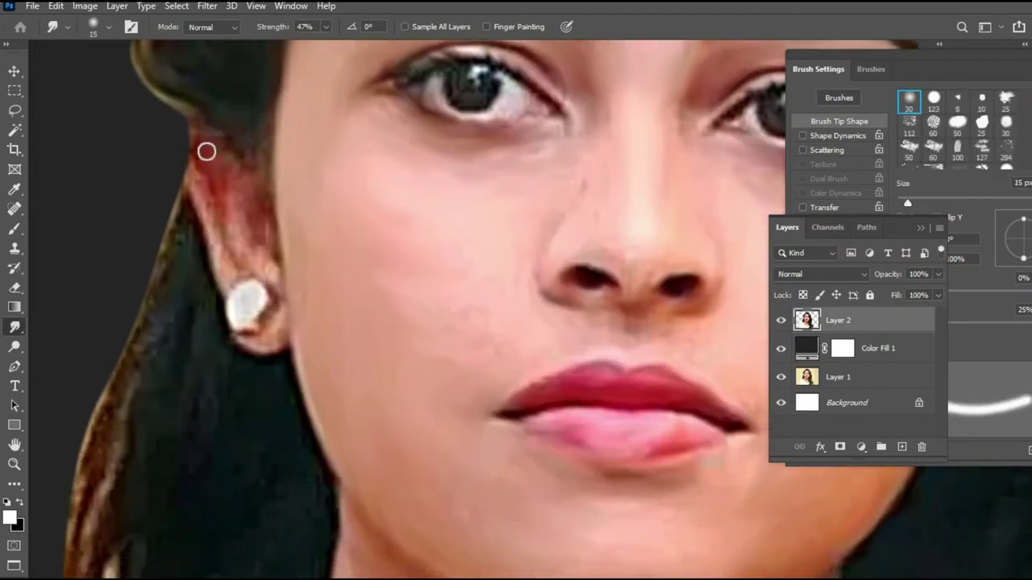
{"action": "mouse_move", "coordinate": [233, 270]}
{"action": "left_mouse_down"}
{"action": "mouse_move", "coordinate": [239, 183]}
{"action": "mouse_move", "coordinate": [263, 224]}
{"action": "mouse_move", "coordinate": [259, 263]}
{"action": "mouse_move", "coordinate": [281, 318]}
{"action": "mouse_move", "coordinate": [258, 337]}
{"action": "mouse_move", "coordinate": [242, 300]}
{"action": "mouse_move", "coordinate": [214, 277]}
{"action": "mouse_move", "coordinate": [192, 185]}
{"action": "mouse_move", "coordinate": [202, 127]}
{"action": "mouse_move", "coordinate": [182, 246]}
{"action": "mouse_move", "coordinate": [198, 338]}
{"action": "left_mouse_up"}
{"action": "left_click_drag", "start_coordinate": [200, 239], "coordinate": [208, 62]}
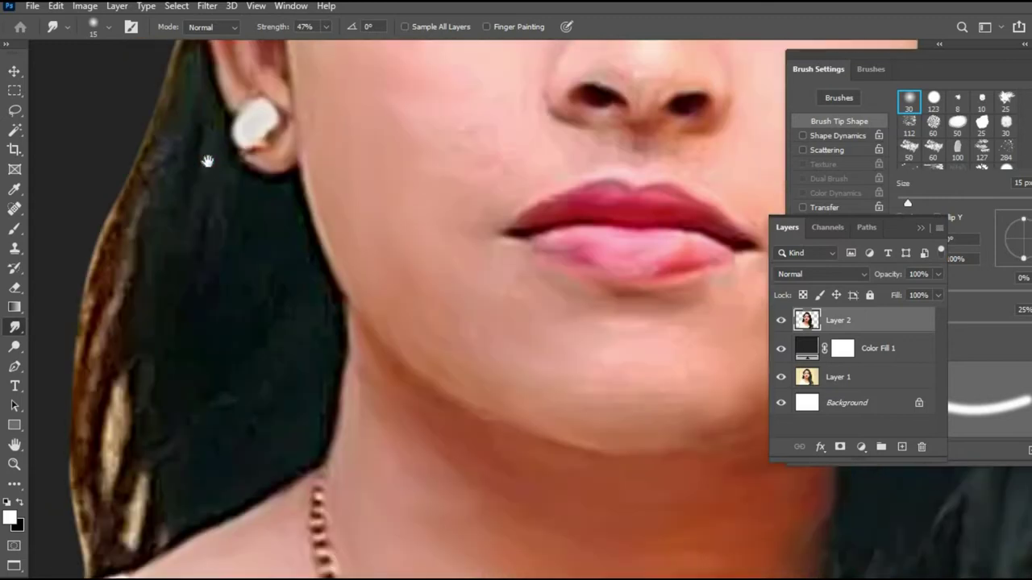
{"action": "key", "text": "bracketright"}
{"action": "mouse_move", "coordinate": [156, 143]}
{"action": "left_mouse_down"}
{"action": "mouse_move", "coordinate": [165, 95]}
{"action": "mouse_move", "coordinate": [102, 304]}
{"action": "mouse_move", "coordinate": [111, 229]}
{"action": "left_mouse_up"}
{"action": "key", "text": "bracketleft"}
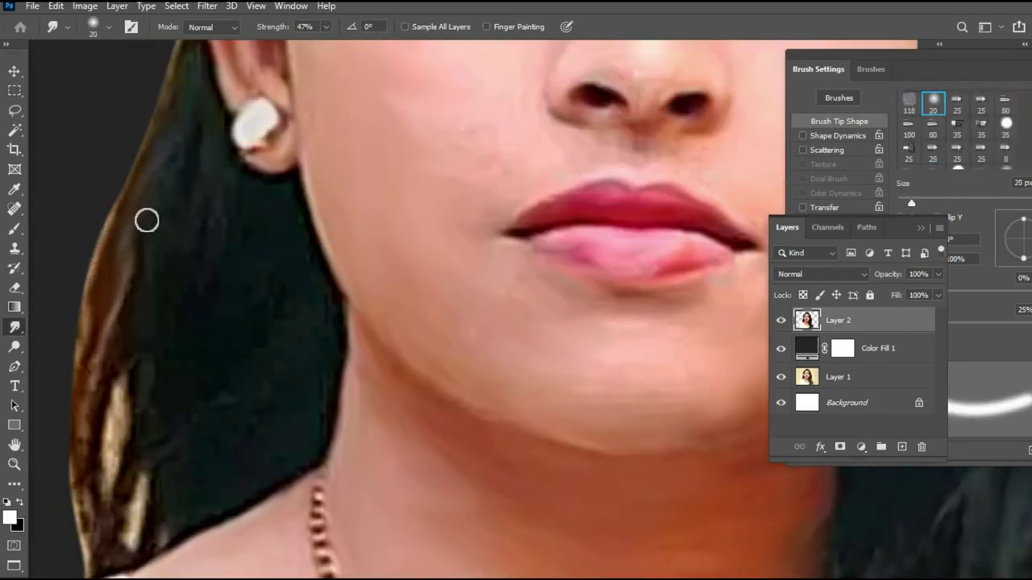
Smooth the dark hair mass between the left jawline and the outer strands, varying the smudge brush up to 30 px.
{"action": "key", "text": "bracketright"}
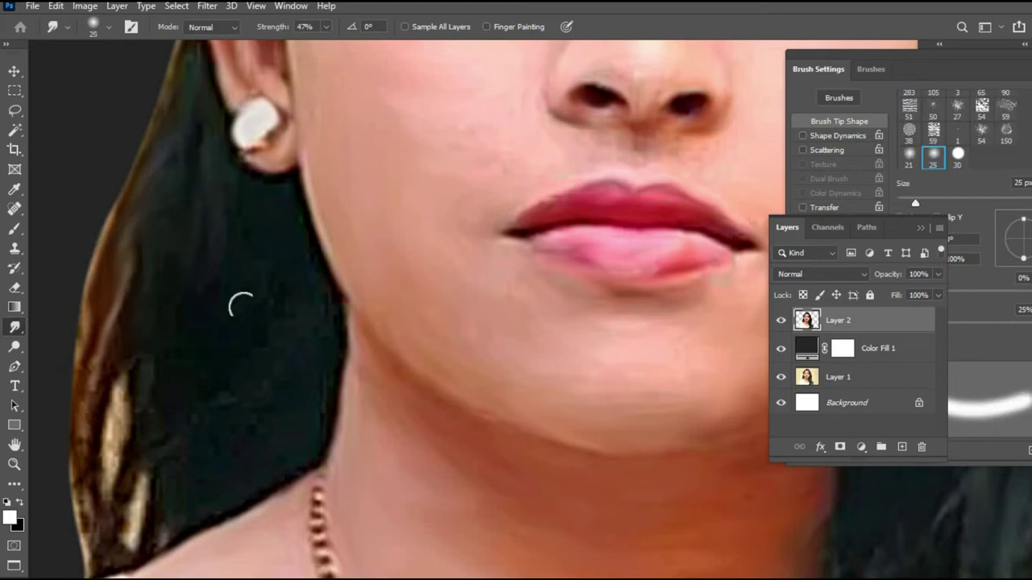
{"action": "key", "text": "bracketleft"}
{"action": "key", "text": "bracketright"}
{"action": "key", "text": "bracketright"}
{"action": "key", "text": "bracketright"}
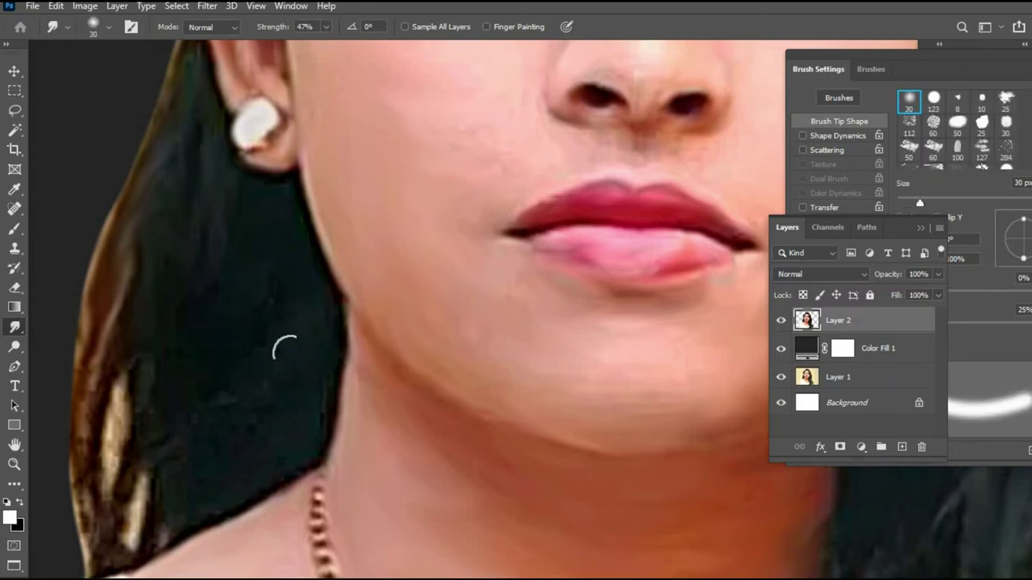
{"action": "key", "text": "bracketleft"}
{"action": "key", "text": "bracketleft"}
{"action": "key", "text": "bracketleft"}
{"action": "key", "text": "bracketleft"}
{"action": "key", "text": "bracketright"}
{"action": "key", "text": "bracketright"}
{"action": "key", "text": "bracketright"}
{"action": "key", "text": "bracketright"}
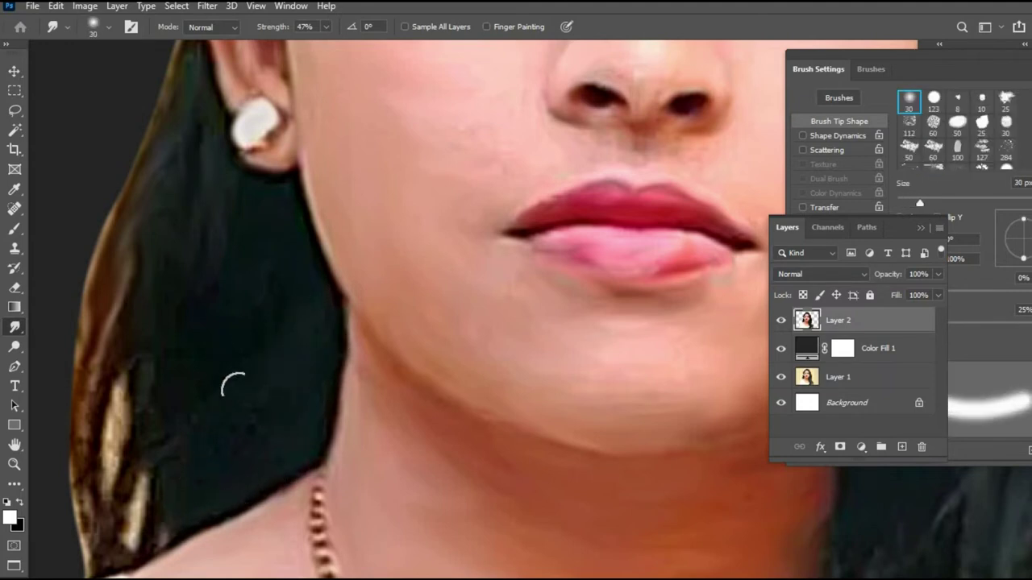
Smudge the brown and light streaks at the lower left hair ends above the shoulder with a 20 px brush.
{"action": "left_click_drag", "start_coordinate": [180, 380], "coordinate": [246, 270]}
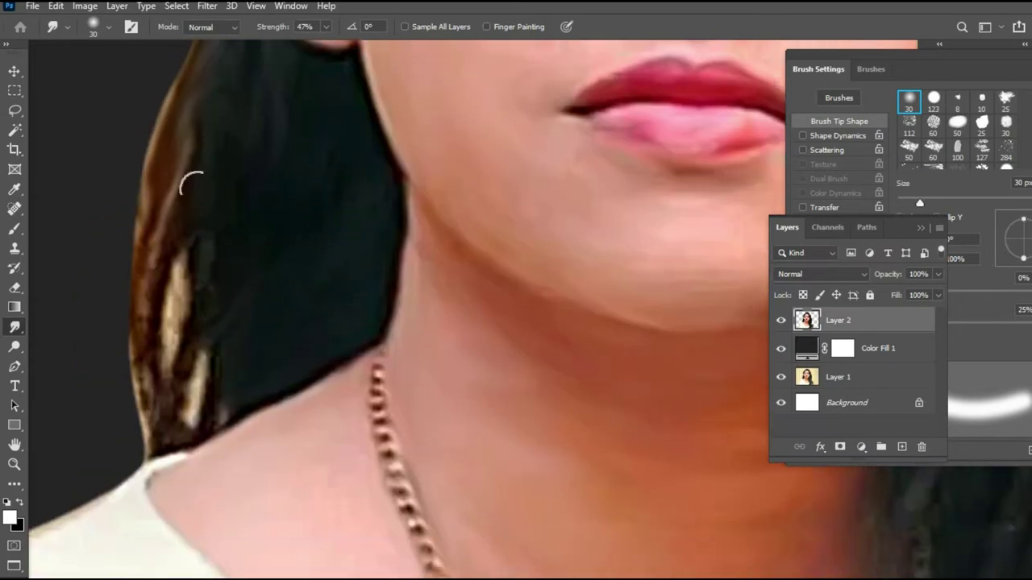
{"action": "key", "text": "bracketleft"}
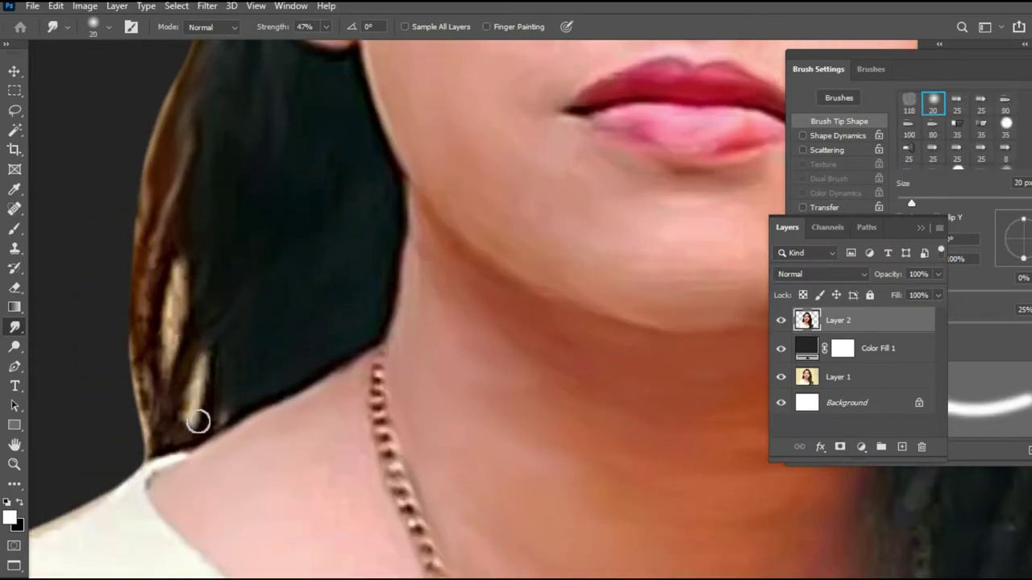
{"action": "mouse_move", "coordinate": [177, 346]}
{"action": "left_mouse_down"}
{"action": "mouse_move", "coordinate": [143, 346]}
{"action": "mouse_move", "coordinate": [142, 367]}
{"action": "mouse_move", "coordinate": [141, 327]}
{"action": "mouse_move", "coordinate": [177, 220]}
{"action": "mouse_move", "coordinate": [142, 257]}
{"action": "mouse_move", "coordinate": [155, 141]}
{"action": "left_mouse_up"}
{"action": "mouse_move", "coordinate": [146, 384]}
{"action": "left_mouse_down"}
{"action": "mouse_move", "coordinate": [148, 431]}
{"action": "mouse_move", "coordinate": [163, 408]}
{"action": "mouse_move", "coordinate": [170, 437]}
{"action": "mouse_move", "coordinate": [191, 436]}
{"action": "mouse_move", "coordinate": [159, 454]}
{"action": "mouse_move", "coordinate": [153, 442]}
{"action": "mouse_move", "coordinate": [196, 388]}
{"action": "mouse_move", "coordinate": [196, 310]}
{"action": "mouse_move", "coordinate": [200, 353]}
{"action": "left_mouse_up"}
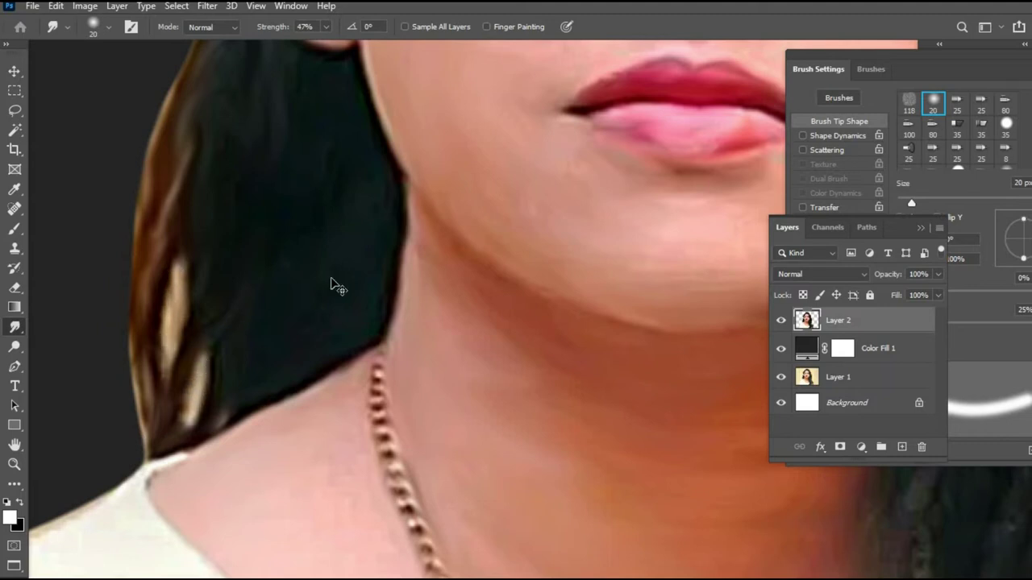
Smooth the iris and white of the left eye with a small smudge brush, going down to 9 px.
{"action": "key", "text": "ctrl+minus"}
{"action": "key", "text": "ctrl+minus"}
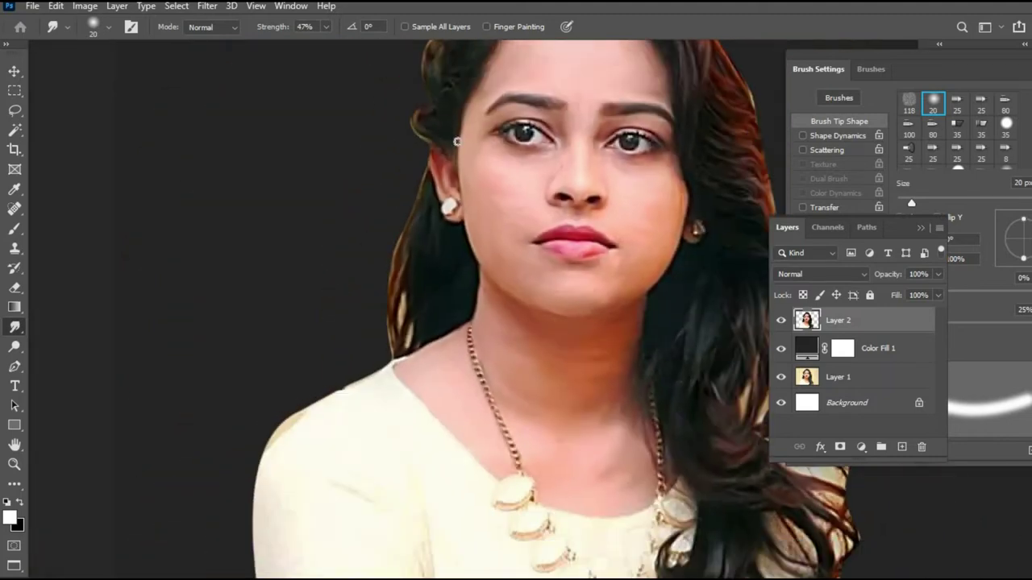
{"action": "left_click_drag", "start_coordinate": [417, 254], "coordinate": [319, 340]}
{"action": "key", "text": "ctrl+plus"}
{"action": "key", "text": "ctrl+plus"}
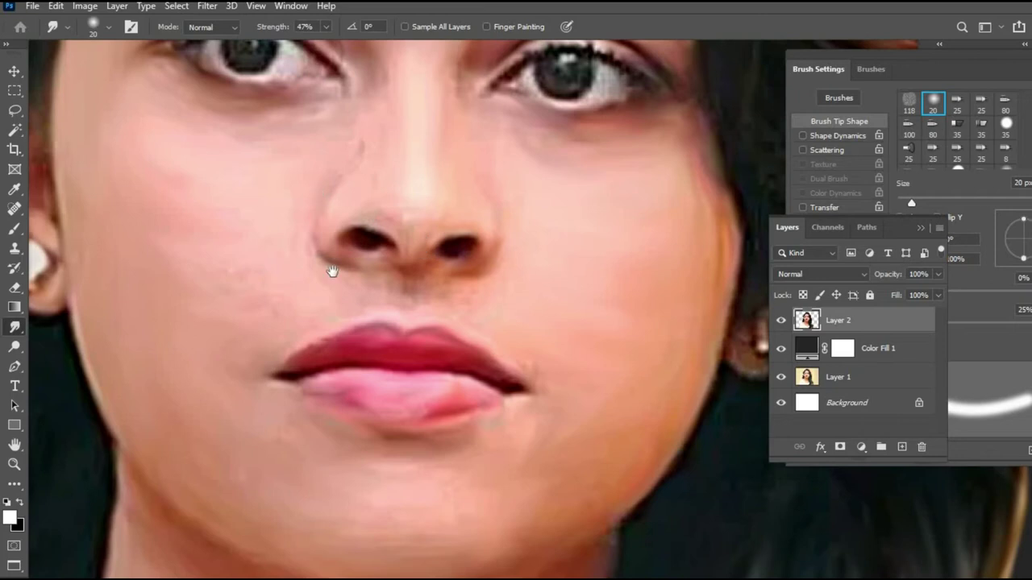
{"action": "left_click_drag", "start_coordinate": [331, 270], "coordinate": [347, 358]}
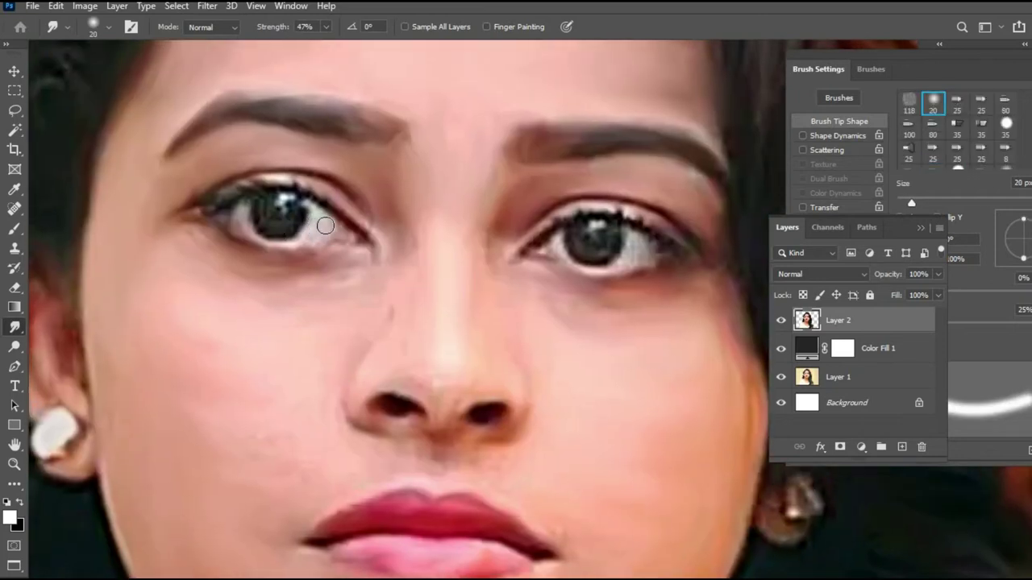
{"action": "key", "text": "bracketleft"}
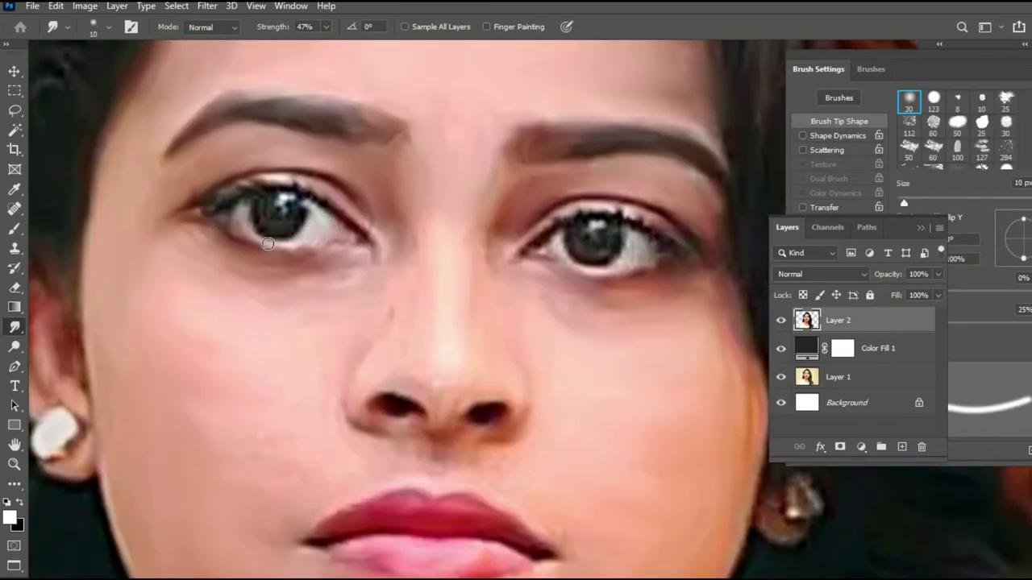
{"action": "key", "text": "bracketright"}
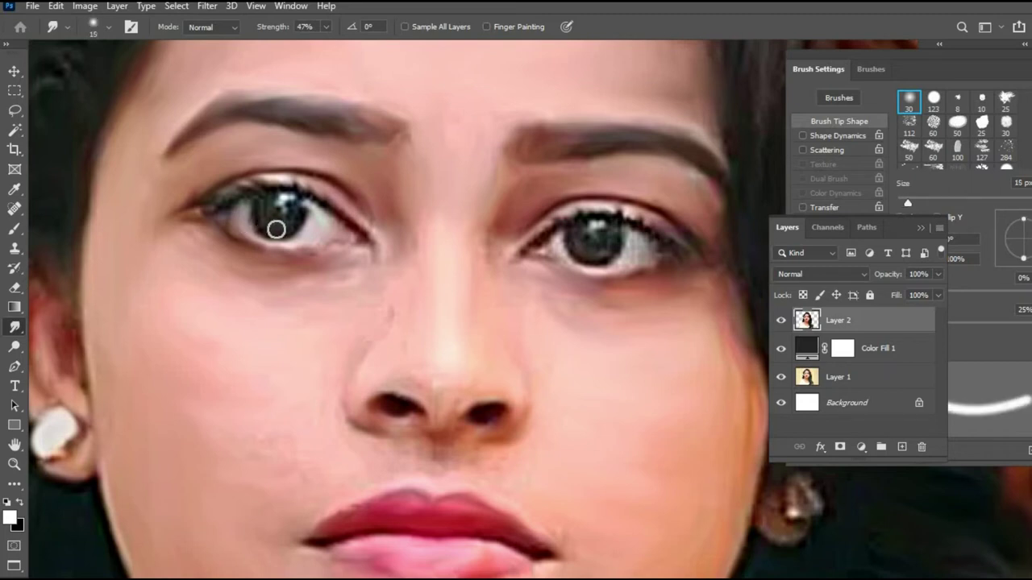
{"action": "key", "text": "bracketleft"}
{"action": "key", "text": "bracketleft"}
{"action": "left_click_drag", "start_coordinate": [302, 220], "coordinate": [263, 232]}
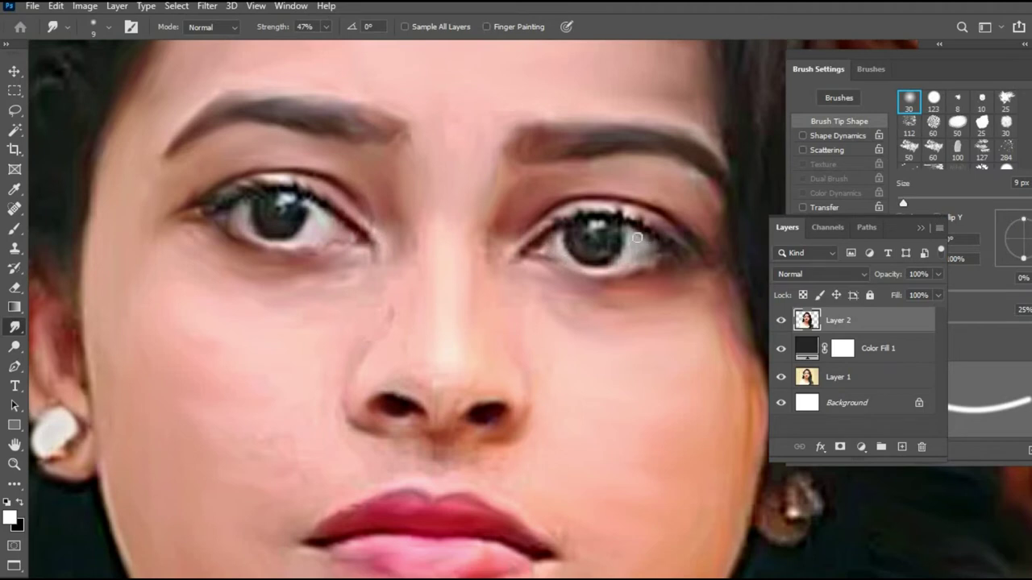
Smudge the right eye's iris and blend the upper lashes of both eyes with a 10 px brush.
{"action": "key", "text": "bracketright"}
{"action": "mouse_move", "coordinate": [618, 229]}
{"action": "left_mouse_down"}
{"action": "mouse_move", "coordinate": [589, 245]}
{"action": "mouse_move", "coordinate": [596, 239]}
{"action": "left_mouse_up"}
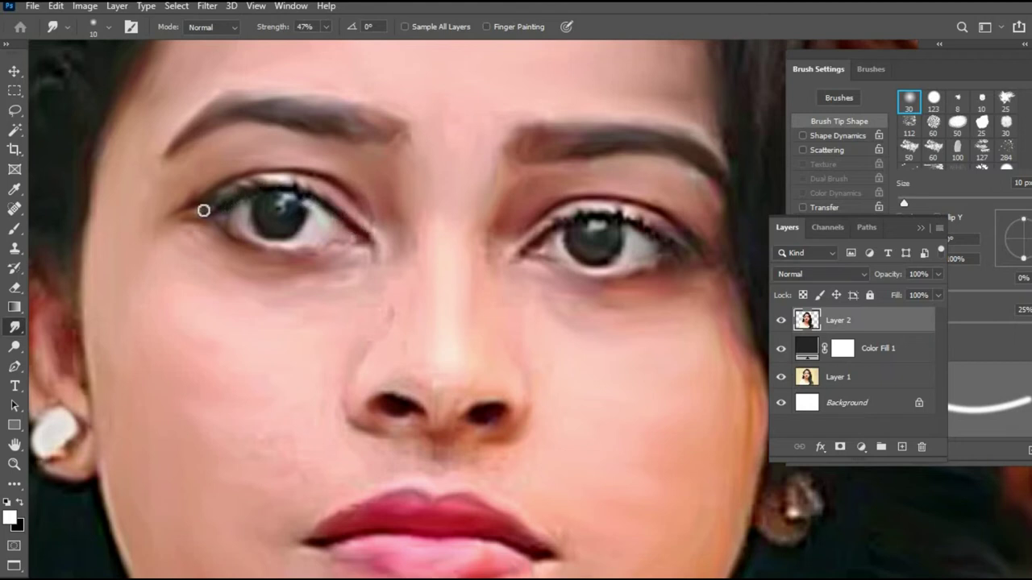
{"action": "mouse_move", "coordinate": [568, 219]}
{"action": "left_mouse_down"}
{"action": "mouse_move", "coordinate": [634, 221]}
{"action": "mouse_move", "coordinate": [684, 251]}
{"action": "left_mouse_up"}
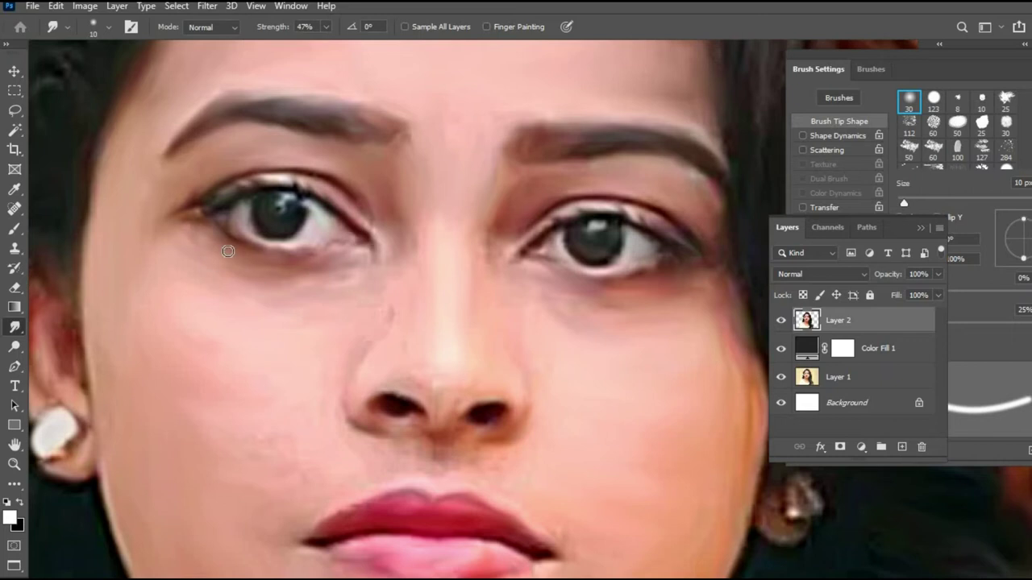
Move Layer 1 directly above Color Fill 1, compare it with the painting by toggling Layer 2, and hide Layer 1.
{"action": "key", "text": "ctrl+0"}
{"action": "left_click", "coordinate": [780, 320]}
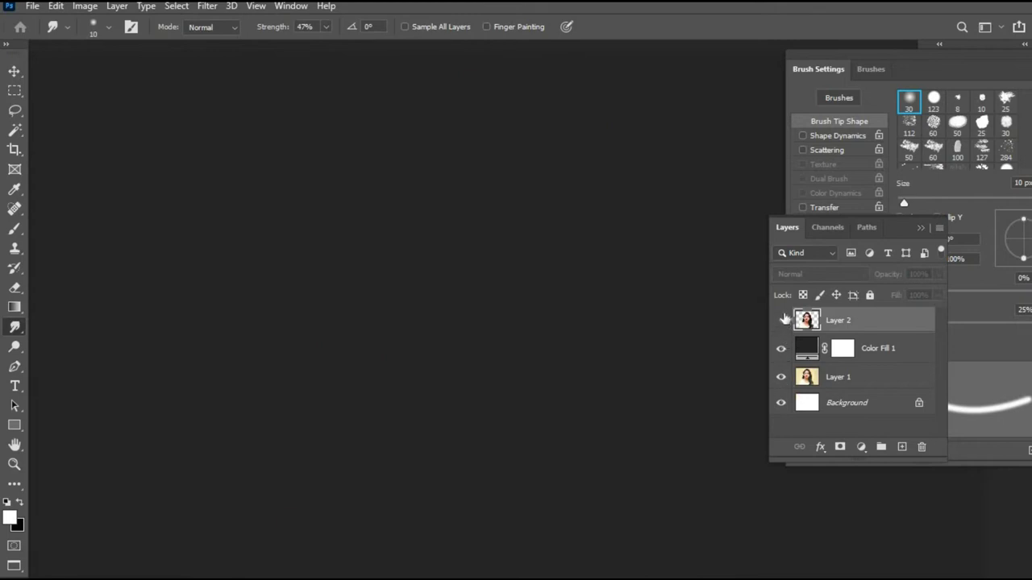
{"action": "left_click", "coordinate": [780, 321]}
{"action": "left_click_drag", "start_coordinate": [837, 379], "coordinate": [832, 342]}
{"action": "left_click", "coordinate": [780, 320]}
{"action": "left_click", "coordinate": [780, 320]}
{"action": "left_click", "coordinate": [781, 320]}
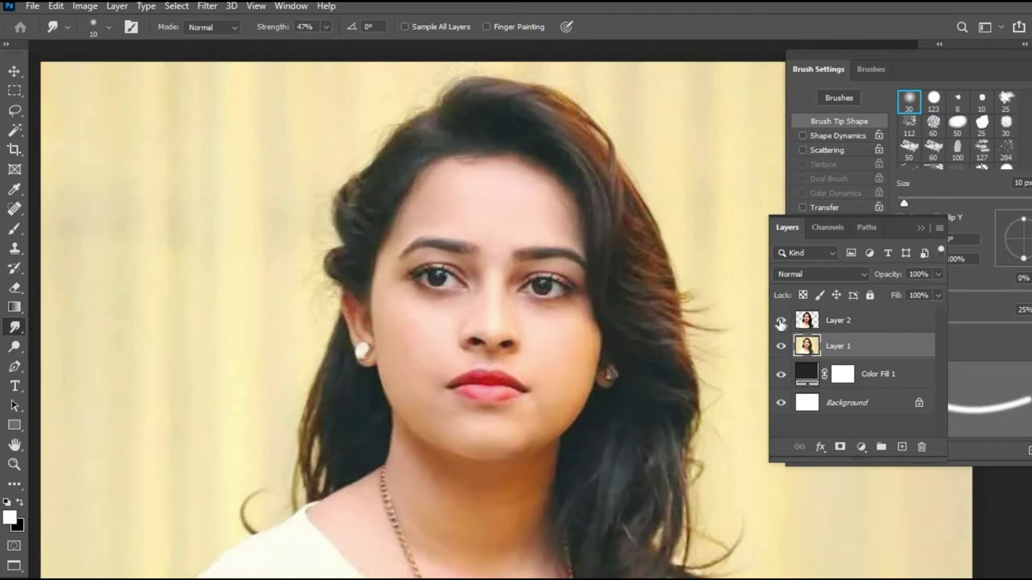
{"action": "left_click", "coordinate": [781, 320]}
{"action": "left_click", "coordinate": [780, 346]}
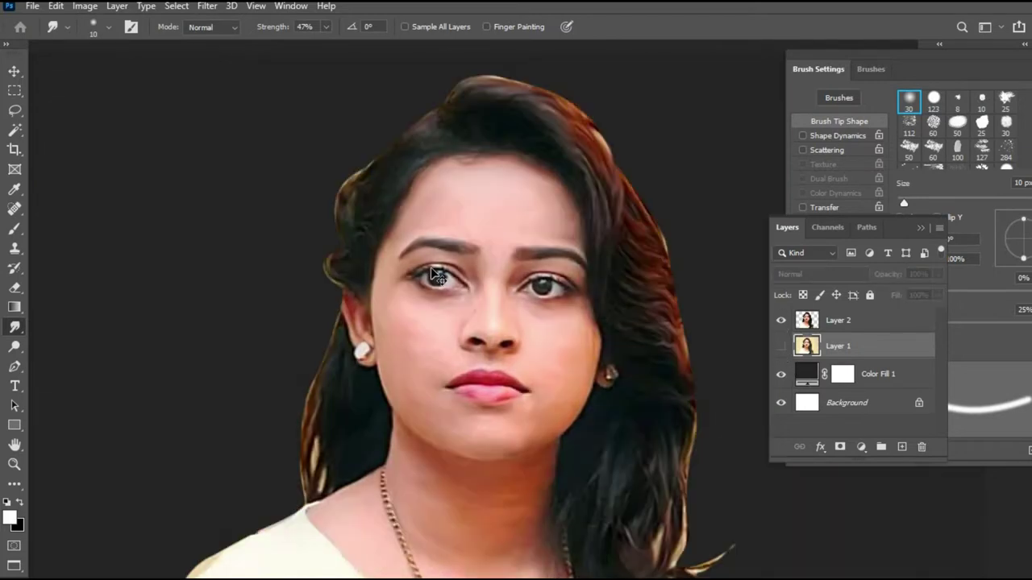
Examine the smudged face and hair up close and as a whole in full-screen view.
{"action": "key", "text": "ctrl+minus"}
{"action": "key", "text": "ctrl+plus"}
{"action": "key", "text": "ctrl+plus"}
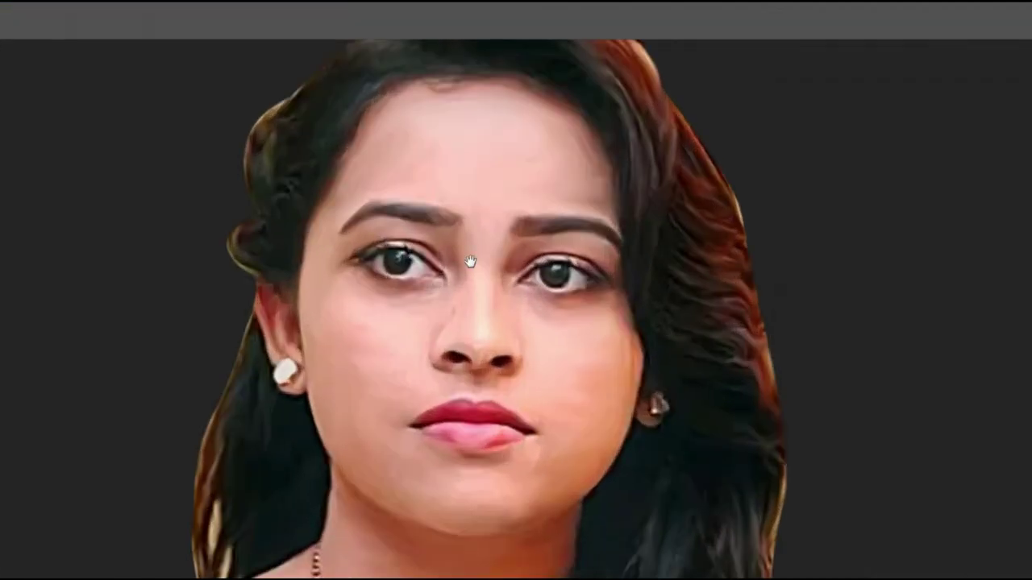
{"action": "left_click_drag", "start_coordinate": [494, 326], "coordinate": [462, 215]}
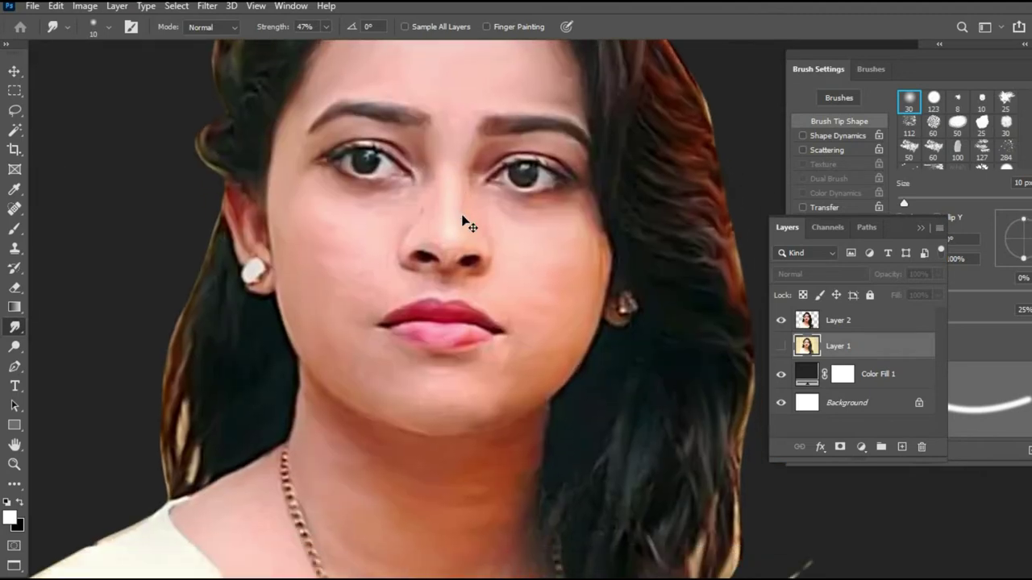
{"action": "key", "text": "ctrl+minus"}
{"action": "key", "text": "ctrl+minus"}
{"action": "key", "text": "ctrl+0"}
{"action": "key", "text": "f"}
{"action": "key", "text": "f"}
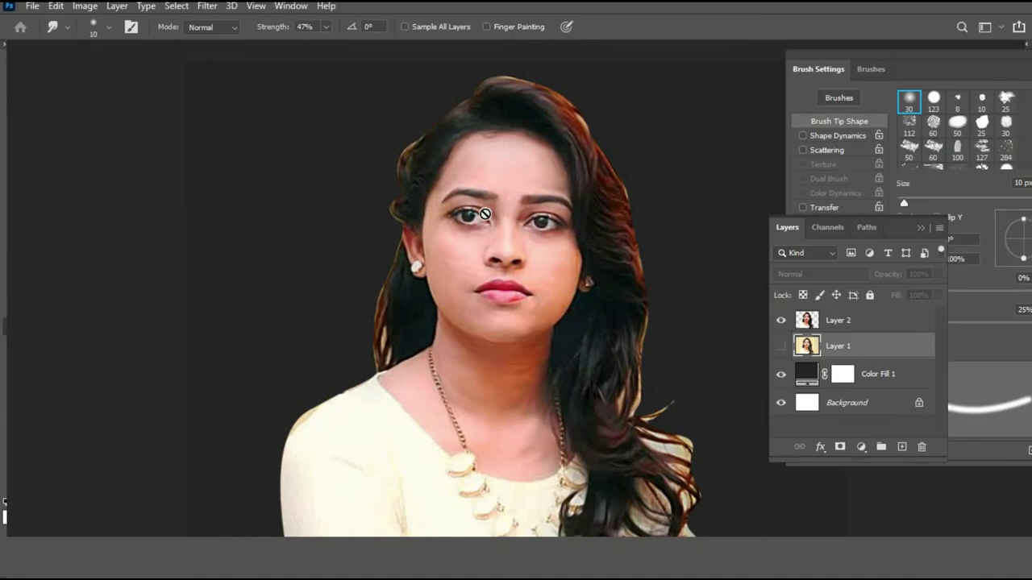
Add a new empty layer between Layer 2 and Layer 1 and name it Hair draw.
{"action": "key", "text": "z"}
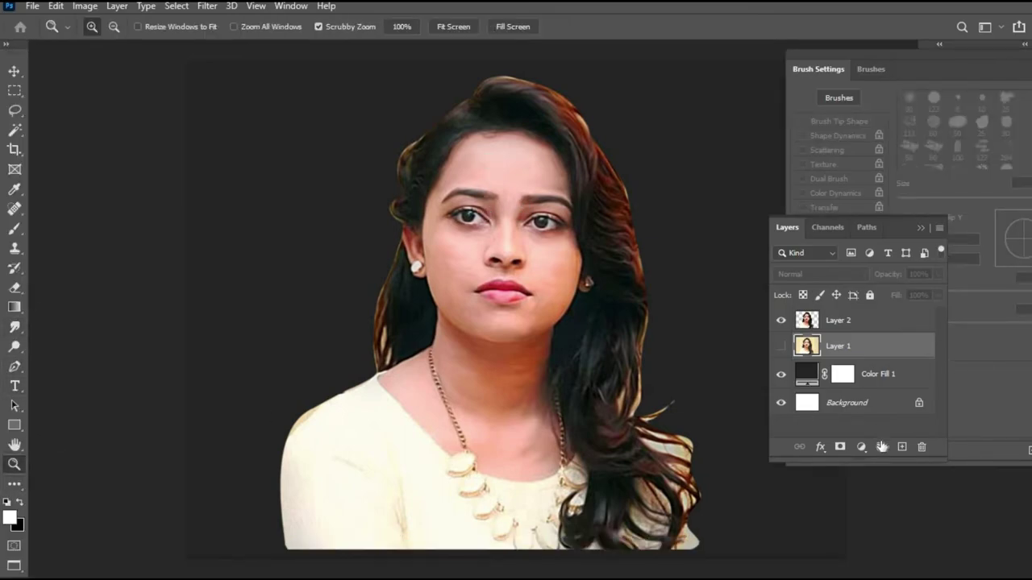
{"action": "left_click", "coordinate": [901, 447]}
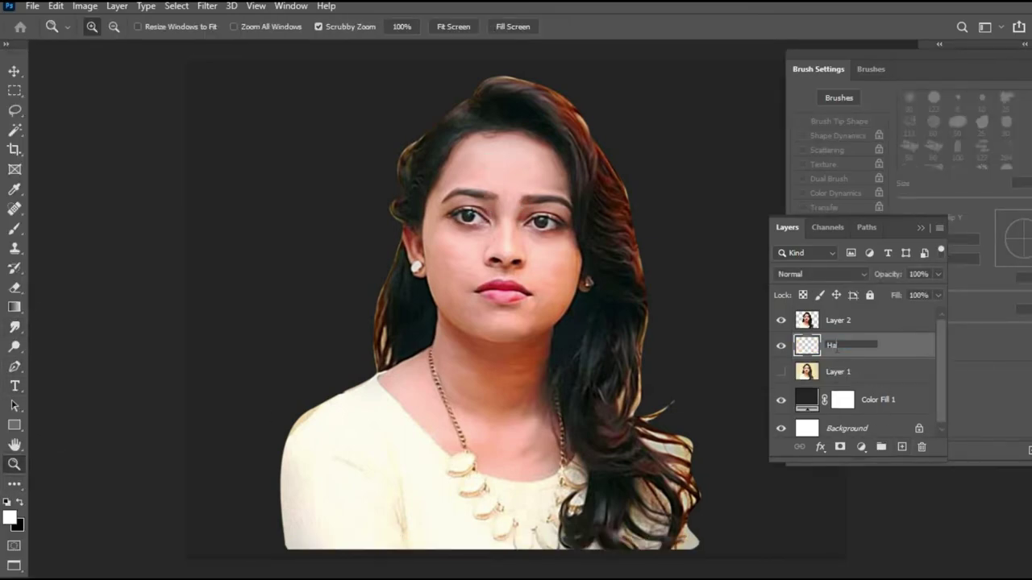
{"action": "key", "text": "Return"}
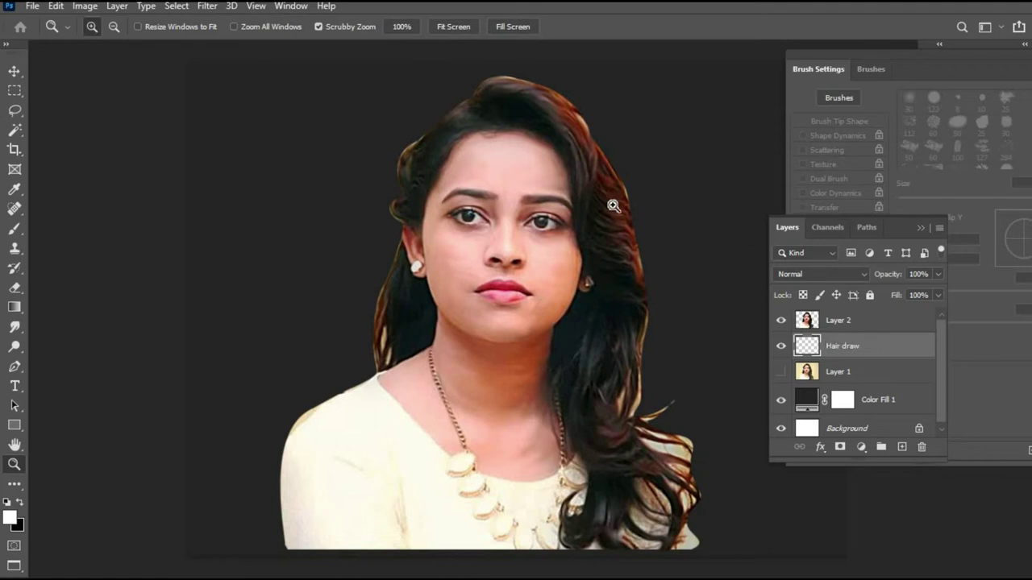
Draw the first two curved hair strand paths at the crown of the head with the Pen tool.
{"action": "left_click", "coordinate": [615, 207]}
{"action": "left_click", "coordinate": [24, 367]}
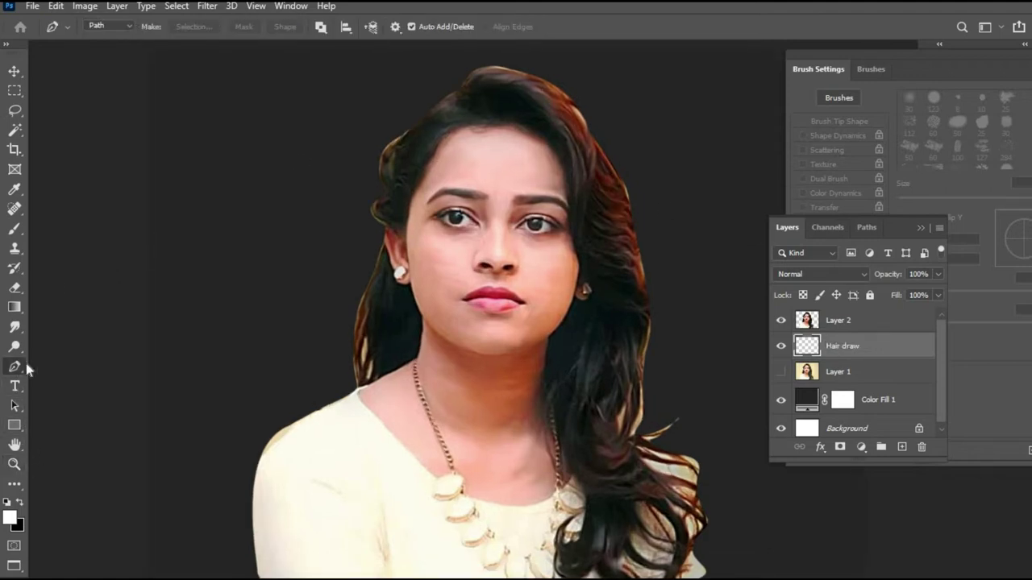
{"action": "key", "text": "ctrl+plus"}
{"action": "key", "text": "ctrl+plus"}
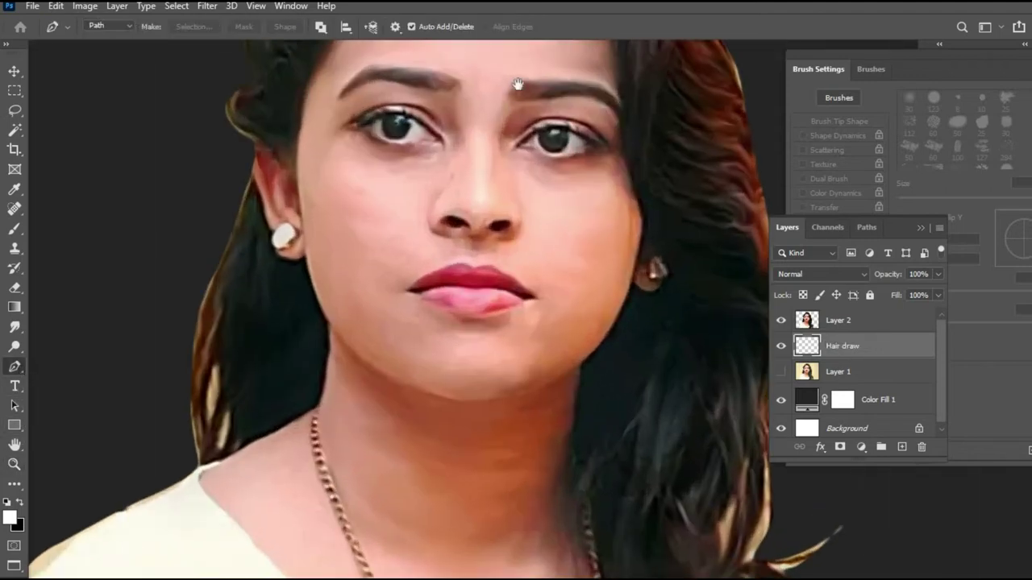
{"action": "left_click_drag", "start_coordinate": [517, 85], "coordinate": [480, 355]}
{"action": "left_click_drag", "start_coordinate": [422, 182], "coordinate": [493, 117]}
{"action": "key", "text": "ctrl+z"}
{"action": "key", "text": "ctrl+z"}
{"action": "key", "text": "ctrl+shift+z"}
{"action": "left_click_drag", "start_coordinate": [478, 129], "coordinate": [492, 102]}
{"action": "left_click", "coordinate": [453, 122]}
{"action": "left_click", "coordinate": [412, 172], "text": "ctrl"}
Add two more curved strand paths toward the left edge of the crown, following the hair's contour.
{"action": "left_click", "coordinate": [410, 171]}
{"action": "left_click_drag", "start_coordinate": [400, 166], "coordinate": [404, 150]}
{"action": "left_click_drag", "start_coordinate": [424, 100], "coordinate": [466, 98]}
{"action": "left_click", "coordinate": [472, 172], "text": "ctrl"}
{"action": "left_click", "coordinate": [389, 147]}
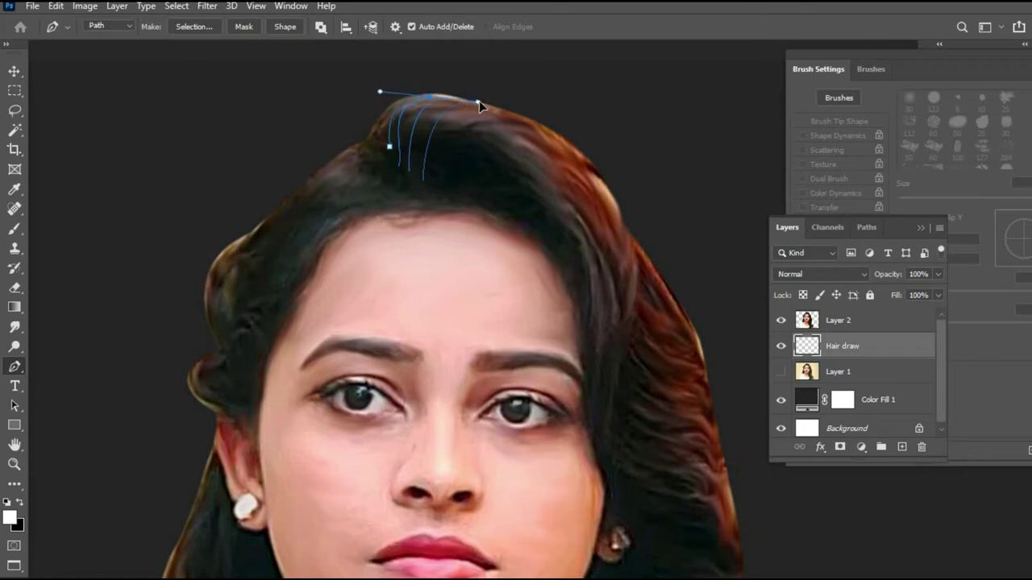
{"action": "left_click", "coordinate": [403, 171]}
Add two separate curved strand paths to the right of the existing ones at the crown.
{"action": "left_click", "coordinate": [440, 179]}
{"action": "left_click_drag", "start_coordinate": [550, 121], "coordinate": [550, 121]}
{"action": "key", "text": "Escape"}
{"action": "left_click_drag", "start_coordinate": [455, 187], "coordinate": [456, 177]}
{"action": "left_click_drag", "start_coordinate": [512, 118], "coordinate": [559, 132]}
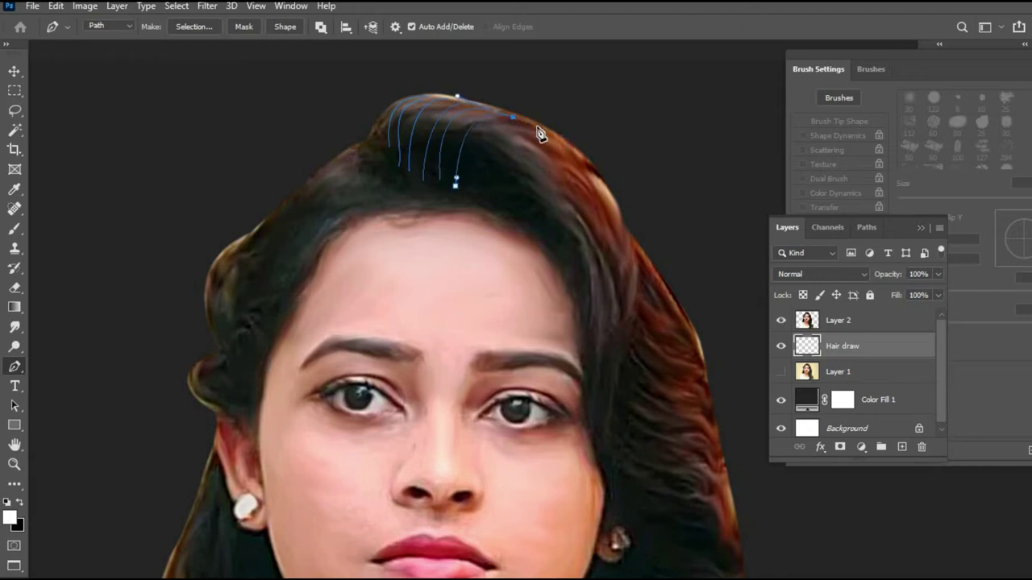
{"action": "left_click", "coordinate": [568, 178], "text": "ctrl"}
Draw another curved strand path from above the hairline up to the top right of the crown.
{"action": "left_click_drag", "start_coordinate": [539, 193], "coordinate": [492, 139]}
{"action": "left_click", "coordinate": [420, 133]}
{"action": "left_click_drag", "start_coordinate": [461, 64], "coordinate": [510, 75]}
{"action": "left_click", "coordinate": [461, 66], "text": "alt"}
{"action": "left_click", "coordinate": [437, 141], "text": "ctrl"}
Draw a long strand path from the parting above the forehead down along the right side of the face.
{"action": "left_click", "coordinate": [433, 136]}
{"action": "left_click_drag", "start_coordinate": [541, 258], "coordinate": [524, 381]}
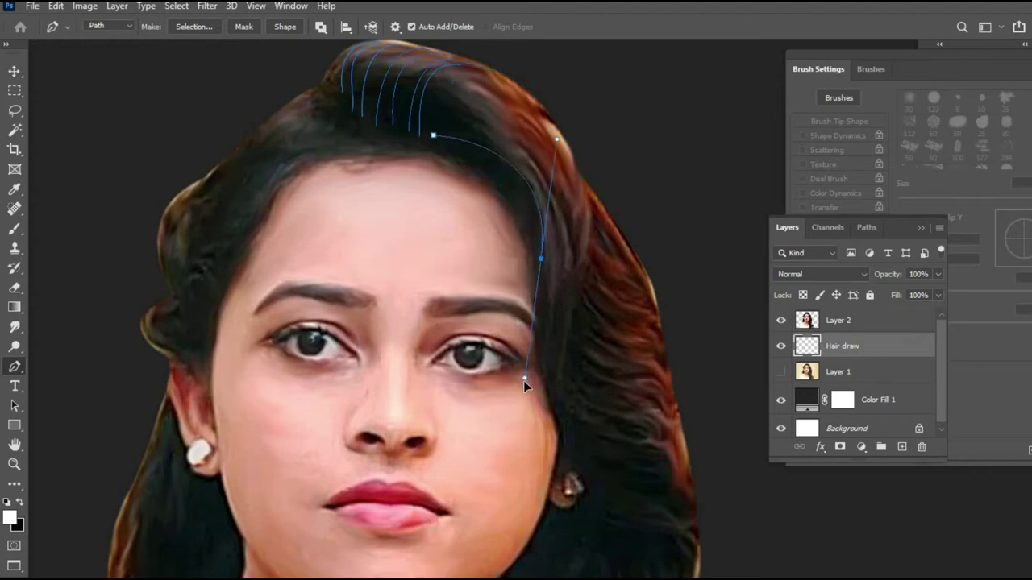
{"action": "left_click", "coordinate": [541, 258], "text": "alt"}
{"action": "left_click_drag", "start_coordinate": [545, 311], "coordinate": [545, 327]}
{"action": "left_click_drag", "start_coordinate": [552, 376], "coordinate": [564, 387]}
{"action": "left_click", "coordinate": [572, 338], "text": "ctrl"}
Draw a second long strand path just outside the first, ending level with the right eye.
{"action": "left_click", "coordinate": [436, 126]}
{"action": "left_click_drag", "start_coordinate": [553, 256], "coordinate": [561, 408]}
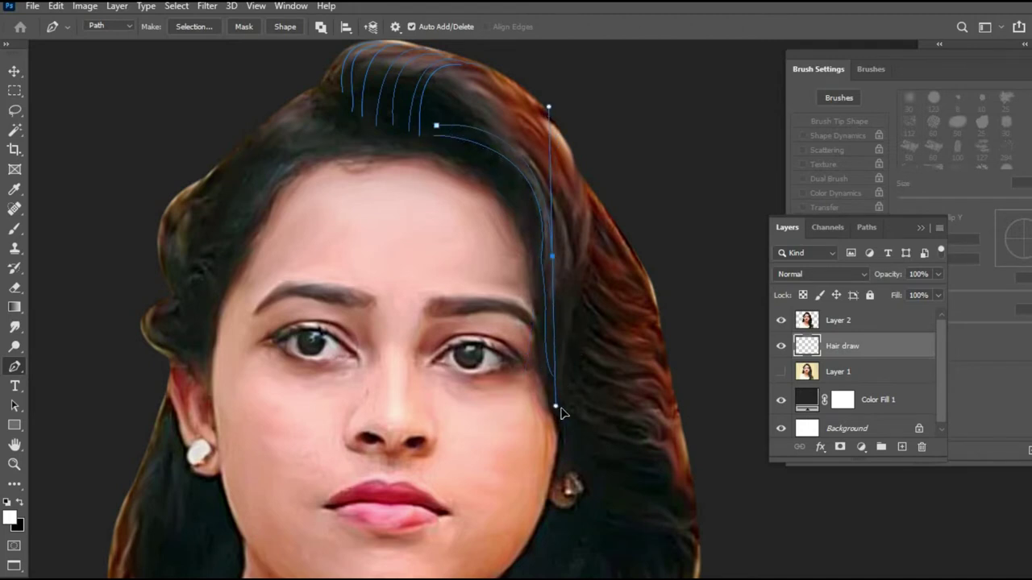
{"action": "left_click", "coordinate": [552, 256], "text": "alt"}
{"action": "left_click_drag", "start_coordinate": [553, 366], "coordinate": [556, 374]}
{"action": "left_click", "coordinate": [580, 315], "text": "ctrl"}
Draw a third long strand path outside the previous two, ending just below the right eye's level.
{"action": "left_click", "coordinate": [439, 114]}
{"action": "left_click_drag", "start_coordinate": [562, 275], "coordinate": [567, 451]}
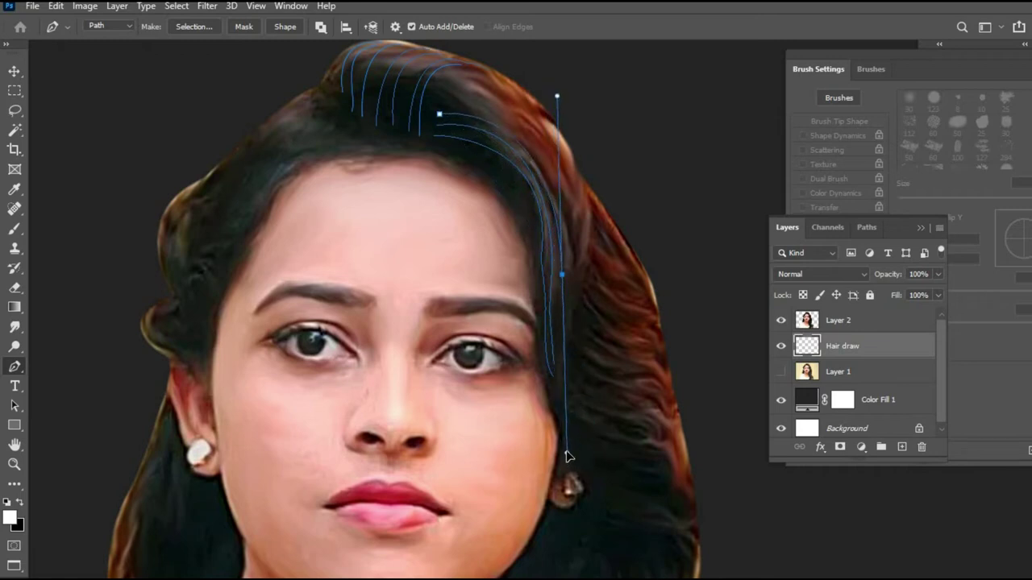
{"action": "left_click", "coordinate": [562, 275], "text": "alt"}
{"action": "left_click", "coordinate": [562, 381]}
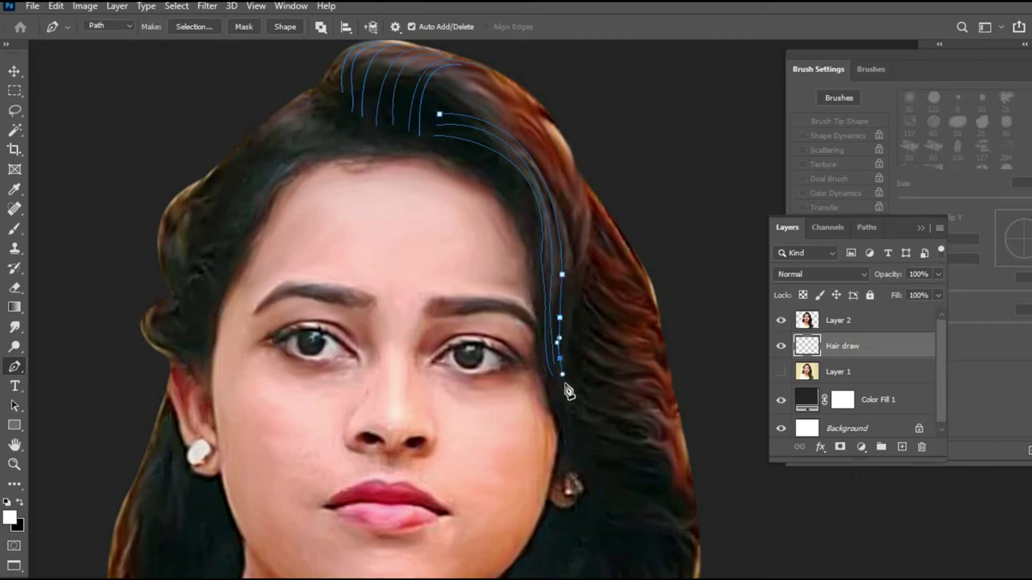
{"action": "key", "text": "Escape"}
Draw a long strand path from the crown down past the right eye, curving outward into the wavy hair.
{"action": "left_click", "coordinate": [435, 83]}
{"action": "left_click_drag", "start_coordinate": [464, 101], "coordinate": [486, 115]}
{"action": "left_click_drag", "start_coordinate": [531, 144], "coordinate": [546, 166]}
{"action": "left_click_drag", "start_coordinate": [570, 345], "coordinate": [565, 476]}
{"action": "left_click", "coordinate": [570, 345], "text": "alt"}
{"action": "left_click", "coordinate": [617, 414]}
{"action": "key", "text": "Escape"}
Draw another long strand path down the hair on the right and a short one beside its start at the crown.
{"action": "left_click", "coordinate": [447, 78]}
{"action": "left_click_drag", "start_coordinate": [573, 217], "coordinate": [594, 334]}
{"action": "left_click", "coordinate": [573, 217], "text": "alt"}
{"action": "left_click_drag", "start_coordinate": [580, 284], "coordinate": [577, 361]}
{"action": "key", "text": "Escape"}
{"action": "left_click", "coordinate": [454, 87]}
{"action": "key", "text": "Escape"}
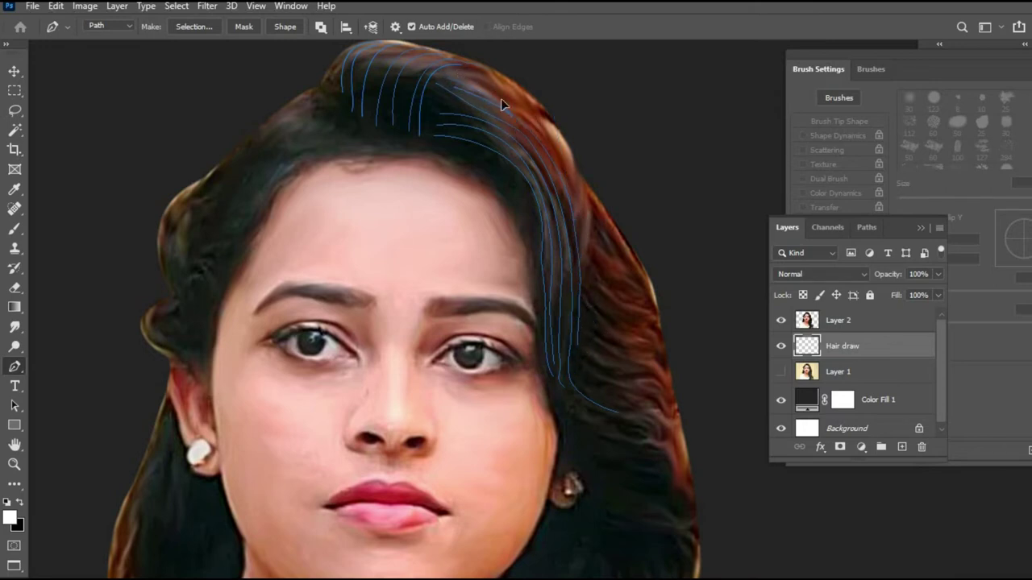
Draw a hair strand path running down beside the long strands to the right eye's level.
{"action": "left_click_drag", "start_coordinate": [581, 238], "coordinate": [580, 368]}
{"action": "left_click", "coordinate": [581, 238], "text": "alt"}
{"action": "left_click_drag", "start_coordinate": [583, 269], "coordinate": [586, 287]}
{"action": "key", "text": "Escape"}
Draw a long strand path from the crown down the right side, sweeping out to the hair's outer edge.
{"action": "left_click", "coordinate": [468, 68]}
{"action": "left_click_drag", "start_coordinate": [587, 223], "coordinate": [599, 348]}
{"action": "left_click", "coordinate": [589, 224], "text": "alt"}
{"action": "left_click_drag", "start_coordinate": [595, 255], "coordinate": [604, 266]}
{"action": "left_click_drag", "start_coordinate": [638, 286], "coordinate": [651, 347]}
{"action": "left_click", "coordinate": [651, 346], "text": "ctrl"}
Draw a short strand path along the upper outer edge of the hair on the right.
{"action": "left_click", "coordinate": [427, 121]}
{"action": "left_click", "coordinate": [524, 90], "text": "ctrl"}
{"action": "left_click_drag", "start_coordinate": [558, 193], "coordinate": [495, 115]}
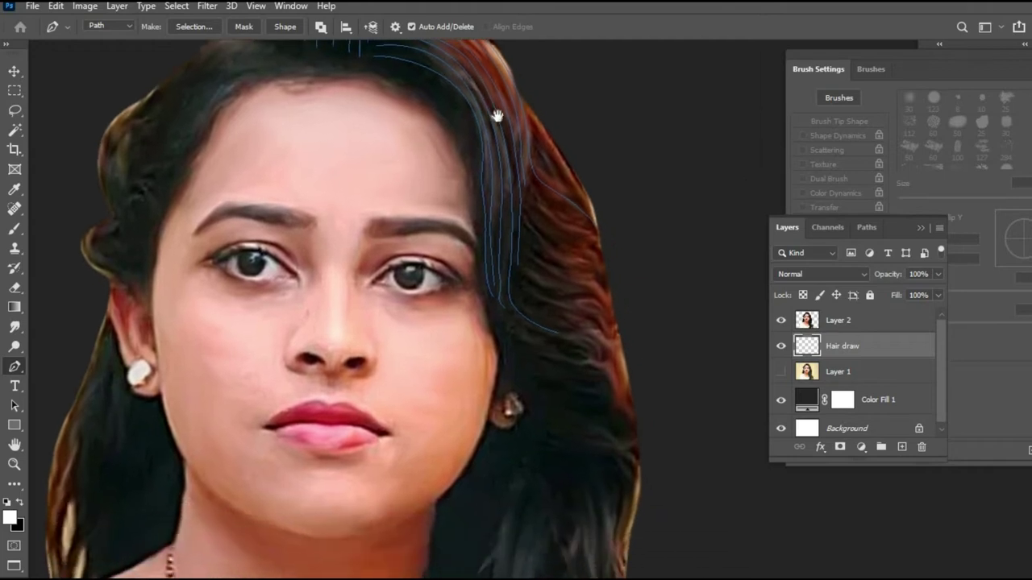
{"action": "left_click", "coordinate": [526, 106]}
{"action": "left_click_drag", "start_coordinate": [588, 229], "coordinate": [592, 232]}
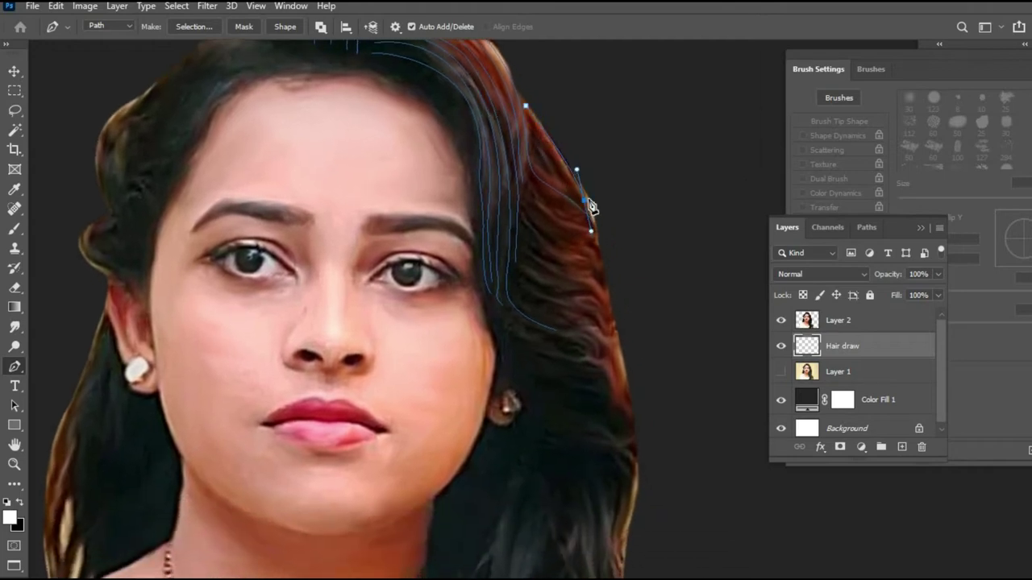
{"action": "left_click", "coordinate": [578, 247], "text": "ctrl"}
Draw strand paths fanning outward just inside the upper right edge of the hair.
{"action": "left_click_drag", "start_coordinate": [529, 121], "coordinate": [549, 177]}
{"action": "left_click", "coordinate": [578, 237], "text": "ctrl"}
{"action": "left_click", "coordinate": [558, 186]}
{"action": "left_click_drag", "start_coordinate": [562, 255], "coordinate": [531, 150]}
{"action": "left_click", "coordinate": [496, 63]}
{"action": "left_click_drag", "start_coordinate": [521, 101], "coordinate": [565, 127]}
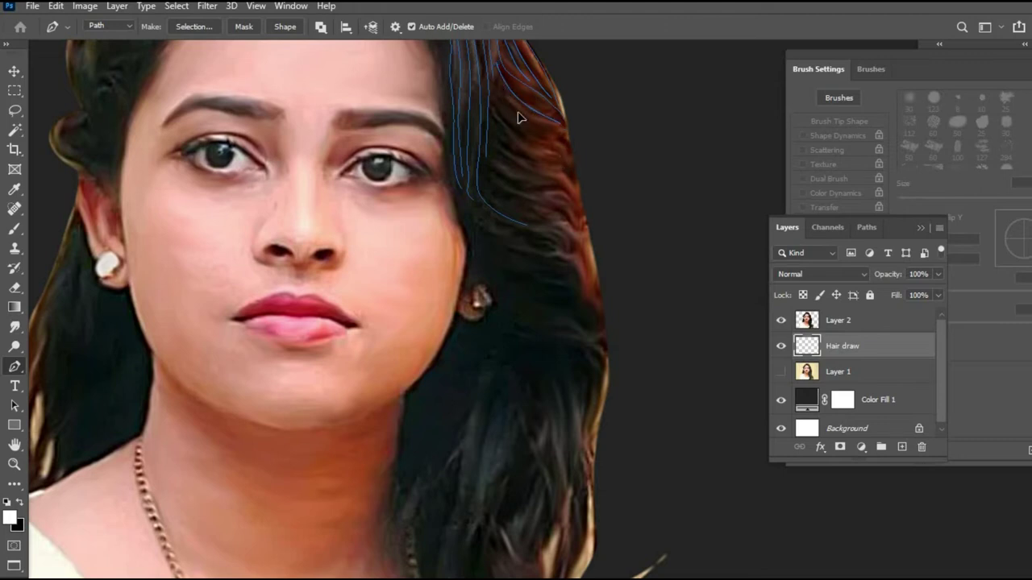
Draw further short strand paths sweeping outward through the reddish waves beside the right eye.
{"action": "left_click_drag", "start_coordinate": [549, 144], "coordinate": [515, 119]}
{"action": "left_click", "coordinate": [537, 175], "text": "ctrl"}
{"action": "left_click", "coordinate": [548, 122]}
{"action": "left_click", "coordinate": [541, 185], "text": "ctrl"}
{"action": "left_click", "coordinate": [521, 115]}
{"action": "mouse_move", "coordinate": [472, 80]}
{"action": "left_mouse_down"}
{"action": "mouse_move", "coordinate": [494, 100]}
{"action": "mouse_move", "coordinate": [481, 93]}
{"action": "left_mouse_up"}
{"action": "left_click", "coordinate": [542, 191], "text": "ctrl"}
Draw the next outward-sweeping strand paths just below, following the waves to the hair's right edge.
{"action": "left_click_drag", "start_coordinate": [557, 172], "coordinate": [556, 200]}
{"action": "left_click", "coordinate": [526, 172], "text": "ctrl"}
{"action": "left_click_drag", "start_coordinate": [473, 99], "coordinate": [541, 158]}
{"action": "left_click", "coordinate": [554, 179]}
{"action": "left_click", "coordinate": [557, 218], "text": "ctrl"}
Draw a multi-point strand path from beside the right eye, curving down along the hair's outer edge to earring level.
{"action": "left_click", "coordinate": [469, 103]}
{"action": "left_click", "coordinate": [481, 134]}
{"action": "left_click", "coordinate": [528, 174]}
{"action": "left_click", "coordinate": [557, 204]}
{"action": "left_click", "coordinate": [562, 217]}
{"action": "left_click", "coordinate": [572, 233]}
{"action": "left_click", "coordinate": [571, 244]}
{"action": "left_click", "coordinate": [573, 256]}
{"action": "left_click", "coordinate": [557, 275], "text": "ctrl"}
Draw two more curved strand paths beneath the previous one, flowing outward through the waves above the earring.
{"action": "left_click", "coordinate": [483, 122]}
{"action": "left_click_drag", "start_coordinate": [533, 167], "coordinate": [565, 220]}
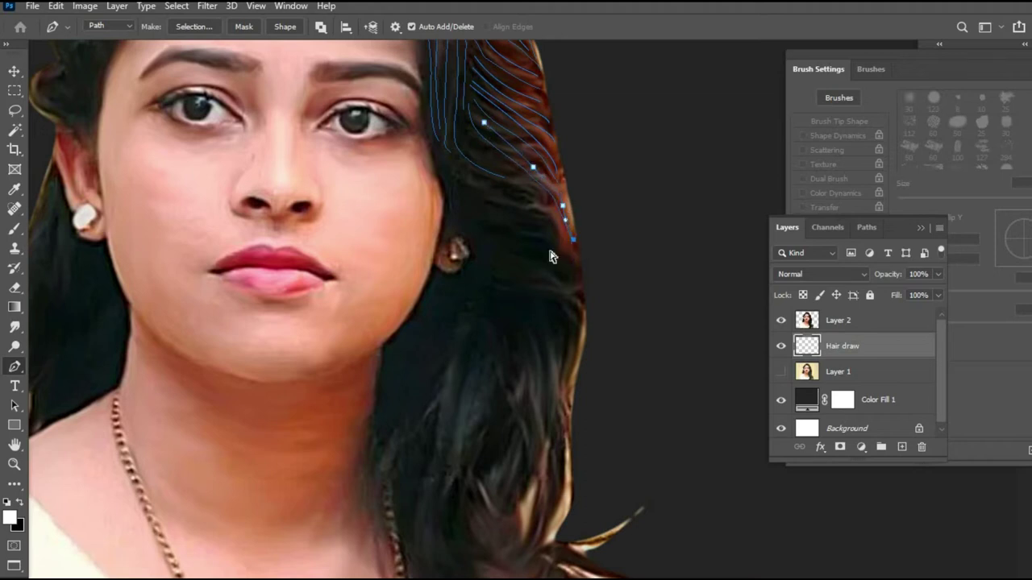
{"action": "scroll", "coordinate": [550, 256], "scroll_direction": "down", "scroll_amount": 3}
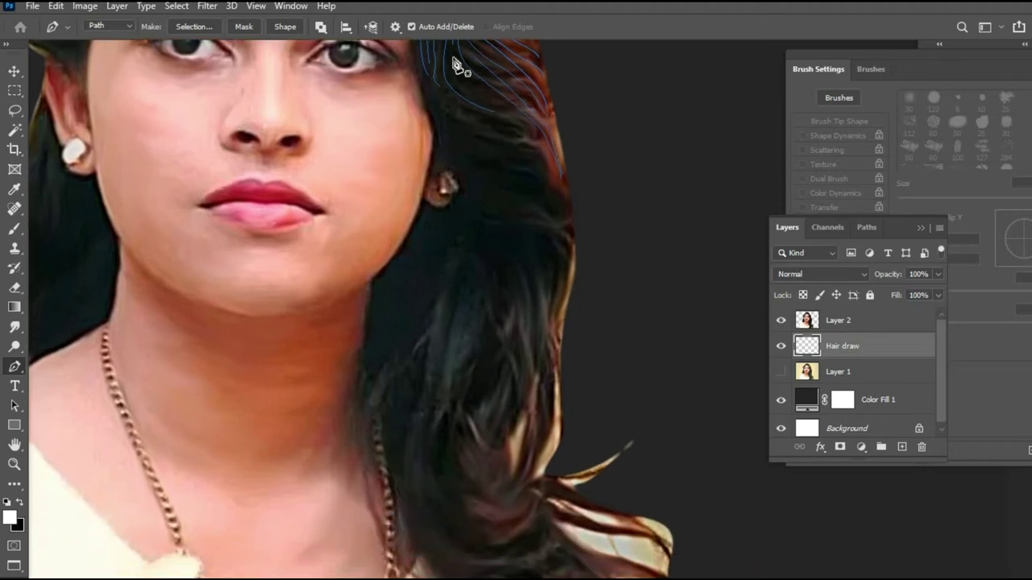
{"action": "left_click", "coordinate": [453, 58]}
{"action": "left_click_drag", "start_coordinate": [487, 102], "coordinate": [537, 165]}
{"action": "left_click", "coordinate": [490, 160], "text": "ctrl"}
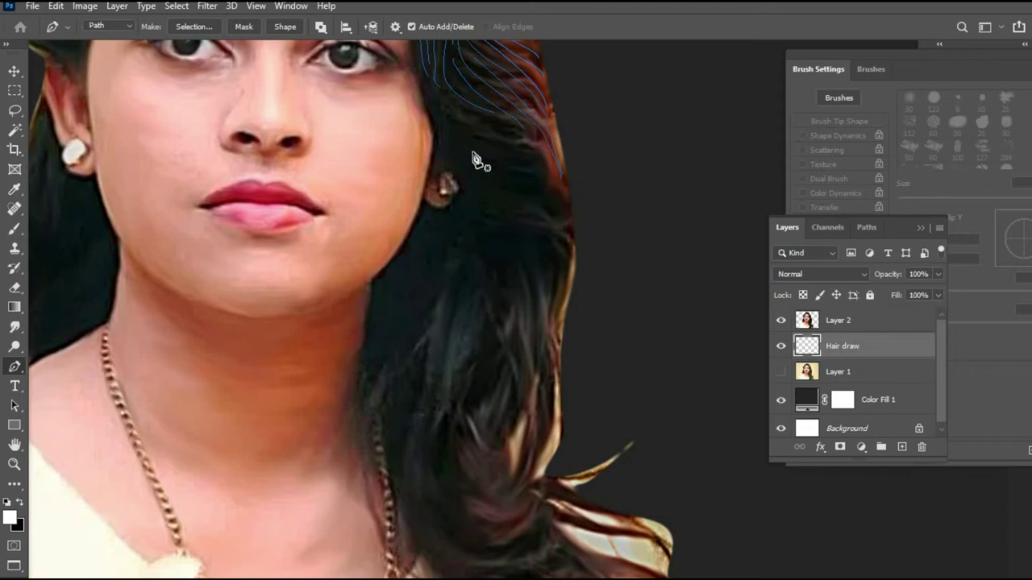
Draw a short strand path down the cheek's edge from below the right eye to the earring.
{"action": "left_click", "coordinate": [430, 83]}
{"action": "left_click_drag", "start_coordinate": [438, 116], "coordinate": [441, 153]}
{"action": "left_click", "coordinate": [437, 168]}
{"action": "left_click", "coordinate": [462, 159], "text": "ctrl"}
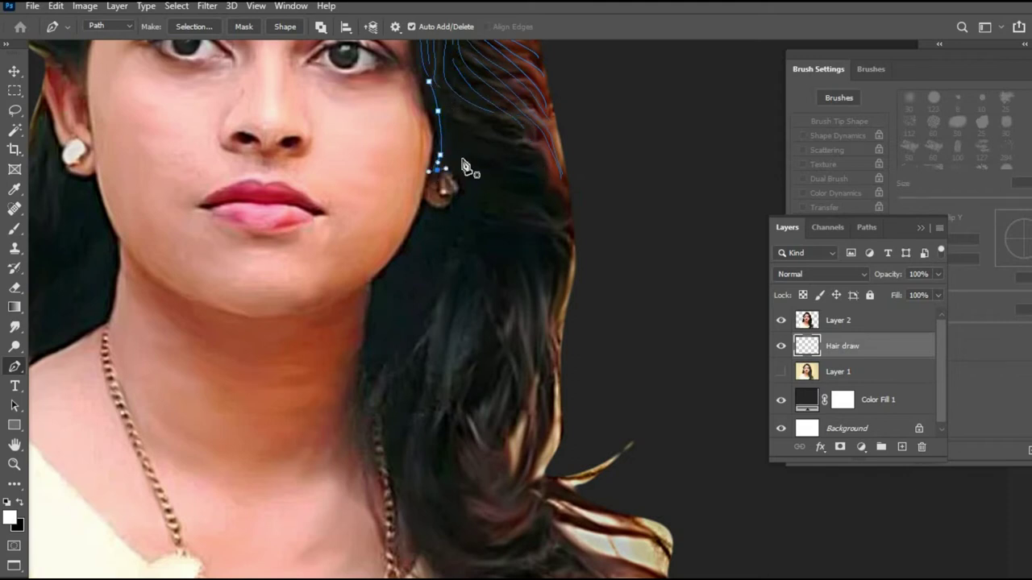
Draw two strand paths from beside the cheek, curving outward and down to the hair's right edge.
{"action": "left_click", "coordinate": [445, 93]}
{"action": "left_click", "coordinate": [457, 117]}
{"action": "left_click", "coordinate": [479, 125]}
{"action": "left_click", "coordinate": [503, 132]}
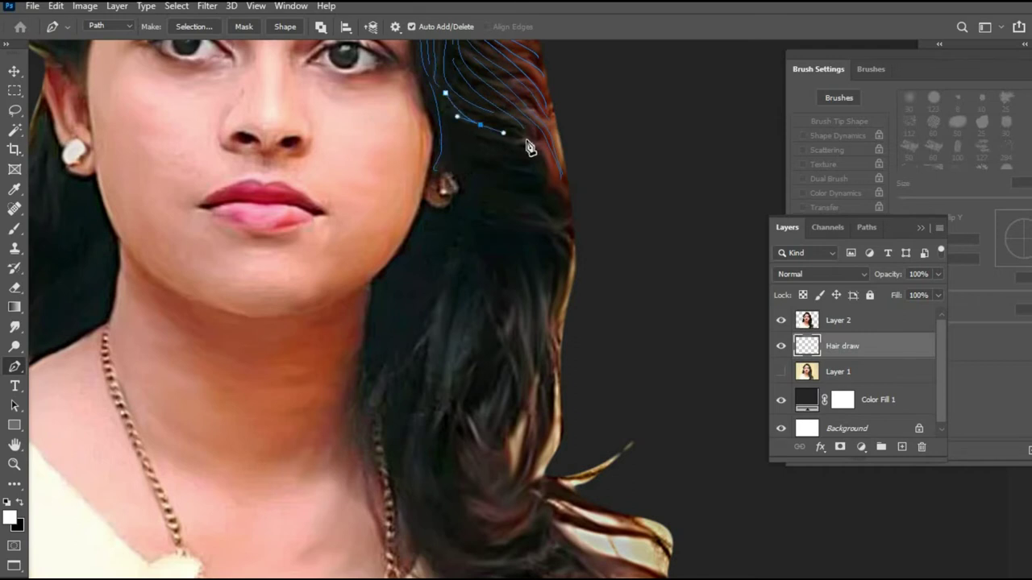
{"action": "left_click", "coordinate": [520, 199], "text": "ctrl"}
{"action": "mouse_move", "coordinate": [517, 158]}
{"action": "left_mouse_down"}
{"action": "mouse_move", "coordinate": [545, 172]}
{"action": "mouse_move", "coordinate": [567, 222]}
{"action": "left_mouse_up"}
{"action": "left_click", "coordinate": [506, 203], "text": "ctrl"}
Draw a longer strand path from just above the earring, arching across the hair and down its outer edge.
{"action": "left_click", "coordinate": [442, 101]}
{"action": "left_click_drag", "start_coordinate": [448, 128], "coordinate": [458, 143]}
{"action": "left_click_drag", "start_coordinate": [516, 174], "coordinate": [563, 223]}
{"action": "left_click_drag", "start_coordinate": [568, 239], "coordinate": [569, 247]}
{"action": "left_click", "coordinate": [553, 274], "text": "ctrl"}
{"action": "left_click", "coordinate": [495, 177], "text": "ctrl"}
Draw a strand path starting beside the earring, arching outward and turning straight down near the hair's right edge.
{"action": "left_click", "coordinate": [453, 146]}
{"action": "left_click", "coordinate": [526, 194]}
{"action": "left_click", "coordinate": [559, 234]}
{"action": "left_click", "coordinate": [564, 247]}
{"action": "left_click", "coordinate": [568, 266]}
{"action": "left_click", "coordinate": [565, 282]}
{"action": "left_click", "coordinate": [511, 170], "text": "ctrl"}
Draw another arching strand path inside the previous one, bending down along the hair's right edge.
{"action": "scroll", "coordinate": [457, 95], "scroll_direction": "down", "scroll_amount": 3}
{"action": "left_click_drag", "start_coordinate": [518, 130], "coordinate": [521, 134]}
{"action": "left_click_drag", "start_coordinate": [544, 160], "coordinate": [562, 211]}
{"action": "left_click", "coordinate": [557, 235]}
{"action": "left_click", "coordinate": [512, 204], "text": "ctrl"}
Draw a strand path from under the earring, curving down through the middle of the right-hand hair.
{"action": "left_click_drag", "start_coordinate": [496, 122], "coordinate": [517, 140]}
{"action": "left_click_drag", "start_coordinate": [531, 154], "coordinate": [541, 180]}
{"action": "left_click_drag", "start_coordinate": [547, 220], "coordinate": [545, 234]}
{"action": "left_click", "coordinate": [542, 258]}
{"action": "left_click", "coordinate": [506, 164], "text": "ctrl"}
Draw a strand path from beside the earring, arching down toward the lower waves of the right-hand hair.
{"action": "mouse_move", "coordinate": [523, 115]}
{"action": "left_mouse_down"}
{"action": "mouse_move", "coordinate": [545, 73]}
{"action": "mouse_move", "coordinate": [534, 110]}
{"action": "left_mouse_up"}
{"action": "left_click", "coordinate": [478, 60]}
{"action": "left_click_drag", "start_coordinate": [555, 147], "coordinate": [558, 245]}
{"action": "left_click", "coordinate": [570, 250]}
{"action": "left_click", "coordinate": [518, 238], "text": "ctrl"}
Draw the innermost arching strand path from just below the earring down into the lower waves.
{"action": "left_click", "coordinate": [484, 74]}
{"action": "left_click", "coordinate": [542, 181], "text": "alt"}
{"action": "left_click_drag", "start_coordinate": [565, 271], "coordinate": [565, 278]}
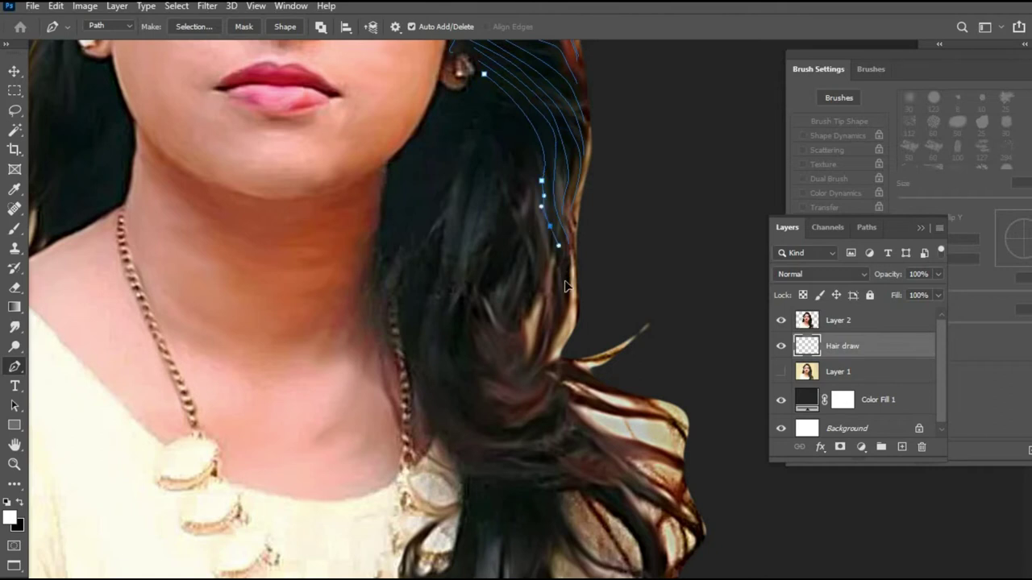
{"action": "left_click", "coordinate": [527, 204], "text": "ctrl"}
Draw a long strand path from below the earring down the hair's inner side, curving outward above the shoulder curls.
{"action": "key", "text": "ctrl+minus"}
{"action": "left_click_drag", "start_coordinate": [496, 164], "coordinate": [490, 184]}
{"action": "left_click_drag", "start_coordinate": [472, 263], "coordinate": [469, 285]}
{"action": "left_click_drag", "start_coordinate": [455, 326], "coordinate": [457, 353]}
{"action": "left_click_drag", "start_coordinate": [466, 391], "coordinate": [544, 398]}
{"action": "left_click", "coordinate": [508, 250], "text": "ctrl"}
Draw a second long strand path beside it, bending outward toward the right shoulder.
{"action": "left_click", "coordinate": [499, 169]}
{"action": "left_click_drag", "start_coordinate": [490, 235], "coordinate": [484, 253]}
{"action": "left_click_drag", "start_coordinate": [466, 308], "coordinate": [464, 324]}
{"action": "left_click_drag", "start_coordinate": [466, 376], "coordinate": [607, 403]}
{"action": "left_click", "coordinate": [511, 264], "text": "ctrl"}
Draw a third long strand path nested inside the previous two, curving outward at shoulder height.
{"action": "left_click", "coordinate": [500, 164]}
{"action": "left_click", "coordinate": [509, 189]}
{"action": "left_click", "coordinate": [478, 297]}
{"action": "left_click", "coordinate": [474, 312]}
{"action": "left_click", "coordinate": [473, 350]}
{"action": "left_click", "coordinate": [481, 358]}
{"action": "left_click", "coordinate": [488, 367]}
{"action": "left_click_drag", "start_coordinate": [534, 382], "coordinate": [618, 385]}
{"action": "left_click_drag", "start_coordinate": [597, 335], "coordinate": [546, 257]}
Draw a fourth nested strand path from below the earring, rounding outward toward the hair's right edge.
{"action": "left_click", "coordinate": [511, 176]}
{"action": "left_click", "coordinate": [504, 238]}
{"action": "left_click", "coordinate": [484, 315]}
{"action": "left_click", "coordinate": [490, 334]}
{"action": "left_click", "coordinate": [497, 358]}
{"action": "left_click", "coordinate": [502, 361]}
{"action": "left_click_drag", "start_coordinate": [526, 370], "coordinate": [595, 374]}
{"action": "key", "text": "Escape"}
Draw a fifth nested strand path that hooks outward into the flyaway tip at the right shoulder.
{"action": "left_click", "coordinate": [519, 189]}
{"action": "left_click", "coordinate": [508, 257]}
{"action": "left_click", "coordinate": [495, 304]}
{"action": "left_click", "coordinate": [503, 346]}
{"action": "left_click", "coordinate": [528, 360]}
{"action": "left_click", "coordinate": [543, 355]}
{"action": "left_click", "coordinate": [558, 351]}
{"action": "left_click", "coordinate": [547, 228], "text": "ctrl"}
Draw the innermost nested strand path, hooking outward just above the right shoulder.
{"action": "left_click", "coordinate": [526, 207]}
{"action": "left_click", "coordinate": [515, 256]}
{"action": "left_click", "coordinate": [513, 292]}
{"action": "left_click", "coordinate": [541, 358]}
{"action": "left_click", "coordinate": [565, 346]}
{"action": "left_click", "coordinate": [613, 290], "text": "ctrl"}
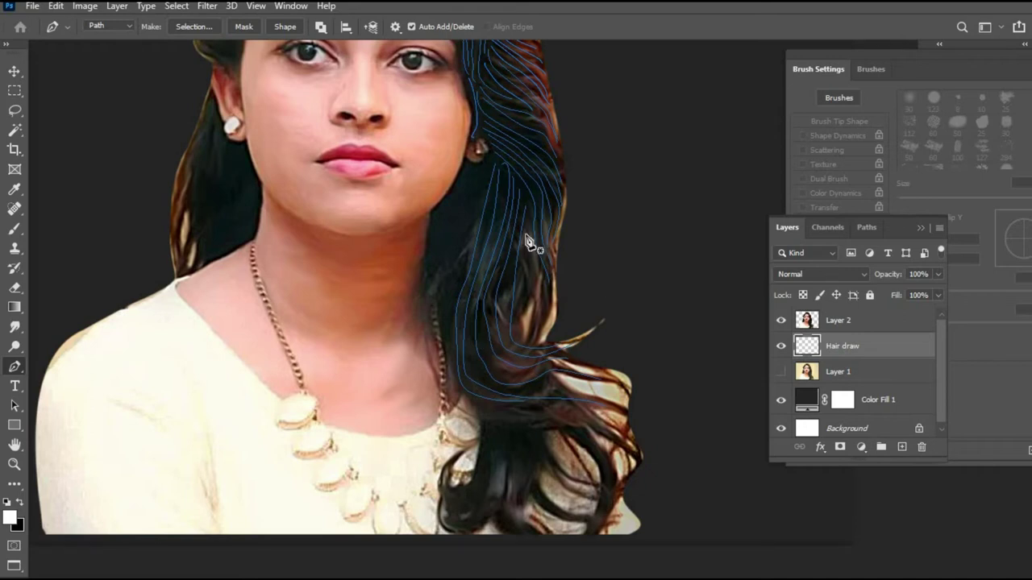
Draw a short strand path above the flyaway tip and one running outward across the hair over the right shoulder.
{"action": "left_click_drag", "start_coordinate": [528, 284], "coordinate": [522, 156]}
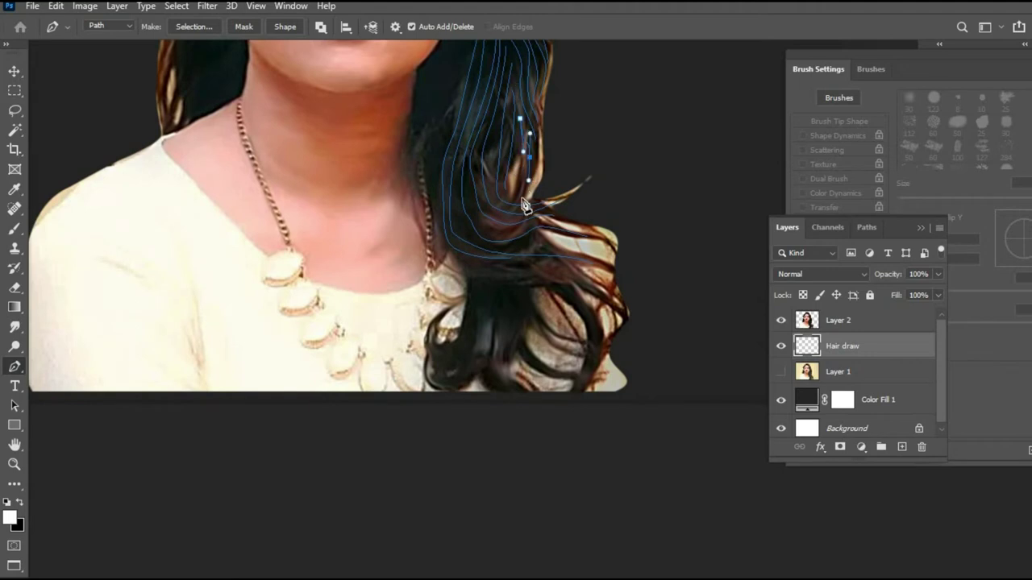
{"action": "left_click_drag", "start_coordinate": [511, 249], "coordinate": [528, 249]}
{"action": "left_click_drag", "start_coordinate": [592, 259], "coordinate": [632, 282]}
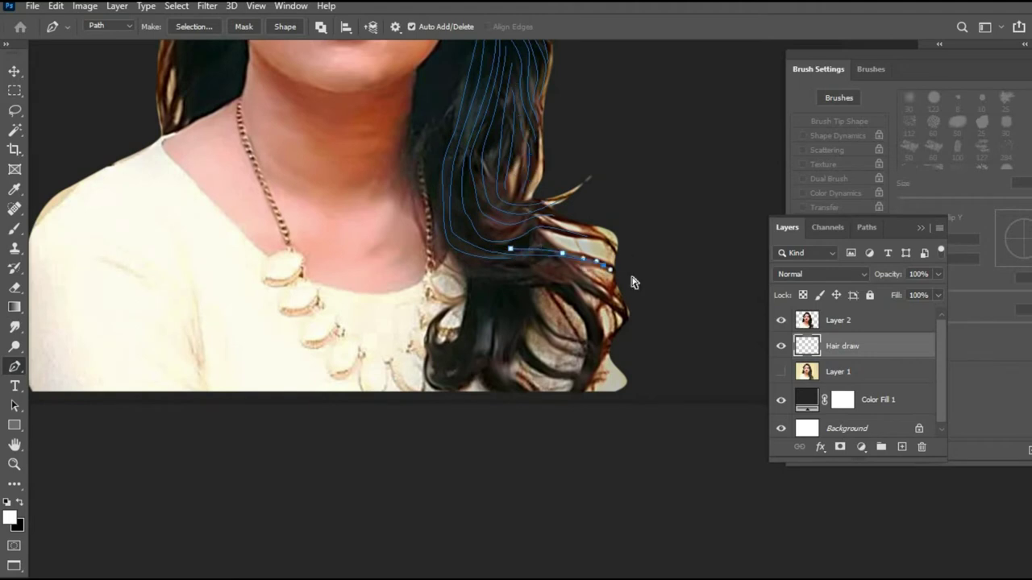
Draw three strand paths down the dark lower lock beside the necklace, each curling inward at the end.
{"action": "left_click_drag", "start_coordinate": [552, 189], "coordinate": [549, 116]}
{"action": "left_click_drag", "start_coordinate": [473, 199], "coordinate": [477, 226]}
{"action": "mouse_move", "coordinate": [450, 277]}
{"action": "left_mouse_down"}
{"action": "mouse_move", "coordinate": [432, 277]}
{"action": "mouse_move", "coordinate": [437, 248]}
{"action": "mouse_move", "coordinate": [475, 275]}
{"action": "mouse_move", "coordinate": [432, 282]}
{"action": "left_mouse_up"}
{"action": "left_click", "coordinate": [487, 216], "text": "ctrl"}
{"action": "left_click", "coordinate": [481, 200]}
{"action": "left_click", "coordinate": [426, 273]}
{"action": "left_click", "coordinate": [494, 216], "text": "ctrl"}
{"action": "left_click", "coordinate": [490, 204]}
{"action": "left_click_drag", "start_coordinate": [489, 260], "coordinate": [442, 298]}
{"action": "left_click", "coordinate": [500, 209], "text": "ctrl"}
Draw a strand path from the top of the lower lock, arching outward and down around the shoulder curls.
{"action": "left_click", "coordinate": [476, 192]}
{"action": "mouse_move", "coordinate": [523, 203]}
{"action": "left_mouse_down"}
{"action": "mouse_move", "coordinate": [550, 208]}
{"action": "mouse_move", "coordinate": [583, 239]}
{"action": "left_mouse_up"}
{"action": "left_click_drag", "start_coordinate": [590, 281], "coordinate": [553, 330]}
{"action": "left_click", "coordinate": [524, 239], "text": "ctrl"}
Draw a strand path out to the far right tip of the curls, turning back down along their edge.
{"action": "left_click_drag", "start_coordinate": [512, 191], "coordinate": [584, 215]}
{"action": "left_click", "coordinate": [618, 241]}
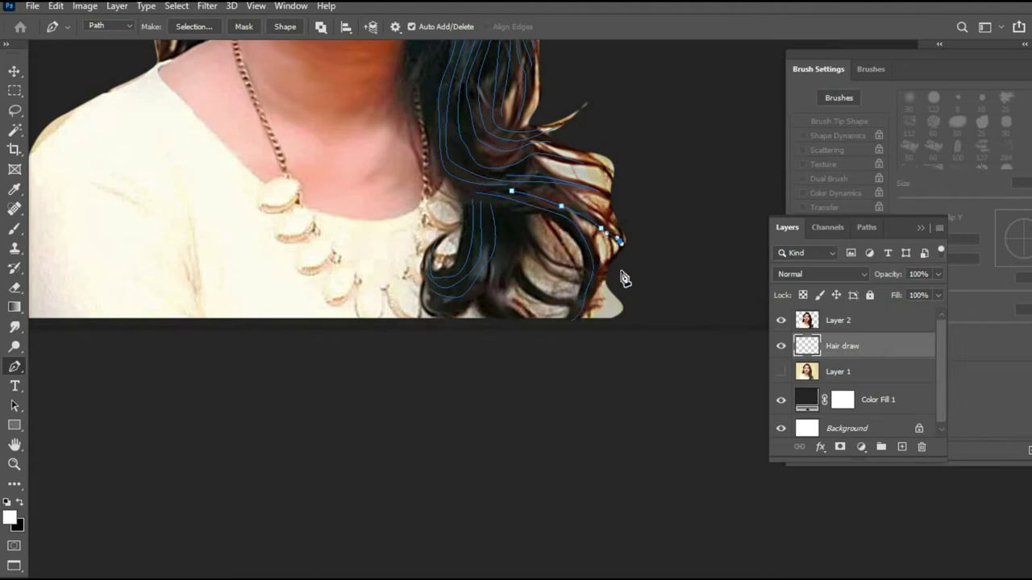
{"action": "left_click_drag", "start_coordinate": [606, 273], "coordinate": [593, 302]}
{"action": "key", "text": "Escape"}
Draw two strand paths down the dark lower lock, one curling inward toward the necklace and one running to the portrait's bottom edge.
{"action": "left_click_drag", "start_coordinate": [504, 217], "coordinate": [503, 239]}
{"action": "left_click_drag", "start_coordinate": [496, 284], "coordinate": [422, 302]}
{"action": "left_click", "coordinate": [491, 334], "text": "ctrl"}
{"action": "left_click_drag", "start_coordinate": [518, 224], "coordinate": [516, 244]}
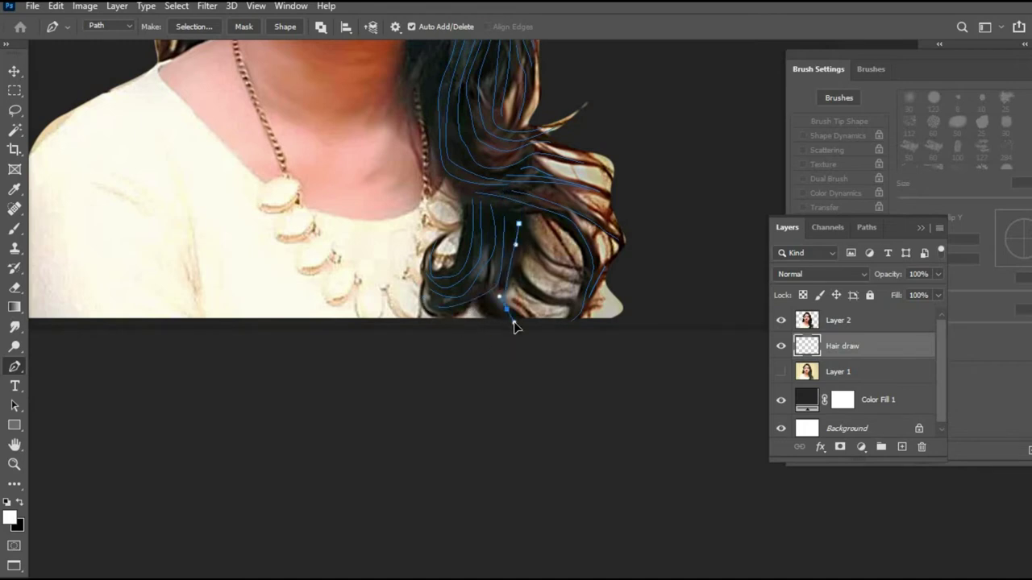
{"action": "left_click_drag", "start_coordinate": [512, 316], "coordinate": [522, 318]}
{"action": "left_click", "coordinate": [531, 290], "text": "ctrl"}
Draw two strand paths curving outward and down through the inner part of the shoulder curls.
{"action": "left_click_drag", "start_coordinate": [514, 266], "coordinate": [520, 279]}
{"action": "left_click_drag", "start_coordinate": [542, 296], "coordinate": [572, 304]}
{"action": "left_click", "coordinate": [535, 244], "text": "ctrl"}
{"action": "left_click_drag", "start_coordinate": [525, 238], "coordinate": [532, 247]}
{"action": "mouse_move", "coordinate": [552, 261]}
{"action": "left_mouse_down"}
{"action": "mouse_move", "coordinate": [566, 265]}
{"action": "mouse_move", "coordinate": [550, 277]}
{"action": "mouse_move", "coordinate": [575, 290]}
{"action": "left_mouse_up"}
{"action": "left_click", "coordinate": [574, 267]}
{"action": "left_click", "coordinate": [532, 296], "text": "ctrl"}
Draw strand paths down the inner edge of the long hair beside the neck and necklace chain.
{"action": "key", "text": "ctrl+minus"}
{"action": "left_click_drag", "start_coordinate": [450, 171], "coordinate": [402, 327]}
{"action": "left_click", "coordinate": [506, 268], "text": "ctrl"}
{"action": "left_click_drag", "start_coordinate": [398, 250], "coordinate": [399, 323]}
{"action": "left_click", "coordinate": [512, 242], "text": "ctrl"}
{"action": "left_click", "coordinate": [413, 196]}
{"action": "left_click_drag", "start_coordinate": [395, 234], "coordinate": [390, 260]}
Draw two parallel strand paths from the parting along the left forehead hairline, sweeping down toward the ear.
{"action": "left_click_drag", "start_coordinate": [402, 212], "coordinate": [564, 236]}
{"action": "left_click_drag", "start_coordinate": [516, 263], "coordinate": [486, 374]}
{"action": "key", "text": "ctrl+plus"}
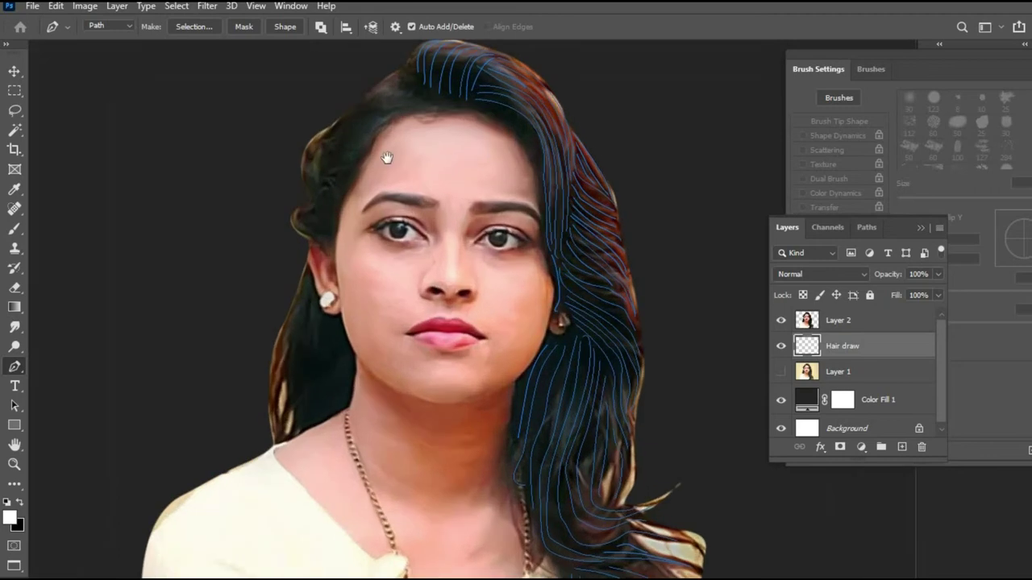
{"action": "left_click_drag", "start_coordinate": [385, 156], "coordinate": [392, 212]}
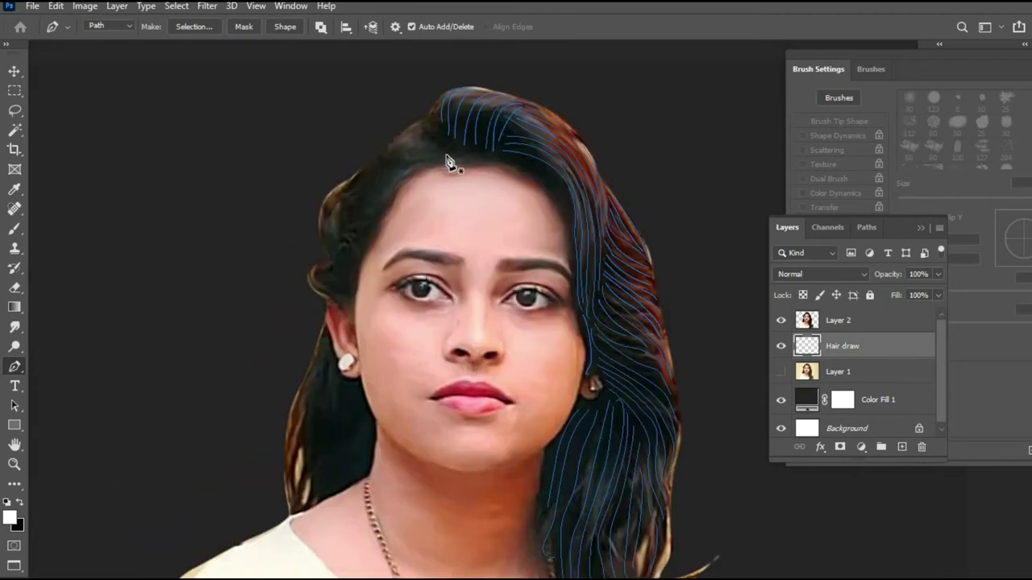
{"action": "left_click_drag", "start_coordinate": [349, 257], "coordinate": [345, 337]}
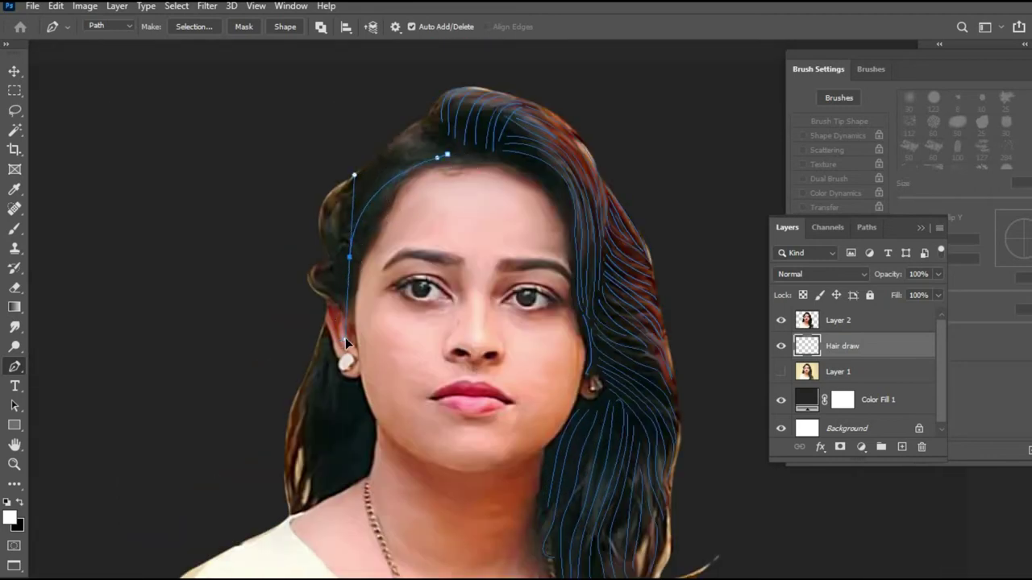
{"action": "left_click", "coordinate": [349, 256], "text": "alt"}
{"action": "key", "text": "Escape"}
{"action": "left_click", "coordinate": [433, 150]}
{"action": "left_click_drag", "start_coordinate": [343, 280], "coordinate": [336, 314]}
{"action": "left_click", "coordinate": [343, 246], "text": "alt"}
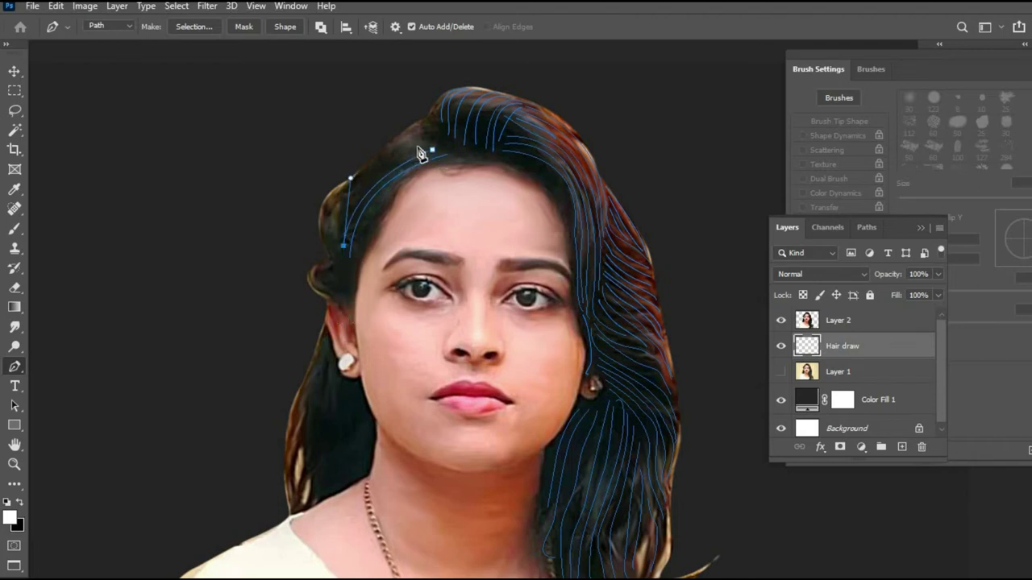
{"action": "left_click", "coordinate": [429, 151], "text": "ctrl"}
Add two more sweeping strand paths outside the first pair, from the parting down the left side hair.
{"action": "left_click_drag", "start_coordinate": [335, 270], "coordinate": [320, 297]}
{"action": "key", "text": "Escape"}
{"action": "left_click", "coordinate": [421, 139]}
{"action": "left_click_drag", "start_coordinate": [339, 219], "coordinate": [328, 265]}
{"action": "key", "text": "Escape"}
Draw the outermost strand path from the parting down the left side hair, undoing and redoing its misplaced curve.
{"action": "left_click", "coordinate": [426, 140]}
{"action": "left_click_drag", "start_coordinate": [341, 190], "coordinate": [275, 255]}
{"action": "key", "text": "ctrl+z"}
{"action": "left_click_drag", "start_coordinate": [419, 129], "coordinate": [406, 138]}
{"action": "left_click_drag", "start_coordinate": [343, 190], "coordinate": [334, 259]}
{"action": "key", "text": "Escape"}
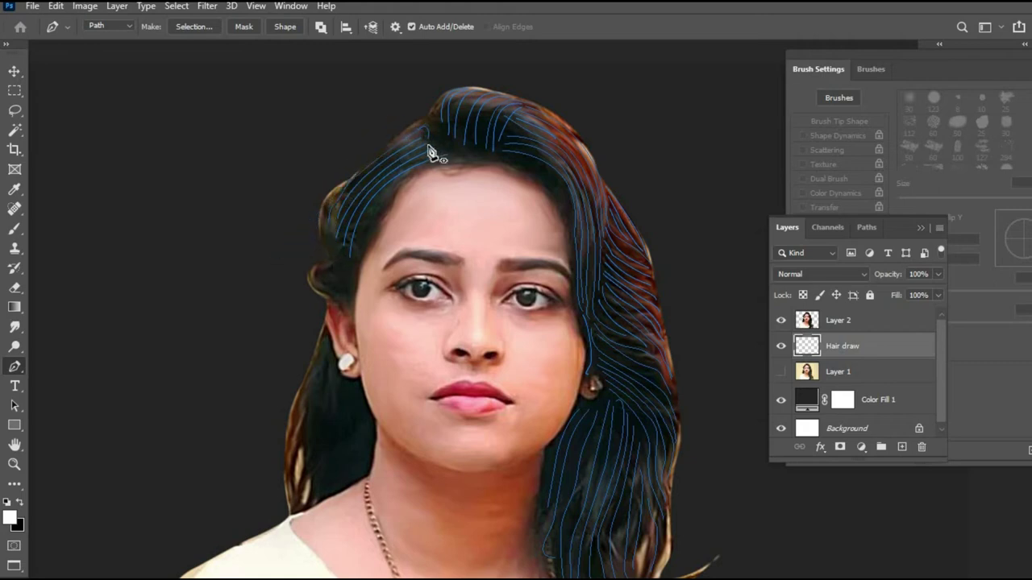
Draw short strand paths at the parting just above the forehead hairline.
{"action": "left_click", "coordinate": [439, 148]}
{"action": "left_click", "coordinate": [452, 159], "text": "ctrl"}
{"action": "left_click_drag", "start_coordinate": [432, 150], "coordinate": [437, 244]}
{"action": "left_click", "coordinate": [442, 152]}
{"action": "left_click", "coordinate": [454, 153], "text": "ctrl"}
Draw three short strand paths down the outer bulge of hair above the left ear, following its contour.
{"action": "key", "text": "ctrl+plus"}
{"action": "left_click_drag", "start_coordinate": [336, 198], "coordinate": [333, 202]}
{"action": "left_click", "coordinate": [318, 229]}
{"action": "left_click", "coordinate": [330, 289]}
{"action": "left_click", "coordinate": [357, 305], "text": "ctrl"}
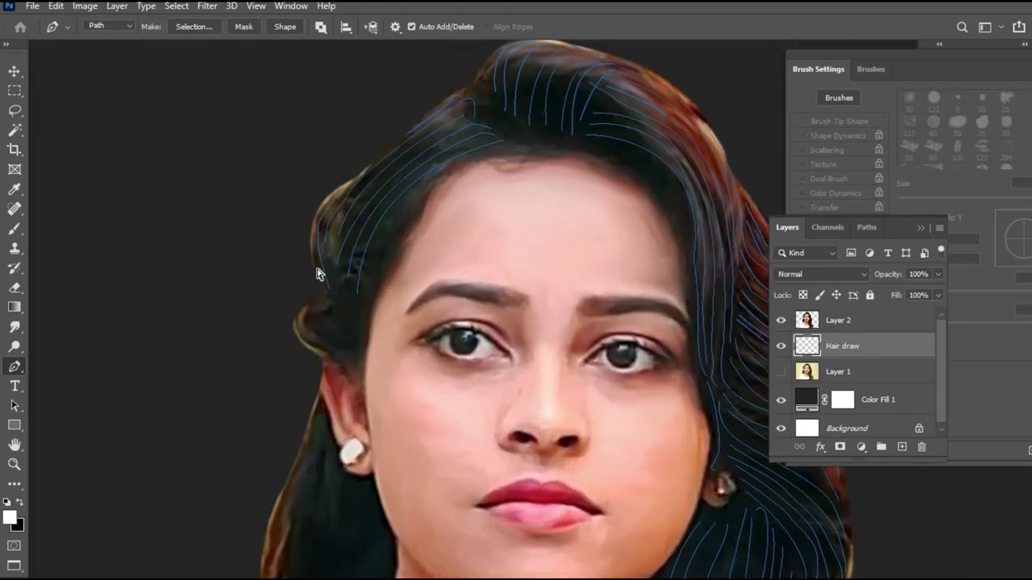
{"action": "left_click_drag", "start_coordinate": [331, 233], "coordinate": [331, 262]}
{"action": "left_click_drag", "start_coordinate": [340, 294], "coordinate": [344, 304]}
{"action": "left_click", "coordinate": [347, 280], "text": "ctrl"}
{"action": "left_click_drag", "start_coordinate": [344, 267], "coordinate": [343, 284]}
{"action": "left_click_drag", "start_coordinate": [348, 299], "coordinate": [347, 310]}
Draw strand paths through the dark hair at the temple, running down to the top of the left ear.
{"action": "mouse_move", "coordinate": [395, 237]}
{"action": "left_mouse_down"}
{"action": "mouse_move", "coordinate": [398, 164]}
{"action": "mouse_move", "coordinate": [361, 250]}
{"action": "mouse_move", "coordinate": [393, 204]}
{"action": "left_mouse_up"}
{"action": "left_click", "coordinate": [408, 129]}
{"action": "left_click", "coordinate": [342, 278], "text": "ctrl"}
{"action": "left_click", "coordinate": [395, 156]}
{"action": "left_click_drag", "start_coordinate": [388, 217], "coordinate": [390, 221]}
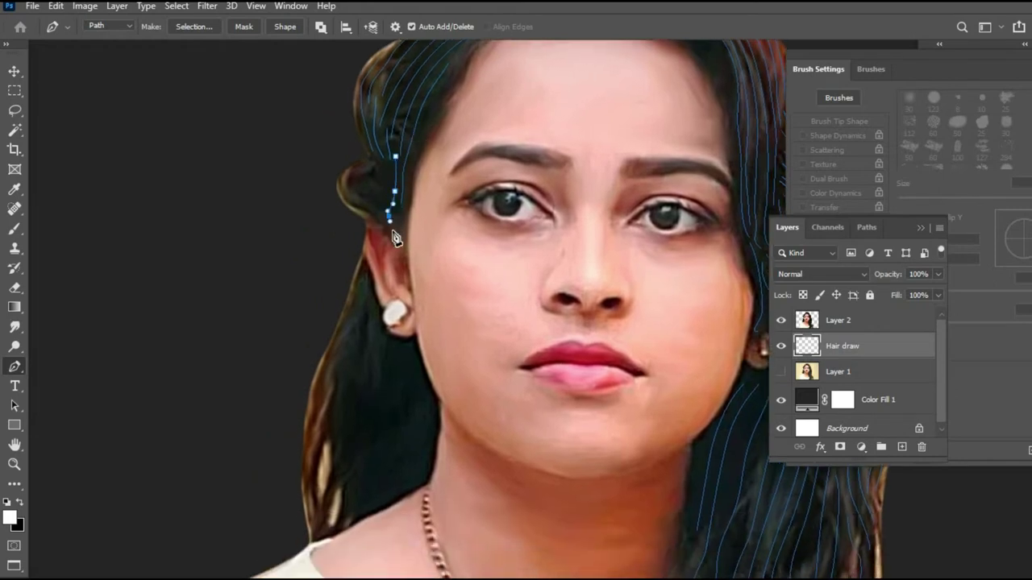
Draw strand paths curving around the small curl just above the left ear and into the temple hair.
{"action": "left_click_drag", "start_coordinate": [367, 159], "coordinate": [379, 150]}
{"action": "key", "text": "Tab"}
{"action": "key", "text": "Tab"}
{"action": "left_click_drag", "start_coordinate": [373, 210], "coordinate": [376, 218]}
{"action": "left_click", "coordinate": [390, 225], "text": "ctrl"}
{"action": "left_click", "coordinate": [399, 228], "text": "ctrl"}
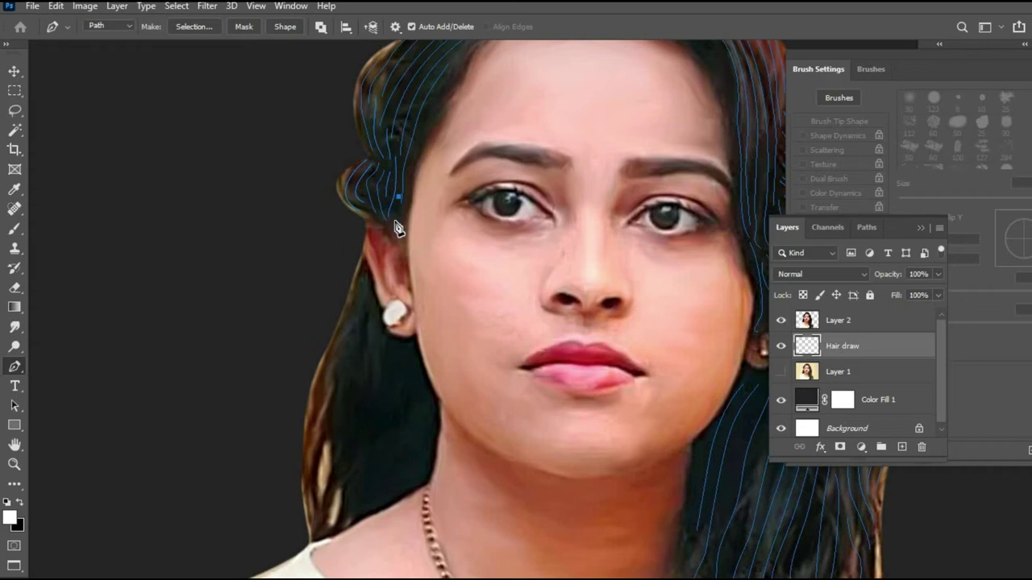
{"action": "left_click", "coordinate": [405, 129], "text": "ctrl"}
Fill the gaps in the left side hair with additional strand paths between the parting and the temple.
{"action": "left_click_drag", "start_coordinate": [377, 192], "coordinate": [326, 318]}
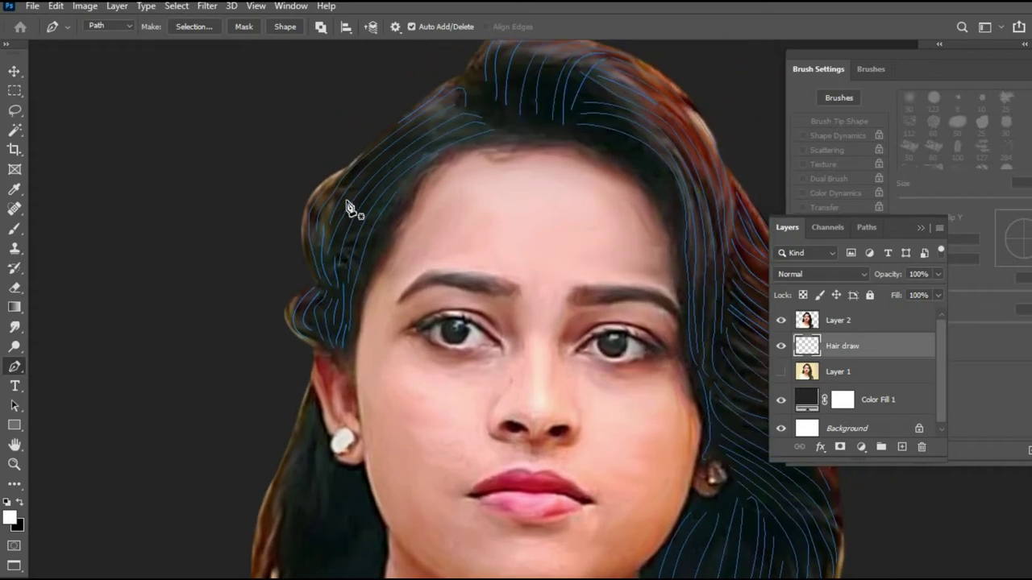
{"action": "left_click_drag", "start_coordinate": [454, 114], "coordinate": [496, 111]}
{"action": "left_click", "coordinate": [435, 194], "text": "ctrl"}
{"action": "left_click_drag", "start_coordinate": [380, 190], "coordinate": [405, 95]}
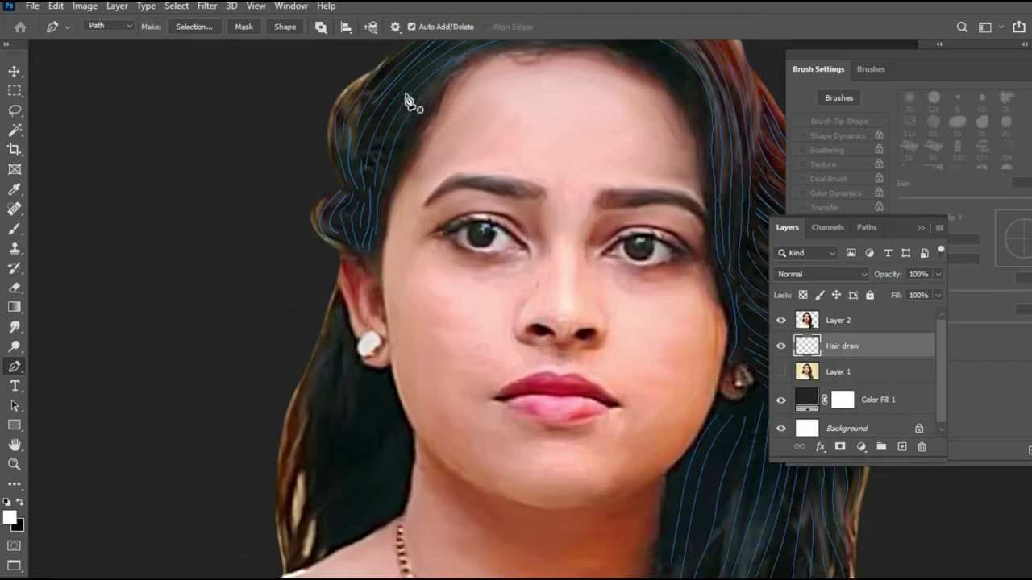
{"action": "left_click_drag", "start_coordinate": [374, 158], "coordinate": [365, 204]}
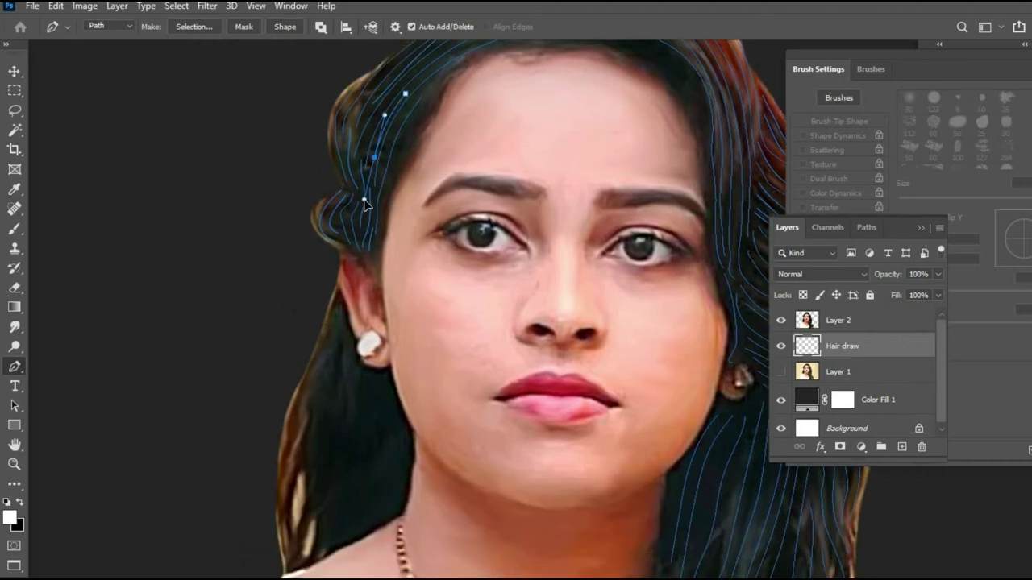
Draw a short strand path along the lower edge of the curl, across the top of the left ear.
{"action": "scroll", "coordinate": [396, 169], "scroll_direction": "down", "scroll_amount": 3}
{"action": "left_click_drag", "start_coordinate": [345, 119], "coordinate": [341, 133]}
{"action": "left_click", "coordinate": [375, 147], "text": "ctrl"}
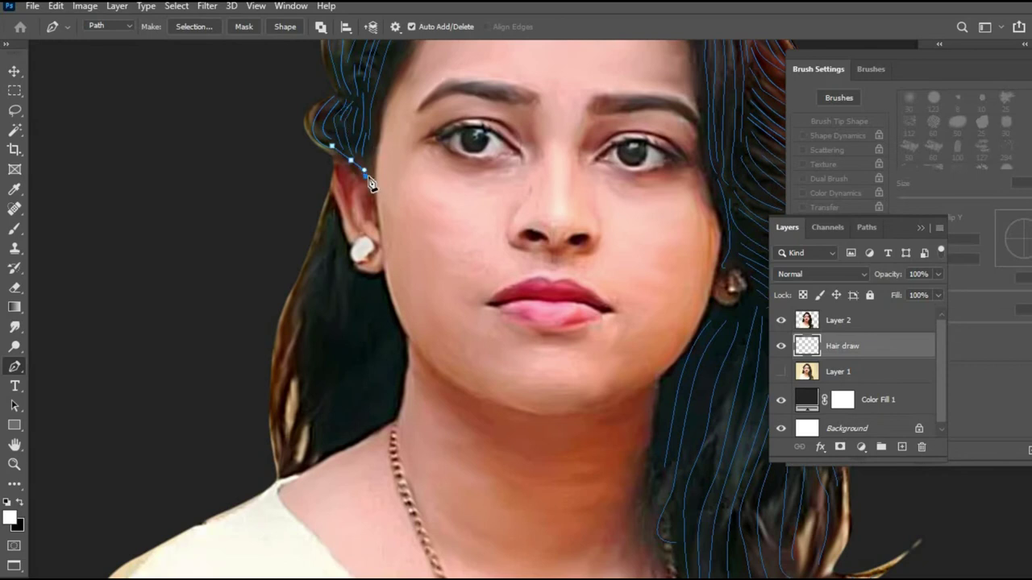
Draw a strand path down the outermost edge of the hair from behind the left ear to the shoulder.
{"action": "scroll", "coordinate": [403, 145], "scroll_direction": "down", "scroll_amount": 4}
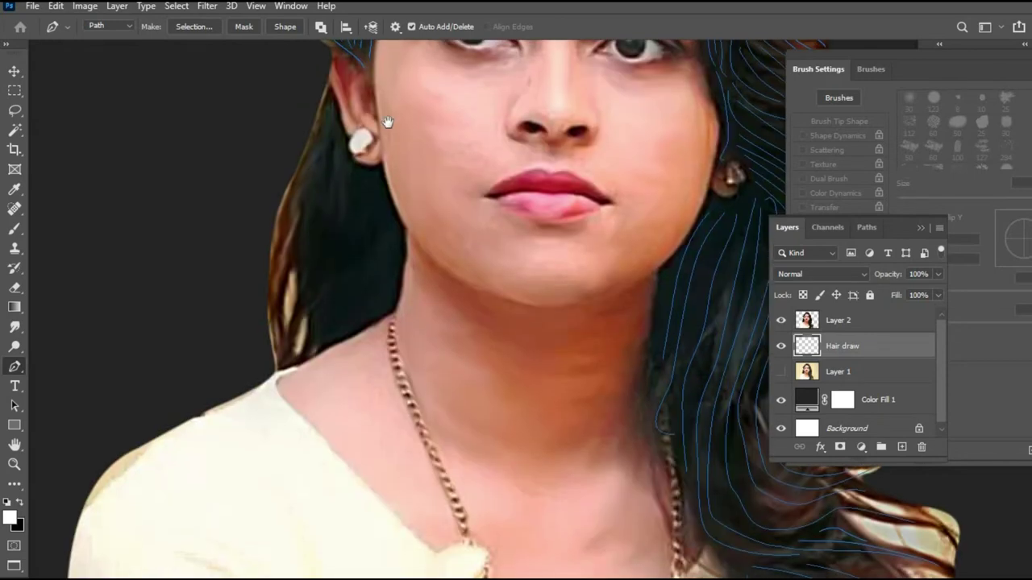
{"action": "left_click_drag", "start_coordinate": [328, 99], "coordinate": [320, 131]}
{"action": "left_click_drag", "start_coordinate": [296, 180], "coordinate": [281, 215]}
{"action": "left_click_drag", "start_coordinate": [275, 269], "coordinate": [276, 284]}
{"action": "left_click_drag", "start_coordinate": [273, 328], "coordinate": [274, 341]}
{"action": "left_click", "coordinate": [277, 362]}
{"action": "left_click", "coordinate": [320, 275], "text": "ctrl"}
Draw two strand paths just inside the outer edge of the left hair, running down to the shoulder.
{"action": "left_click_drag", "start_coordinate": [294, 217], "coordinate": [282, 367]}
{"action": "key", "text": "Return"}
{"action": "left_click", "coordinate": [335, 115]}
{"action": "left_click_drag", "start_coordinate": [312, 186], "coordinate": [304, 198]}
{"action": "left_click", "coordinate": [294, 237]}
{"action": "left_click_drag", "start_coordinate": [287, 313], "coordinate": [283, 362]}
{"action": "left_click", "coordinate": [344, 274], "text": "ctrl"}
Draw two strand paths from behind the left earring down past the bright gaps in the hair to the shoulder.
{"action": "left_click", "coordinate": [339, 126]}
{"action": "left_click_drag", "start_coordinate": [313, 201], "coordinate": [306, 218]}
{"action": "left_click_drag", "start_coordinate": [301, 265], "coordinate": [292, 352]}
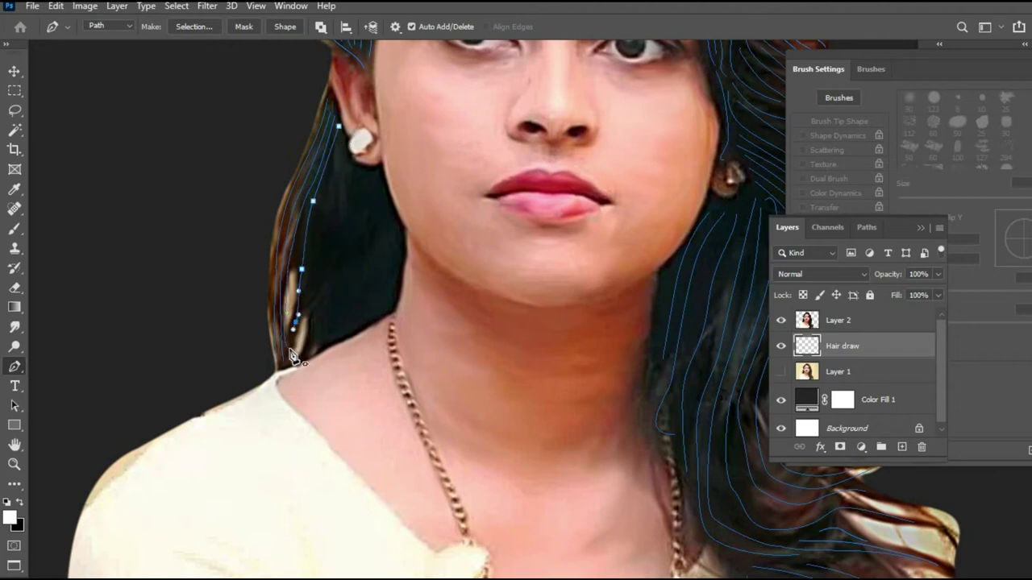
{"action": "left_click", "coordinate": [322, 282], "text": "ctrl"}
{"action": "left_click", "coordinate": [342, 134]}
{"action": "left_click_drag", "start_coordinate": [320, 212], "coordinate": [304, 357]}
{"action": "key", "text": "Return"}
Draw a strand path from beside the left earring down the dark hair, curving outward at the shoulder line.
{"action": "left_click", "coordinate": [343, 146]}
{"action": "left_click", "coordinate": [328, 221]}
{"action": "left_click", "coordinate": [320, 251]}
{"action": "left_click_drag", "start_coordinate": [315, 275], "coordinate": [317, 298]}
{"action": "left_click_drag", "start_coordinate": [308, 355], "coordinate": [290, 364]}
{"action": "left_click", "coordinate": [342, 276], "text": "ctrl"}
Draw a neighbouring strand path from just under the left earring, bending outward where the hair meets the shoulder.
{"action": "left_click_drag", "start_coordinate": [348, 157], "coordinate": [344, 178]}
{"action": "left_click_drag", "start_coordinate": [324, 327], "coordinate": [325, 324]}
{"action": "left_click_drag", "start_coordinate": [317, 344], "coordinate": [310, 352]}
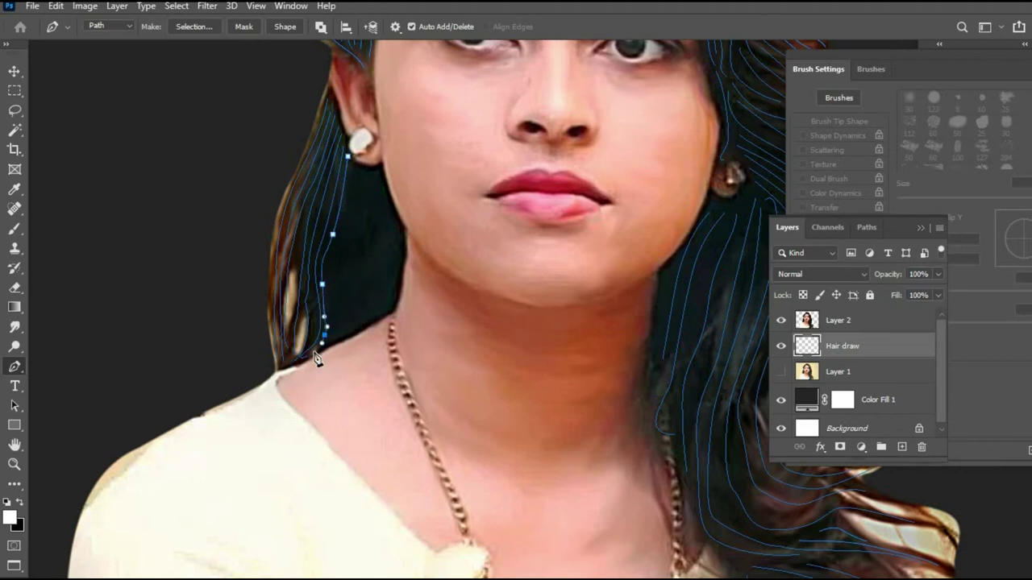
{"action": "left_click", "coordinate": [360, 175], "text": "ctrl"}
{"action": "left_click", "coordinate": [328, 99]}
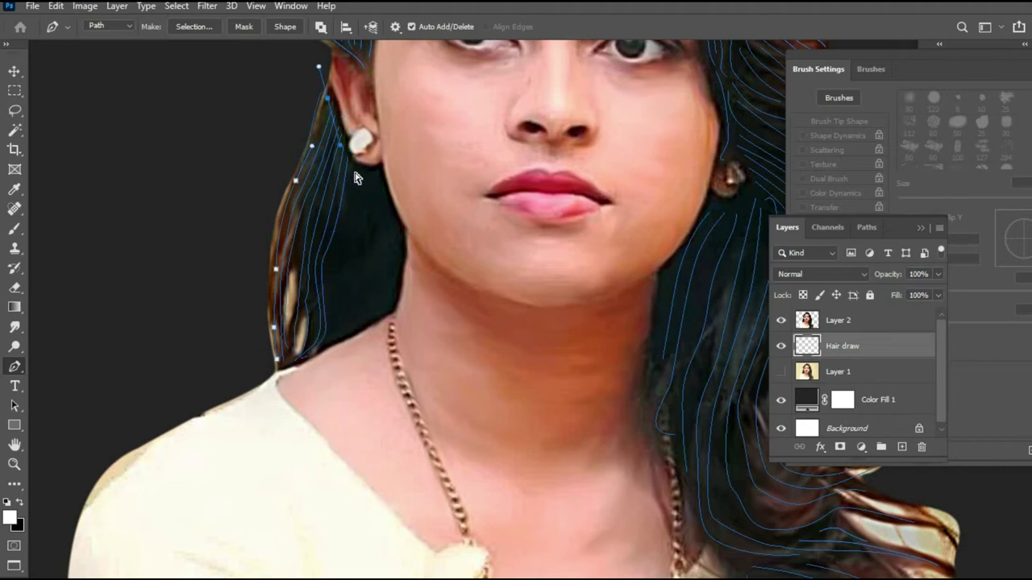
Draw a strand path from behind the left ear, past the earring and down into the middle of the dark hair.
{"action": "left_click", "coordinate": [331, 99]}
{"action": "left_click", "coordinate": [354, 149]}
{"action": "left_click", "coordinate": [353, 183]}
{"action": "left_click", "coordinate": [352, 216]}
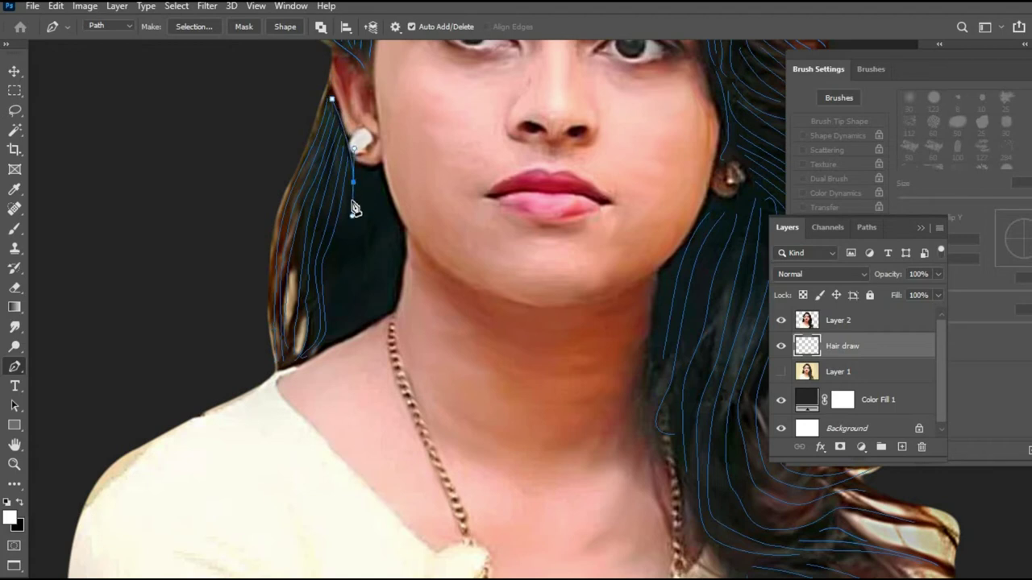
{"action": "left_click", "coordinate": [343, 231]}
{"action": "left_click", "coordinate": [335, 252]}
{"action": "left_click", "coordinate": [325, 285]}
{"action": "key", "text": "Escape"}
Draw a wavy strand path from below the left earring down to the shoulder line, hooking outward at its end.
{"action": "left_click", "coordinate": [360, 173]}
{"action": "left_click", "coordinate": [355, 232]}
{"action": "left_click", "coordinate": [338, 269]}
{"action": "left_click", "coordinate": [335, 280]}
{"action": "left_click", "coordinate": [336, 304]}
{"action": "left_click_drag", "start_coordinate": [341, 321], "coordinate": [342, 326]}
{"action": "left_click", "coordinate": [328, 343]}
{"action": "key", "text": "Escape"}
Draw two strand paths from below the left earlobe down through the dark hair toward the shoulder.
{"action": "left_click", "coordinate": [369, 174]}
{"action": "left_click_drag", "start_coordinate": [362, 237], "coordinate": [347, 287]}
{"action": "key", "text": "Escape"}
{"action": "left_click", "coordinate": [376, 174]}
{"action": "left_click_drag", "start_coordinate": [370, 250], "coordinate": [357, 285]}
{"action": "key", "text": "Escape"}
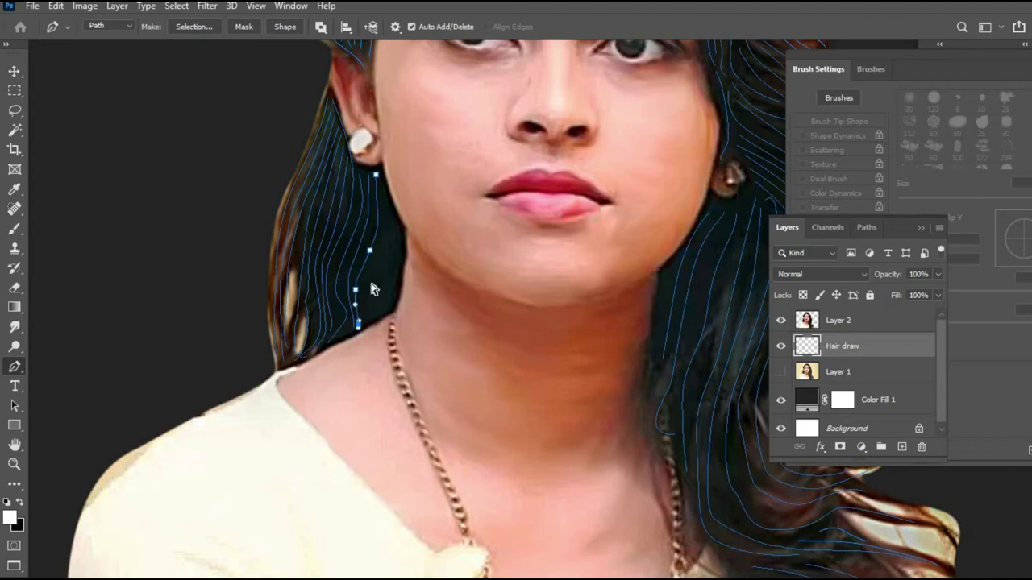
Draw a strand path beside the left jawline down to the shoulder, undoing the false start first.
{"action": "left_click", "coordinate": [379, 175]}
{"action": "key", "text": "Escape"}
{"action": "key", "text": "ctrl+z"}
{"action": "key", "text": "Escape"}
{"action": "left_click", "coordinate": [381, 178]}
{"action": "mouse_move", "coordinate": [384, 221]}
{"action": "left_mouse_down"}
{"action": "mouse_move", "coordinate": [361, 325]}
{"action": "mouse_move", "coordinate": [338, 348]}
{"action": "left_mouse_up"}
{"action": "key", "text": "Escape"}
Draw two strand paths along the jaw and neck edge of the left hair, ending near the necklace chain.
{"action": "left_click", "coordinate": [392, 219]}
{"action": "left_click_drag", "start_coordinate": [382, 272], "coordinate": [363, 328]}
{"action": "key", "text": "Escape"}
{"action": "left_click", "coordinate": [396, 224]}
{"action": "left_click", "coordinate": [390, 286]}
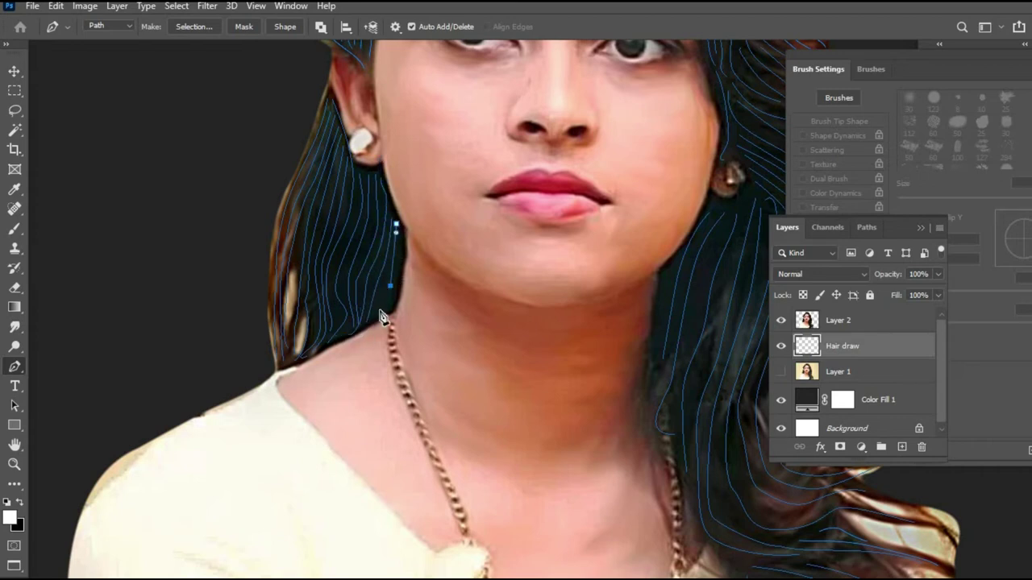
{"action": "key", "text": "Escape"}
Add two short strand paths in the remaining gaps in the middle of the dark left hair.
{"action": "left_click", "coordinate": [344, 275]}
{"action": "left_click", "coordinate": [342, 296]}
{"action": "key", "text": "Escape"}
{"action": "left_click", "coordinate": [366, 241]}
{"action": "left_click", "coordinate": [354, 278]}
{"action": "left_click", "coordinate": [391, 305], "text": "ctrl"}
{"action": "key", "text": "ctrl+minus"}
{"action": "key", "text": "ctrl+minus"}
{"action": "key", "text": "ctrl+minus"}
{"action": "key", "text": "ctrl+plus"}
{"action": "key", "text": "ctrl+plus"}
{"action": "left_click_drag", "start_coordinate": [474, 110], "coordinate": [401, 241]}
{"action": "key", "text": "ctrl+plus"}
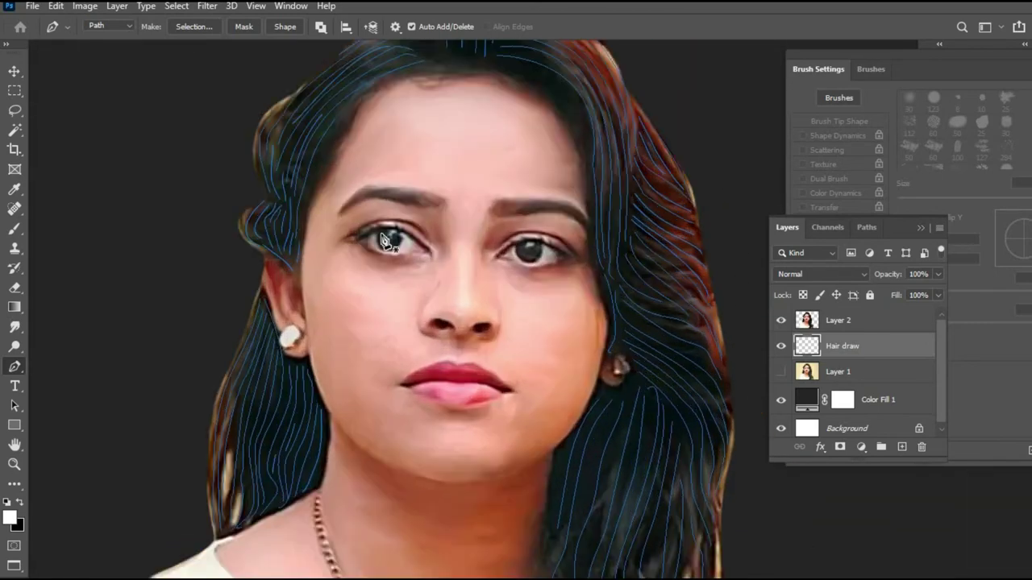
Draw strand paths around the small curl above the left ear and down the outer edge of the upper left hair.
{"action": "left_click", "coordinate": [221, 193]}
{"action": "left_click", "coordinate": [199, 203]}
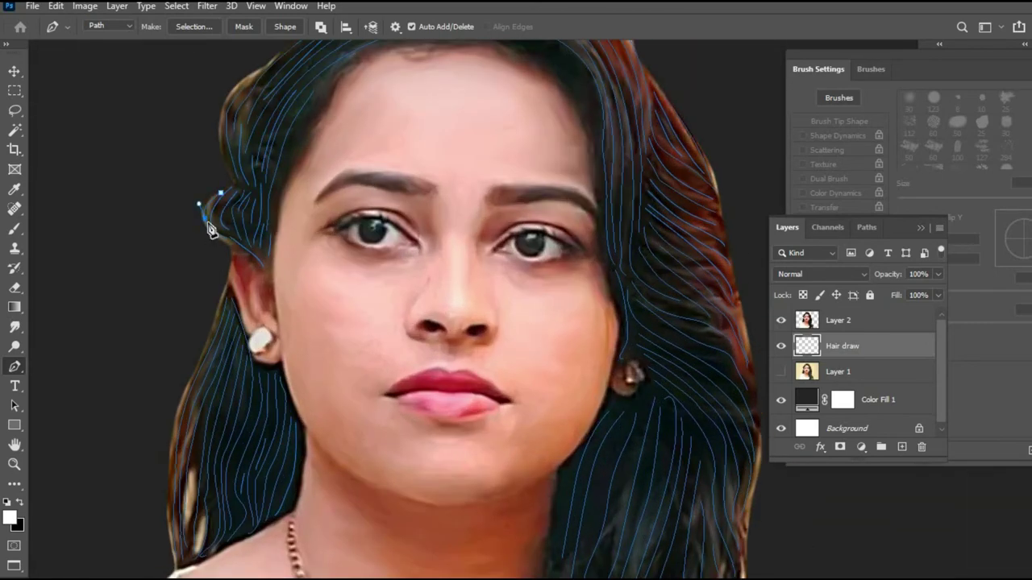
{"action": "left_click", "coordinate": [219, 234]}
{"action": "left_click", "coordinate": [173, 198], "text": "ctrl"}
{"action": "left_click", "coordinate": [249, 77]}
{"action": "left_click_drag", "start_coordinate": [255, 232], "coordinate": [200, 101]}
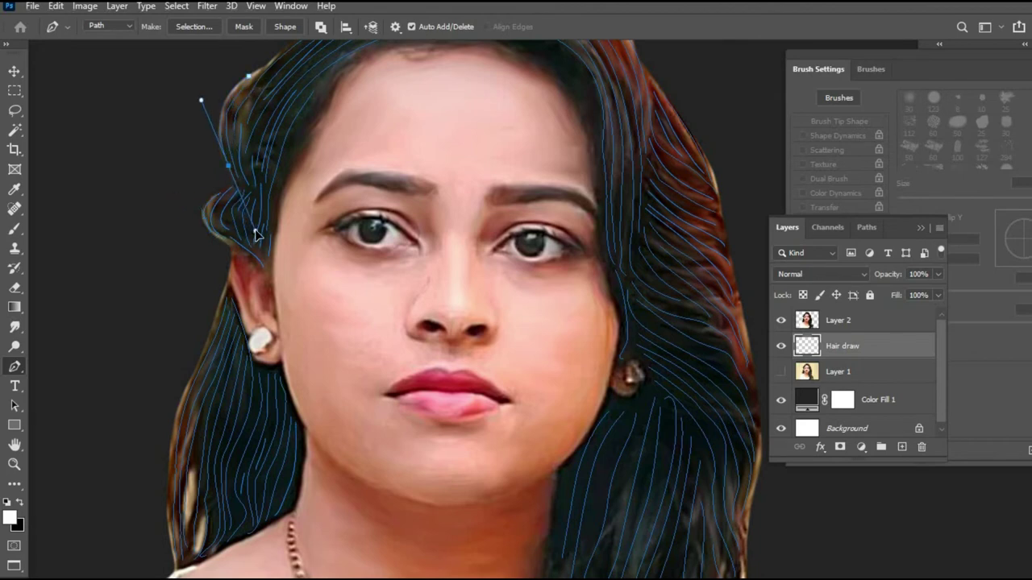
{"action": "left_click", "coordinate": [229, 167]}
{"action": "left_click", "coordinate": [229, 168], "text": "alt"}
Draw a strand path curving from the middle of the hairline up to the crown notch and down the left outline.
{"action": "left_click_drag", "start_coordinate": [387, 144], "coordinate": [334, 258]}
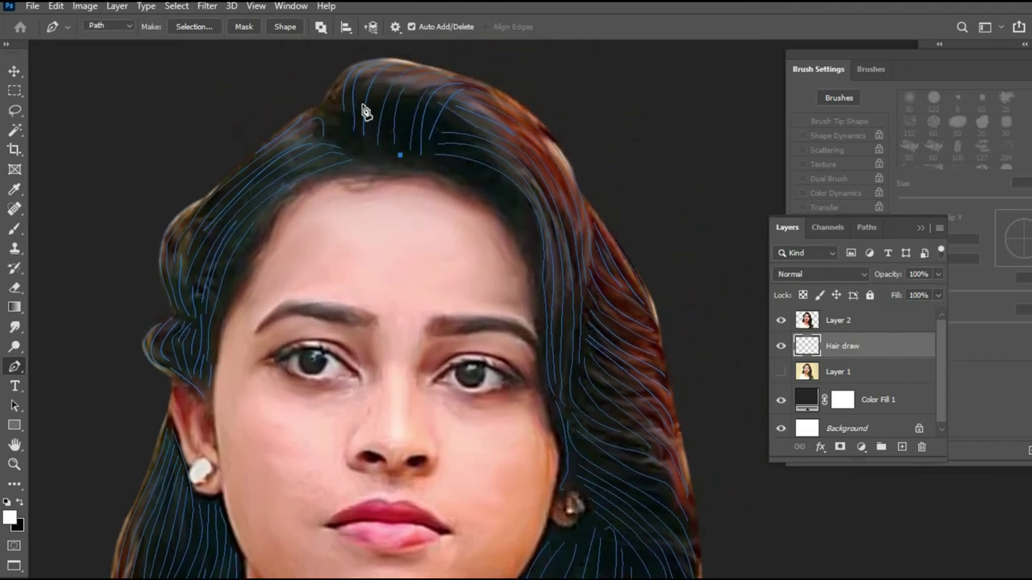
{"action": "left_click_drag", "start_coordinate": [341, 81], "coordinate": [383, 99]}
{"action": "left_click", "coordinate": [341, 143], "text": "alt"}
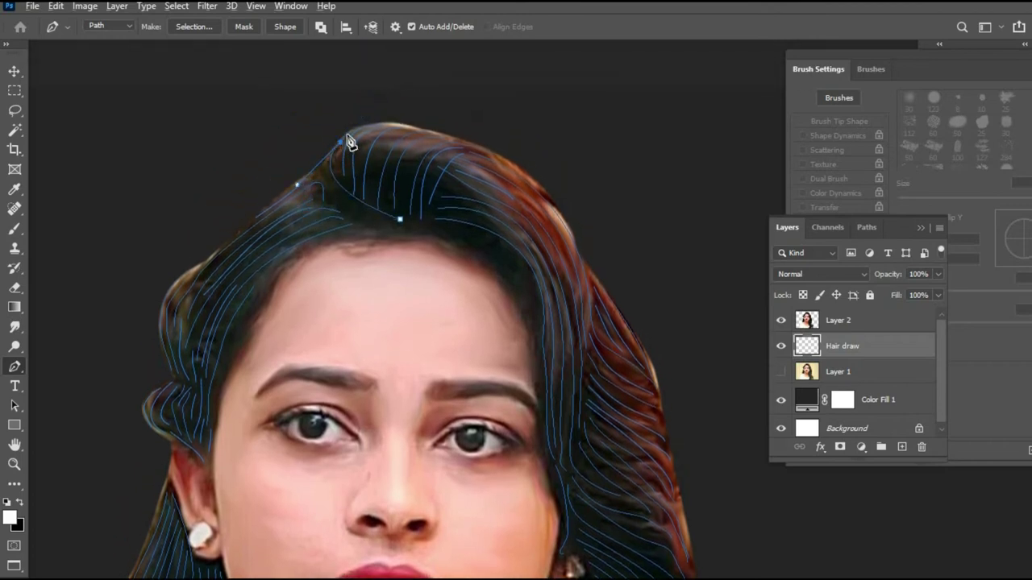
{"action": "left_click", "coordinate": [422, 112], "text": "ctrl"}
Add two short strand paths at the parting, filling the gaps just above the left part of the forehead.
{"action": "left_click", "coordinate": [346, 203]}
{"action": "left_click_drag", "start_coordinate": [313, 176], "coordinate": [297, 176]}
{"action": "left_click", "coordinate": [288, 188]}
{"action": "left_click", "coordinate": [294, 170], "text": "ctrl"}
{"action": "left_click_drag", "start_coordinate": [356, 207], "coordinate": [366, 211]}
{"action": "left_click", "coordinate": [379, 218]}
{"action": "key", "text": "ctrl+minus"}
{"action": "key", "text": "ctrl+minus"}
{"action": "key", "text": "ctrl+minus"}
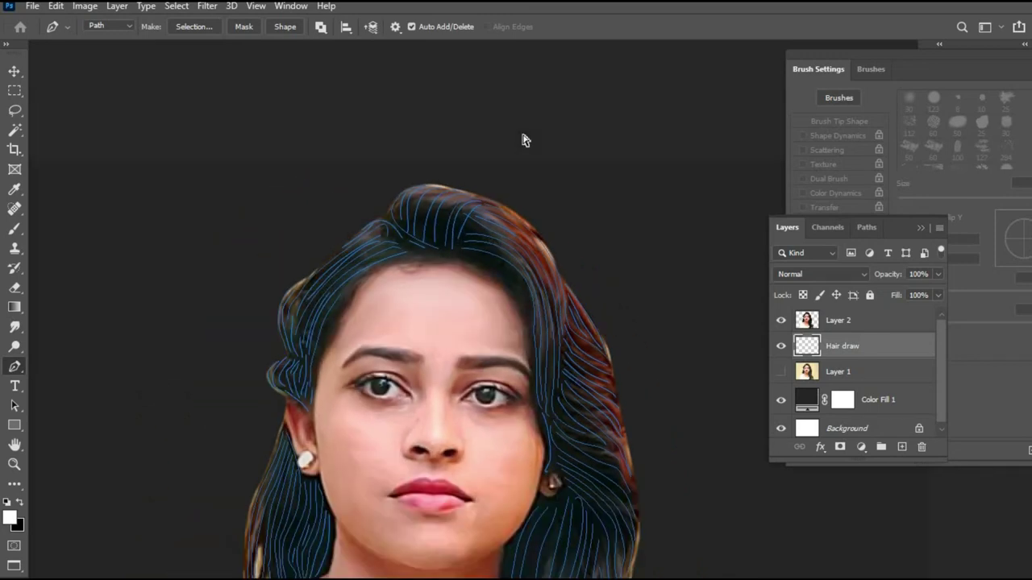
Draw two strand paths in the gaps of the lower right hair, where it curls outward above the shoulder.
{"action": "left_click_drag", "start_coordinate": [546, 345], "coordinate": [507, 210]}
{"action": "key", "text": "ctrl+plus"}
{"action": "left_click", "coordinate": [528, 350]}
{"action": "left_click_drag", "start_coordinate": [527, 372], "coordinate": [527, 386]}
{"action": "left_click", "coordinate": [532, 393]}
{"action": "left_click", "coordinate": [526, 414], "text": "ctrl"}
{"action": "left_click", "coordinate": [512, 378]}
{"action": "left_click_drag", "start_coordinate": [518, 405], "coordinate": [530, 414]}
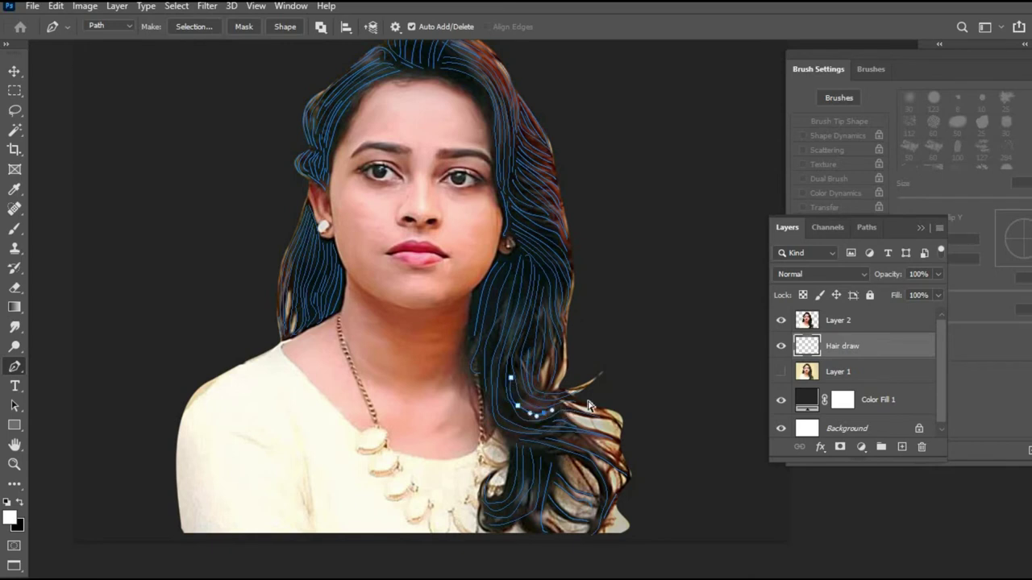
{"action": "scroll", "coordinate": [560, 272], "scroll_direction": "down", "scroll_amount": 1}
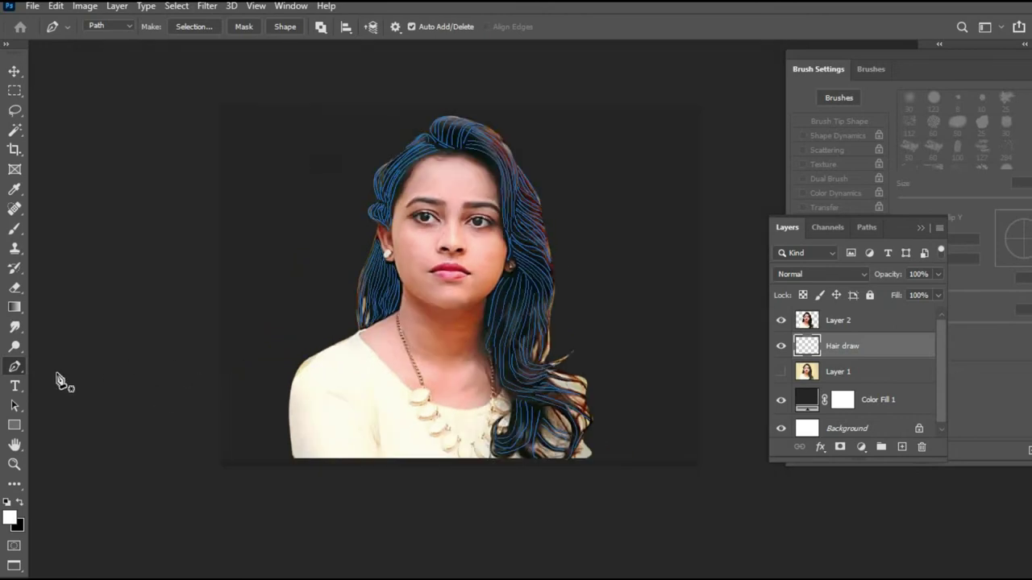
Set the Hard Round brush to 6 px and enable Shape Dynamics with the size controlled by Pen Pressure.
{"action": "left_click", "coordinate": [14, 229]}
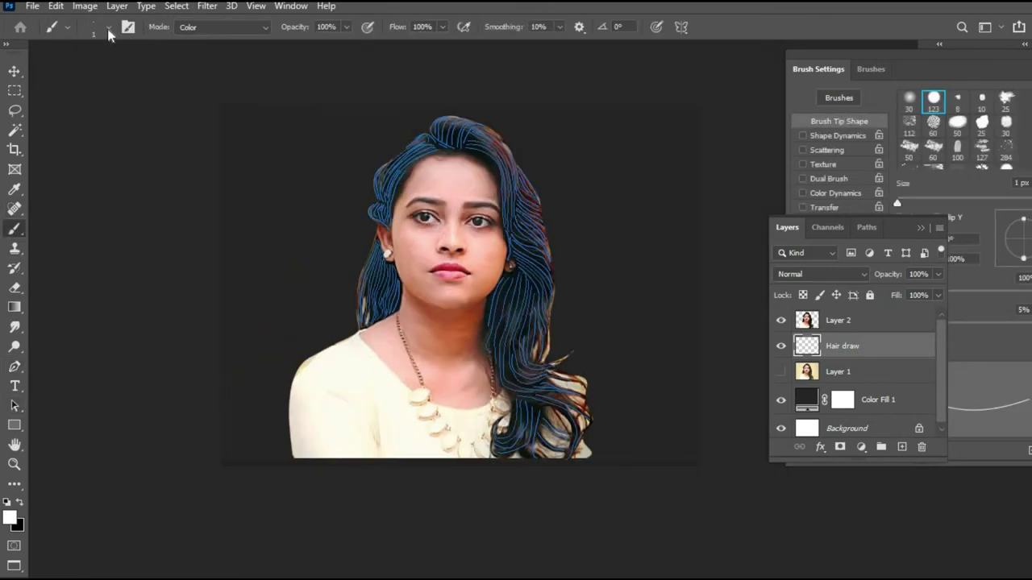
{"action": "left_click", "coordinate": [109, 29]}
{"action": "left_click_drag", "start_coordinate": [87, 75], "coordinate": [86, 75]}
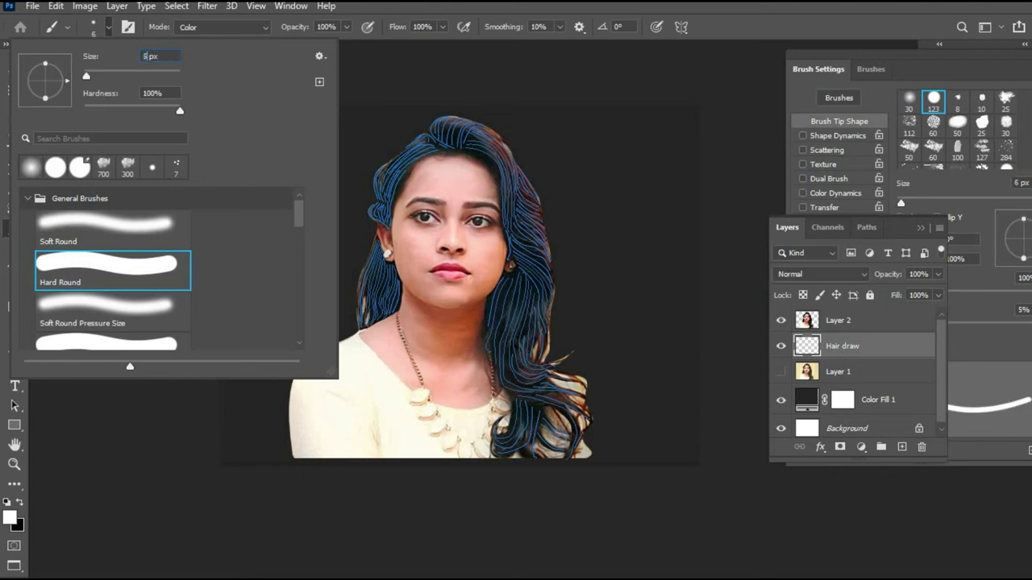
{"action": "key", "text": "Return"}
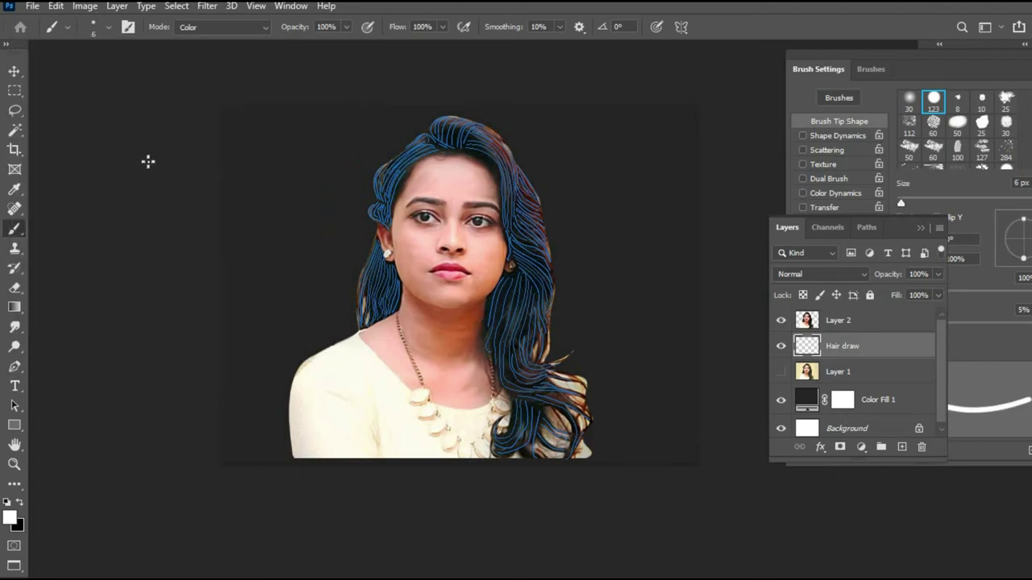
{"action": "left_click", "coordinate": [836, 136]}
{"action": "left_click", "coordinate": [969, 127]}
{"action": "left_click", "coordinate": [972, 175]}
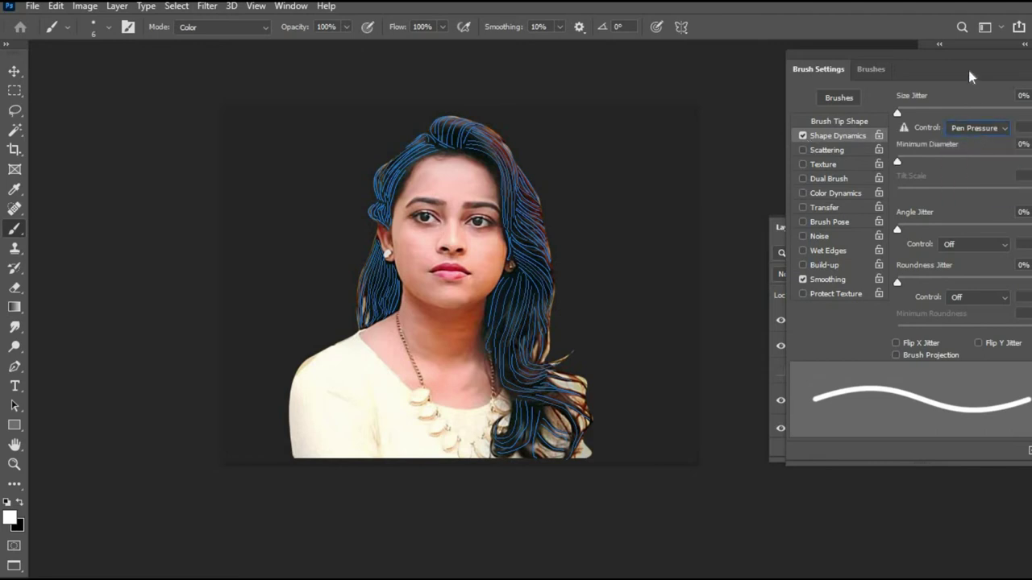
{"action": "left_click_drag", "start_coordinate": [968, 70], "coordinate": [888, 73]}
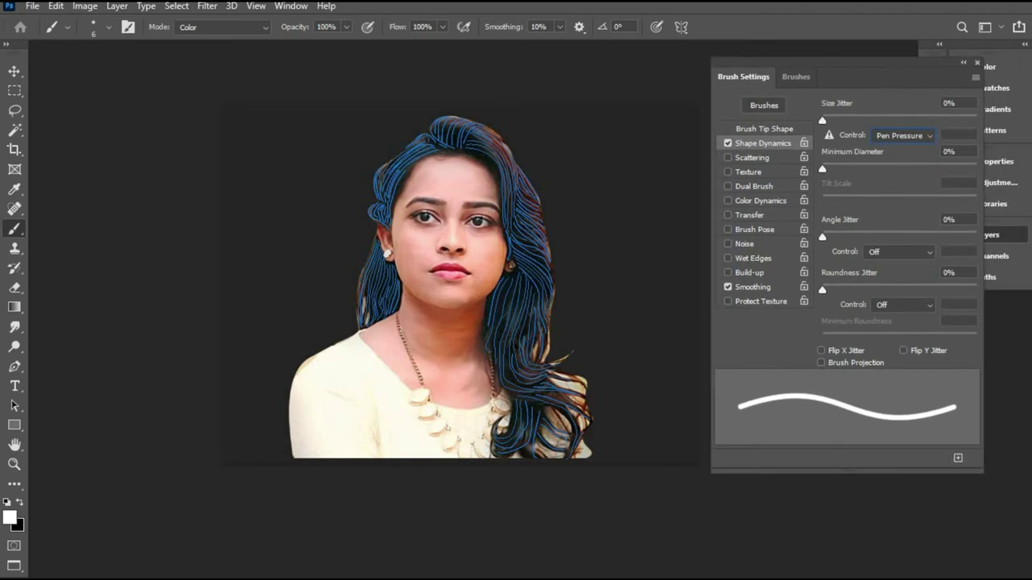
Set the foreground colour to magenta ff00f0.
{"action": "left_click", "coordinate": [10, 518]}
{"action": "left_click", "coordinate": [506, 104]}
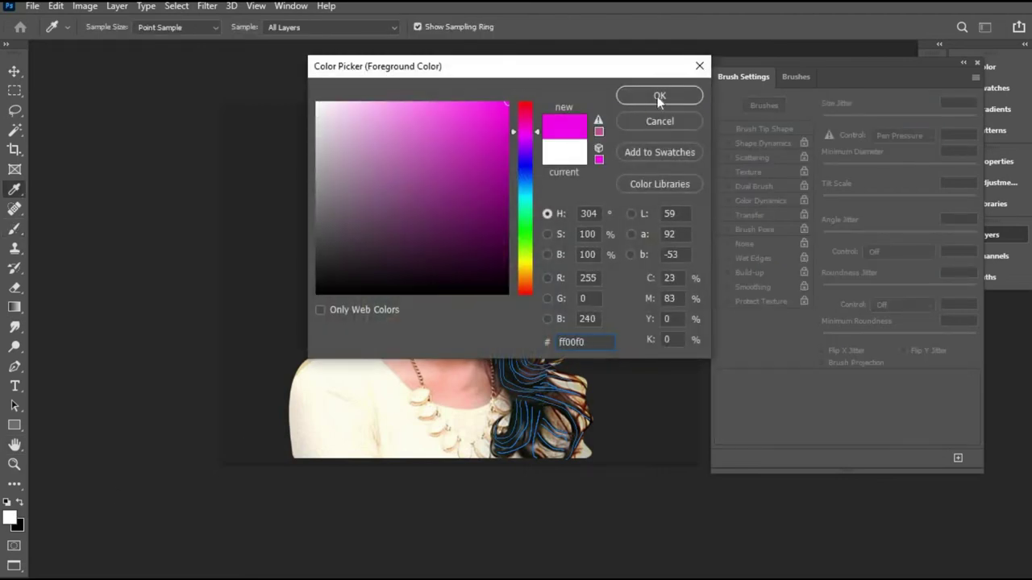
{"action": "left_click", "coordinate": [659, 96]}
Select all the hair strand paths and stroke them with the Brush on the Hair draw layer, with Simulate Pressure enabled.
{"action": "left_click", "coordinate": [15, 368]}
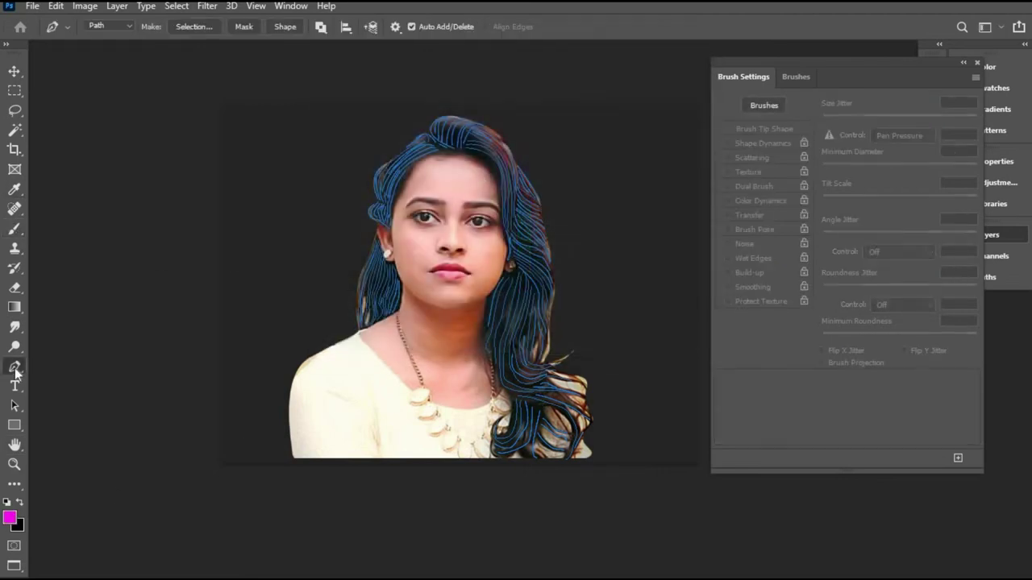
{"action": "left_click", "coordinate": [14, 405]}
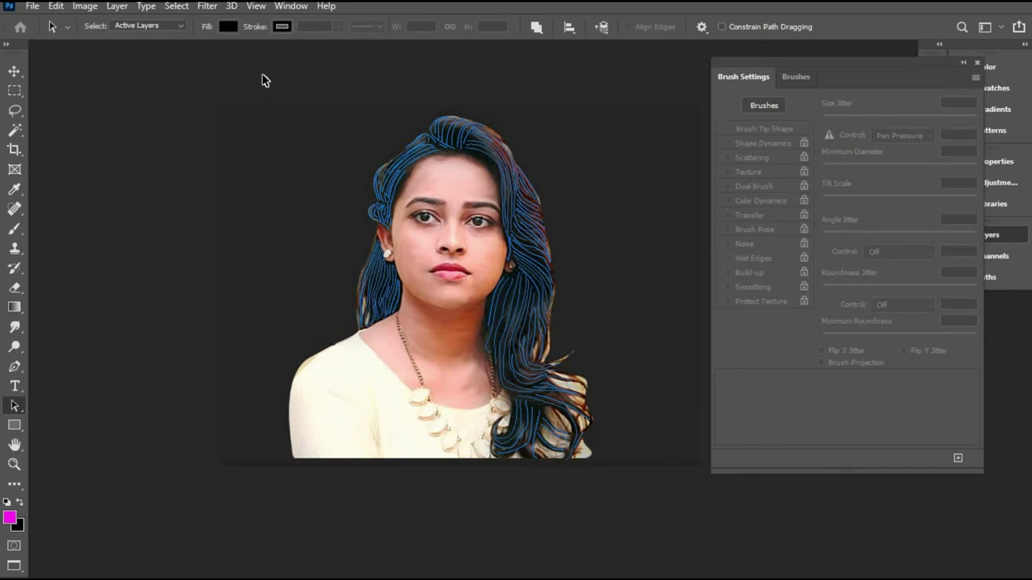
{"action": "key", "text": "F7"}
{"action": "left_click_drag", "start_coordinate": [282, 78], "coordinate": [605, 498]}
{"action": "right_click", "coordinate": [528, 234]}
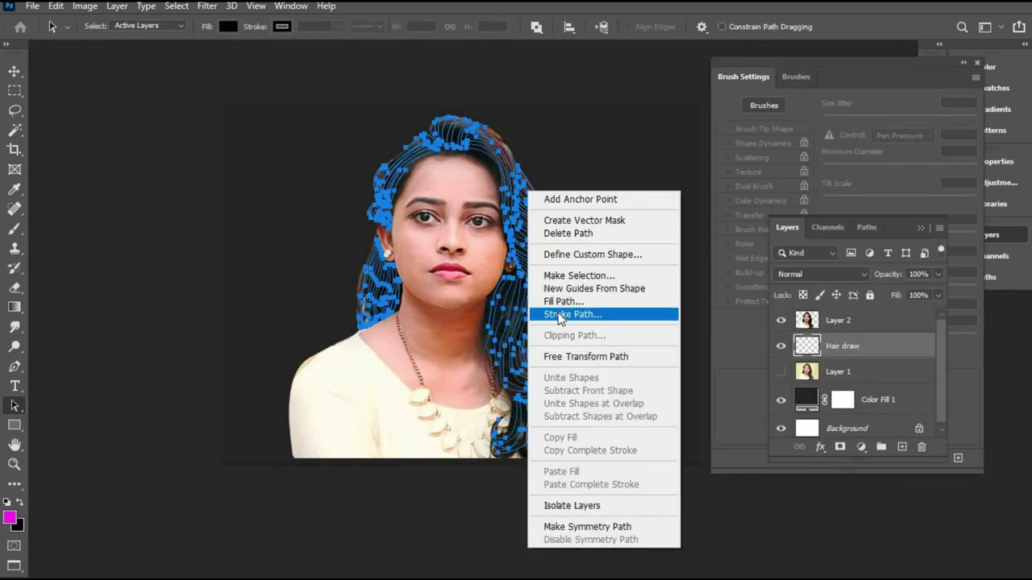
{"action": "left_click", "coordinate": [561, 314]}
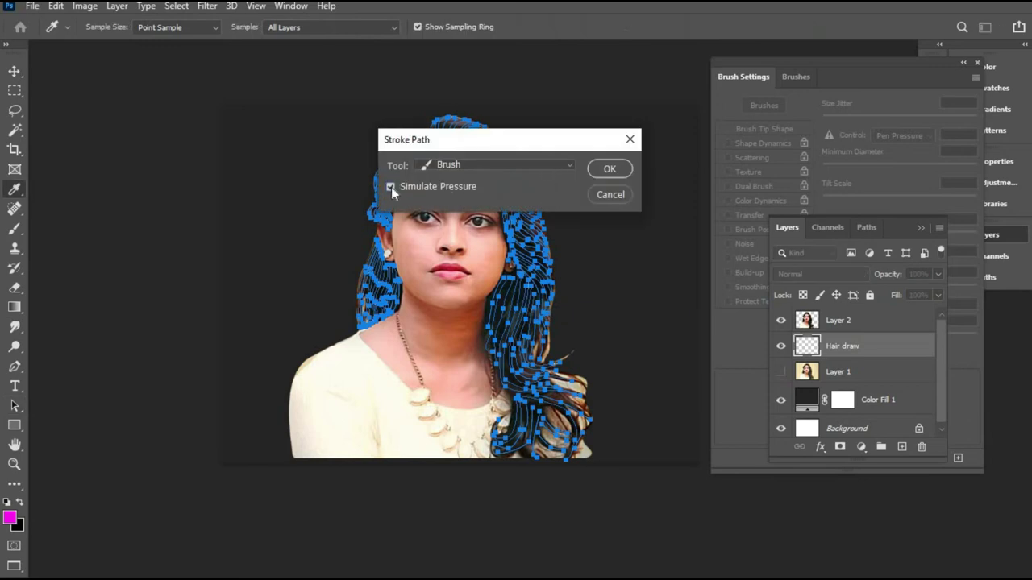
{"action": "left_click", "coordinate": [458, 169]}
{"action": "left_click", "coordinate": [461, 188]}
{"action": "left_click", "coordinate": [610, 168]}
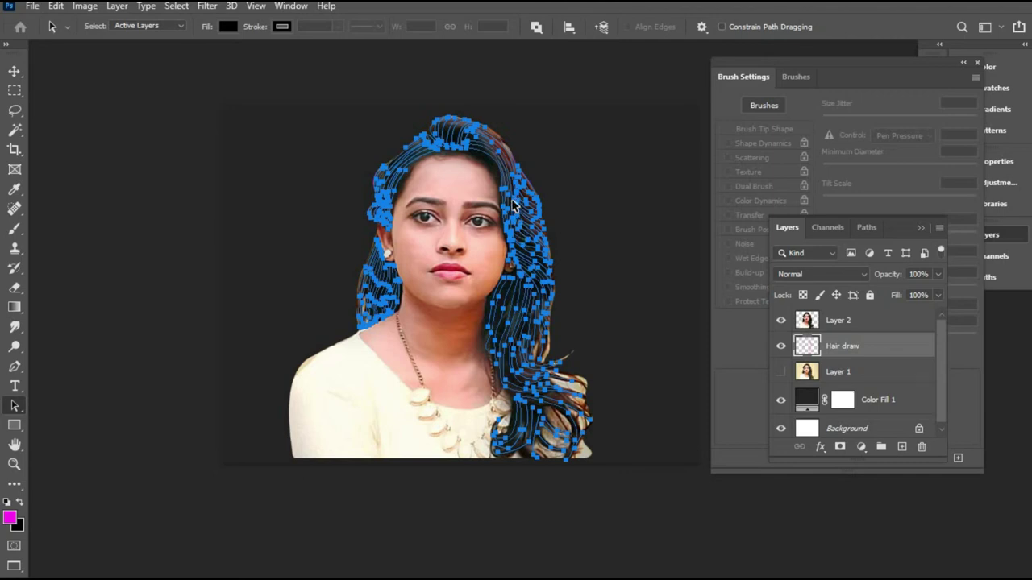
{"action": "right_click", "coordinate": [512, 206]}
{"action": "left_click", "coordinate": [540, 233]}
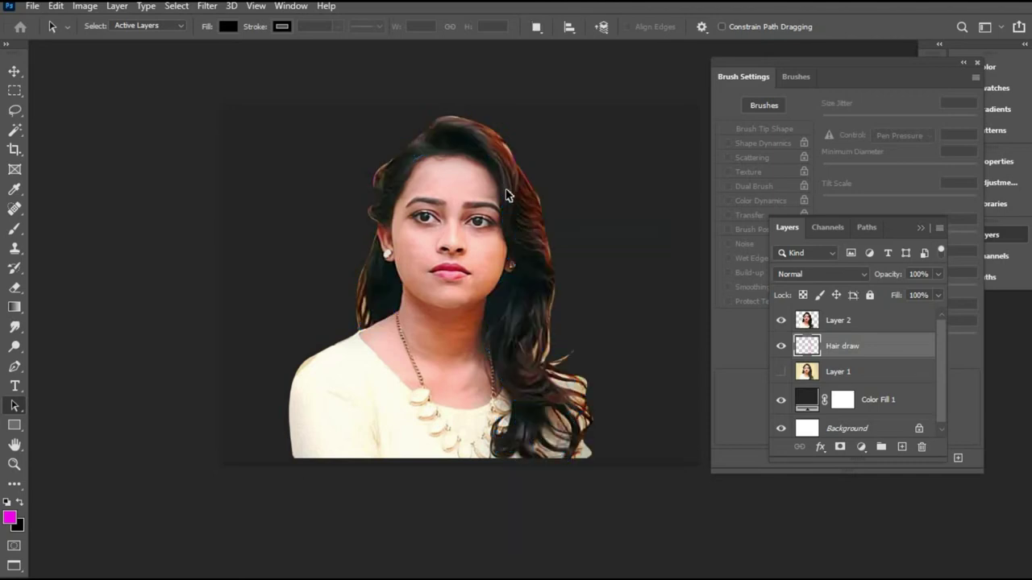
{"action": "key", "text": "ctrl"}
{"action": "key", "text": "ctrl+z"}
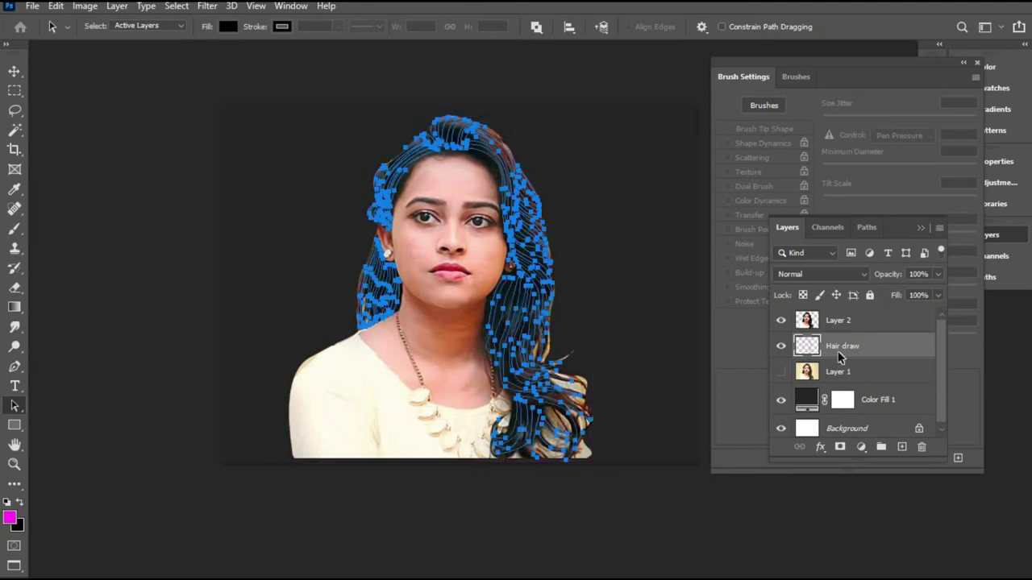
Move the Hair draw layer above Layer 2 and delete the hair strand paths, keeping the stroked lines.
{"action": "left_click_drag", "start_coordinate": [842, 348], "coordinate": [842, 314]}
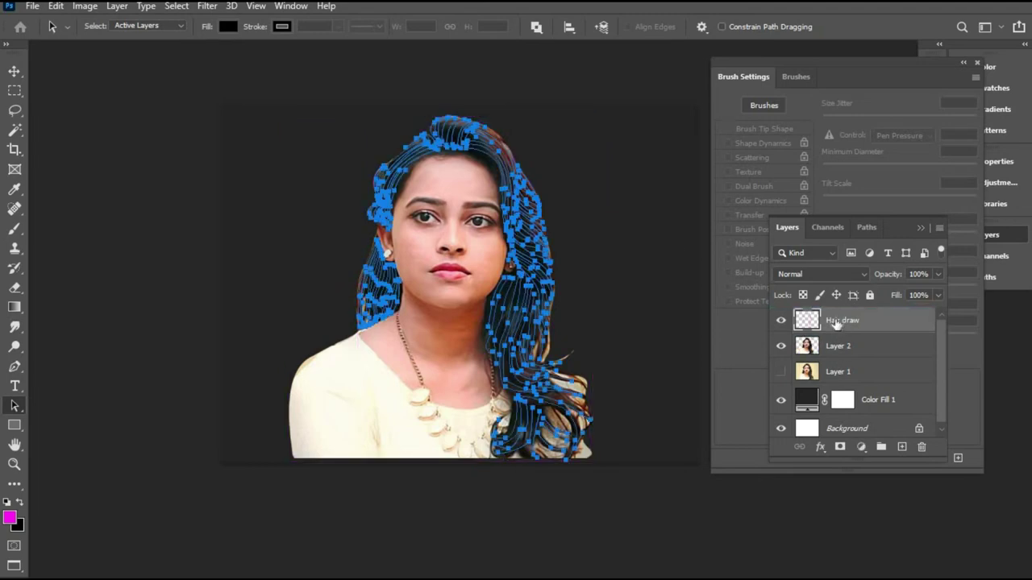
{"action": "right_click", "coordinate": [500, 165]}
{"action": "left_click", "coordinate": [525, 200]}
{"action": "key", "text": "z"}
{"action": "mouse_move", "coordinate": [516, 153]}
{"action": "left_mouse_down"}
{"action": "mouse_move", "coordinate": [533, 145]}
{"action": "mouse_move", "coordinate": [501, 148]}
{"action": "mouse_move", "coordinate": [527, 143]}
{"action": "mouse_move", "coordinate": [534, 156]}
{"action": "left_mouse_up"}
{"action": "left_click_drag", "start_coordinate": [533, 260], "coordinate": [551, 324]}
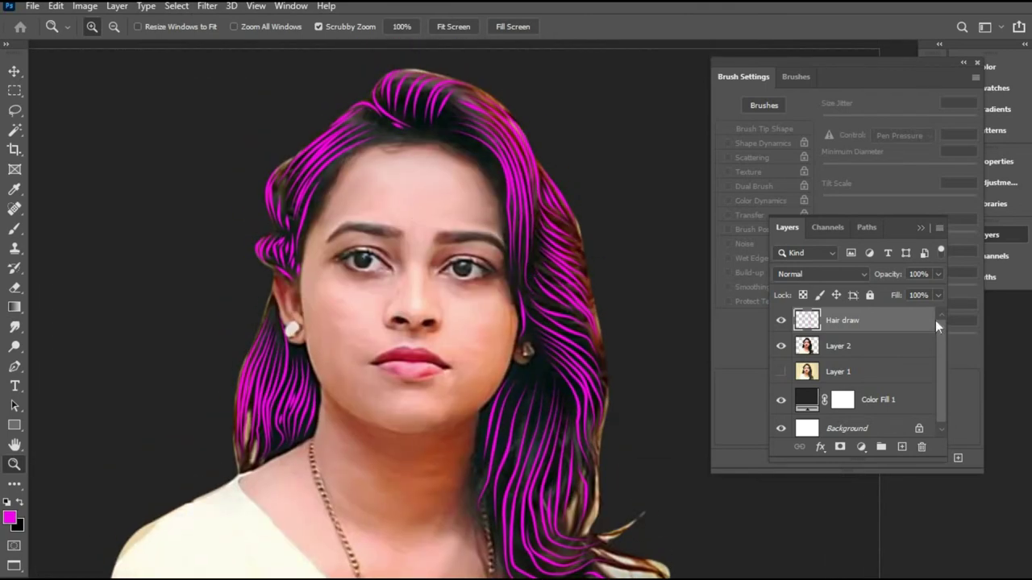
Lower the Hair draw layer's opacity to 78% and check the strands in full-screen view.
{"action": "left_click", "coordinate": [938, 274]}
{"action": "left_click_drag", "start_coordinate": [926, 294], "coordinate": [921, 295]}
{"action": "mouse_move", "coordinate": [546, 298]}
{"action": "left_mouse_down"}
{"action": "mouse_move", "coordinate": [514, 301]}
{"action": "mouse_move", "coordinate": [544, 288]}
{"action": "mouse_move", "coordinate": [526, 297]}
{"action": "left_mouse_up"}
{"action": "mouse_move", "coordinate": [401, 216]}
{"action": "left_mouse_down"}
{"action": "mouse_move", "coordinate": [419, 212]}
{"action": "mouse_move", "coordinate": [401, 219]}
{"action": "left_mouse_up"}
{"action": "key", "text": "f"}
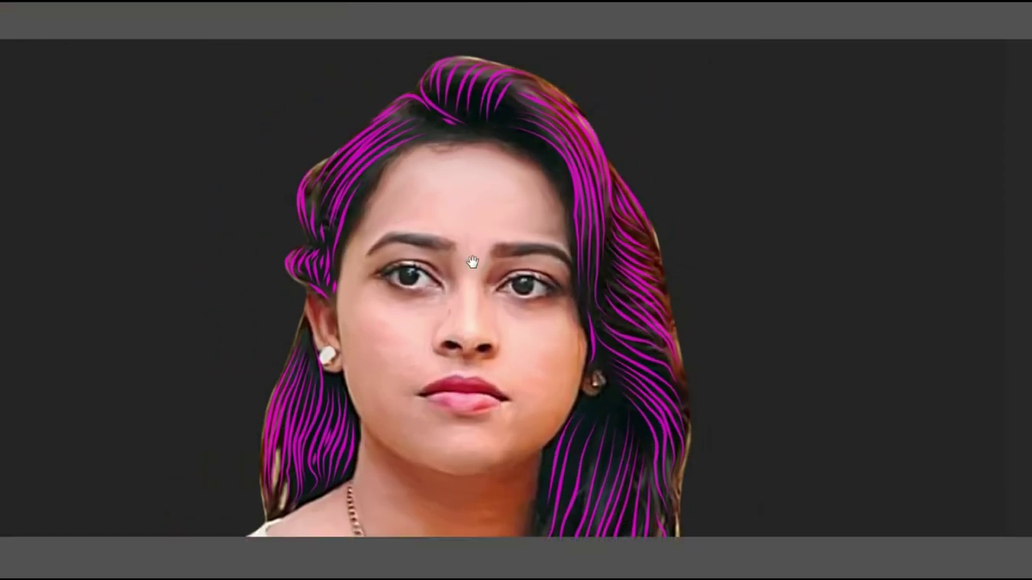
{"action": "key", "text": "f"}
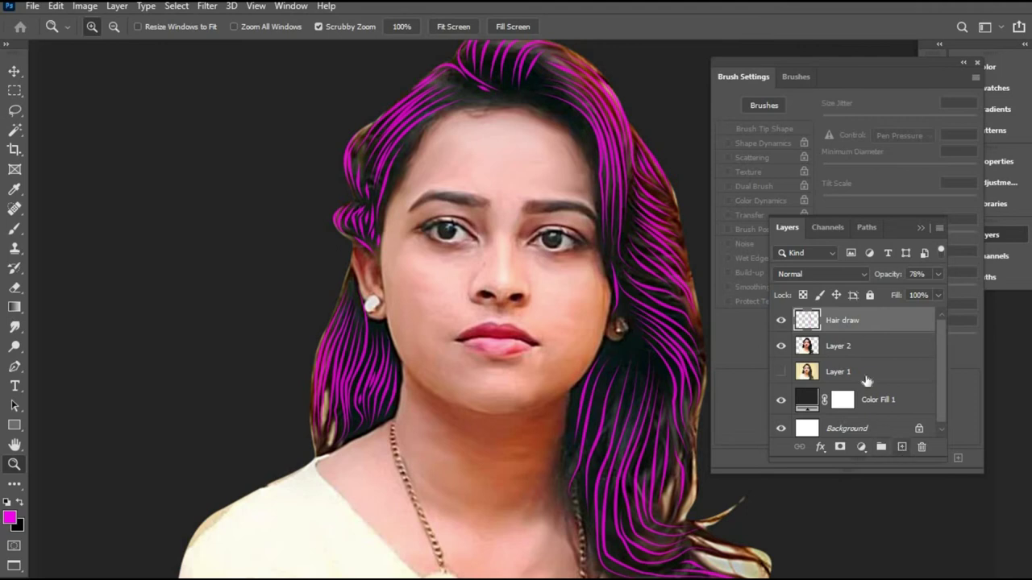
Create a new layer above Hair draw and name it Eye draw.
{"action": "left_click", "coordinate": [902, 446]}
{"action": "double_click", "coordinate": [839, 319]}
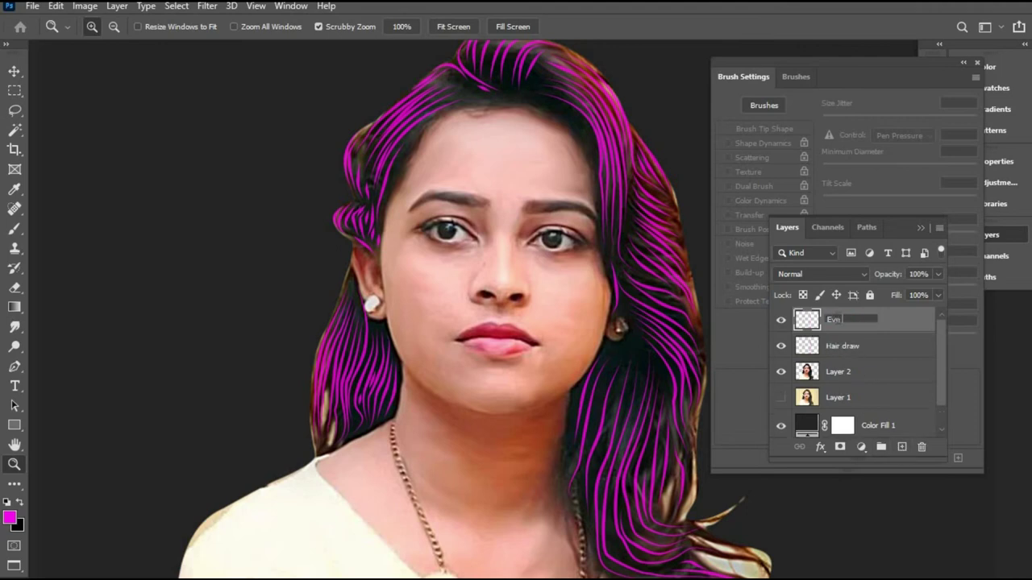
{"action": "left_click", "coordinate": [689, 200]}
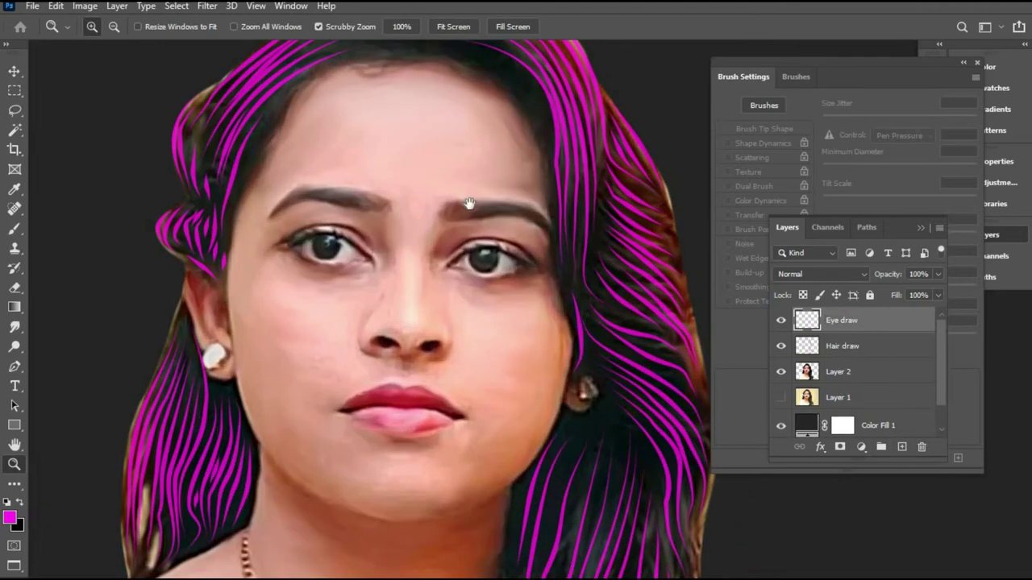
{"action": "left_click_drag", "start_coordinate": [470, 203], "coordinate": [502, 246]}
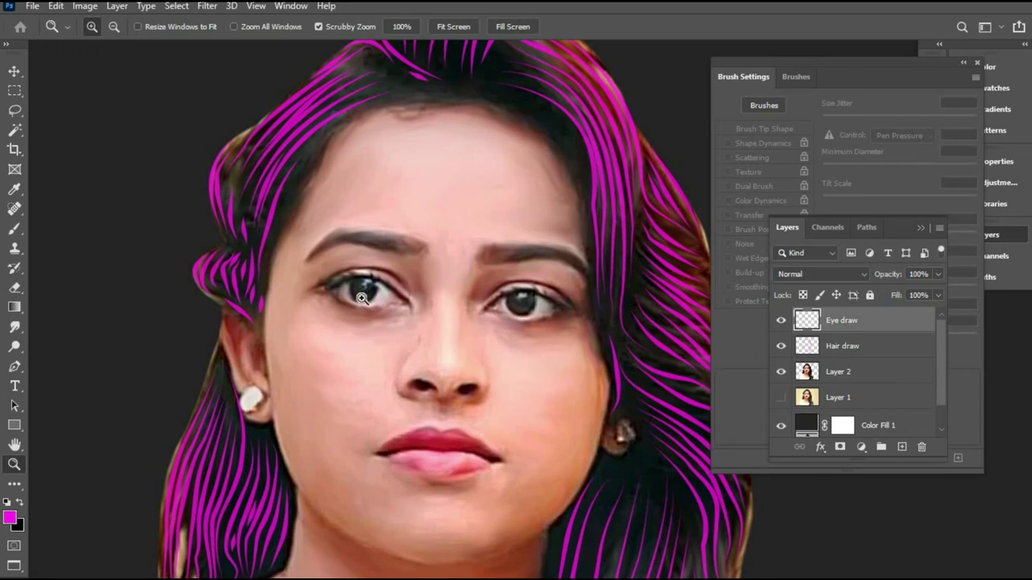
Switch to a soft round brush preset that uses Transfer instead of Shape Dynamics and enlarge it to 15 px.
{"action": "left_click", "coordinate": [16, 230]}
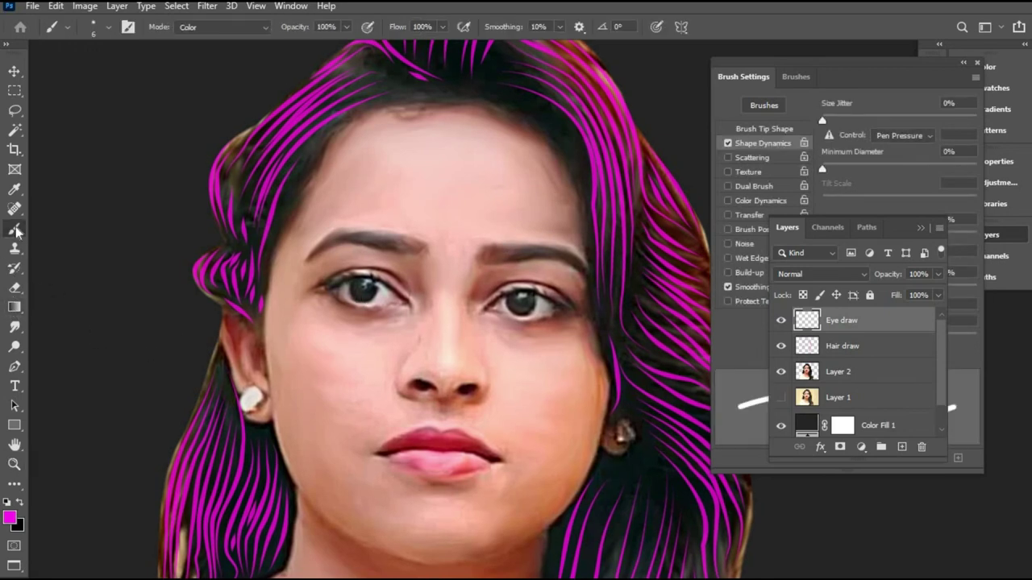
{"action": "left_click", "coordinate": [110, 29]}
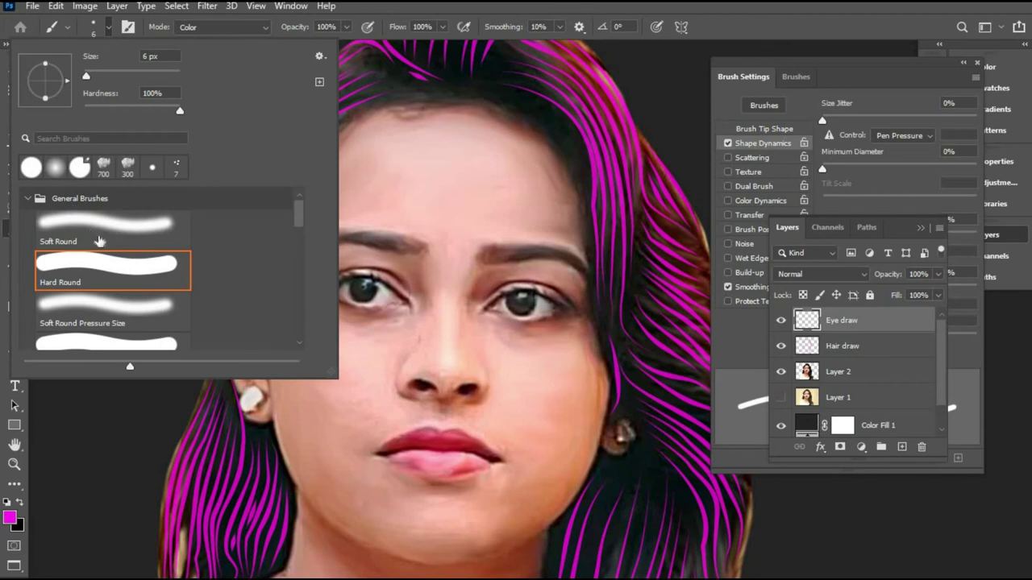
{"action": "scroll", "coordinate": [102, 297], "scroll_direction": "down", "scroll_amount": 3}
{"action": "scroll", "coordinate": [102, 311], "scroll_direction": "down", "scroll_amount": 2}
{"action": "double_click", "coordinate": [94, 294]}
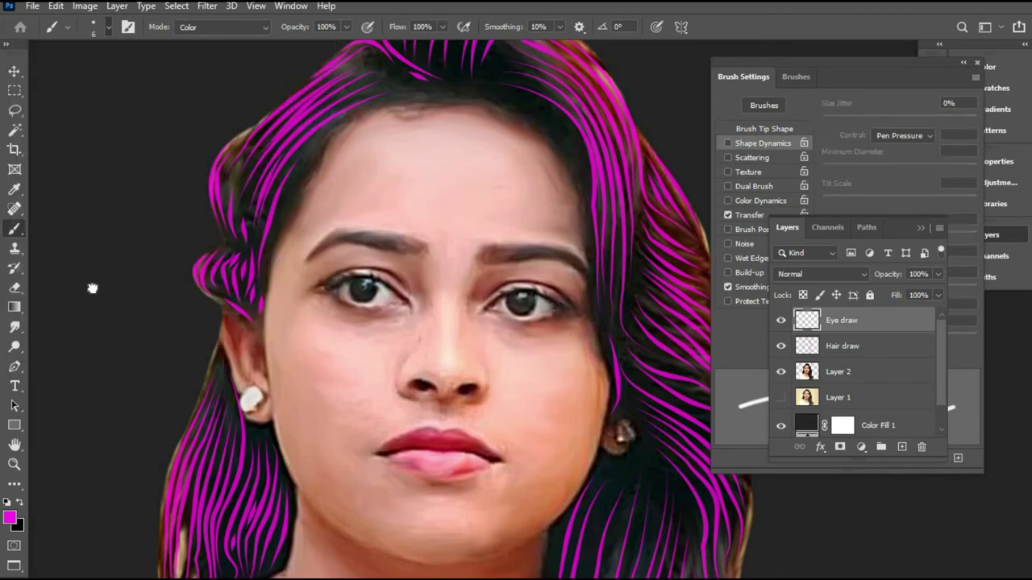
{"action": "key", "text": "bracketright"}
{"action": "key", "text": "bracketright"}
{"action": "key", "text": "bracketright"}
{"action": "key", "text": "bracketright"}
{"action": "key", "text": "bracketright"}
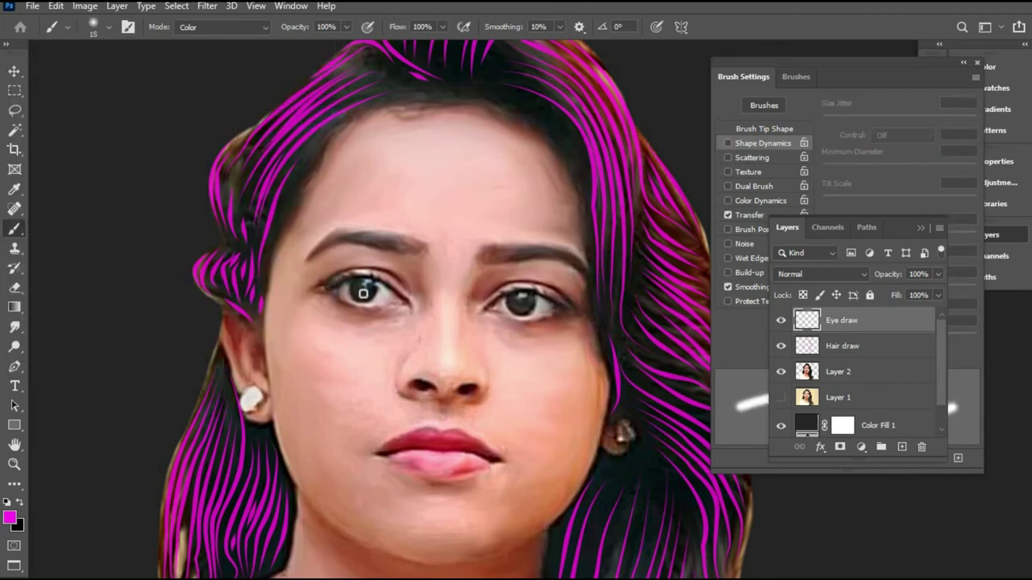
Paint magenta tints onto the irises of both eyes using a small soft brush of 8–9 px at 23% opacity.
{"action": "key", "text": "ctrl+plus"}
{"action": "left_click_drag", "start_coordinate": [305, 376], "coordinate": [426, 397]}
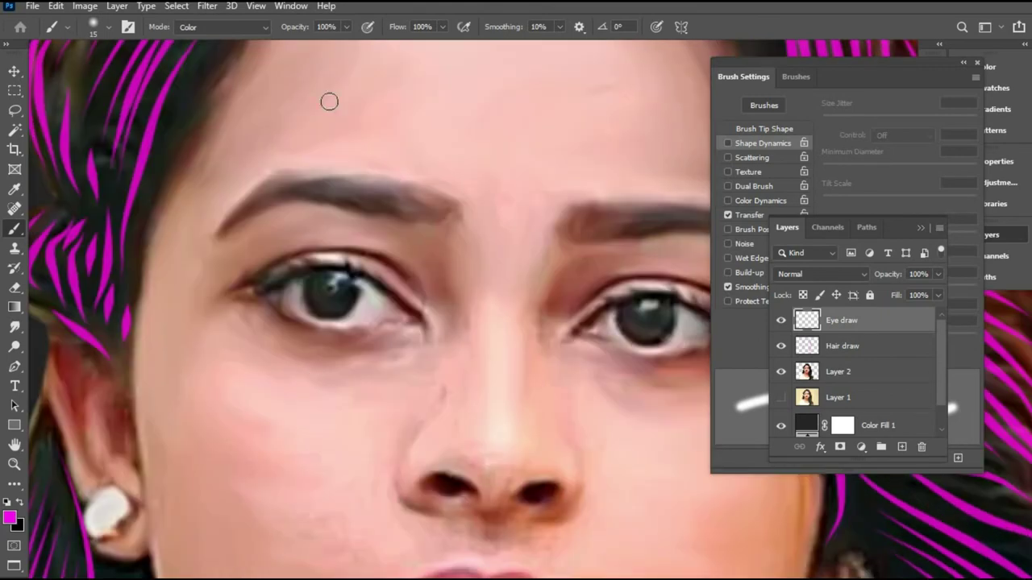
{"action": "left_click", "coordinate": [346, 26]}
{"action": "left_click", "coordinate": [333, 304]}
{"action": "left_click", "coordinate": [346, 27]}
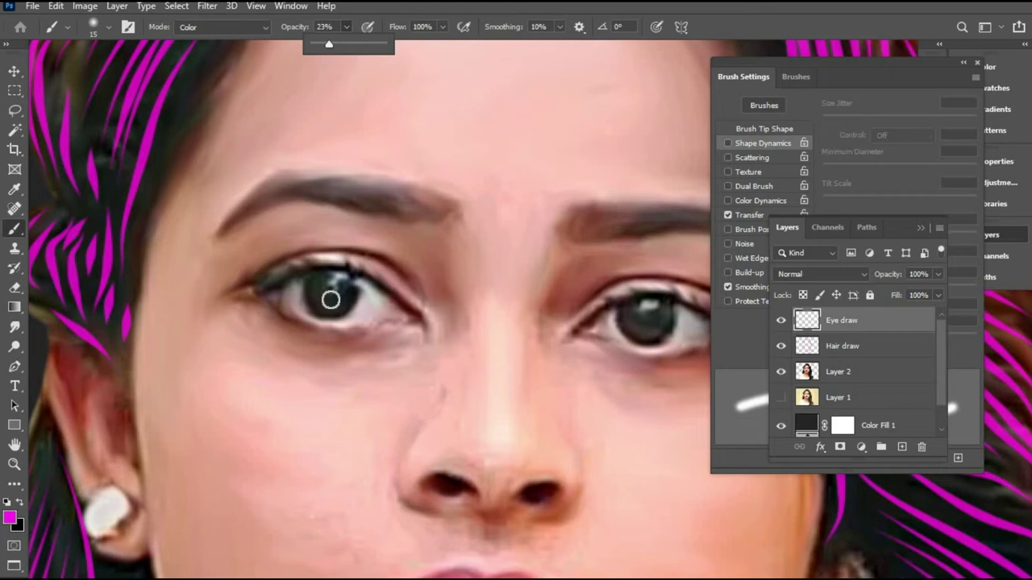
{"action": "key", "text": "bracketleft"}
{"action": "key", "text": "bracketleft"}
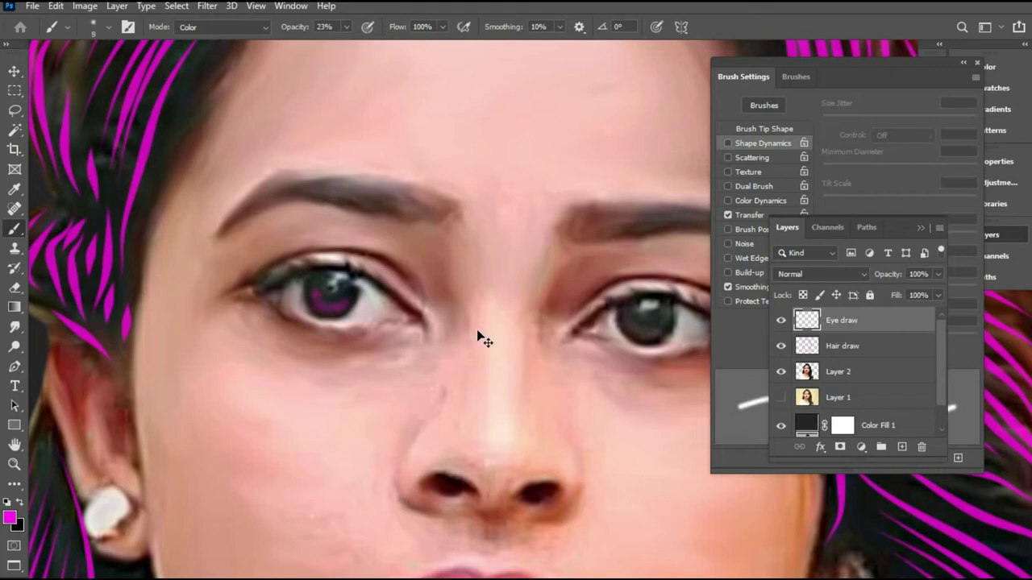
{"action": "scroll", "coordinate": [476, 337], "scroll_direction": "down", "scroll_amount": 3}
{"action": "scroll", "coordinate": [477, 337], "scroll_direction": "up", "scroll_amount": 5}
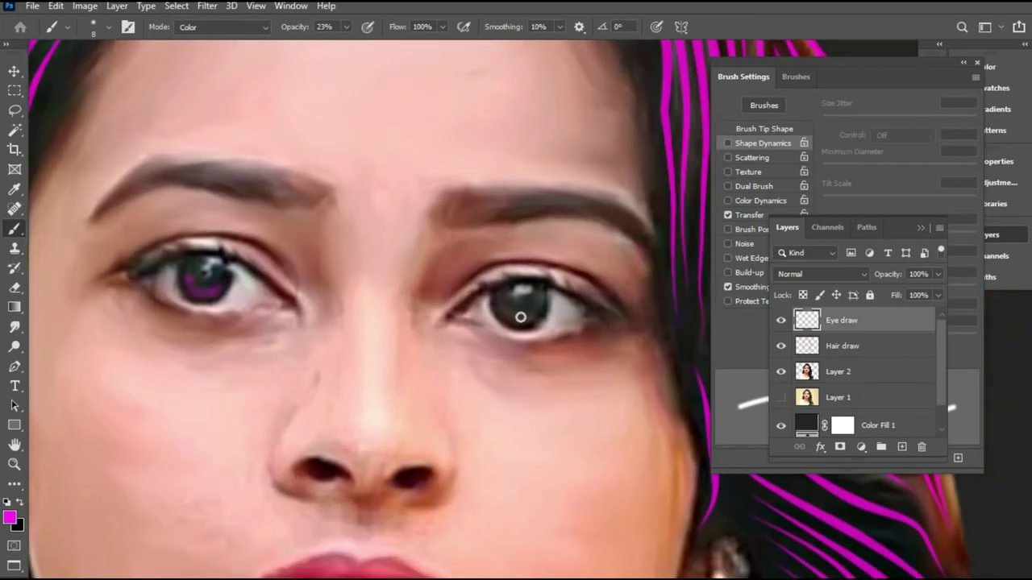
Set the foreground colour to cyan and paint accents beside the magenta in both irises.
{"action": "left_click", "coordinate": [12, 517]}
{"action": "left_click", "coordinate": [525, 195]}
{"action": "left_click", "coordinate": [504, 110]}
{"action": "key", "text": "Return"}
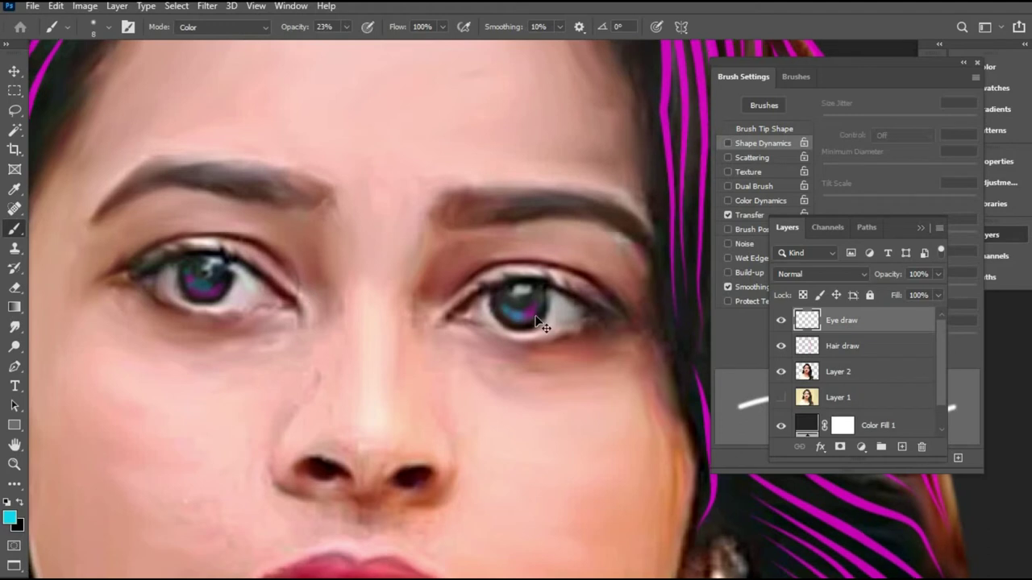
{"action": "scroll", "coordinate": [535, 316], "scroll_direction": "down", "scroll_amount": 3}
{"action": "scroll", "coordinate": [540, 322], "scroll_direction": "up", "scroll_amount": 3}
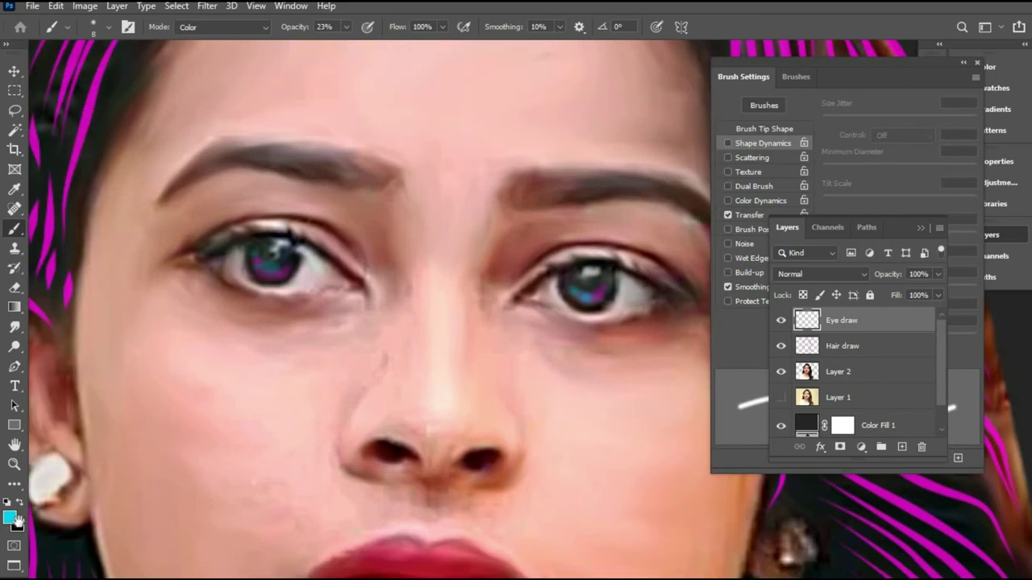
Set the foreground colour to white (ffffff) and brush highlights onto the upper irises of both eyes.
{"action": "left_click", "coordinate": [14, 519]}
{"action": "type", "text": "ffffff"}
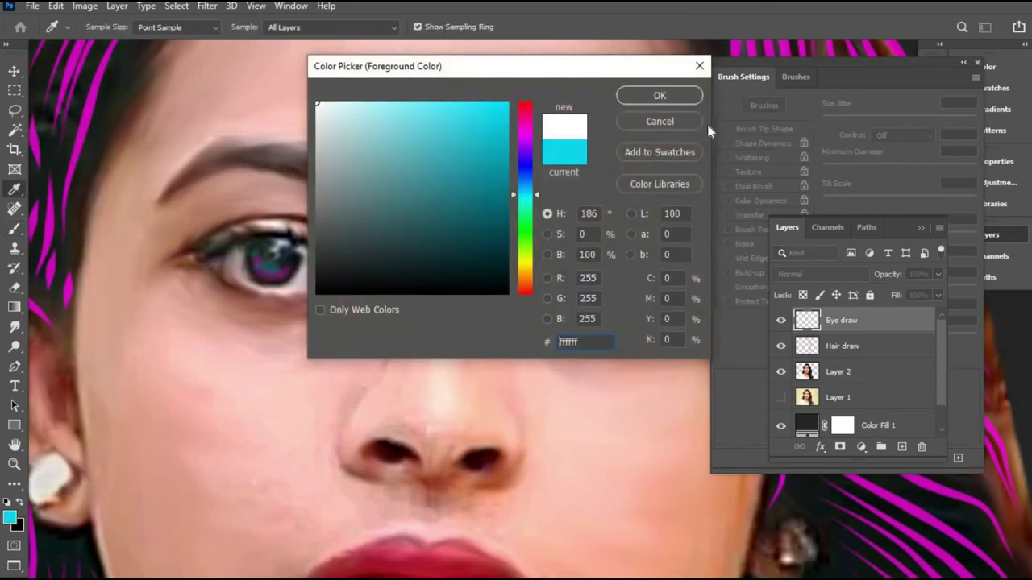
{"action": "left_click", "coordinate": [694, 95]}
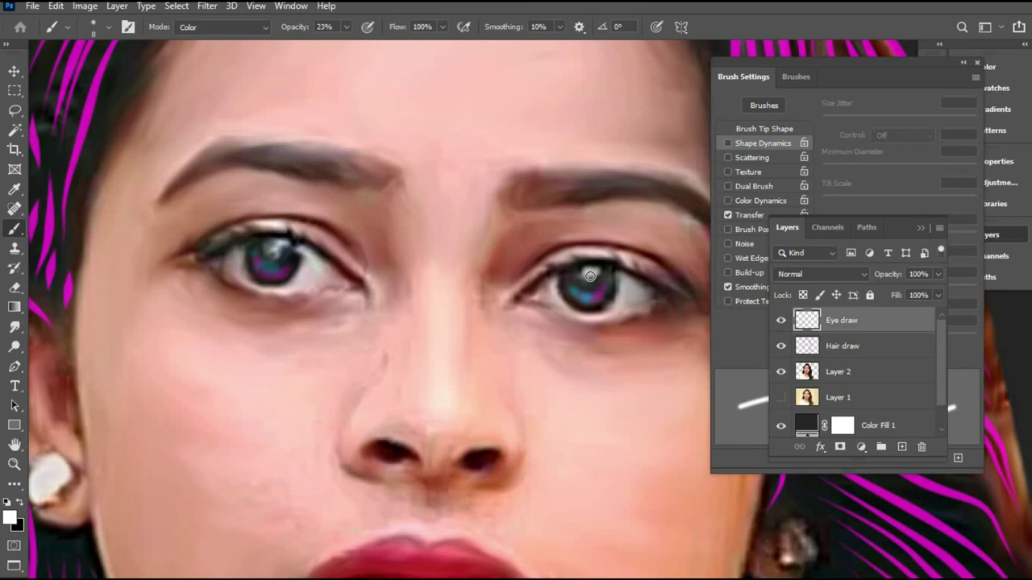
{"action": "scroll", "coordinate": [599, 277], "scroll_direction": "down", "scroll_amount": 3}
{"action": "scroll", "coordinate": [599, 273], "scroll_direction": "up", "scroll_amount": 3}
Rename the Eye draw layer as Eye color and add a new layer above it named Eye white.
{"action": "double_click", "coordinate": [854, 321]}
{"action": "type", "text": "Eye color"}
{"action": "key", "text": "Return"}
{"action": "left_click", "coordinate": [903, 448]}
{"action": "double_click", "coordinate": [845, 321]}
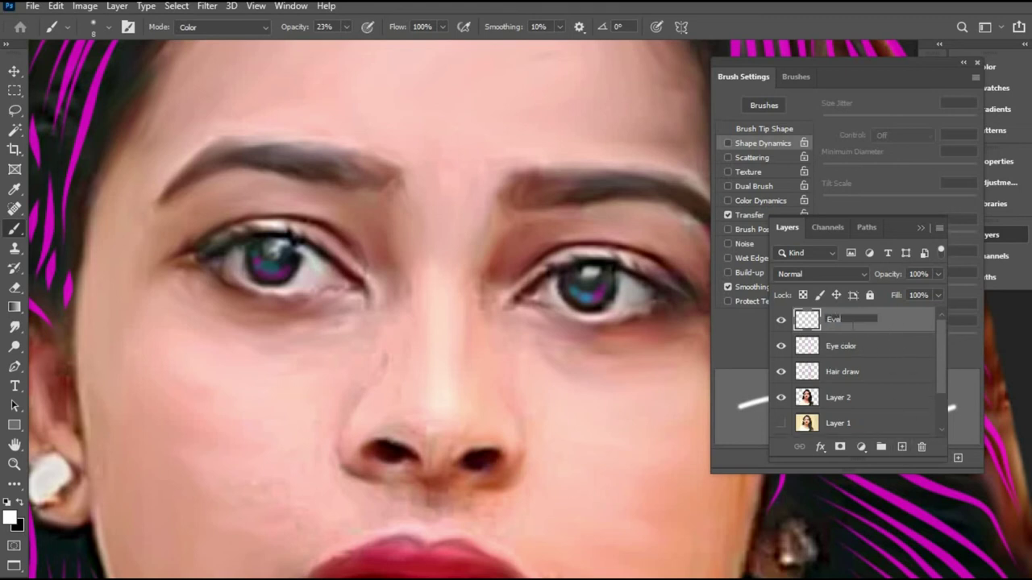
{"action": "type", "text": "Eye white"}
{"action": "key", "text": "Return"}
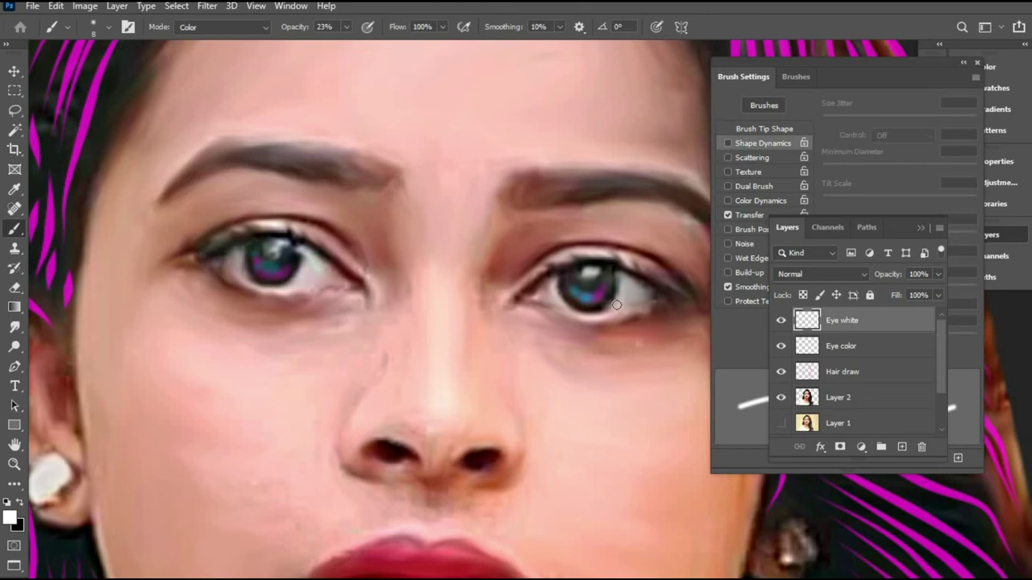
Outline both white areas of the image's right eye with the Pen tool, convert them to a selection and add a new layer.
{"action": "key", "text": "v"}
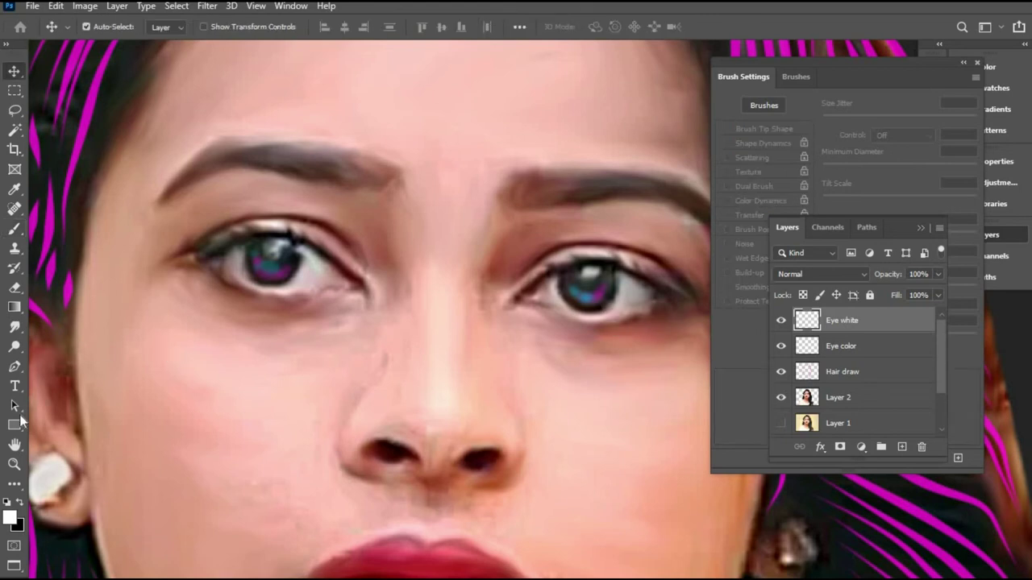
{"action": "left_click", "coordinate": [15, 367]}
{"action": "left_click", "coordinate": [616, 270]}
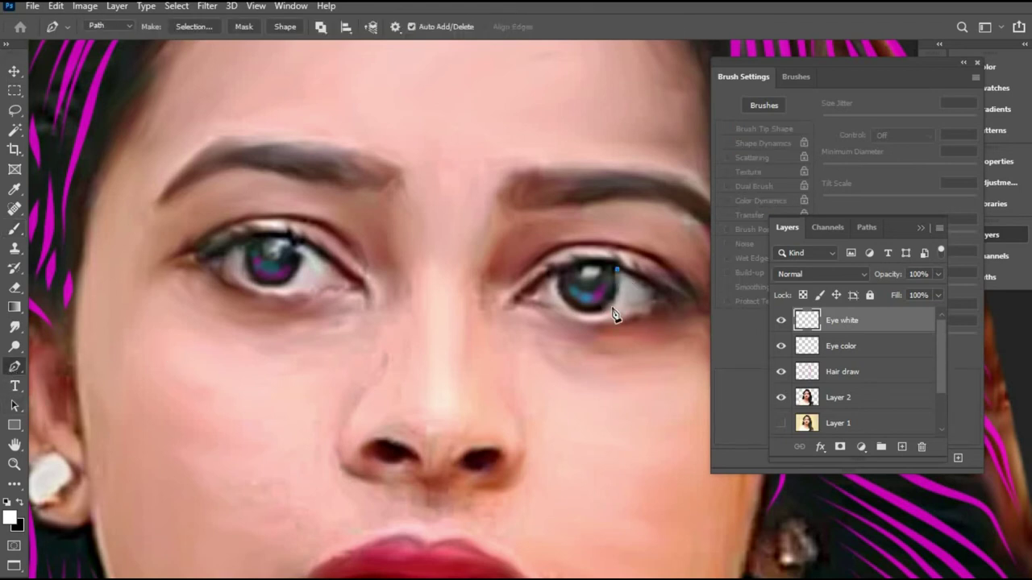
{"action": "left_click_drag", "start_coordinate": [591, 315], "coordinate": [627, 311]}
{"action": "left_click", "coordinate": [654, 297]}
{"action": "left_click", "coordinate": [546, 315], "text": "ctrl"}
{"action": "left_click", "coordinate": [555, 274]}
{"action": "left_click_drag", "start_coordinate": [531, 292], "coordinate": [578, 315]}
{"action": "left_click", "coordinate": [527, 299]}
{"action": "left_click_drag", "start_coordinate": [557, 279], "coordinate": [563, 272]}
{"action": "key", "text": "ctrl+Return"}
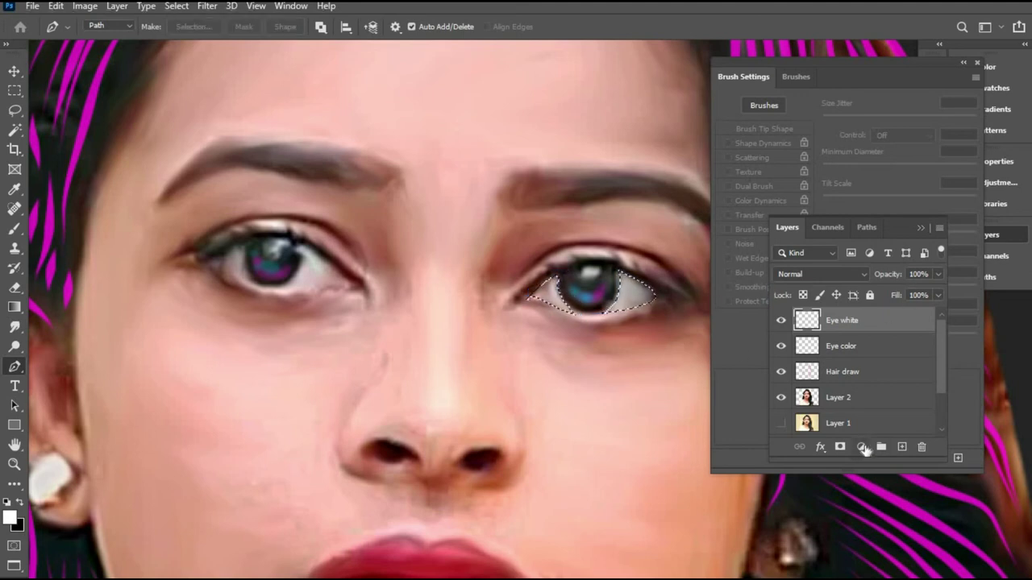
{"action": "left_click", "coordinate": [902, 447]}
Try a white (ffffff) Solid Color fill on the eye-white selection in the Eye white layer with reduced opacity.
{"action": "left_click", "coordinate": [920, 447]}
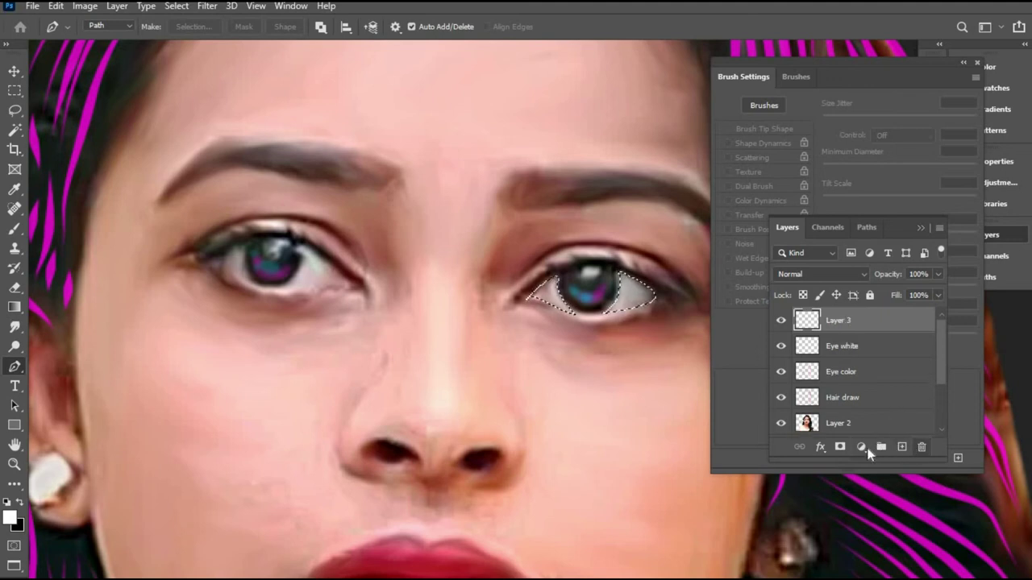
{"action": "left_click", "coordinate": [427, 230]}
{"action": "left_click", "coordinate": [861, 447]}
{"action": "left_click", "coordinate": [818, 177]}
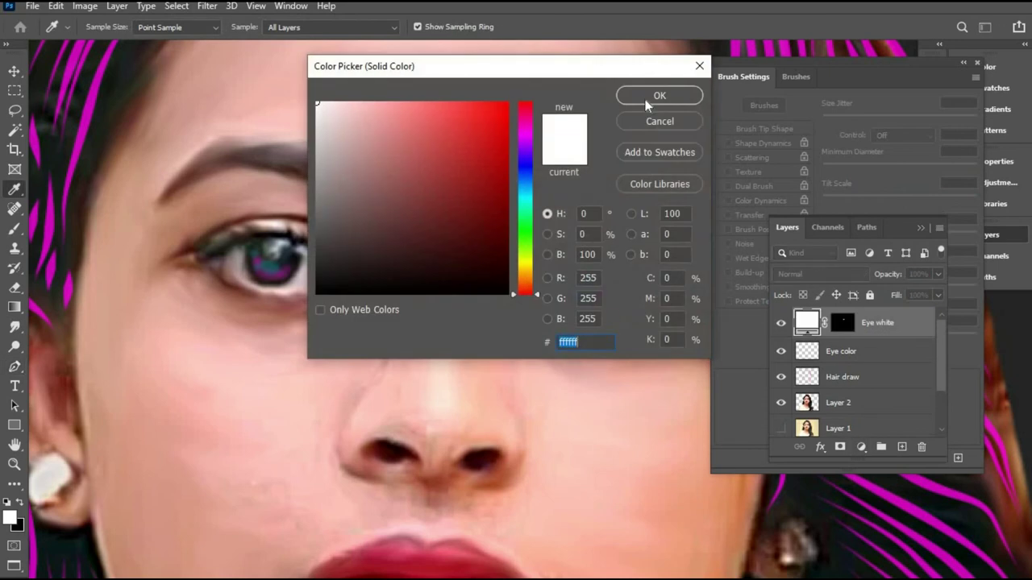
{"action": "left_click", "coordinate": [659, 96]}
{"action": "key", "text": "p"}
{"action": "left_click", "coordinate": [937, 275]}
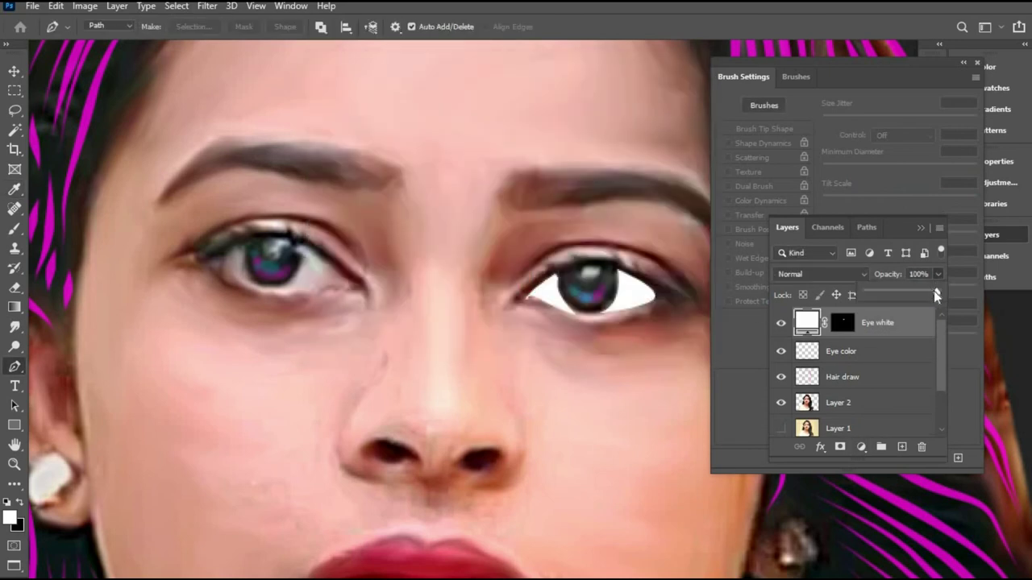
{"action": "left_click_drag", "start_coordinate": [917, 297], "coordinate": [898, 297]}
{"action": "left_click", "coordinate": [589, 352]}
Undo the white fill and its opacity change, back to the active selection on the new layer.
{"action": "key", "text": "ctrl+z"}
{"action": "key", "text": "ctrl+z"}
{"action": "key", "text": "ctrl+z"}
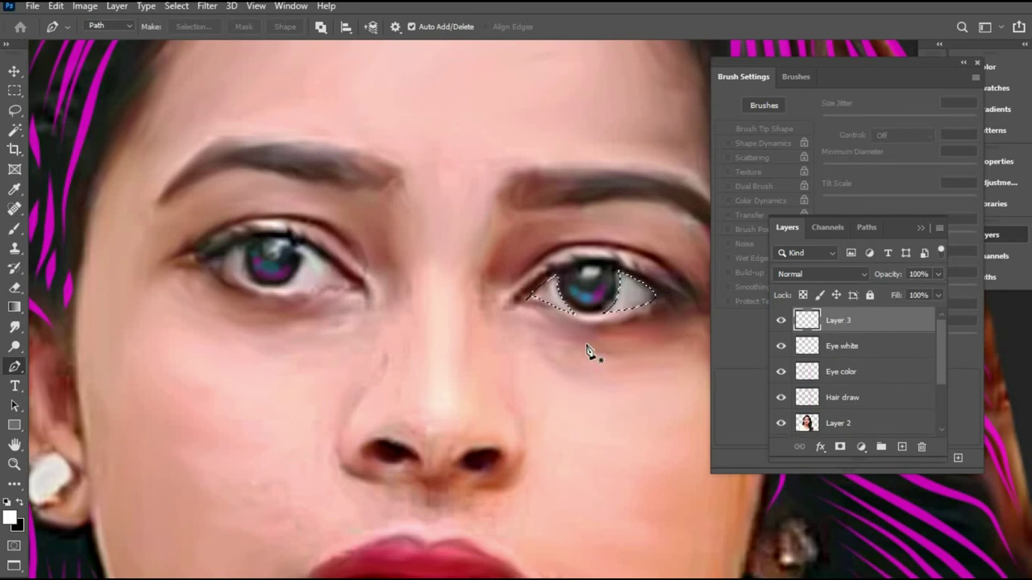
Try to feather the eye-white selection by 20 pixels.
{"action": "key", "text": "shift+F6"}
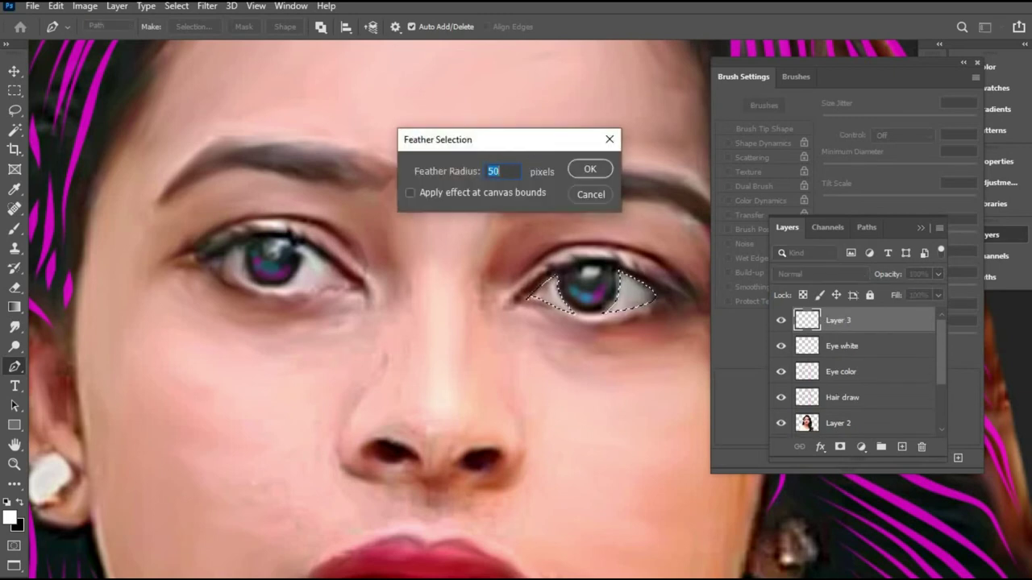
{"action": "type", "text": "20"}
{"action": "left_click", "coordinate": [591, 168]}
{"action": "left_click", "coordinate": [511, 231]}
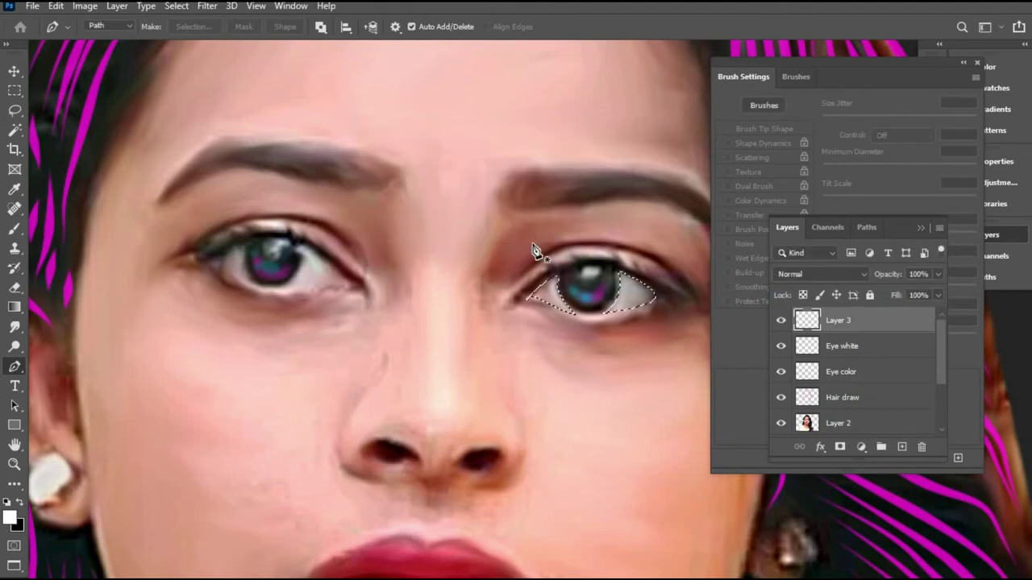
Feather the eye-white selection by 5 pixels, applying the feather twice.
{"action": "key", "text": "shift+F6"}
{"action": "key", "text": "BackSpace"}
{"action": "type", "text": "5"}
{"action": "key", "text": "Return"}
{"action": "key", "text": "shift+F6"}
{"action": "key", "text": "Return"}
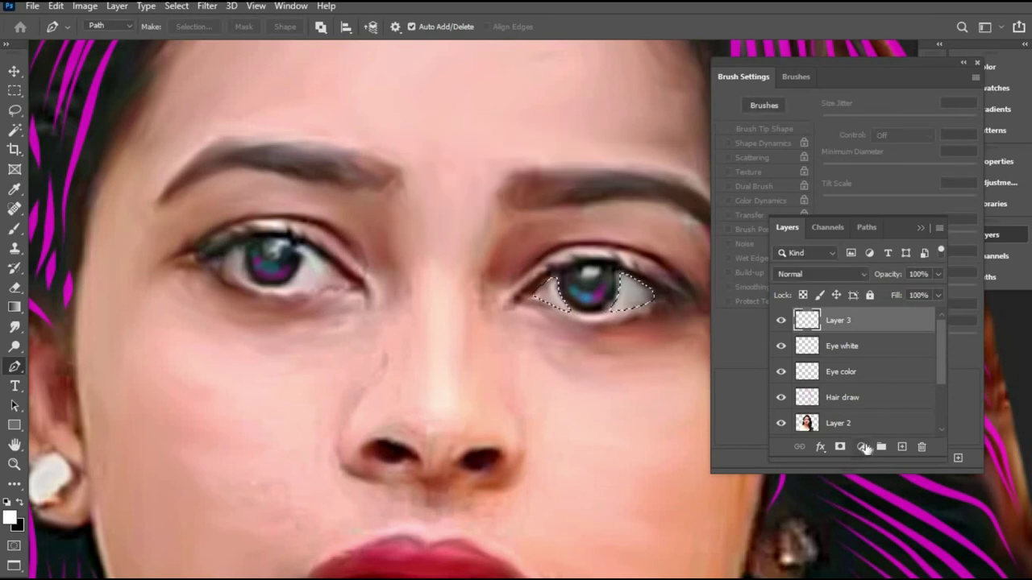
Fill the feathered selection with a white (ffffff) Solid Color layer and lower its opacity to 78%.
{"action": "left_click", "coordinate": [861, 447]}
{"action": "left_click", "coordinate": [892, 178]}
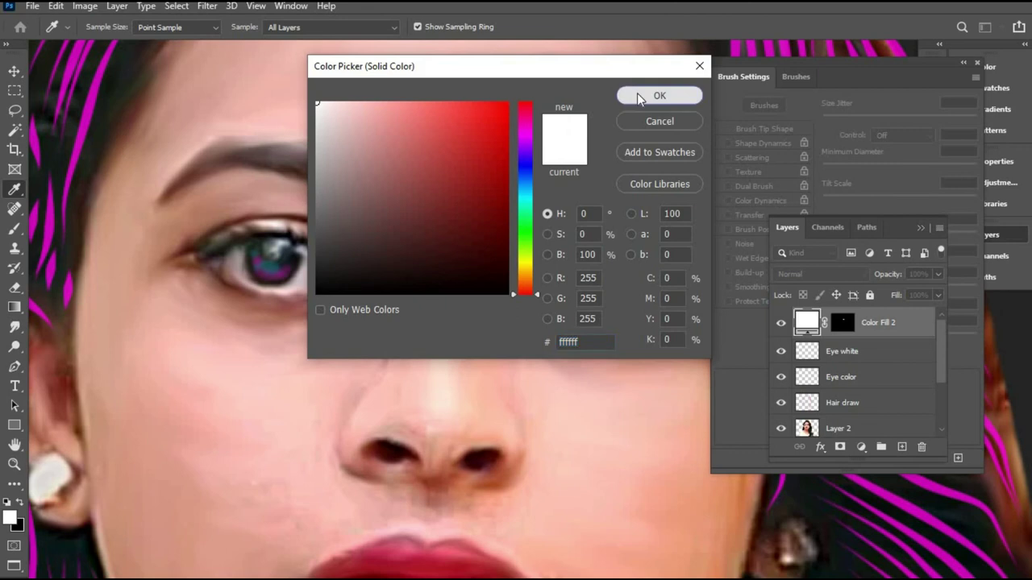
{"action": "left_click", "coordinate": [648, 95]}
{"action": "left_click", "coordinate": [937, 275]}
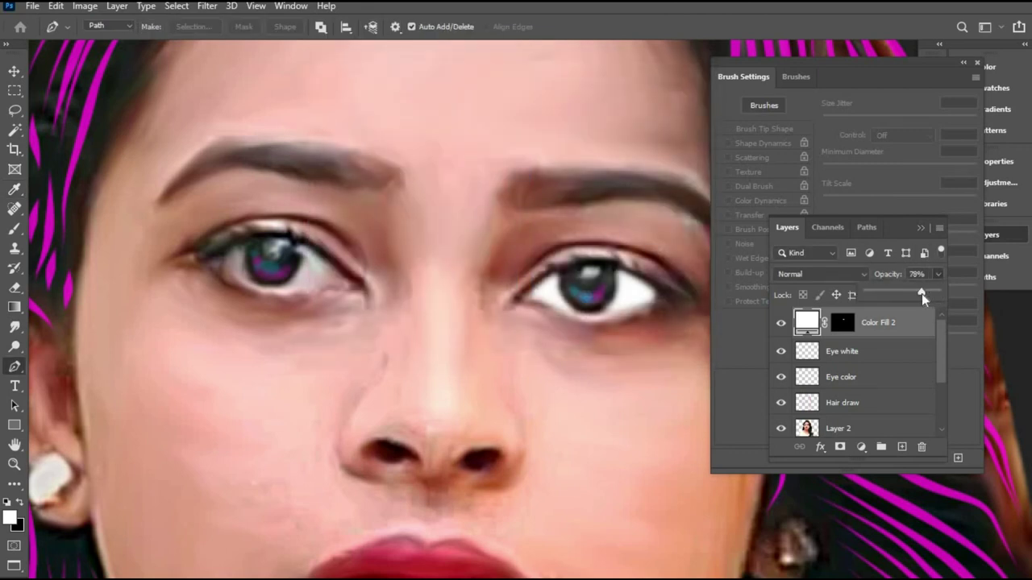
Add a new layer above the white colour fill layer for the other eye.
{"action": "key", "text": "v"}
{"action": "left_click_drag", "start_coordinate": [404, 323], "coordinate": [467, 308]}
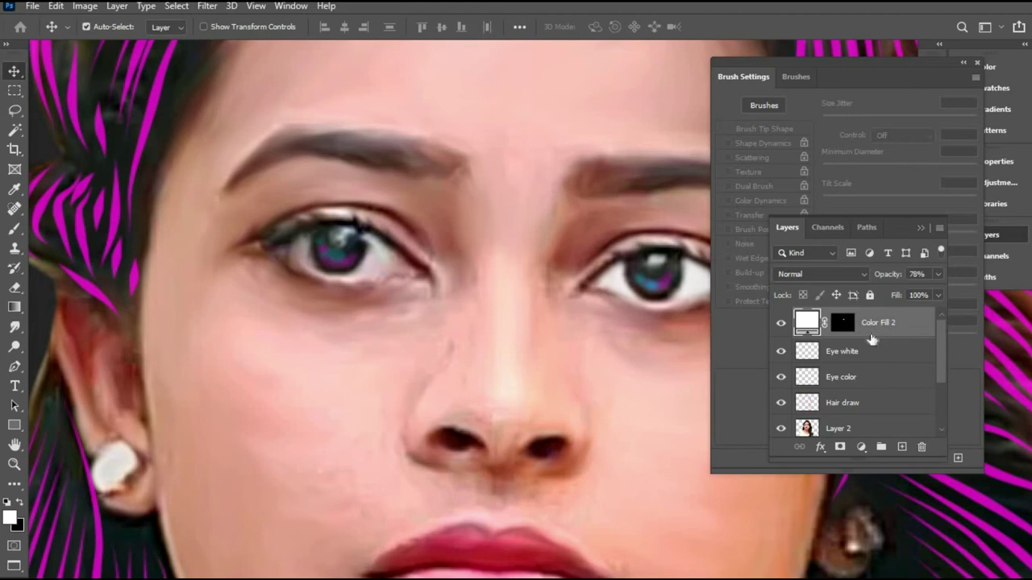
{"action": "key", "text": "ctrl+shift+n"}
{"action": "key", "text": "Return"}
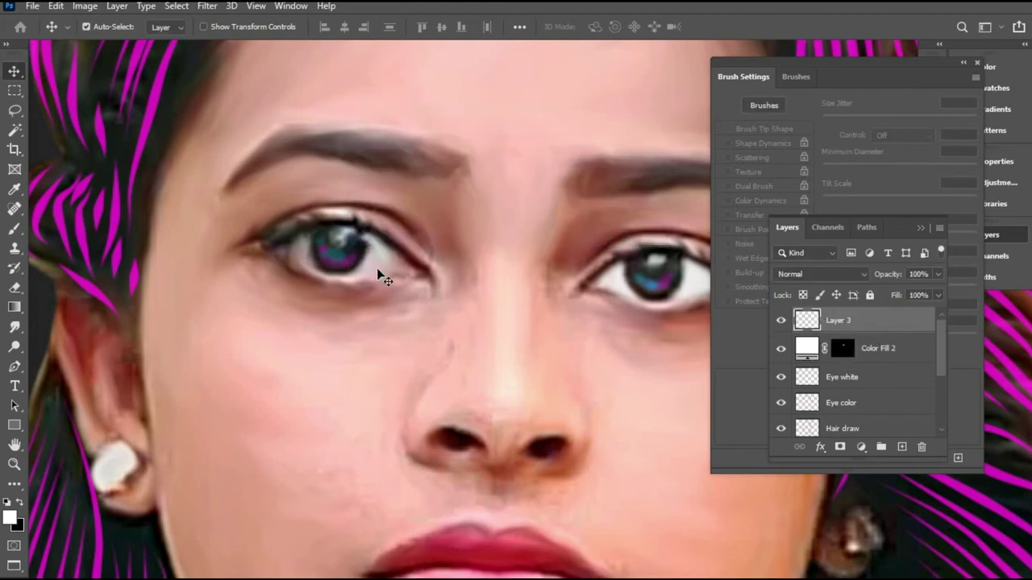
Outline the white area around the iris of the image's left eye with the Pen tool and convert it to a feathered selection.
{"action": "key", "text": "p"}
{"action": "left_click", "coordinate": [364, 237]}
{"action": "left_click_drag", "start_coordinate": [353, 270], "coordinate": [335, 278]}
{"action": "left_click_drag", "start_coordinate": [313, 240], "coordinate": [319, 197]}
{"action": "left_click", "coordinate": [313, 240], "text": "alt"}
{"action": "left_click_drag", "start_coordinate": [311, 236], "coordinate": [374, 280]}
{"action": "left_click_drag", "start_coordinate": [389, 277], "coordinate": [396, 275]}
{"action": "left_click", "coordinate": [410, 273]}
{"action": "left_click", "coordinate": [410, 272]}
{"action": "left_click", "coordinate": [376, 241]}
{"action": "key", "text": "ctrl+Return"}
{"action": "key", "text": "shift+F6"}
{"action": "key", "text": "Return"}
Fill the left eye's selection with a white Solid Color layer and lower its opacity to 77%.
{"action": "left_click", "coordinate": [861, 447]}
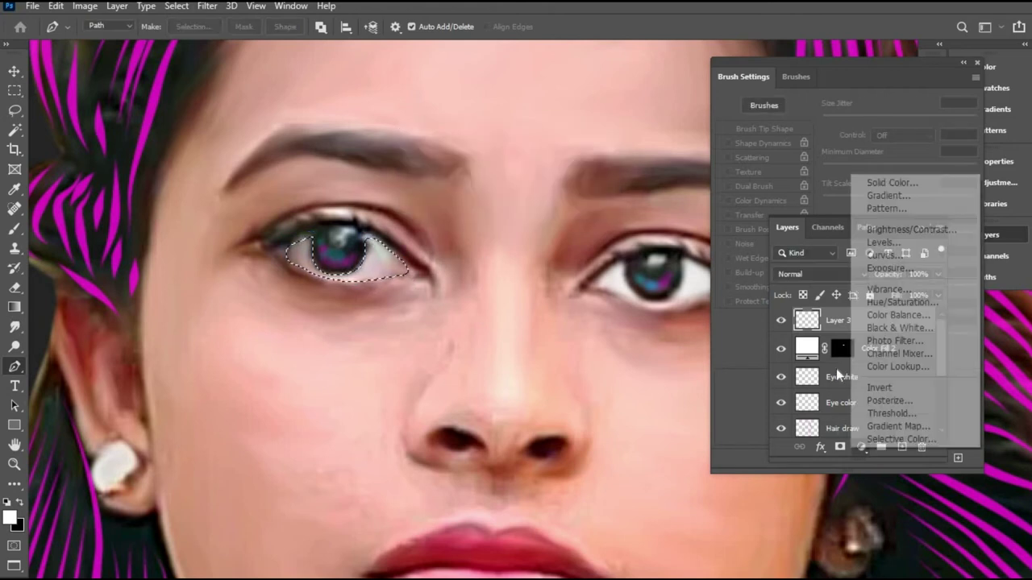
{"action": "left_click", "coordinate": [892, 182]}
{"action": "left_click", "coordinate": [659, 97]}
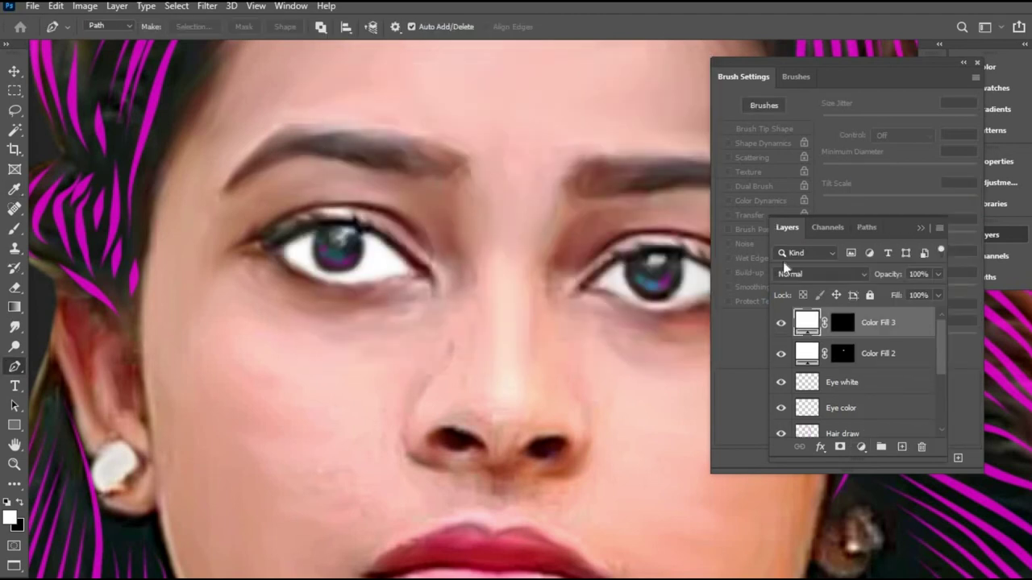
{"action": "left_click", "coordinate": [937, 275]}
{"action": "left_click_drag", "start_coordinate": [934, 291], "coordinate": [921, 292]}
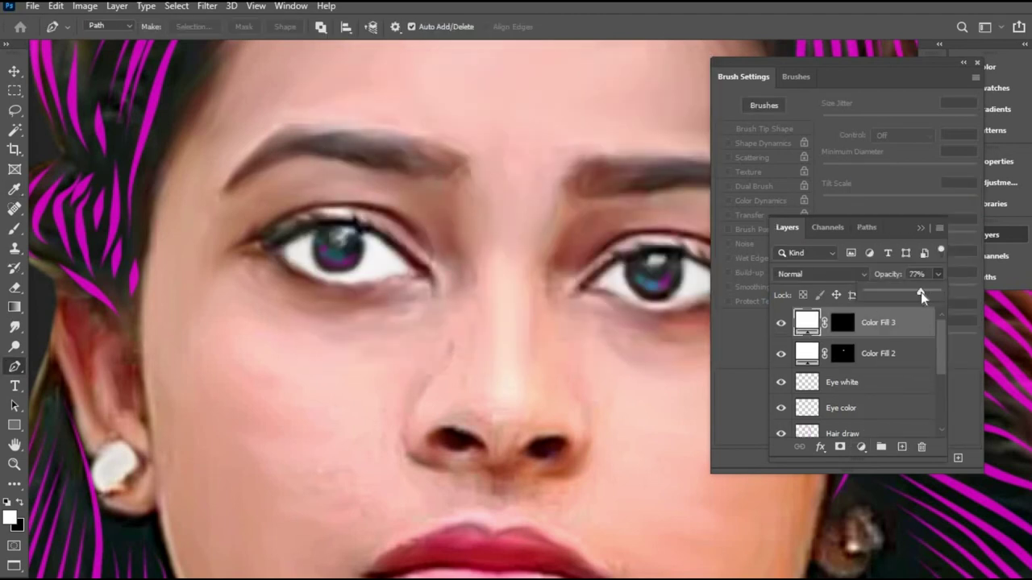
{"action": "left_click", "coordinate": [678, 342]}
Select Layer 2 and switch to the Smudge tool at 47% strength with a 20 px brush to blend the face.
{"action": "key", "text": "ctrl+minus"}
{"action": "key", "text": "f"}
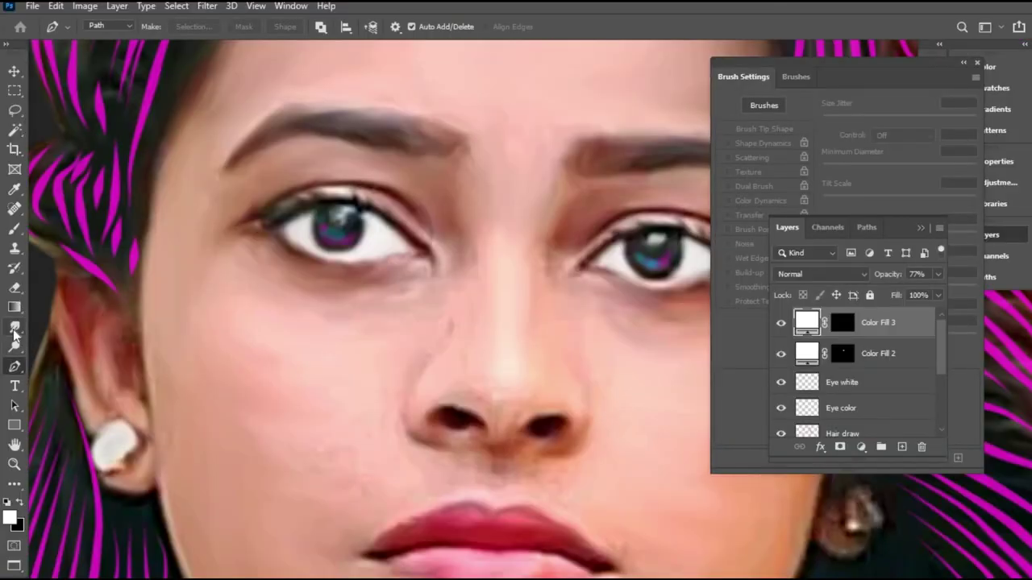
{"action": "left_click", "coordinate": [14, 327]}
{"action": "key", "text": "ctrl+0"}
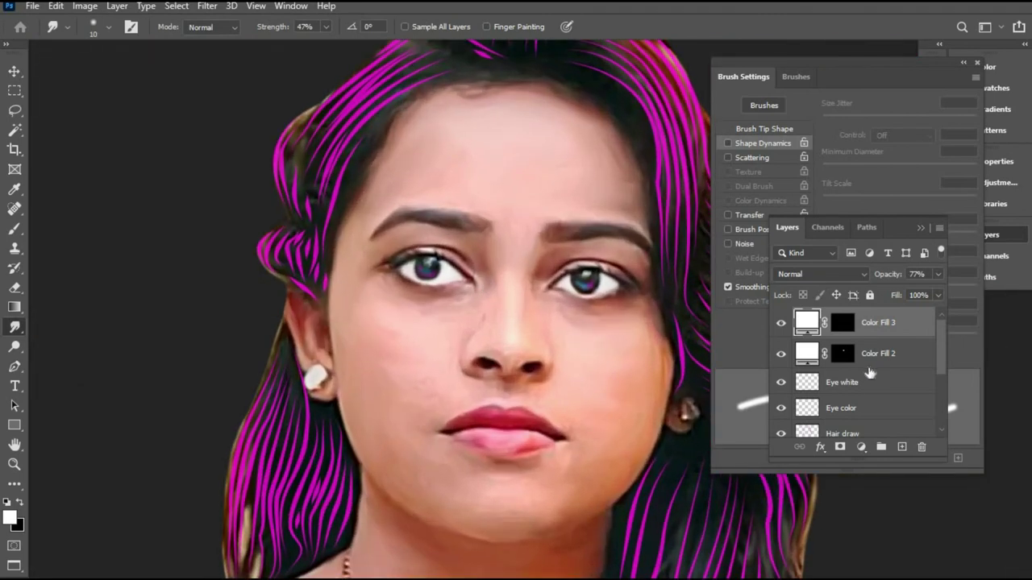
{"action": "scroll", "coordinate": [870, 374], "scroll_direction": "down", "scroll_amount": 3}
{"action": "left_click", "coordinate": [838, 342]}
{"action": "key", "text": "bracketright"}
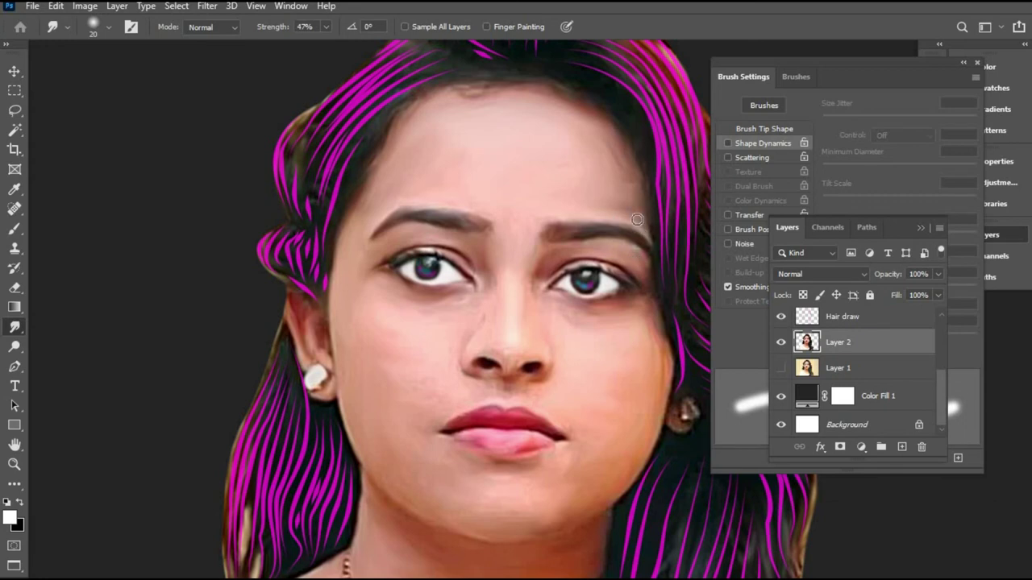
Continue smudging the skin of the face on Layer 2, enlarging the brush to 35 px and then reducing it to 25 px.
{"action": "left_click_drag", "start_coordinate": [451, 184], "coordinate": [394, 79]}
{"action": "key", "text": "bracketright"}
{"action": "key", "text": "bracketright"}
{"action": "key", "text": "bracketright"}
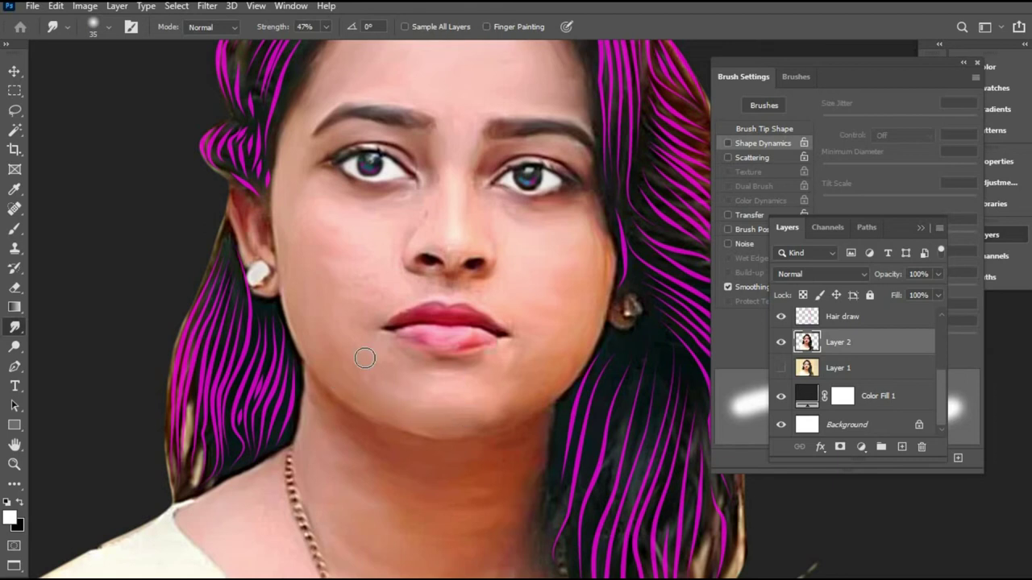
{"action": "key", "text": "bracketleft"}
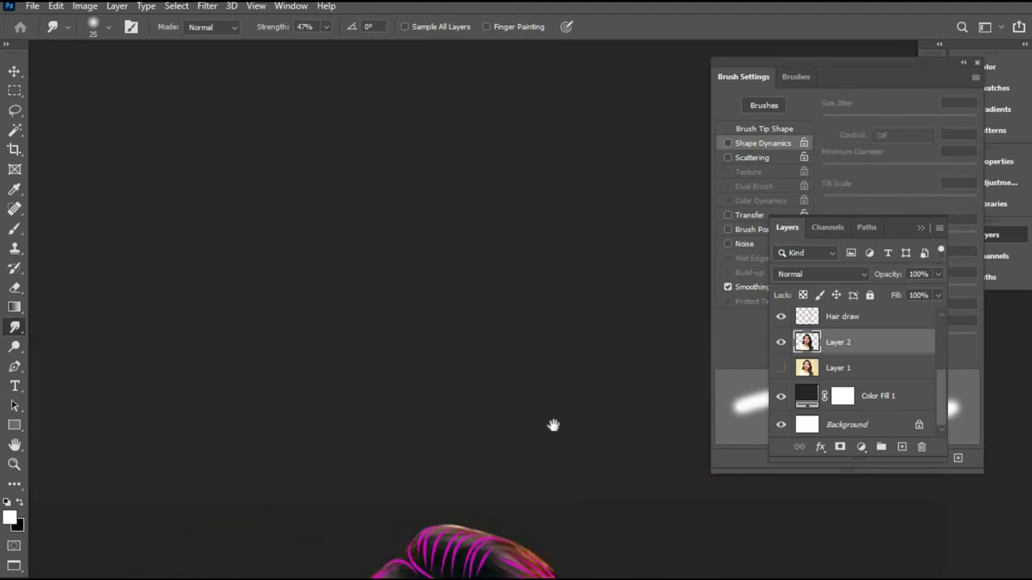
Create a new layer above Layer 2 and name it Color.
{"action": "left_click_drag", "start_coordinate": [553, 425], "coordinate": [506, 145]}
{"action": "mouse_move", "coordinate": [471, 411]}
{"action": "left_mouse_down"}
{"action": "mouse_move", "coordinate": [511, 187]}
{"action": "mouse_move", "coordinate": [516, 196]}
{"action": "left_mouse_up"}
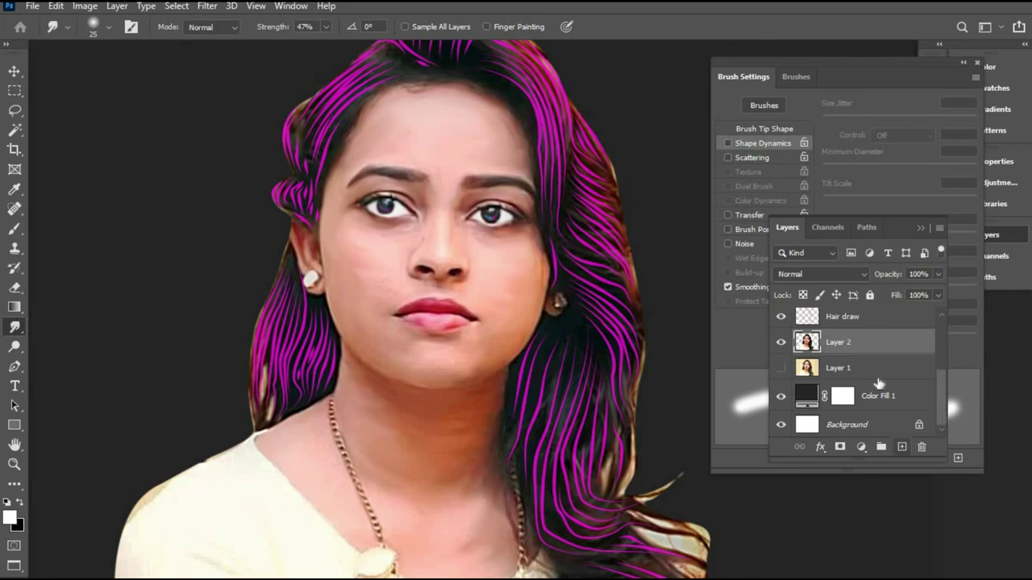
{"action": "left_click", "coordinate": [902, 447]}
{"action": "double_click", "coordinate": [838, 342]}
{"action": "key", "text": "Return"}
Enlarge the Smudge brush to 800 px and lower its strength to 5%.
{"action": "key", "text": "bracketright"}
{"action": "key", "text": "bracketright"}
{"action": "key", "text": "bracketright"}
{"action": "key", "text": "bracketright"}
{"action": "key", "text": "bracketright"}
{"action": "key", "text": "bracketright"}
{"action": "key", "text": "bracketright"}
{"action": "key", "text": "bracketright"}
{"action": "key", "text": "bracketright"}
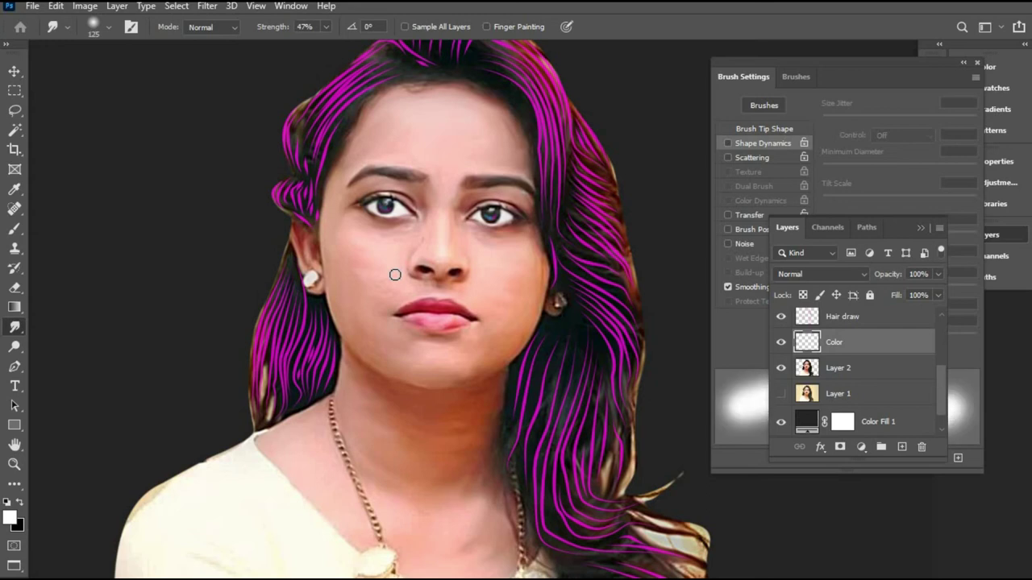
{"action": "left_click", "coordinate": [326, 26]}
{"action": "left_click_drag", "start_coordinate": [327, 45], "coordinate": [300, 50]}
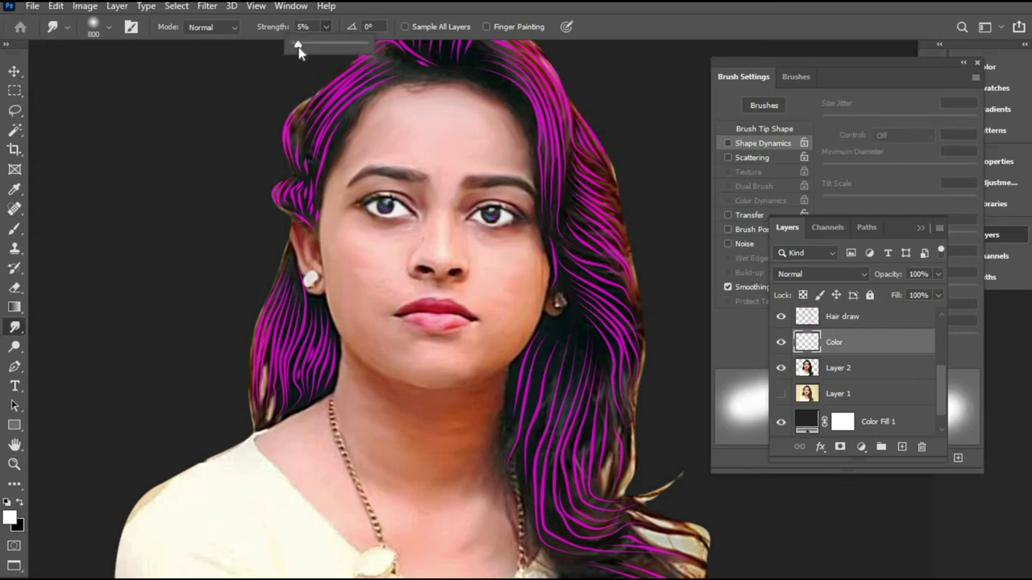
Switch to the Brush tool, lower its opacity to 9% and enlarge the tip to 80 px.
{"action": "key", "text": "b"}
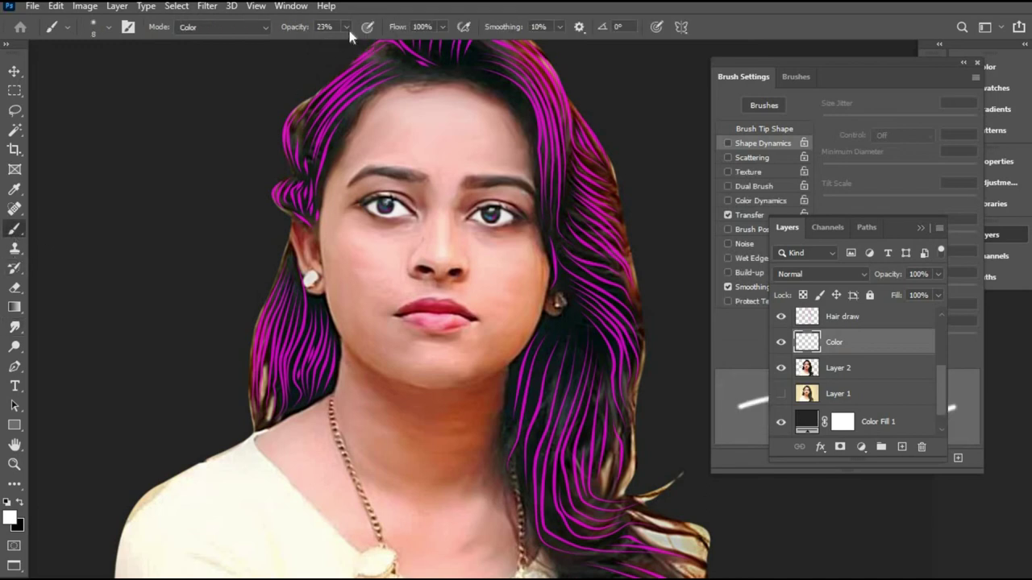
{"action": "left_click", "coordinate": [346, 27]}
{"action": "left_click_drag", "start_coordinate": [347, 46], "coordinate": [338, 50]}
{"action": "key", "text": "bracketright"}
{"action": "key", "text": "bracketright"}
{"action": "key", "text": "bracketright"}
{"action": "key", "text": "bracketright"}
{"action": "key", "text": "bracketright"}
{"action": "key", "text": "bracketright"}
{"action": "key", "text": "bracketright"}
{"action": "key", "text": "bracketright"}
{"action": "key", "text": "bracketright"}
Set the foreground colour to a saturated pink for the blush.
{"action": "left_click", "coordinate": [9, 518]}
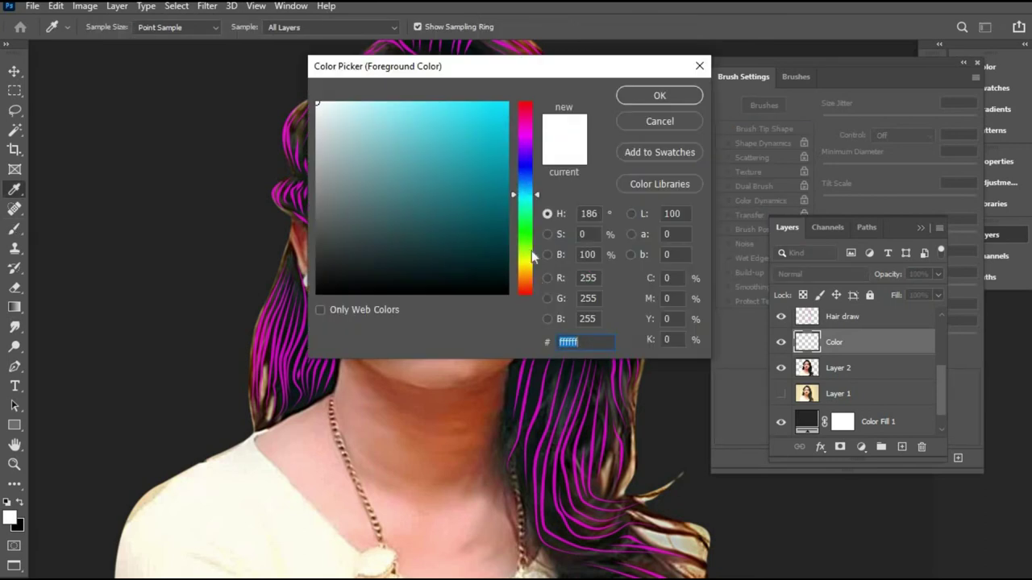
{"action": "left_click", "coordinate": [547, 279]}
{"action": "mouse_move", "coordinate": [401, 235]}
{"action": "left_mouse_down"}
{"action": "mouse_move", "coordinate": [396, 226]}
{"action": "mouse_move", "coordinate": [419, 211]}
{"action": "left_mouse_up"}
{"action": "left_click_drag", "start_coordinate": [529, 194], "coordinate": [524, 109]}
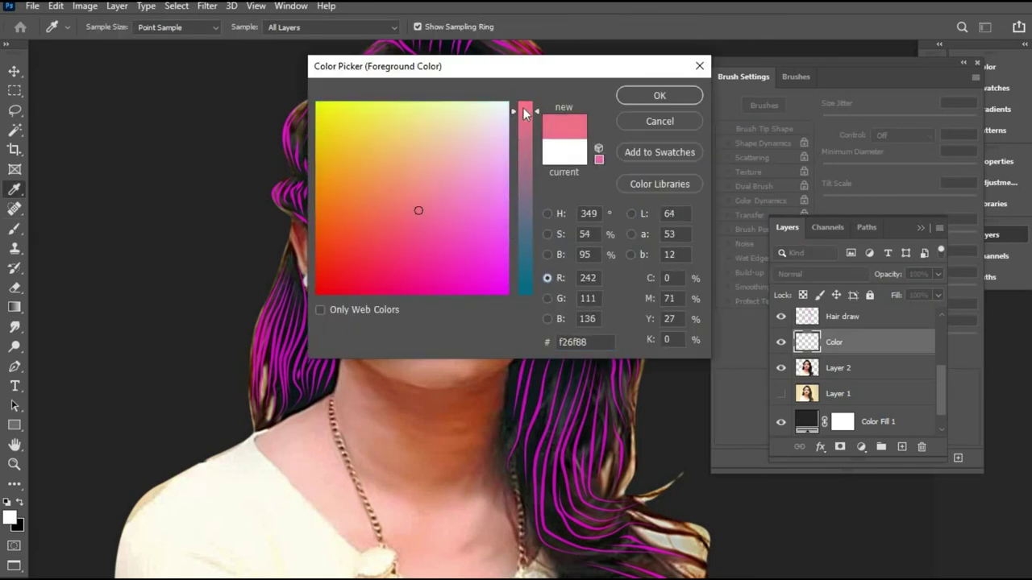
{"action": "mouse_move", "coordinate": [371, 237]}
{"action": "left_mouse_down"}
{"action": "mouse_move", "coordinate": [387, 228]}
{"action": "mouse_move", "coordinate": [410, 241]}
{"action": "left_mouse_up"}
{"action": "key", "text": "Return"}
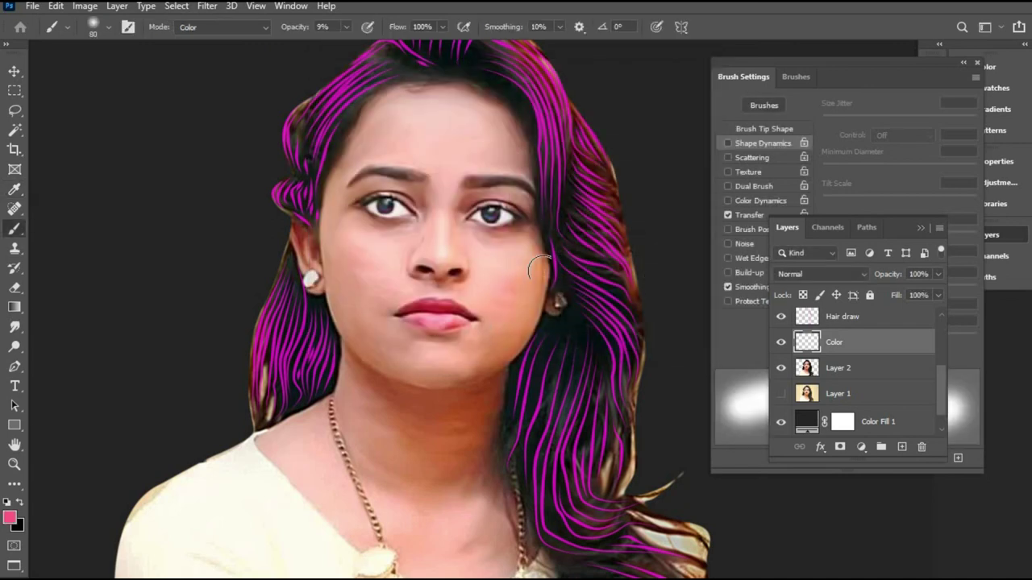
Paint pink blush on both cheeks on the Color layer with a 70 px brush and compare it with the layer hidden.
{"action": "scroll", "coordinate": [536, 268], "scroll_direction": "up", "scroll_amount": 1}
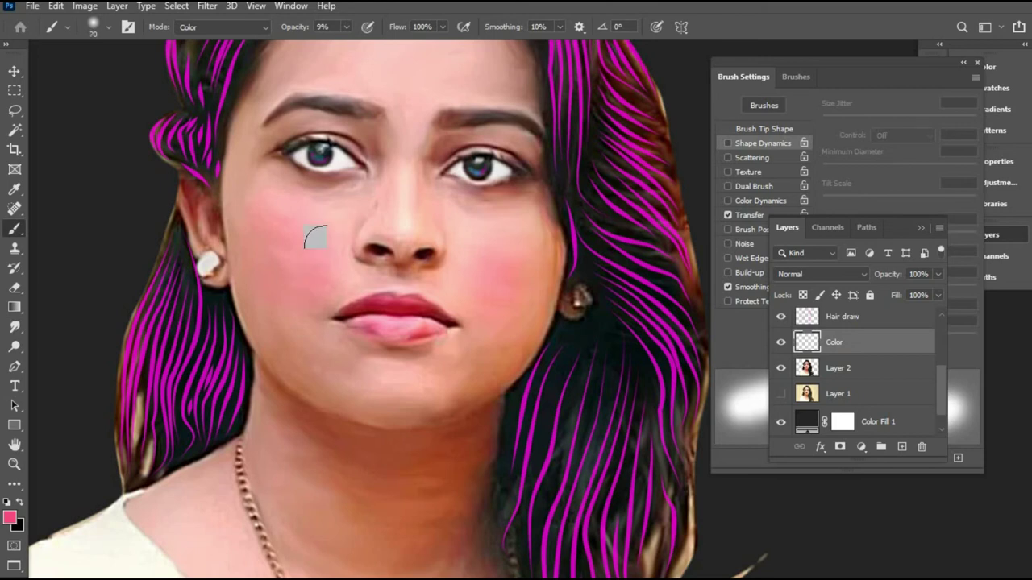
{"action": "key", "text": "bracketleft"}
{"action": "key", "text": "bracketleft"}
{"action": "key", "text": "bracketleft"}
{"action": "key", "text": "bracketleft"}
{"action": "key", "text": "bracketright"}
{"action": "key", "text": "bracketright"}
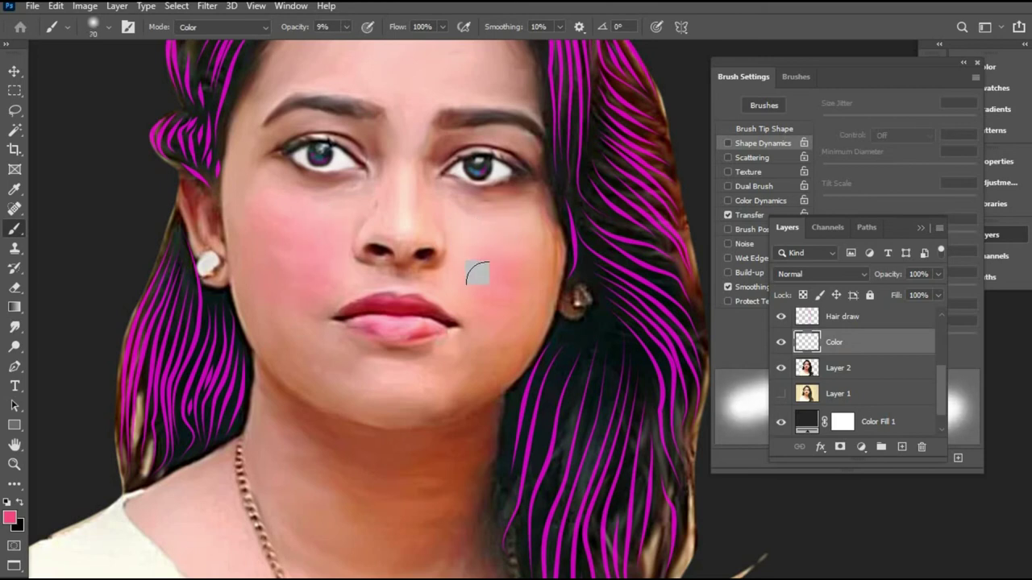
{"action": "left_click", "coordinate": [781, 342]}
{"action": "left_click", "coordinate": [781, 342]}
{"action": "key", "text": "ctrl+minus"}
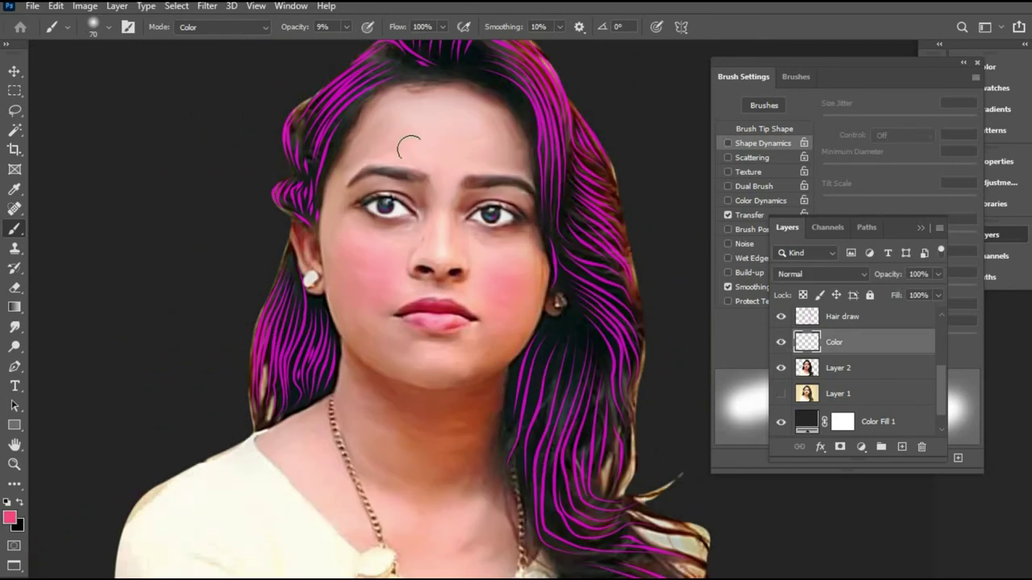
Set the foreground to light orange f7b77b, tint the facial skin with a brush of up to 200 px and compare with the Color layer hidden.
{"action": "left_click", "coordinate": [12, 520]}
{"action": "left_click", "coordinate": [408, 154]}
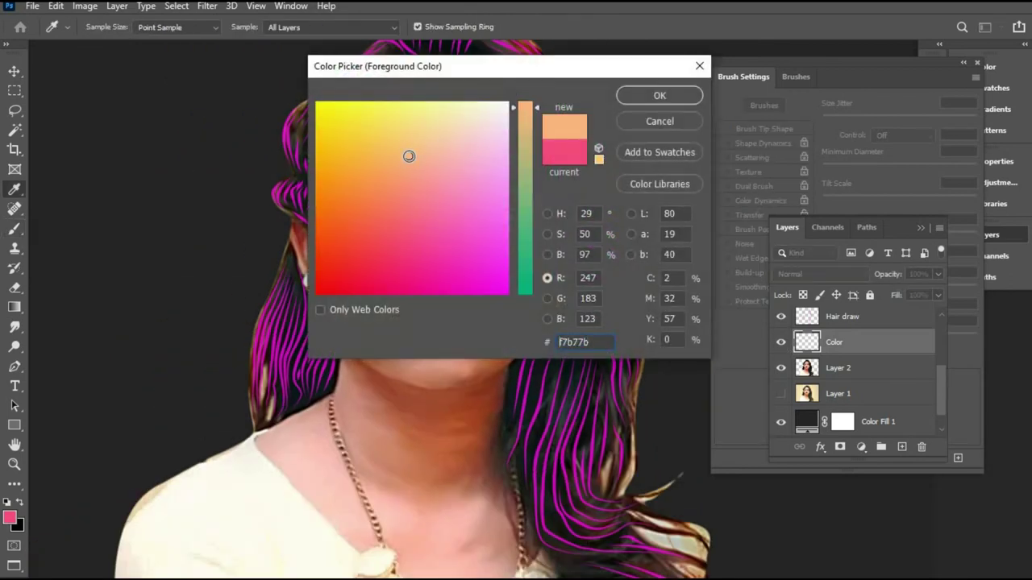
{"action": "key", "text": "Return"}
{"action": "key", "text": "bracketright"}
{"action": "key", "text": "bracketright"}
{"action": "key", "text": "bracketright"}
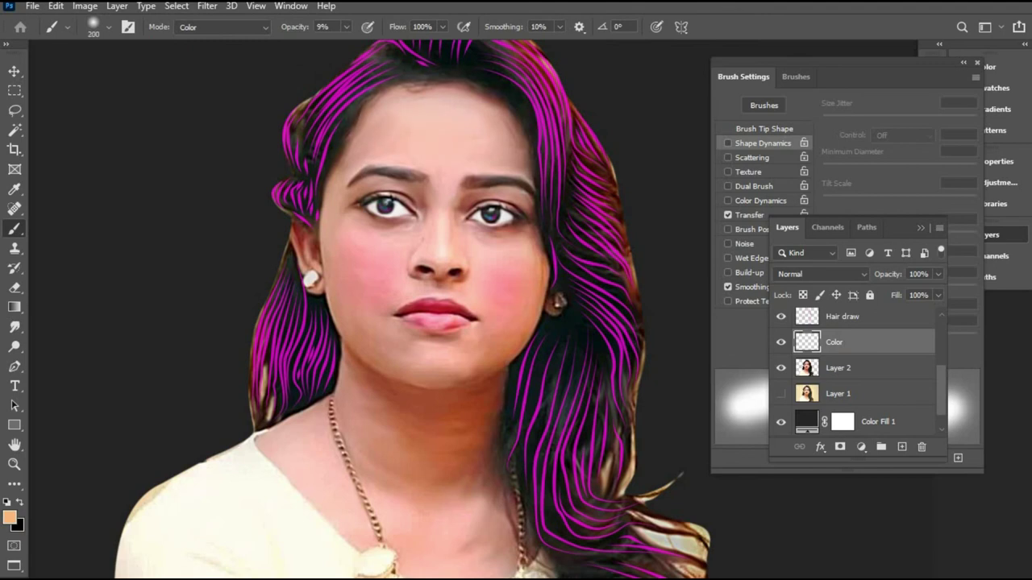
{"action": "left_click", "coordinate": [781, 342]}
{"action": "left_click", "coordinate": [781, 341]}
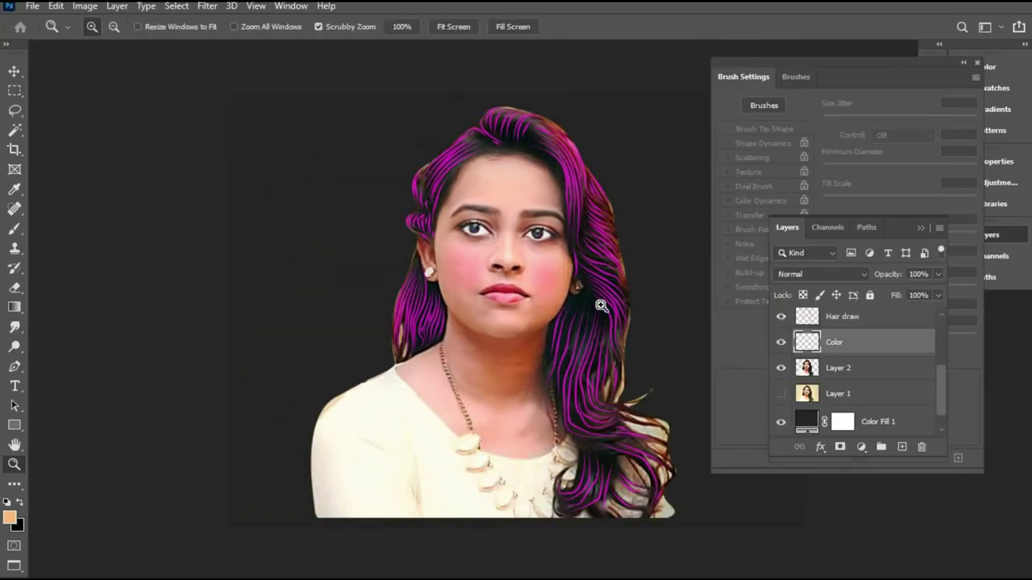
{"action": "key", "text": "v"}
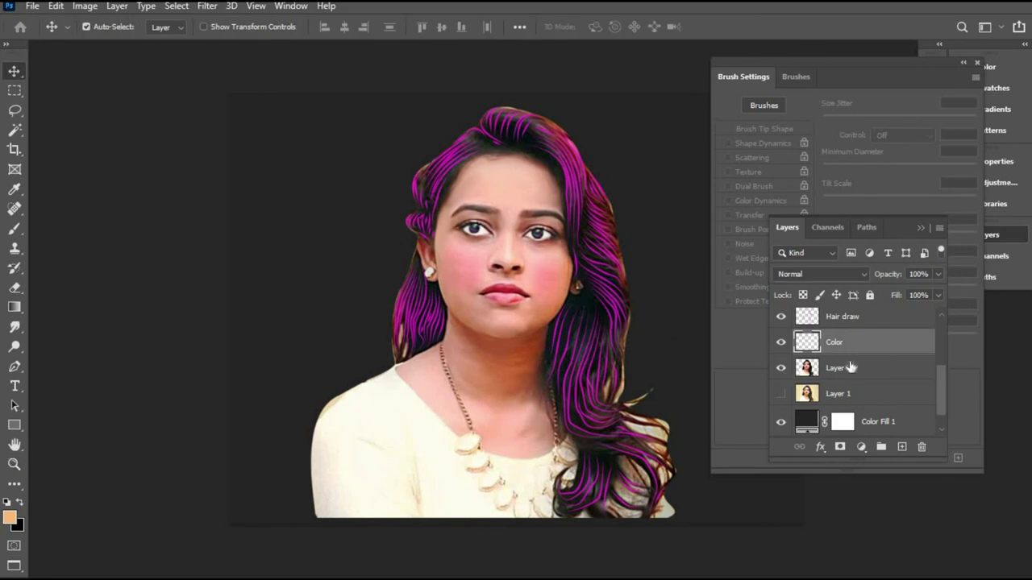
{"action": "left_click", "coordinate": [861, 447]}
{"action": "left_click", "coordinate": [874, 187]}
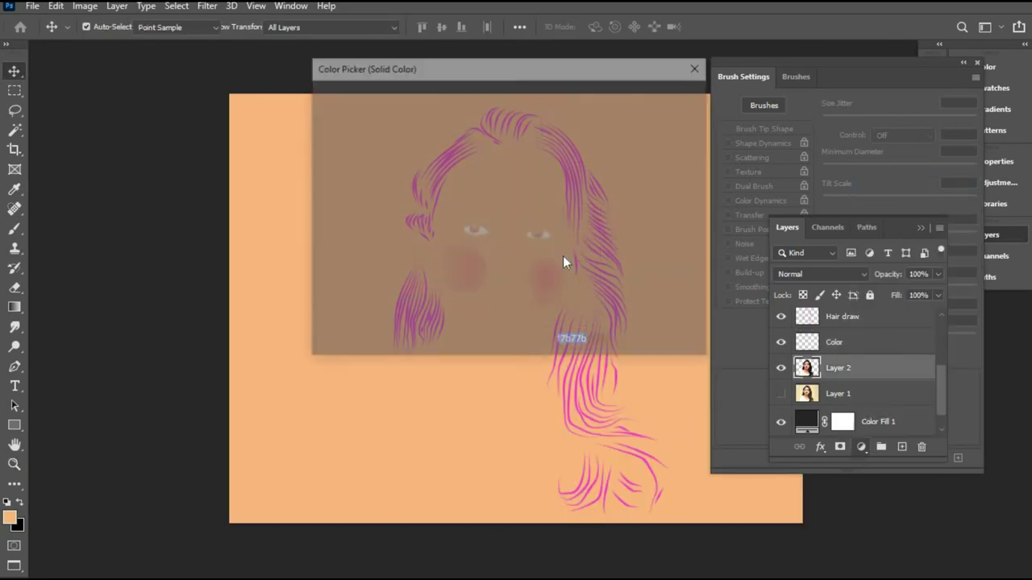
{"action": "left_click", "coordinate": [657, 121]}
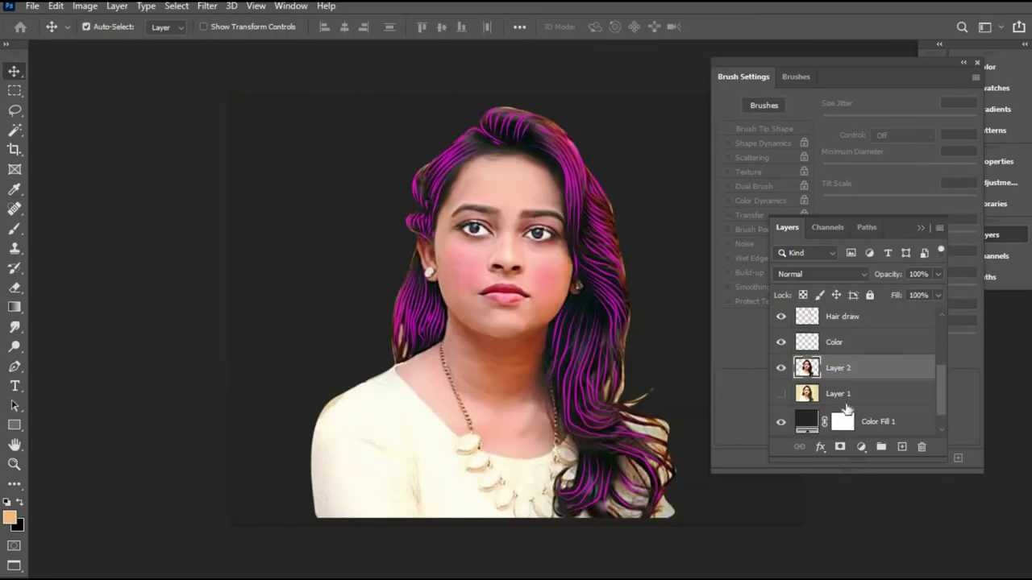
Create a new empty layer directly above Layer 2.
{"action": "left_click", "coordinate": [854, 397]}
{"action": "left_click", "coordinate": [840, 374]}
{"action": "left_click", "coordinate": [901, 446]}
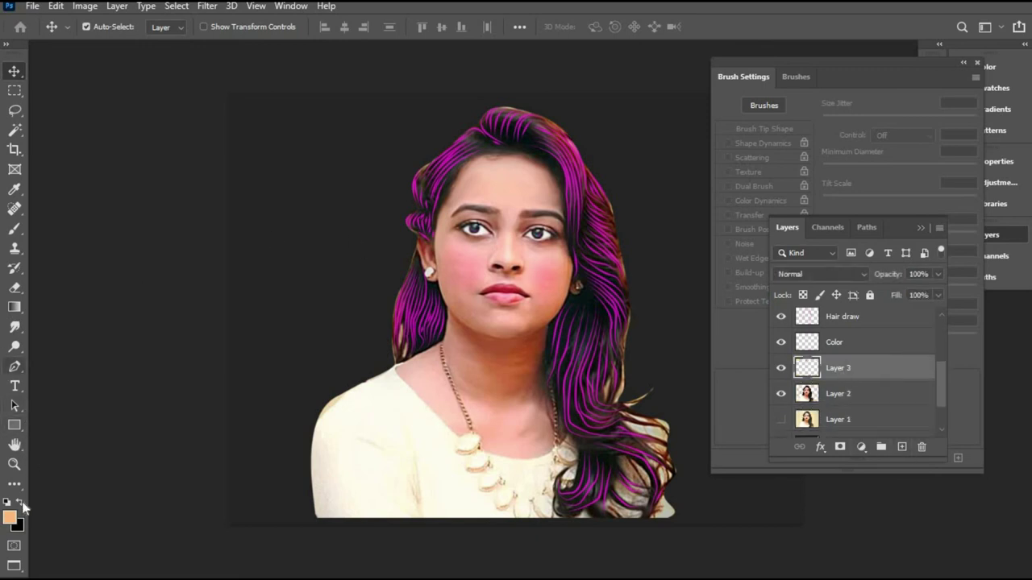
Select the Brush tool and choose the cloud brush preset.
{"action": "left_click", "coordinate": [15, 229]}
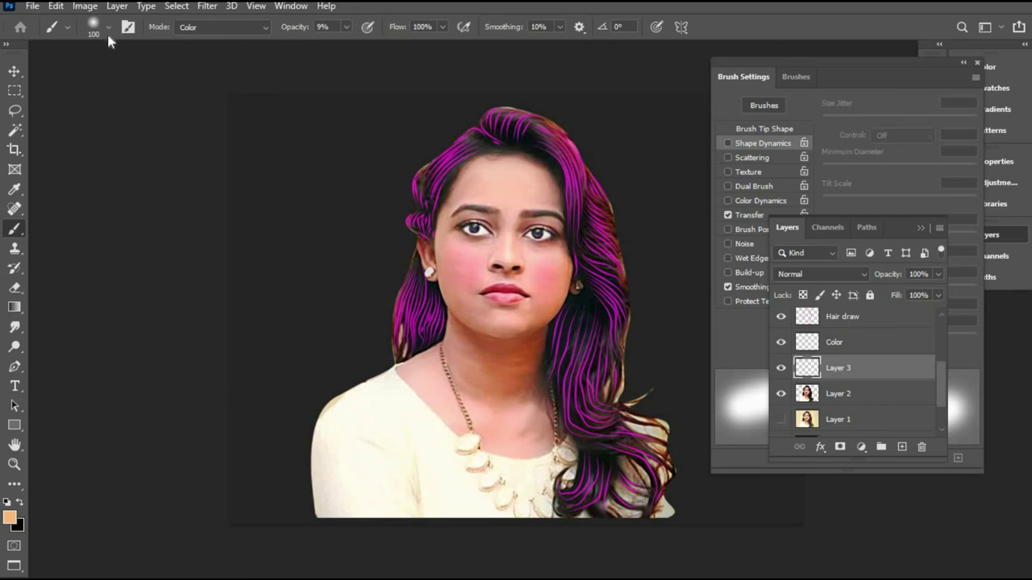
{"action": "left_click", "coordinate": [107, 29]}
{"action": "scroll", "coordinate": [134, 291], "scroll_direction": "down", "scroll_amount": 10}
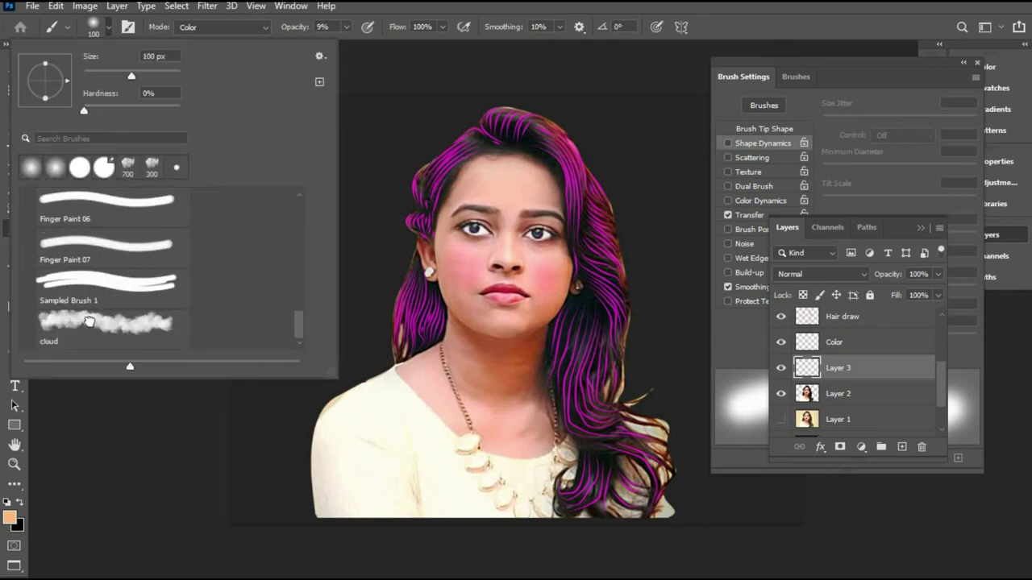
{"action": "left_click", "coordinate": [135, 333]}
{"action": "key", "text": "Return"}
{"action": "key", "text": "Tab"}
{"action": "key", "text": "Tab"}
Set the foreground to orange, enlarge the cloud brush to 1300 px and paint faint clouds around the head on Layer 3.
{"action": "left_click", "coordinate": [9, 517]}
{"action": "left_click_drag", "start_coordinate": [409, 155], "coordinate": [357, 214]}
{"action": "key", "text": "Return"}
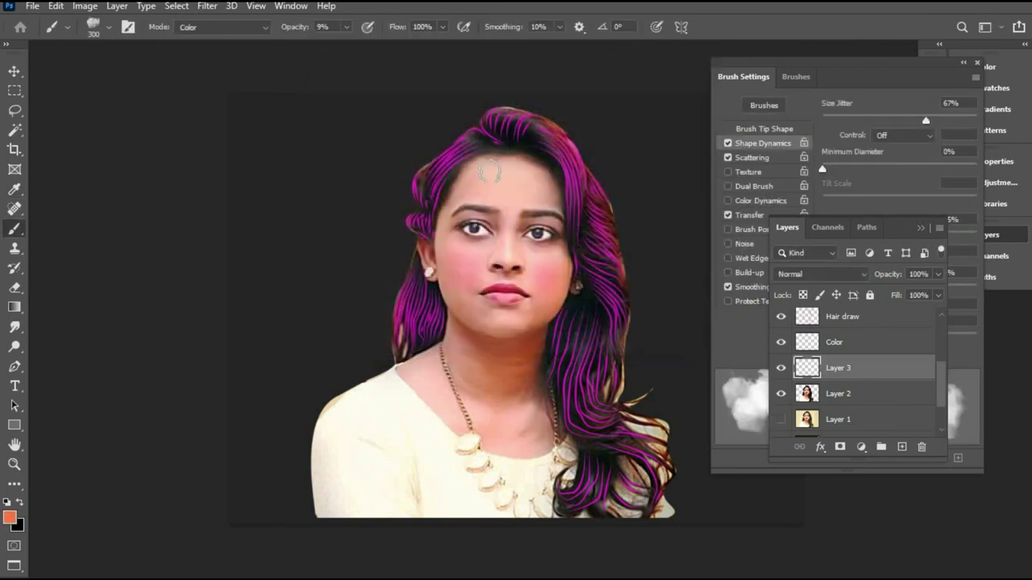
{"action": "key", "text": "Tab"}
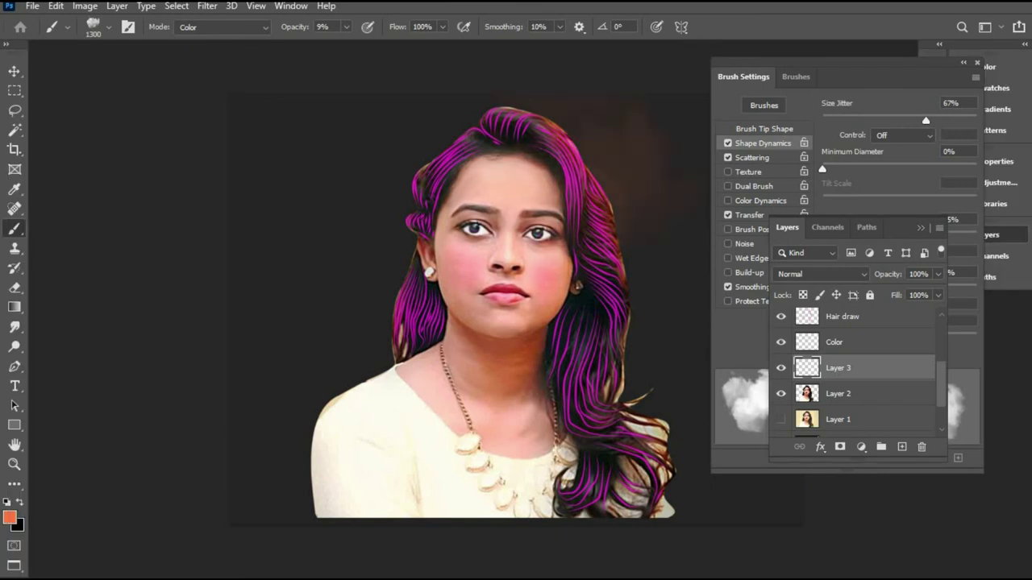
Move Layer 3 below Layer 2 and close the brush settings.
{"action": "left_click_drag", "start_coordinate": [818, 371], "coordinate": [834, 405]}
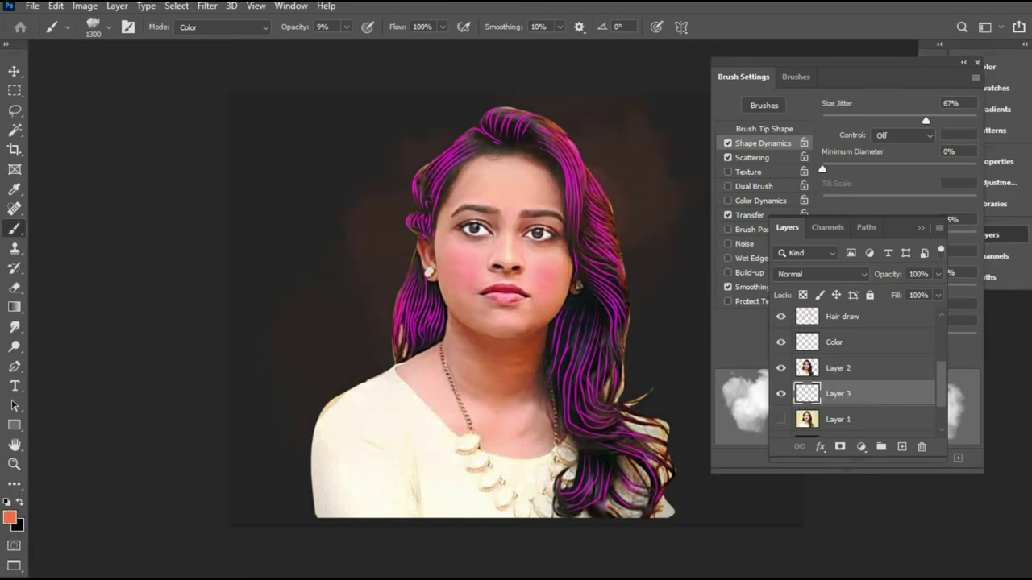
{"action": "left_click", "coordinate": [933, 75]}
{"action": "left_click_drag", "start_coordinate": [932, 74], "coordinate": [989, 58]}
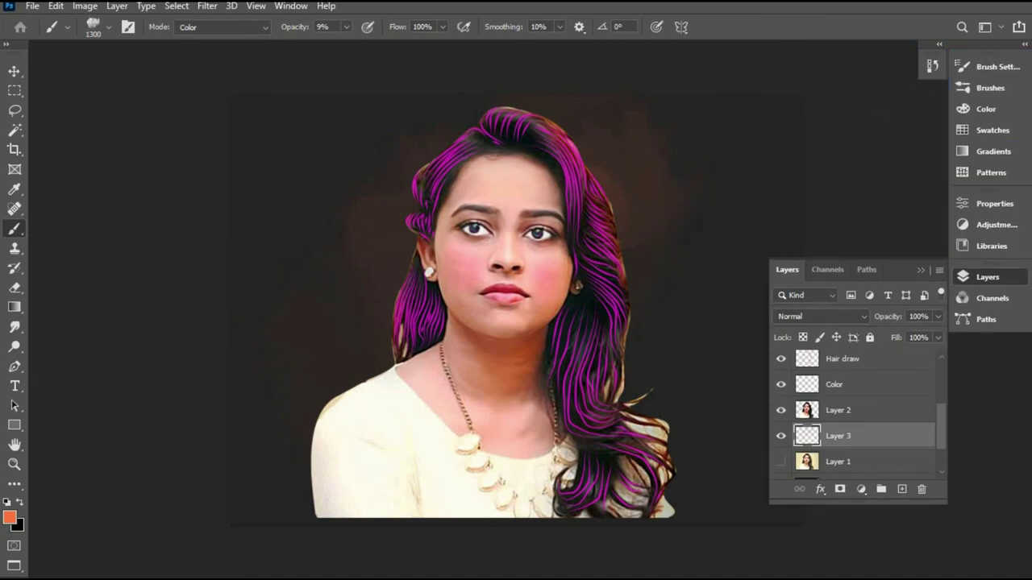
Raise the brush opacity to 37% and paint stronger orange clouds around the woman's hair on Layer 3.
{"action": "left_click", "coordinate": [382, 197]}
{"action": "left_click", "coordinate": [352, 218]}
{"action": "key", "text": "Return"}
{"action": "left_click_drag", "start_coordinate": [346, 27], "coordinate": [367, 45]}
{"action": "left_click", "coordinate": [403, 230]}
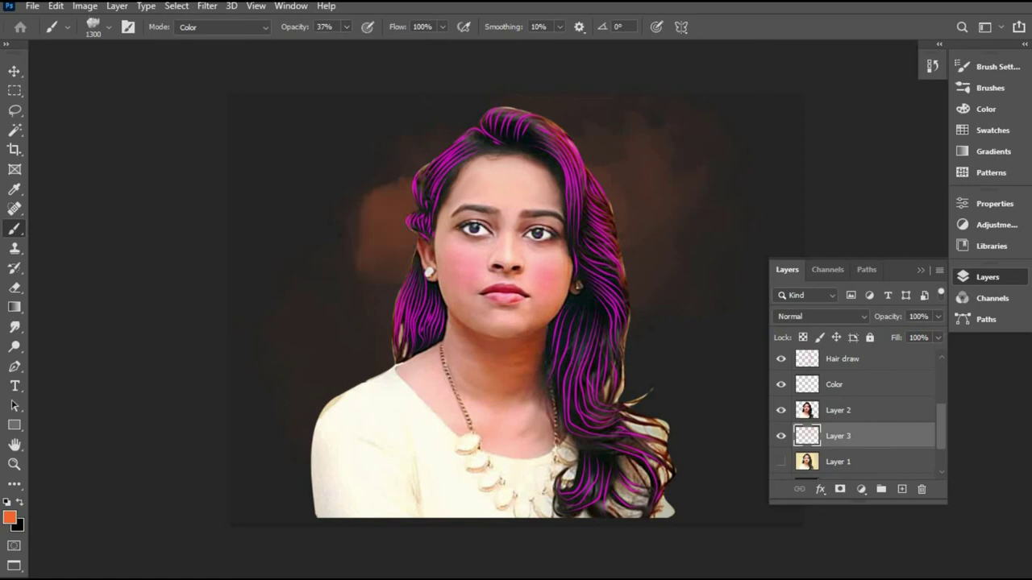
{"action": "left_click", "coordinate": [410, 161]}
{"action": "left_click", "coordinate": [366, 270]}
{"action": "left_click_drag", "start_coordinate": [468, 161], "coordinate": [572, 233]}
{"action": "left_click", "coordinate": [622, 267]}
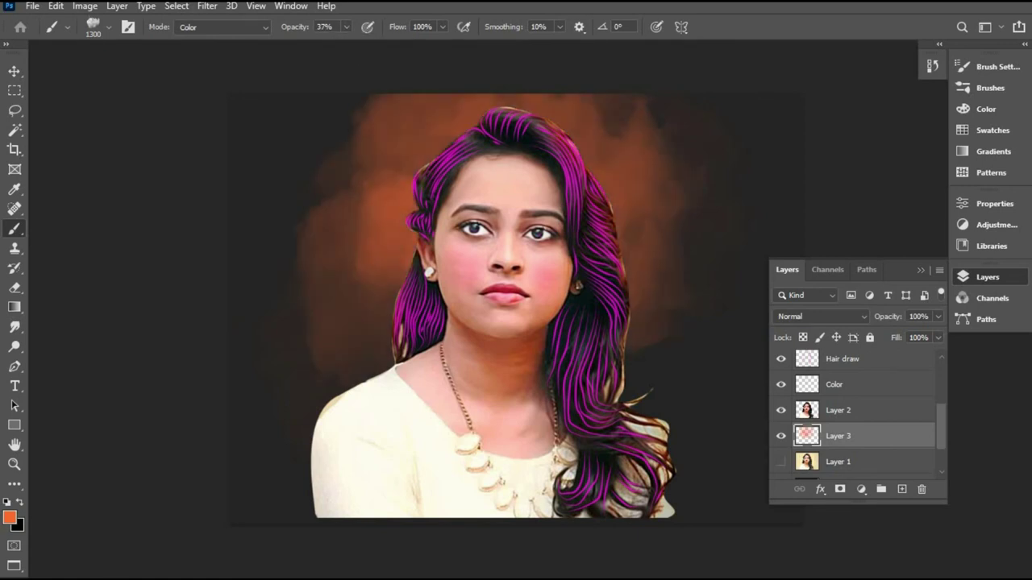
Extend the orange clouds down both sides towards the shoulders and brighten them beside the hair.
{"action": "left_click_drag", "start_coordinate": [355, 234], "coordinate": [299, 419]}
{"action": "left_click", "coordinate": [690, 368]}
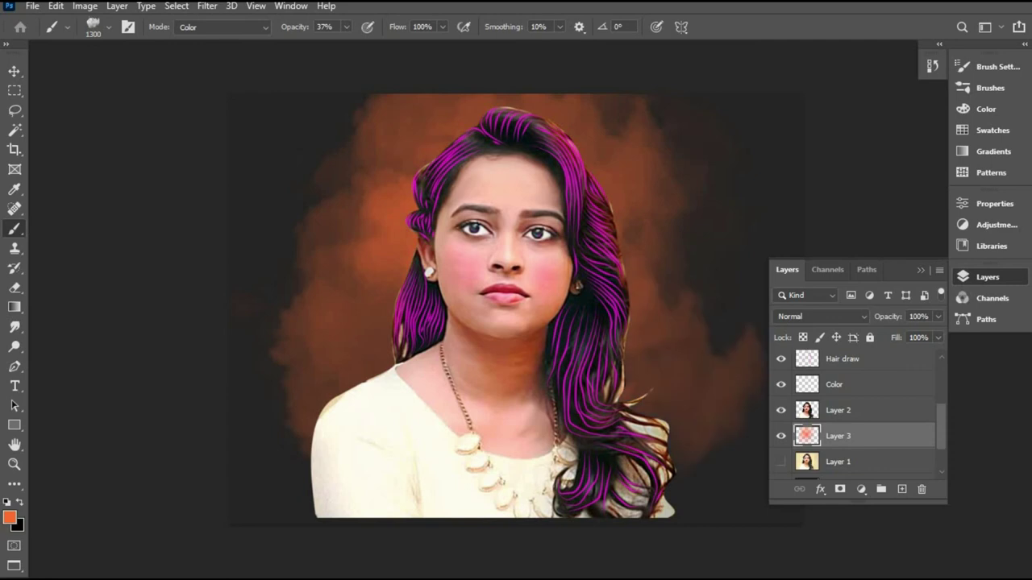
{"action": "left_click", "coordinate": [633, 202]}
{"action": "left_click", "coordinate": [395, 222]}
{"action": "key", "text": "f"}
{"action": "key", "text": "Tab"}
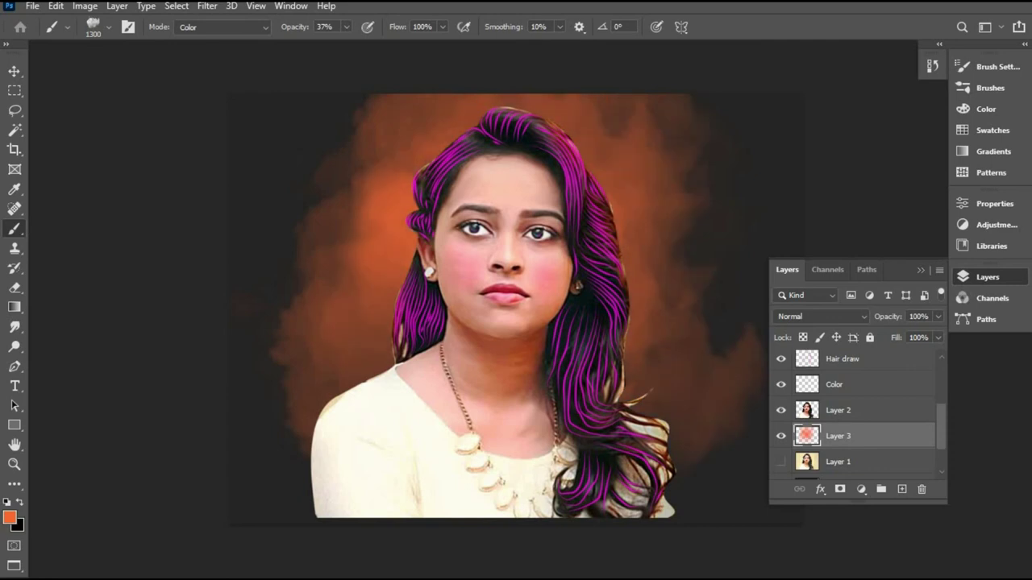
Set the foreground colour to magenta f72cfb for the brush.
{"action": "left_click", "coordinate": [9, 517]}
{"action": "mouse_move", "coordinate": [422, 229]}
{"action": "left_mouse_down"}
{"action": "mouse_move", "coordinate": [454, 221]}
{"action": "mouse_move", "coordinate": [505, 260]}
{"action": "left_mouse_up"}
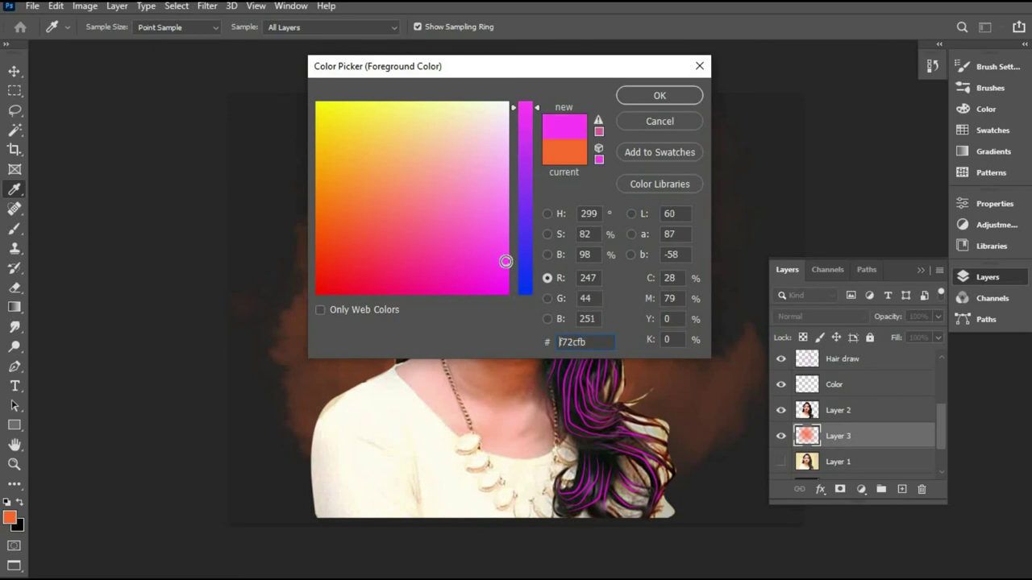
{"action": "key", "text": "Return"}
{"action": "key", "text": "b"}
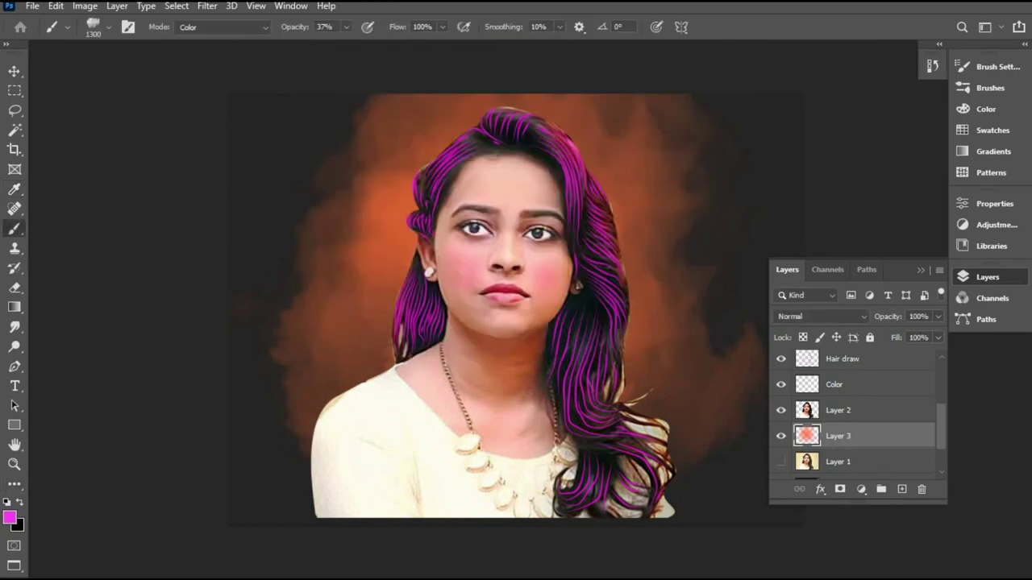
Paint magenta clouds along the outer sides and lower corners of the background on Layer 3, redoing one stroke.
{"action": "left_click", "coordinate": [720, 238]}
{"action": "left_click", "coordinate": [710, 137]}
{"action": "left_click", "coordinate": [692, 113]}
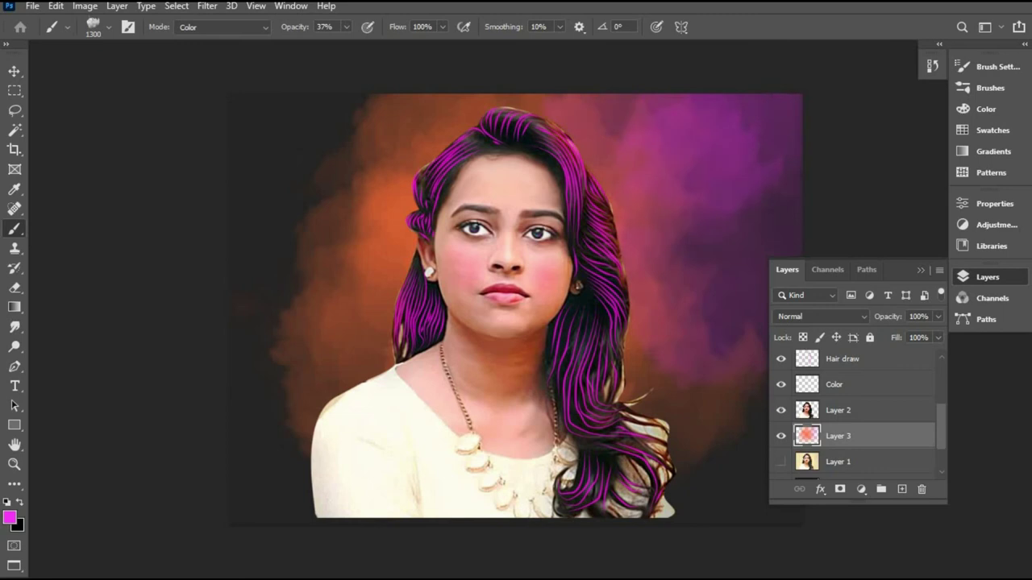
{"action": "left_click", "coordinate": [746, 395]}
{"action": "mouse_move", "coordinate": [306, 419]}
{"action": "left_mouse_down"}
{"action": "mouse_move", "coordinate": [282, 266]}
{"action": "mouse_move", "coordinate": [348, 187]}
{"action": "mouse_move", "coordinate": [305, 132]}
{"action": "mouse_move", "coordinate": [337, 269]}
{"action": "left_mouse_up"}
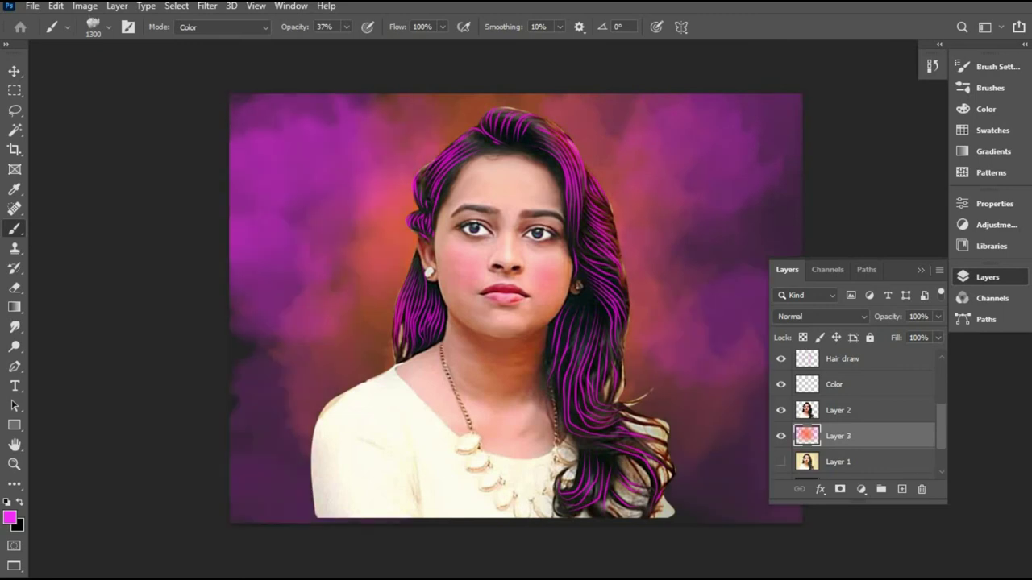
{"action": "key", "text": "ctrl+z"}
{"action": "left_click", "coordinate": [260, 379]}
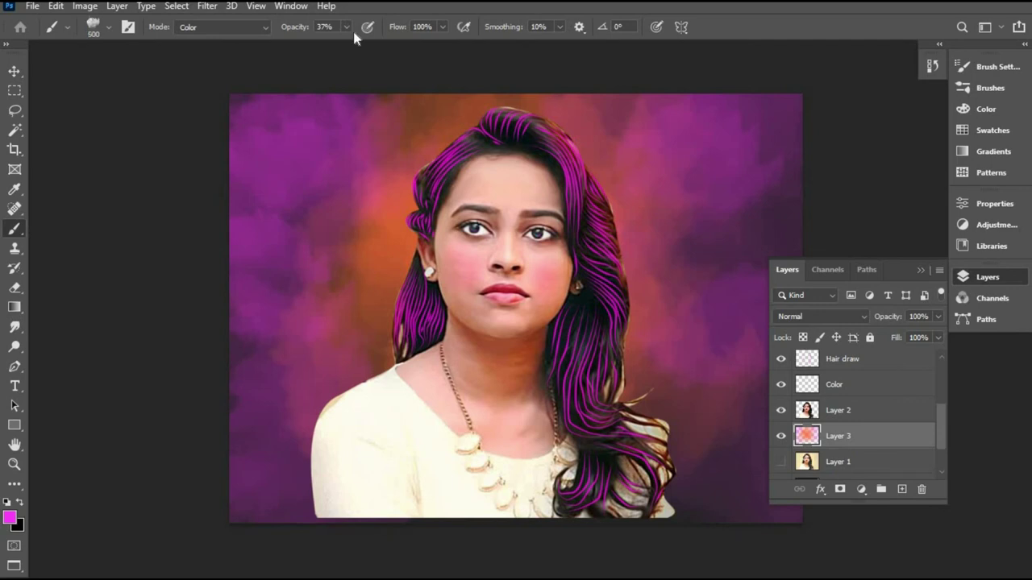
Lower the 500 px cloud brush to 19% opacity, add softer magenta clouds at the edges and compare with Layer 3 hidden.
{"action": "left_click", "coordinate": [346, 27]}
{"action": "left_click", "coordinate": [555, 101]}
{"action": "left_click", "coordinate": [762, 228]}
{"action": "left_click", "coordinate": [727, 258]}
{"action": "left_click", "coordinate": [711, 479]}
{"action": "left_click", "coordinate": [686, 501]}
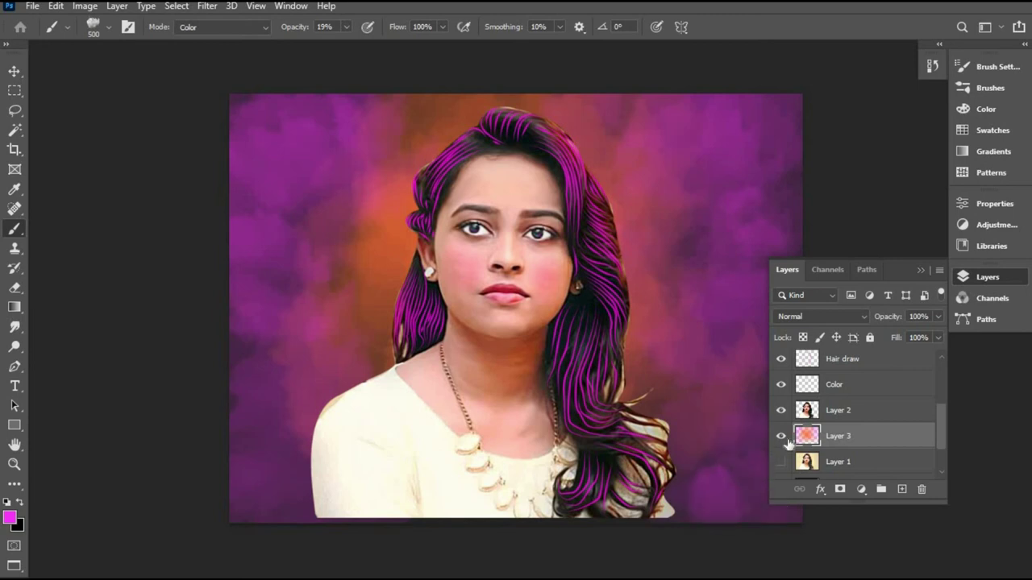
{"action": "left_click", "coordinate": [780, 436]}
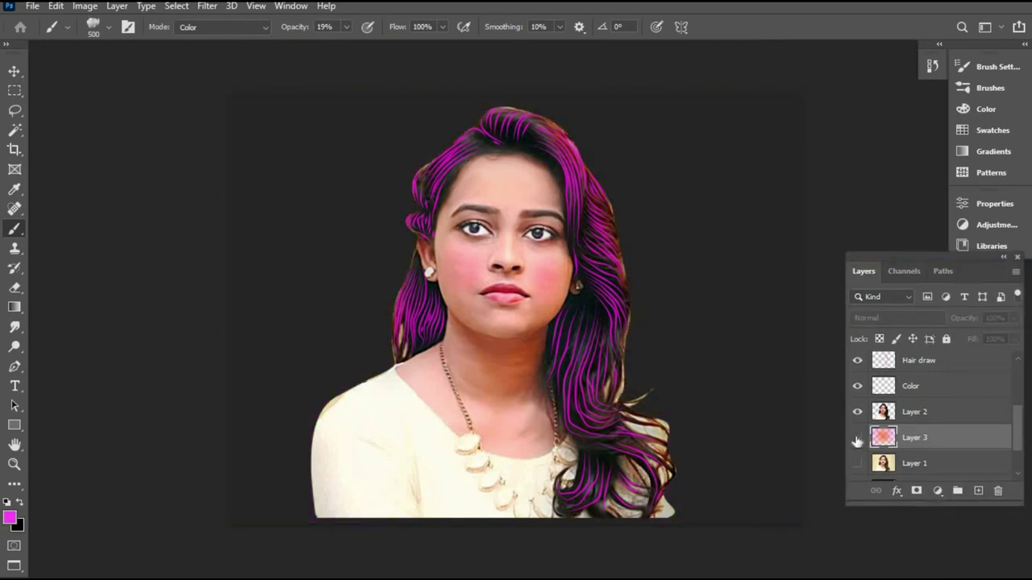
{"action": "left_click", "coordinate": [857, 437]}
Set the foreground colour to a reddish orange.
{"action": "left_click", "coordinate": [11, 517]}
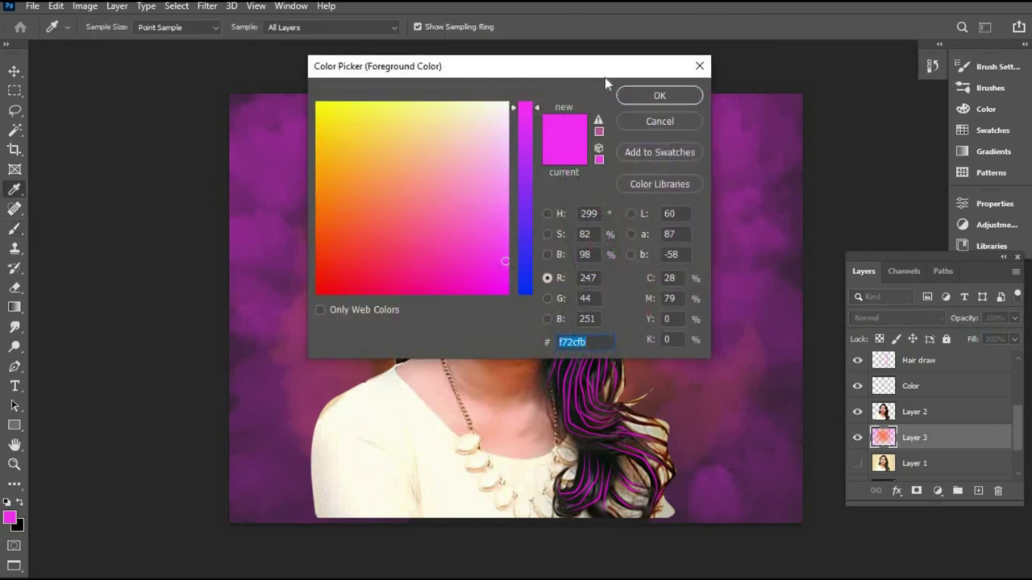
{"action": "left_click_drag", "start_coordinate": [605, 78], "coordinate": [759, 80]}
{"action": "left_click", "coordinate": [411, 231]}
{"action": "left_click", "coordinate": [518, 218]}
{"action": "left_click", "coordinate": [510, 230]}
{"action": "key", "text": "Return"}
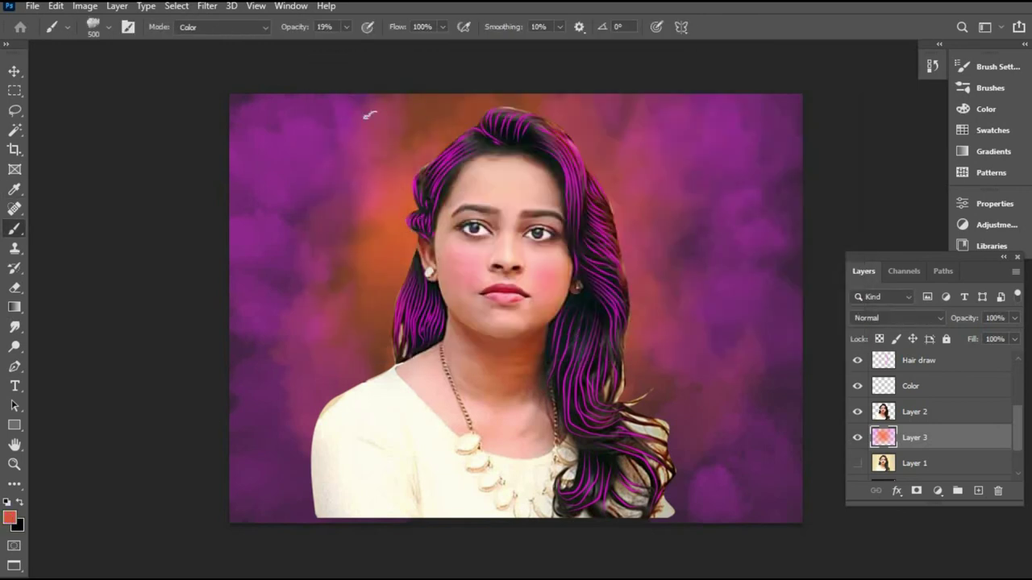
Raise the brush opacity to 40% and paint reddish-orange clouds close around the woman's hair on Layer 3.
{"action": "left_click", "coordinate": [346, 26]}
{"action": "left_click_drag", "start_coordinate": [345, 46], "coordinate": [361, 46]}
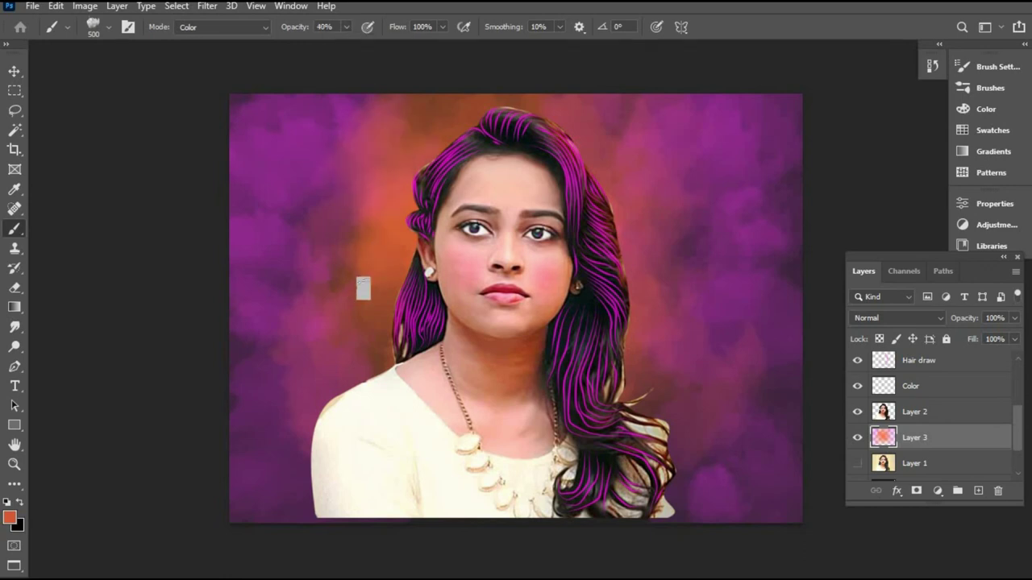
{"action": "left_click", "coordinate": [457, 105]}
{"action": "left_click", "coordinate": [589, 139]}
{"action": "left_click", "coordinate": [642, 201]}
{"action": "left_click", "coordinate": [651, 313]}
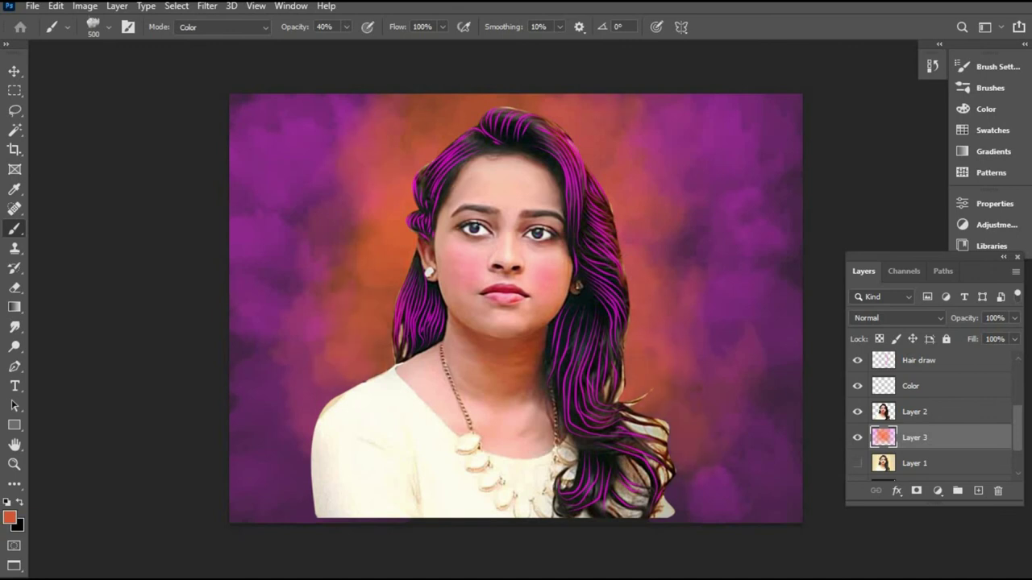
Paint reddish-orange clouds in the lower corners and along the bottom of the background on Layer 3, and preview the whole picture.
{"action": "key", "text": "Tab"}
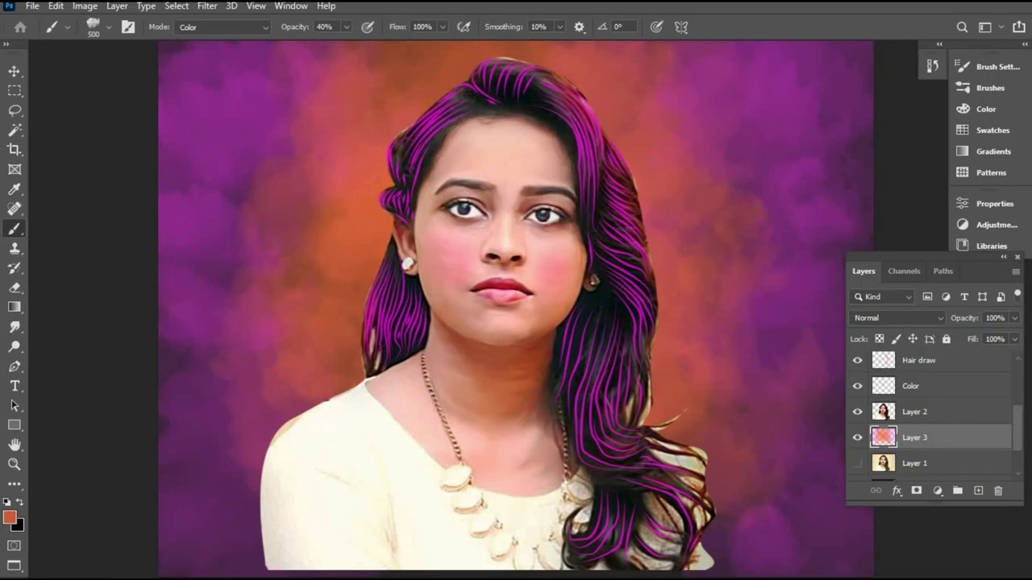
{"action": "mouse_move", "coordinate": [194, 534]}
{"action": "left_mouse_down"}
{"action": "mouse_move", "coordinate": [202, 477]}
{"action": "mouse_move", "coordinate": [191, 383]}
{"action": "left_mouse_up"}
{"action": "left_click", "coordinate": [216, 529]}
{"action": "left_click", "coordinate": [233, 536]}
{"action": "mouse_move", "coordinate": [241, 540]}
{"action": "left_mouse_down"}
{"action": "mouse_move", "coordinate": [774, 556]}
{"action": "mouse_move", "coordinate": [709, 516]}
{"action": "mouse_move", "coordinate": [701, 564]}
{"action": "mouse_move", "coordinate": [809, 547]}
{"action": "left_mouse_up"}
{"action": "key", "text": "ctrl+minus"}
{"action": "key", "text": "Tab"}
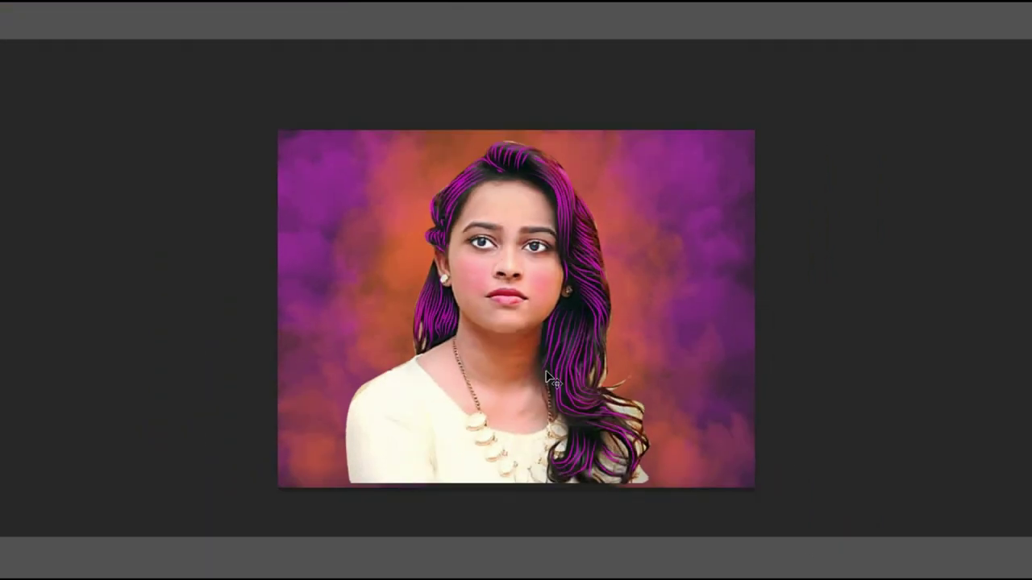
{"action": "key", "text": "Tab"}
{"action": "key", "text": "ctrl+plus"}
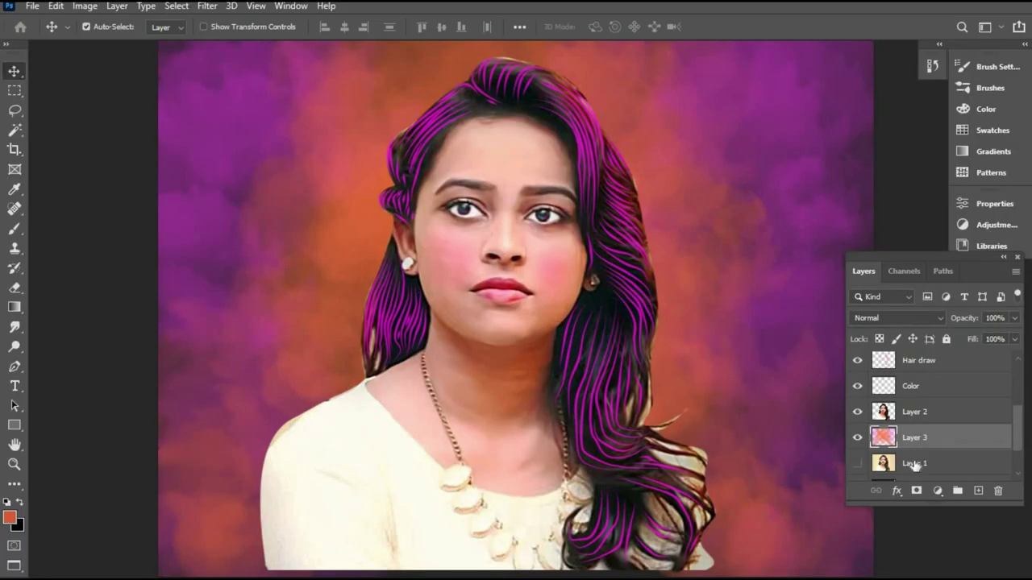
Darken Layer 2 slightly with Levels by lowering the white output level to 237.
{"action": "left_click", "coordinate": [915, 411]}
{"action": "key", "text": "ctrl+l"}
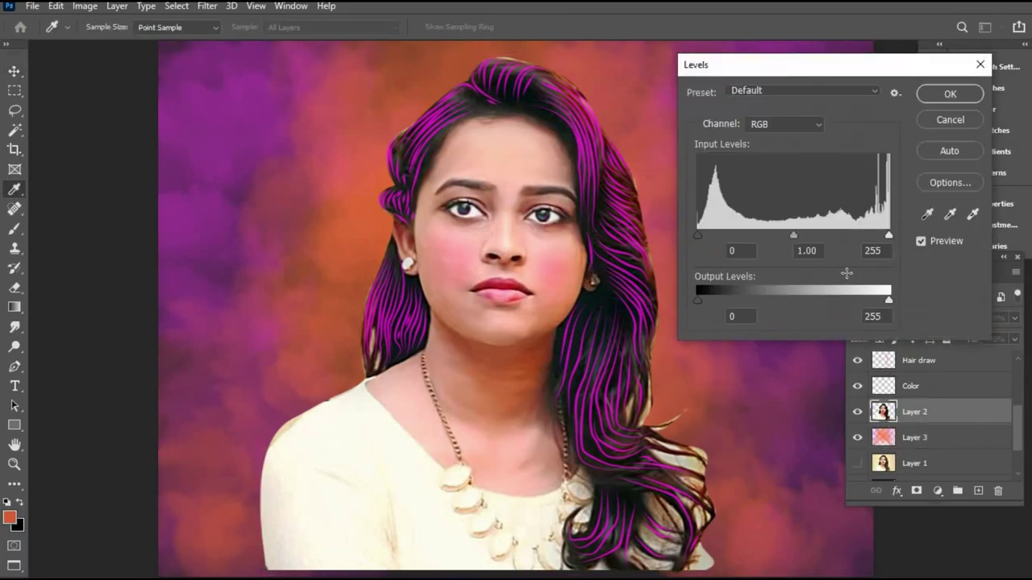
{"action": "left_click_drag", "start_coordinate": [880, 305], "coordinate": [877, 302]}
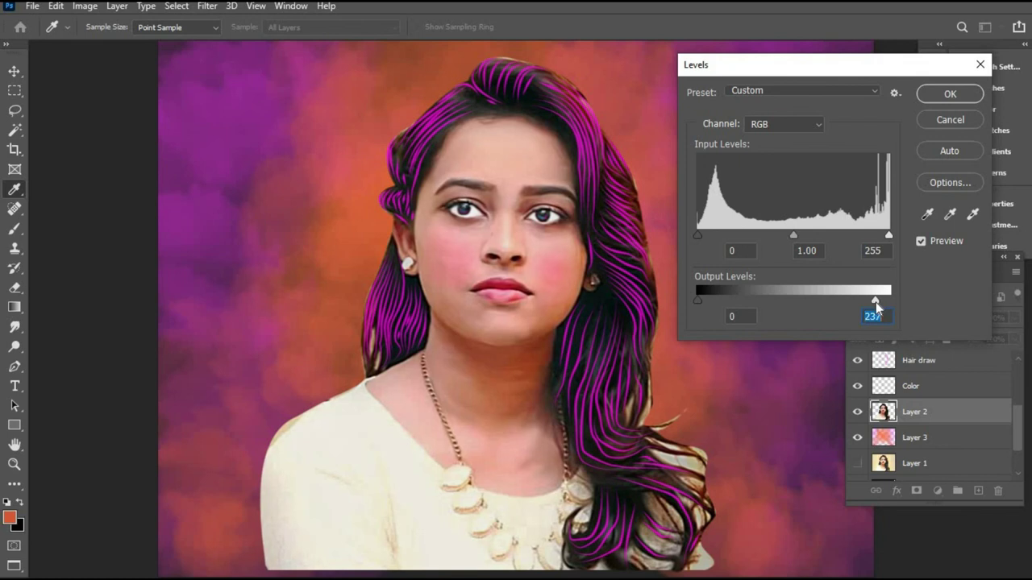
{"action": "left_click", "coordinate": [956, 98]}
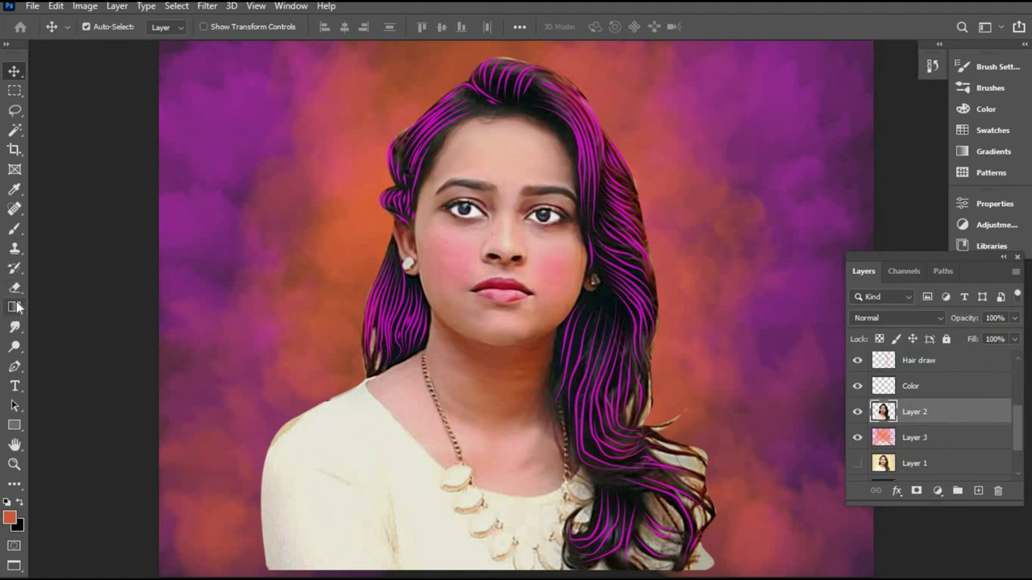
Choose the Soft Round Pressure Opacity preset for the Brush tool.
{"action": "left_click", "coordinate": [16, 327]}
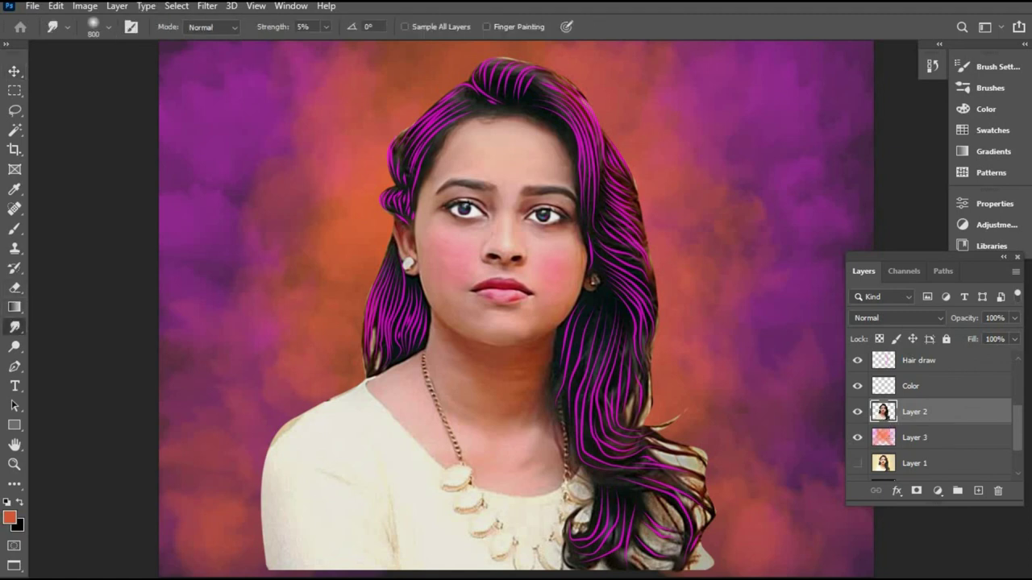
{"action": "key", "text": "b"}
{"action": "left_click", "coordinate": [108, 31]}
{"action": "scroll", "coordinate": [129, 258], "scroll_direction": "down", "scroll_amount": 10}
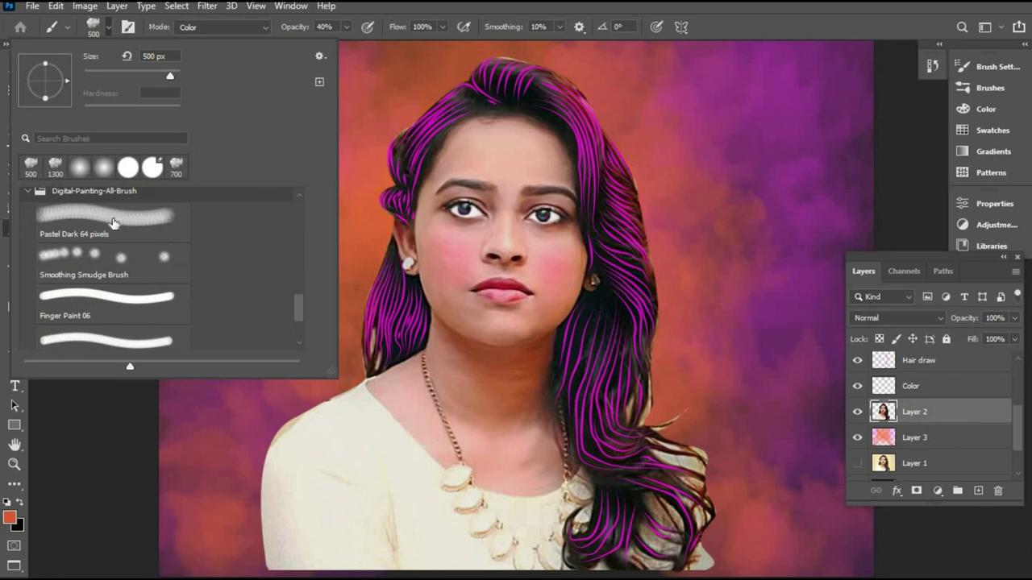
{"action": "scroll", "coordinate": [141, 269], "scroll_direction": "up", "scroll_amount": 2}
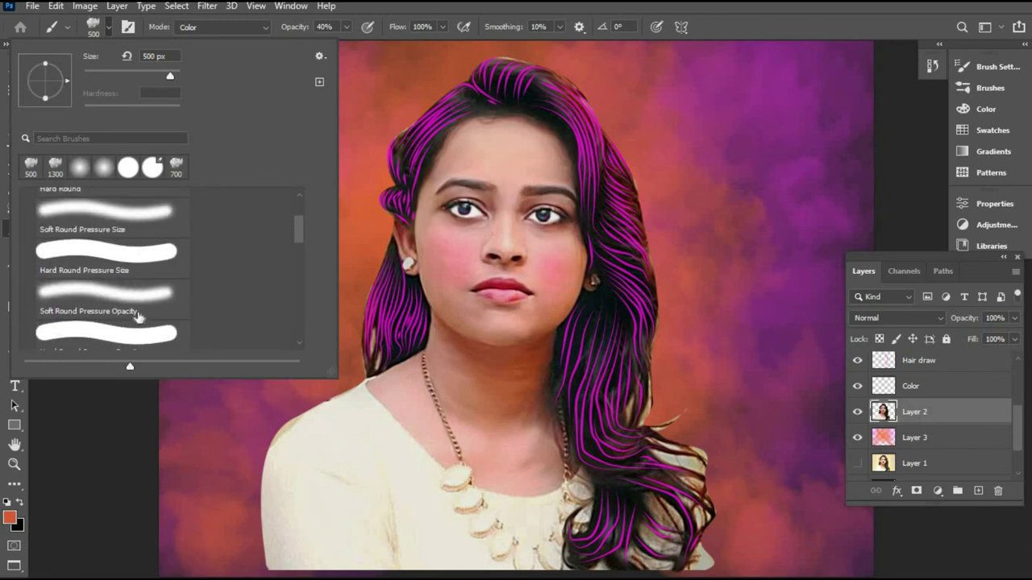
{"action": "double_click", "coordinate": [129, 300]}
Load Layer 2's outline as a selection and tint the crown hair reddish orange with the soft brush at 150 px.
{"action": "left_click", "coordinate": [883, 412], "text": "ctrl"}
{"action": "key", "text": "bracketleft"}
{"action": "key", "text": "bracketleft"}
{"action": "key", "text": "bracketleft"}
{"action": "key", "text": "bracketleft"}
{"action": "key", "text": "bracketleft"}
{"action": "key", "text": "bracketleft"}
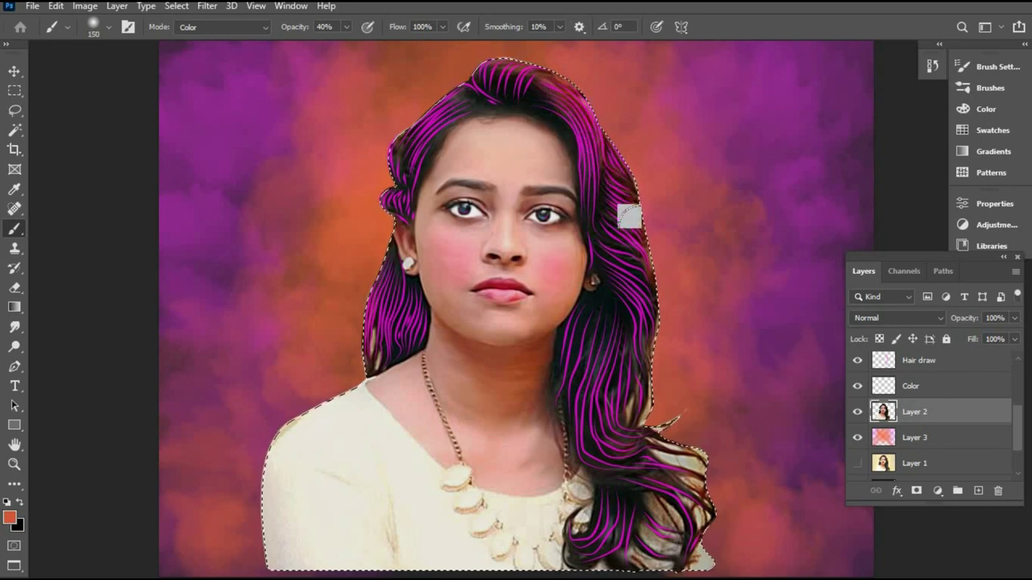
Tint the hair on both sides of the face reddish orange, adjusting the soft brush from 175 down to 90 px, and deselect.
{"action": "key", "text": "bracketright"}
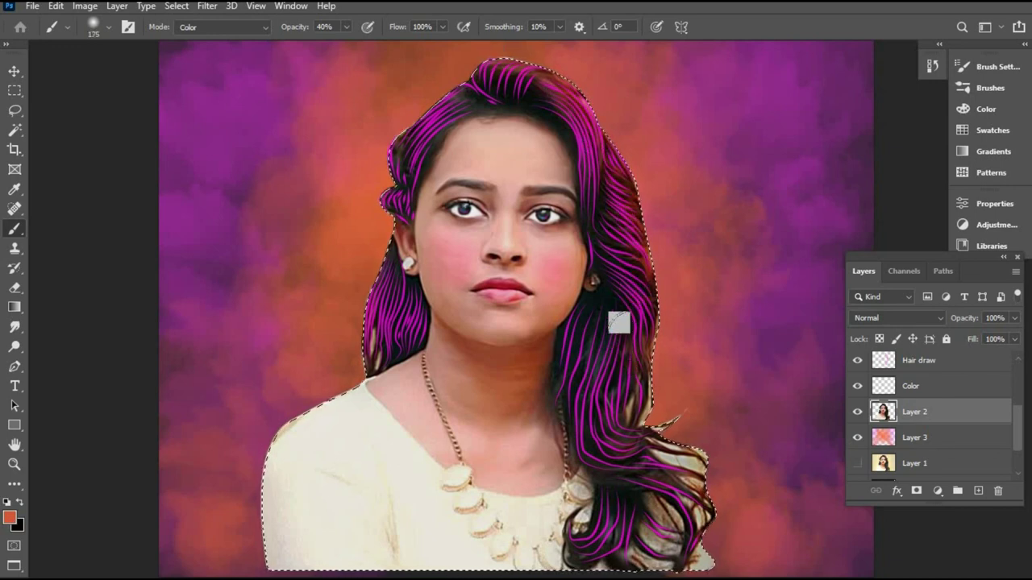
{"action": "key", "text": "bracketright"}
{"action": "key", "text": "bracketleft"}
{"action": "key", "text": "bracketleft"}
{"action": "key", "text": "bracketleft"}
{"action": "key", "text": "bracketleft"}
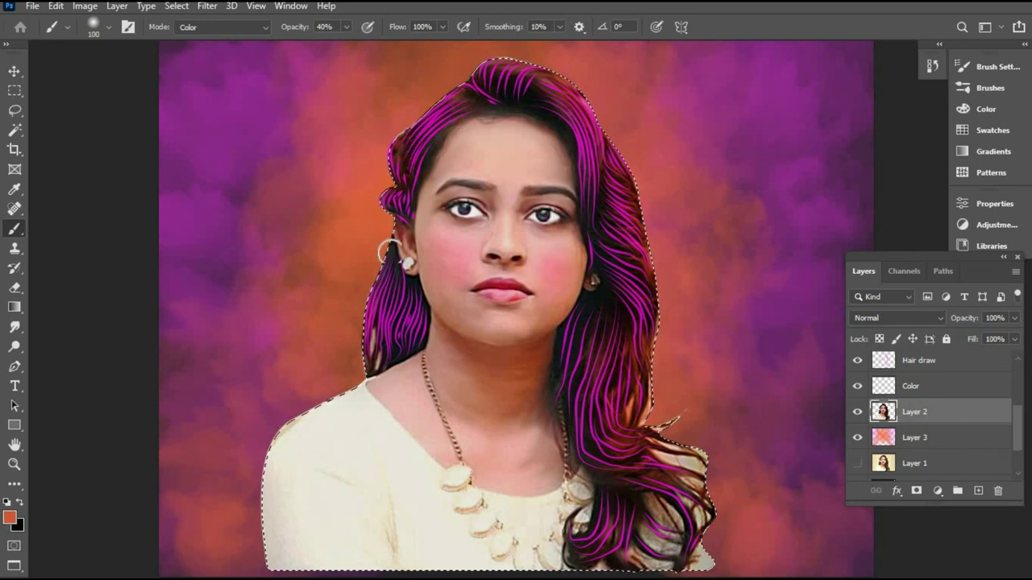
{"action": "key", "text": "bracketleft"}
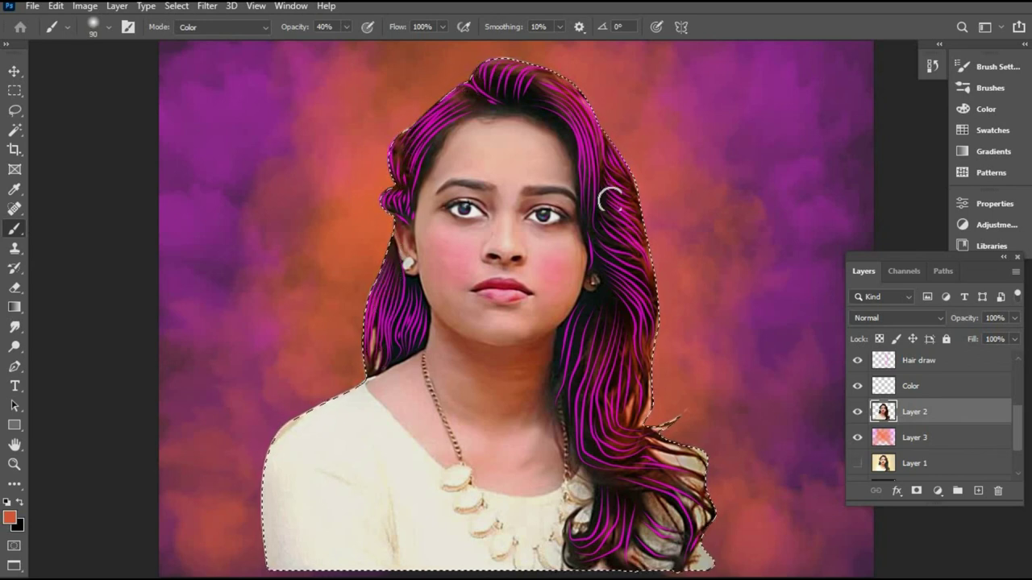
{"action": "key", "text": "ctrl+d"}
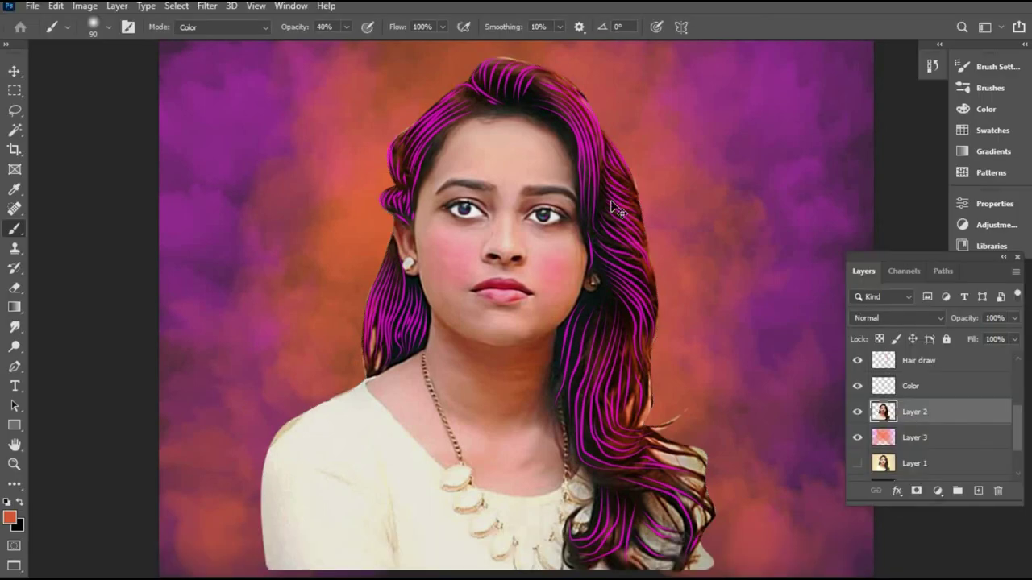
{"action": "key", "text": "ctrl+minus"}
{"action": "key", "text": "ctrl+0"}
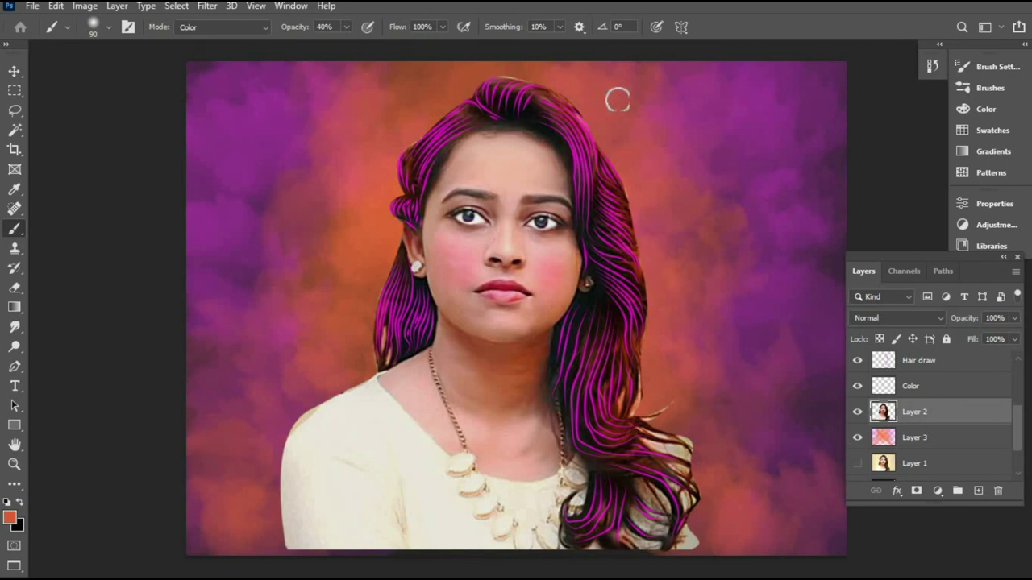
Darken the cloud background on Layer 3 with Levels by lowering the white output level to 190.
{"action": "left_click", "coordinate": [914, 440]}
{"action": "key", "text": "ctrl+l"}
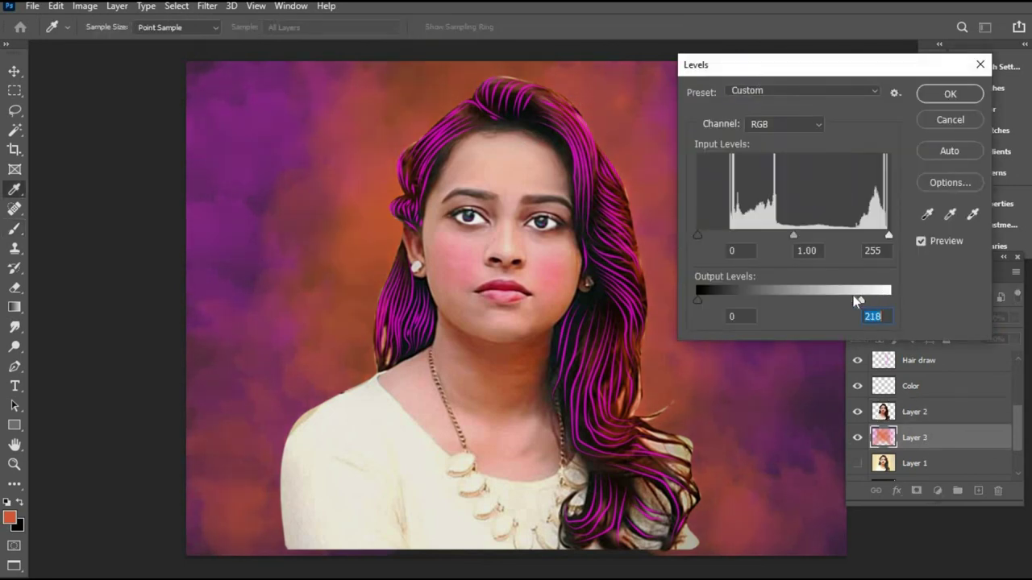
{"action": "left_click_drag", "start_coordinate": [861, 300], "coordinate": [841, 302]}
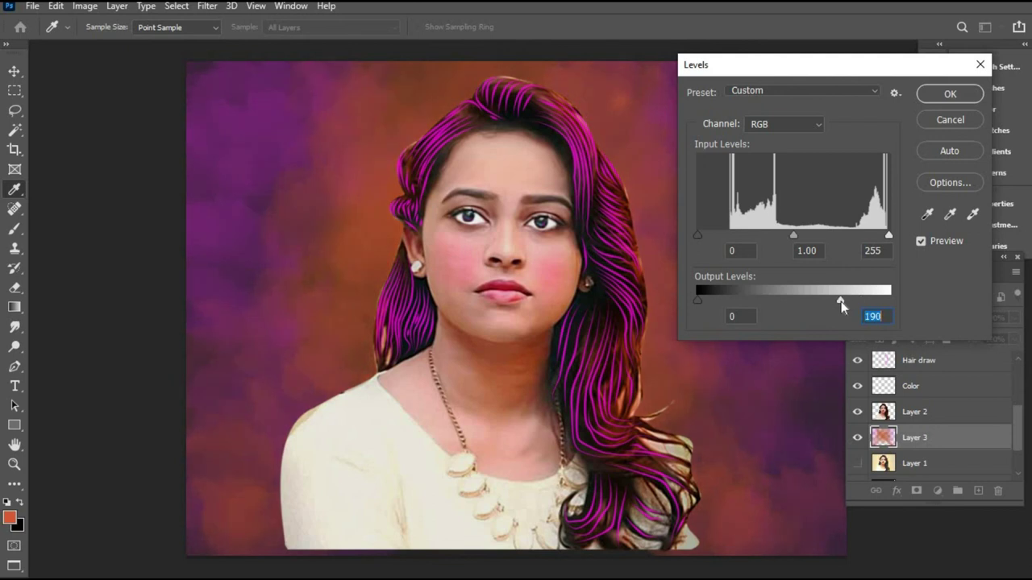
{"action": "left_click", "coordinate": [950, 94]}
Set up the Hard Round Pressure Size brush at 1 px and 100% opacity.
{"action": "left_click", "coordinate": [108, 27]}
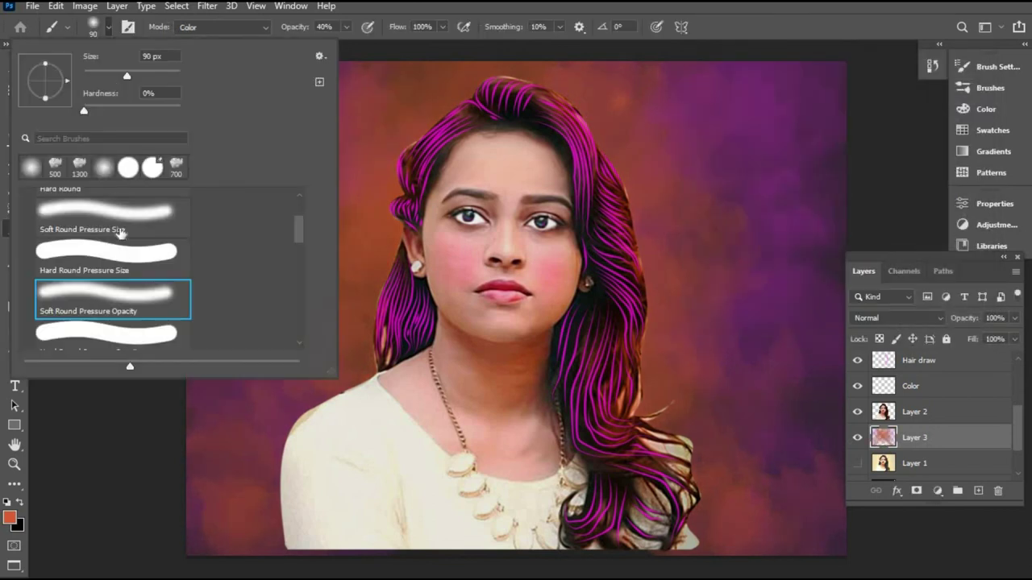
{"action": "left_click", "coordinate": [121, 251]}
{"action": "type", "text": "1"}
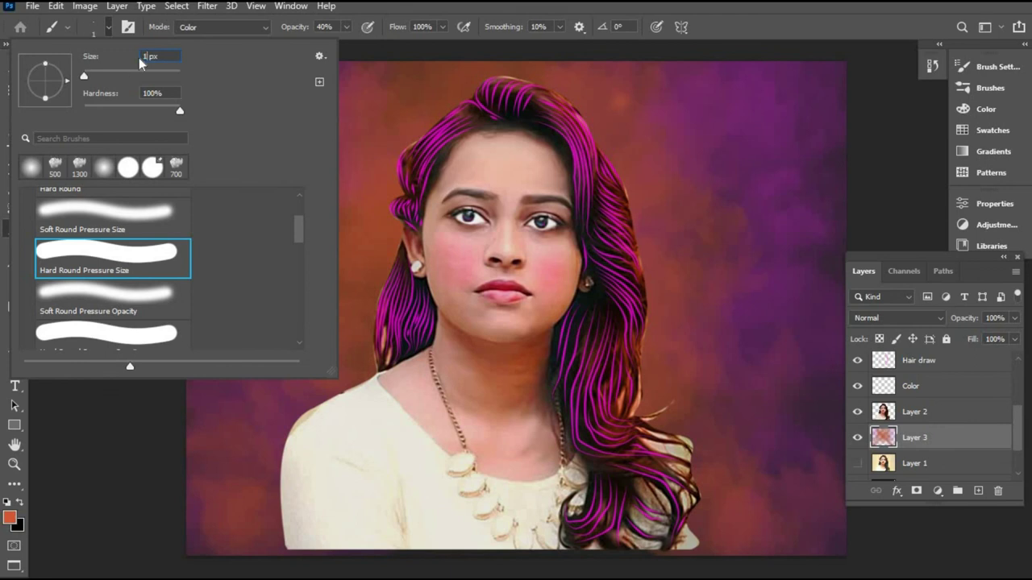
{"action": "key", "text": "Return"}
{"action": "left_click", "coordinate": [346, 26]}
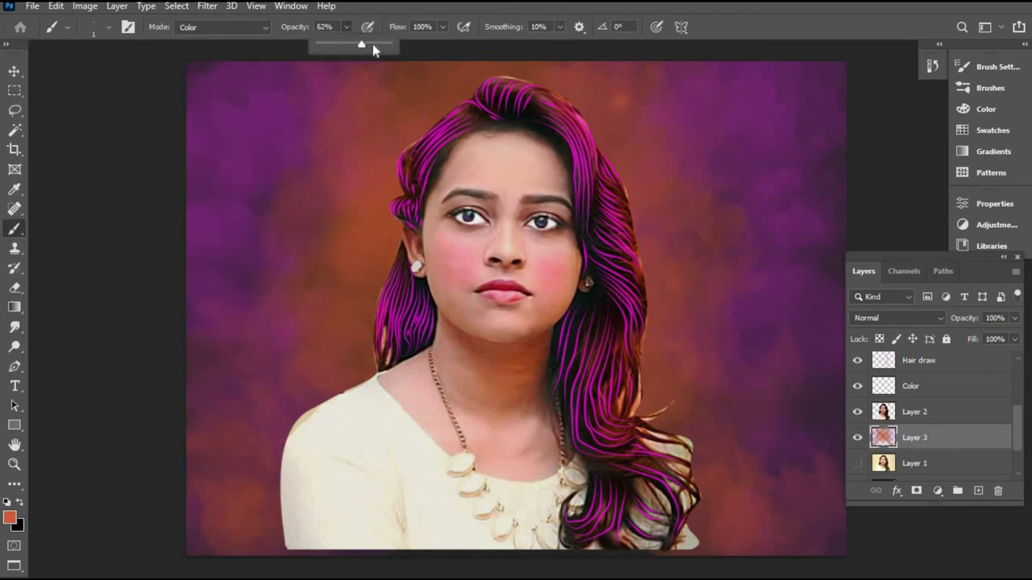
Add a new layer above Layer 2 and name it Hair out.
{"action": "left_click", "coordinate": [919, 414]}
{"action": "left_click", "coordinate": [978, 490]}
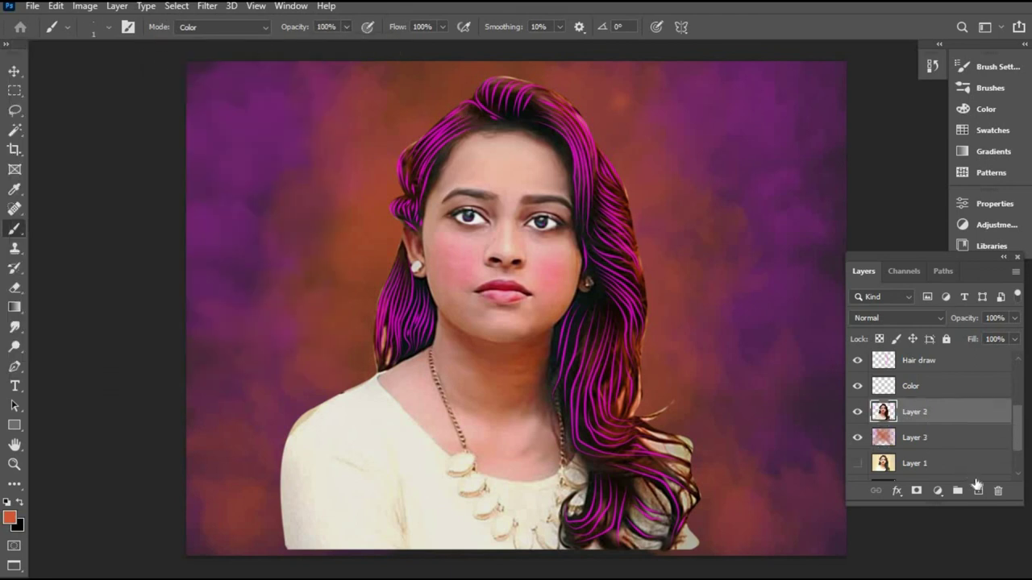
{"action": "double_click", "coordinate": [914, 412]}
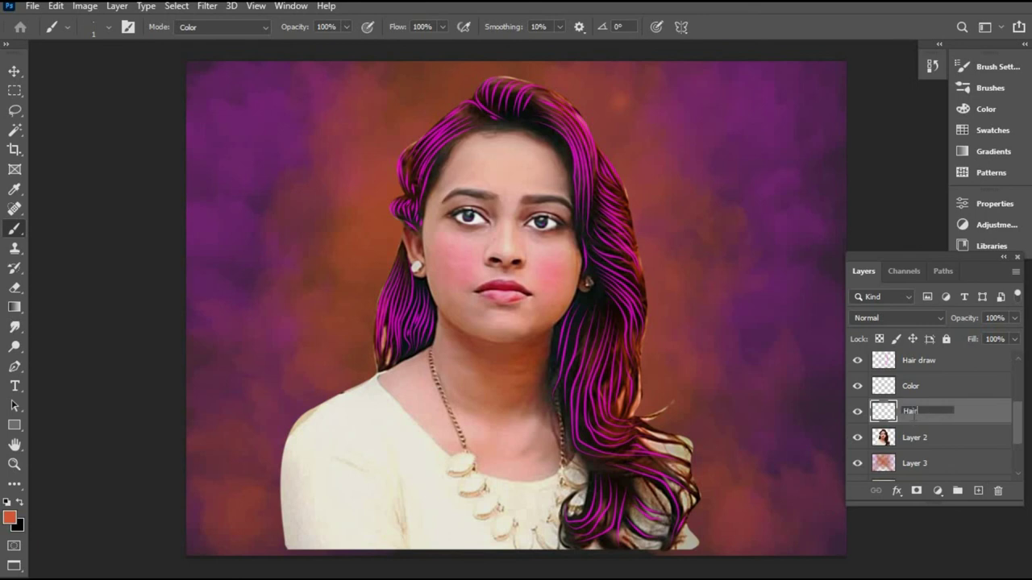
{"action": "key", "text": "Return"}
{"action": "key", "text": "ctrl+plus"}
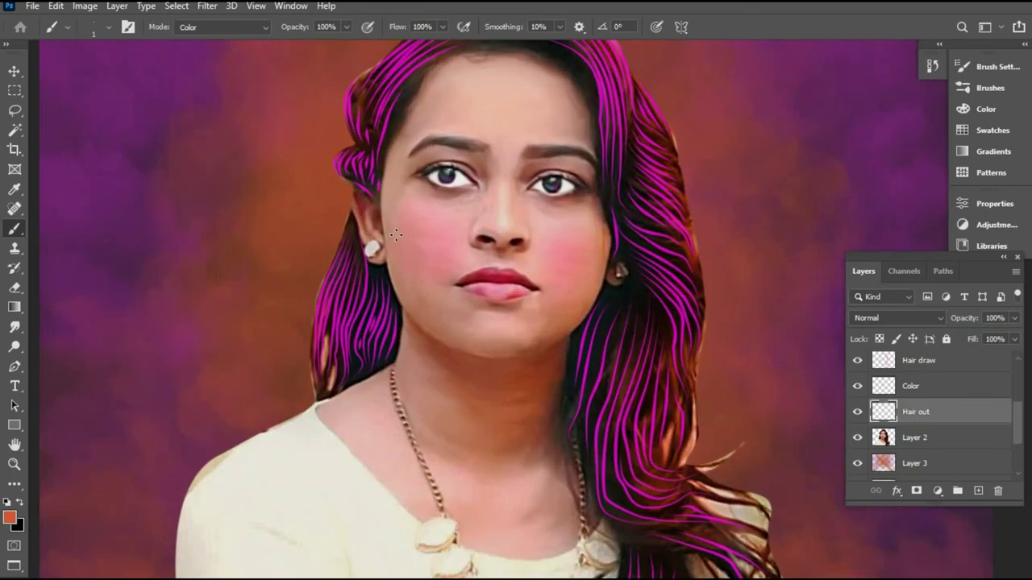
Set the foreground colour to the light green 92b153.
{"action": "left_click", "coordinate": [9, 517]}
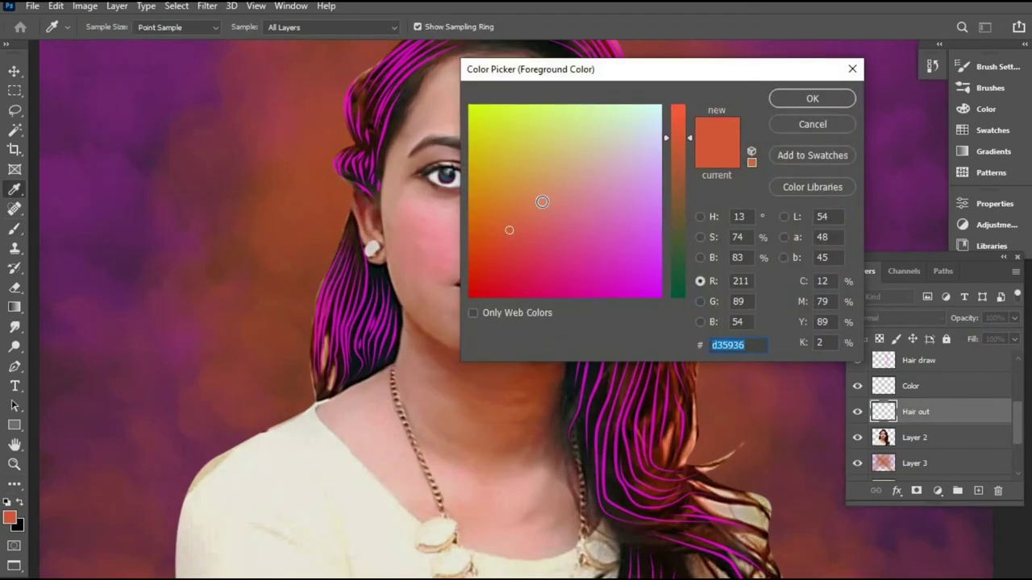
{"action": "left_click", "coordinate": [324, 285]}
{"action": "left_click", "coordinate": [516, 156]}
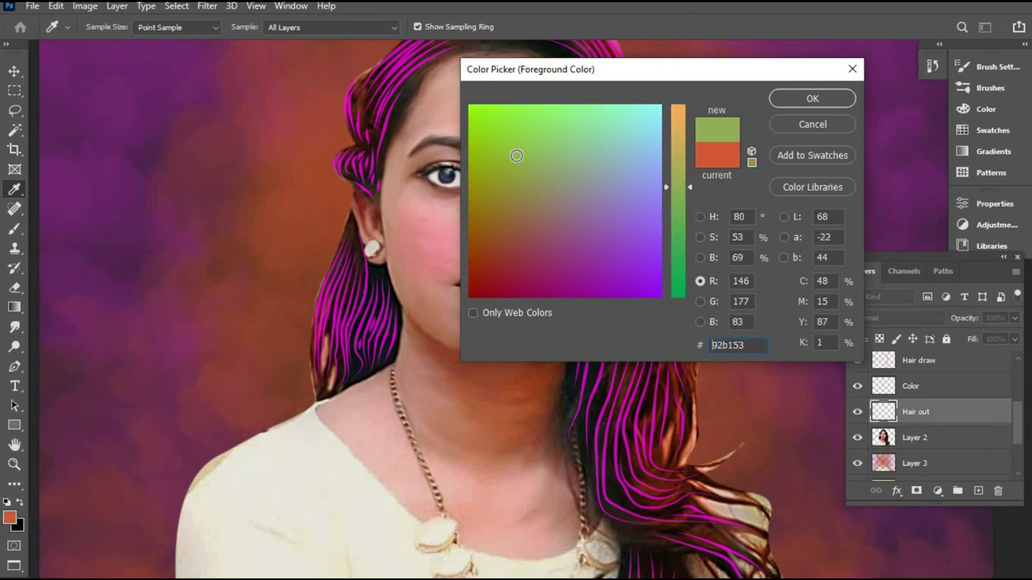
{"action": "key", "text": "Return"}
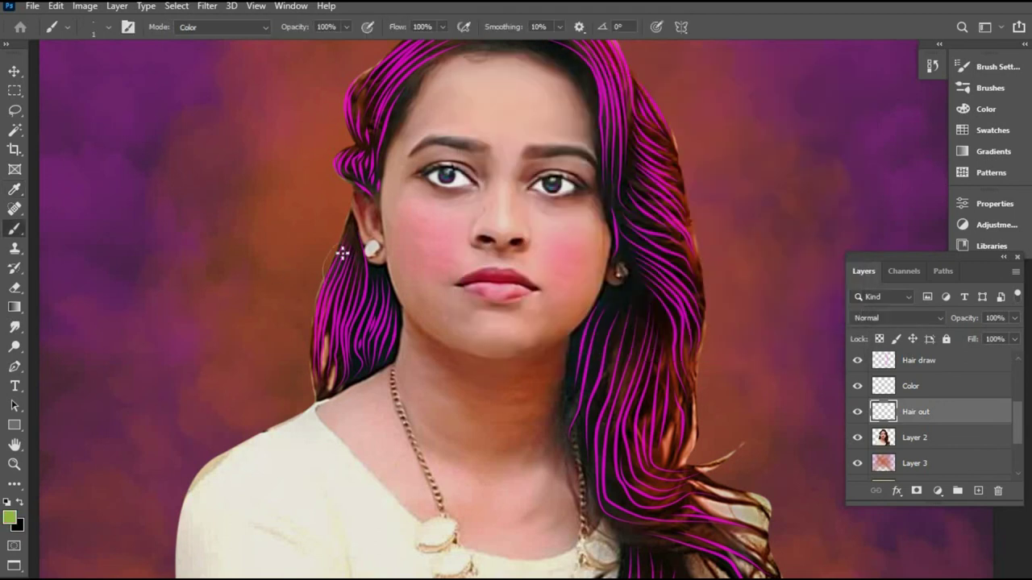
Draw fine green stray hairs on the Hair out layer along the hair's left edge and up over the crown.
{"action": "left_click_drag", "start_coordinate": [318, 289], "coordinate": [304, 344]}
{"action": "mouse_move", "coordinate": [338, 177]}
{"action": "left_mouse_down"}
{"action": "mouse_move", "coordinate": [342, 285]}
{"action": "mouse_move", "coordinate": [314, 289]}
{"action": "left_mouse_up"}
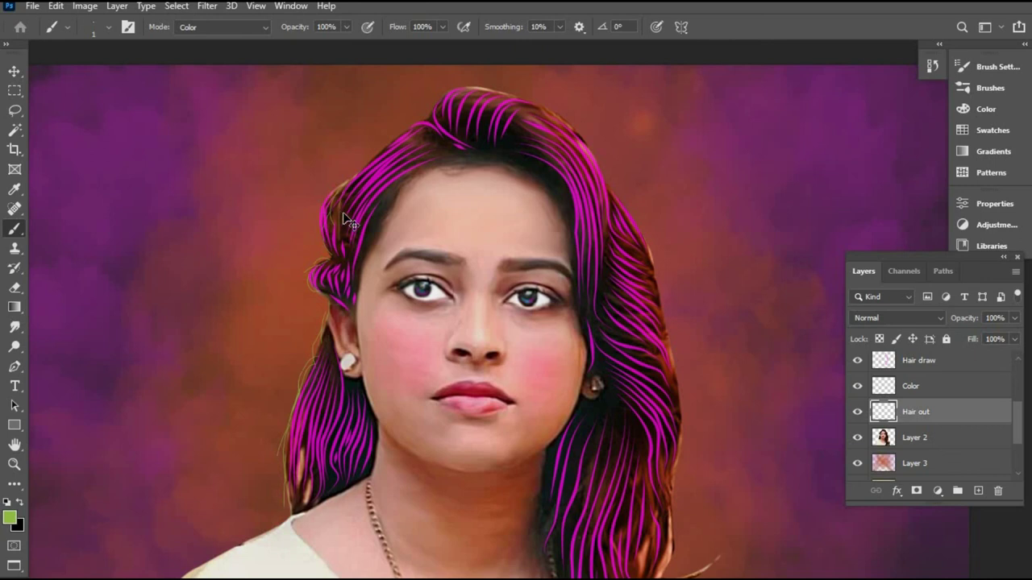
{"action": "left_click_drag", "start_coordinate": [362, 181], "coordinate": [321, 258]}
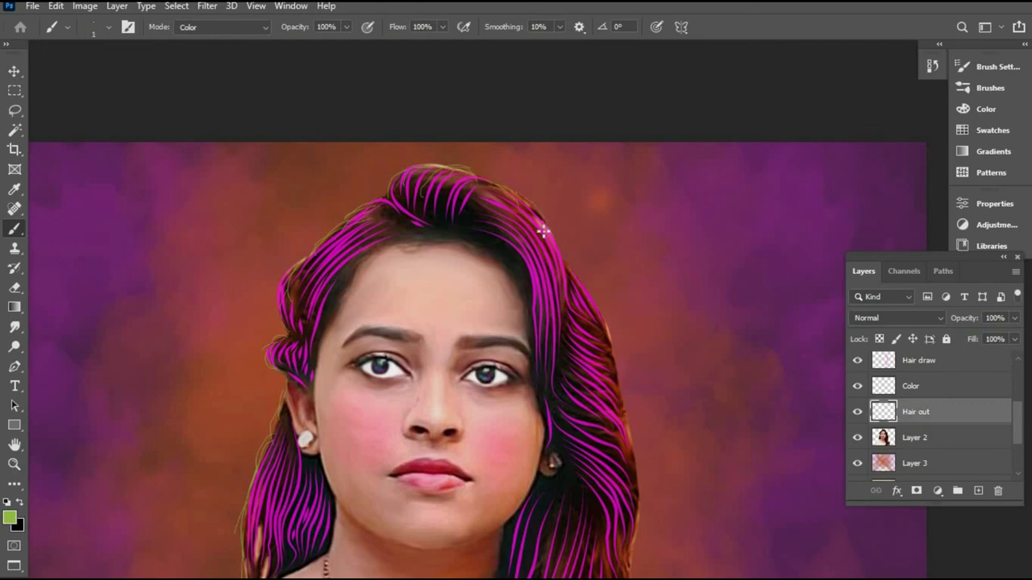
Draw fine green stray hairs on the Hair out layer along the hair's right edge, from the crown down past the ear.
{"action": "left_click_drag", "start_coordinate": [522, 226], "coordinate": [475, 168]}
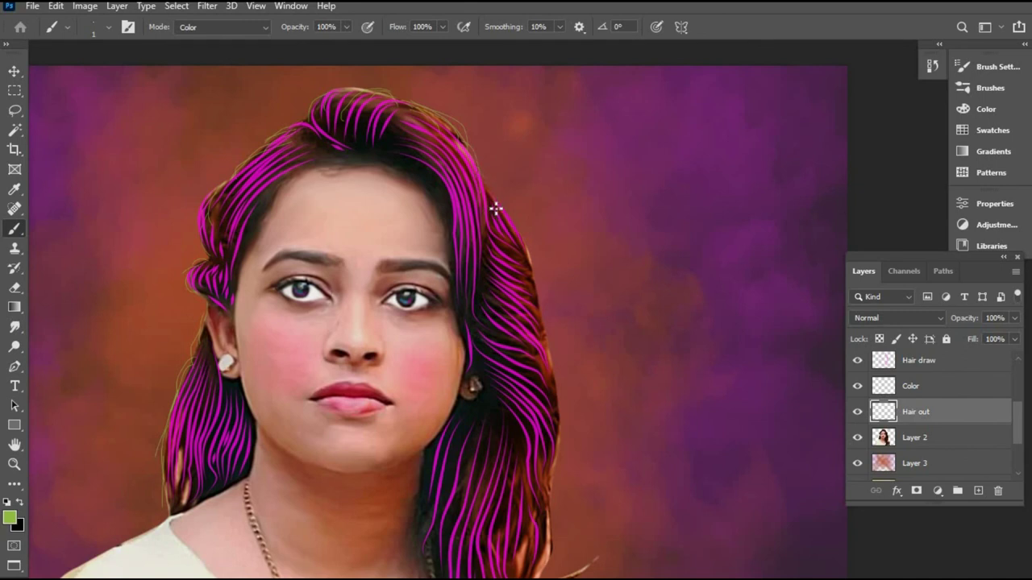
{"action": "left_click_drag", "start_coordinate": [491, 168], "coordinate": [474, 129]}
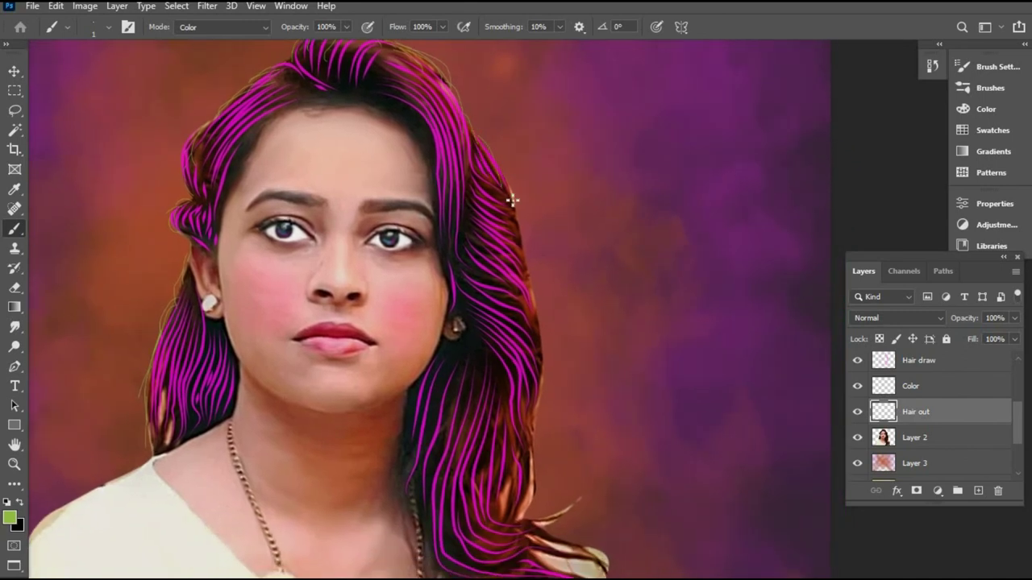
{"action": "left_click_drag", "start_coordinate": [512, 200], "coordinate": [484, 166]}
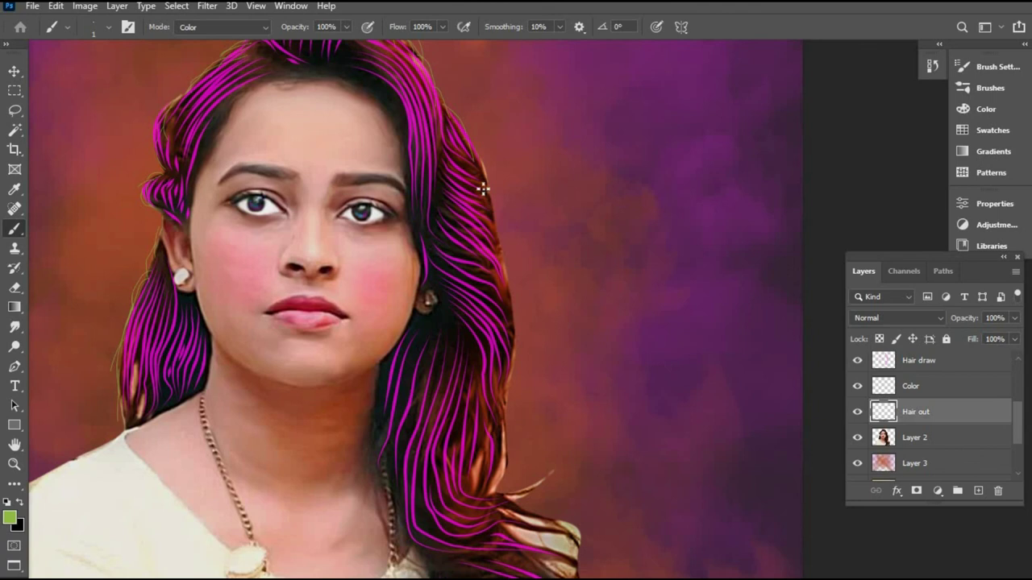
{"action": "mouse_move", "coordinate": [483, 164]}
{"action": "left_mouse_down"}
{"action": "mouse_move", "coordinate": [502, 211]}
{"action": "mouse_move", "coordinate": [500, 255]}
{"action": "mouse_move", "coordinate": [532, 319]}
{"action": "mouse_move", "coordinate": [504, 299]}
{"action": "mouse_move", "coordinate": [524, 353]}
{"action": "left_mouse_up"}
{"action": "mouse_move", "coordinate": [517, 290]}
{"action": "left_mouse_down"}
{"action": "mouse_move", "coordinate": [515, 272]}
{"action": "mouse_move", "coordinate": [489, 260]}
{"action": "left_mouse_up"}
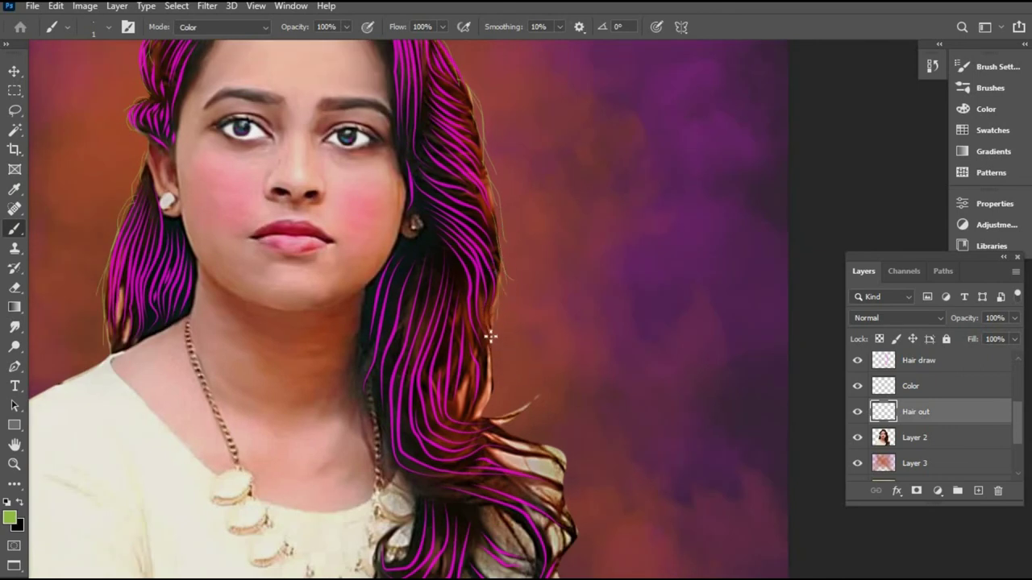
{"action": "left_click_drag", "start_coordinate": [512, 359], "coordinate": [490, 295]}
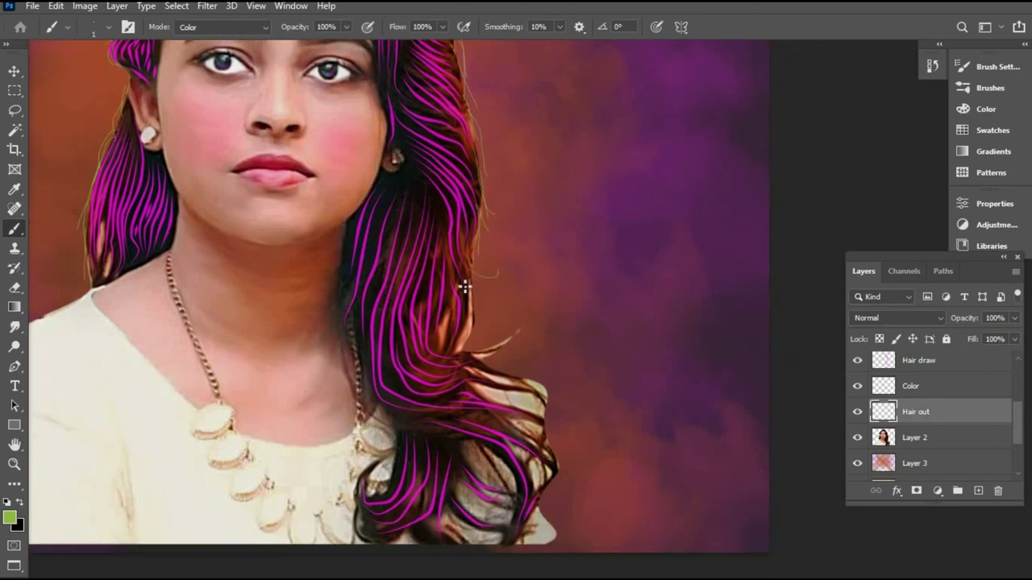
Draw curled stray hairs around the lower ends of the hair on both sides and preview the whole portrait in full-screen mode.
{"action": "left_click_drag", "start_coordinate": [465, 353], "coordinate": [516, 326]}
{"action": "left_click_drag", "start_coordinate": [463, 363], "coordinate": [510, 312]}
{"action": "scroll", "coordinate": [518, 311], "scroll_direction": "down", "scroll_amount": 2}
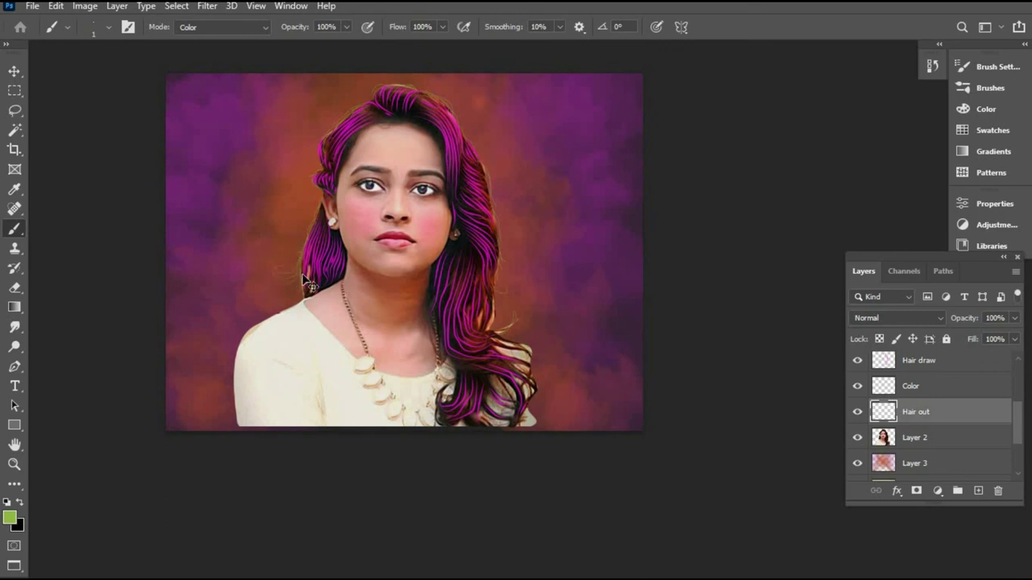
{"action": "key", "text": "ctrl+minus"}
{"action": "key", "text": "ctrl+0"}
{"action": "key", "text": "f"}
{"action": "key", "text": "f"}
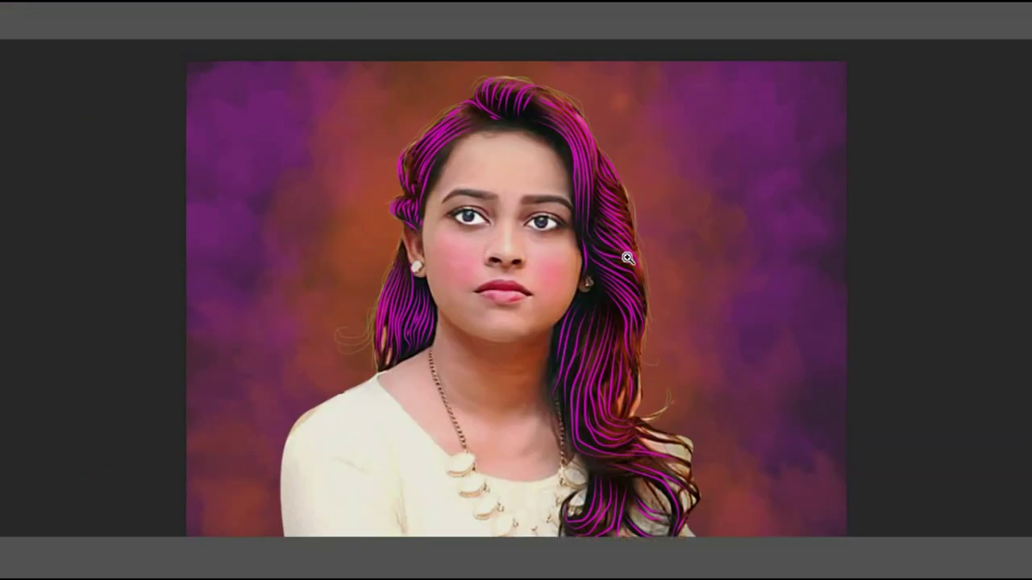
Leave the full-screen preview and make the portrait cutout layer, Layer 2, the active layer.
{"action": "key", "text": "z"}
{"action": "key", "text": "v"}
{"action": "key", "text": "b"}
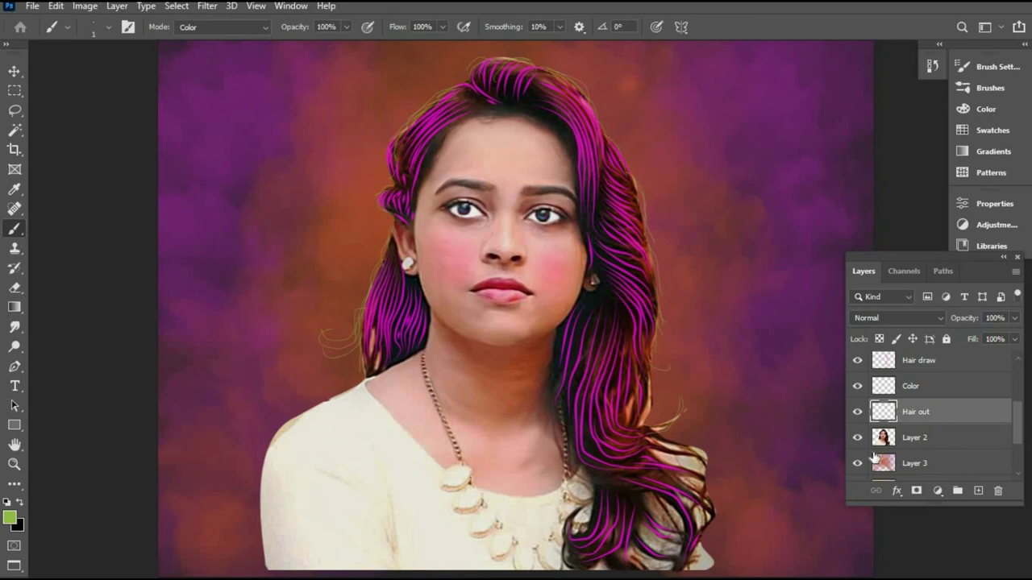
{"action": "left_click", "coordinate": [876, 461]}
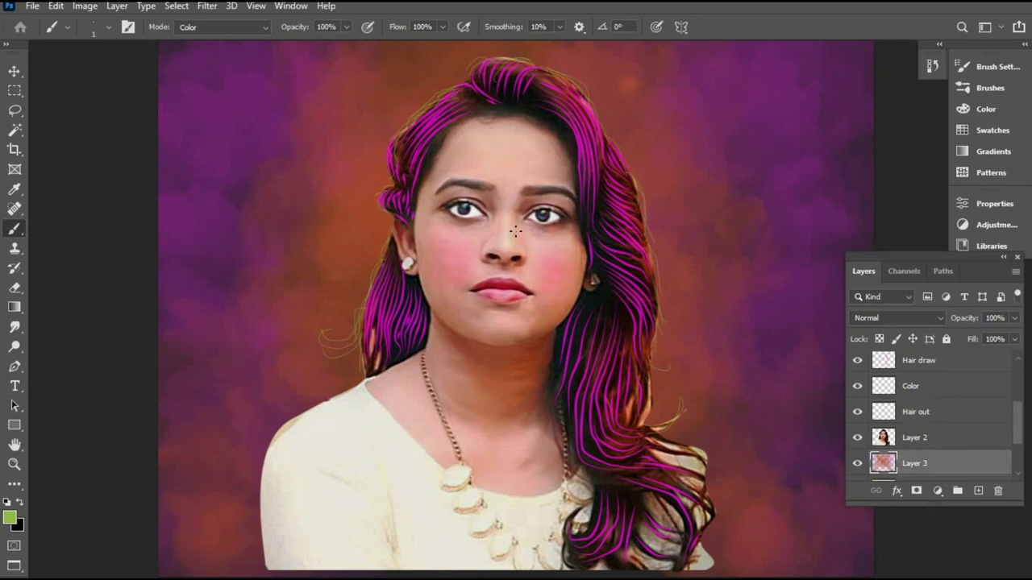
{"action": "key", "text": "v"}
{"action": "left_click", "coordinate": [518, 163]}
{"action": "left_click", "coordinate": [909, 437]}
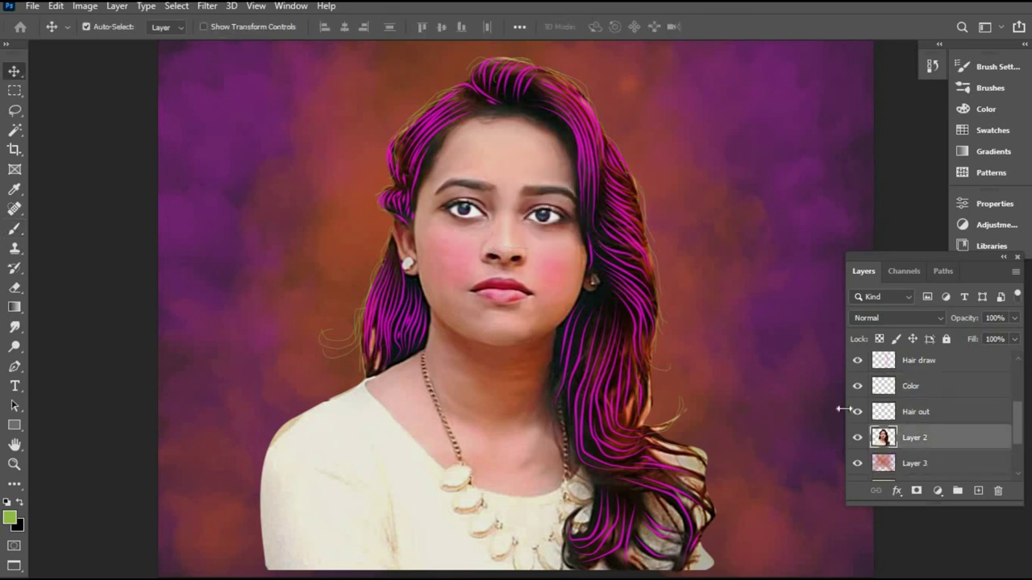
{"action": "key", "text": "ctrl+u"}
{"action": "key", "text": "Escape"}
Apply a Color Balance adjustment to the midtones of Layer 2 with colour levels +21, -17 and 0.
{"action": "left_click", "coordinate": [85, 7]}
{"action": "mouse_move", "coordinate": [113, 55]}
{"action": "left_click", "coordinate": [278, 139]}
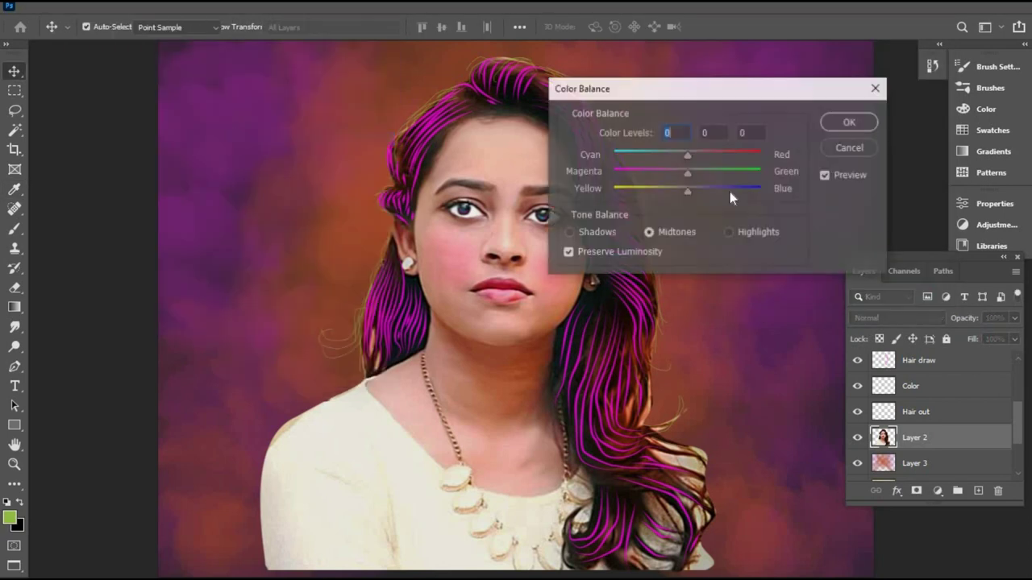
{"action": "left_click_drag", "start_coordinate": [677, 154], "coordinate": [678, 176]}
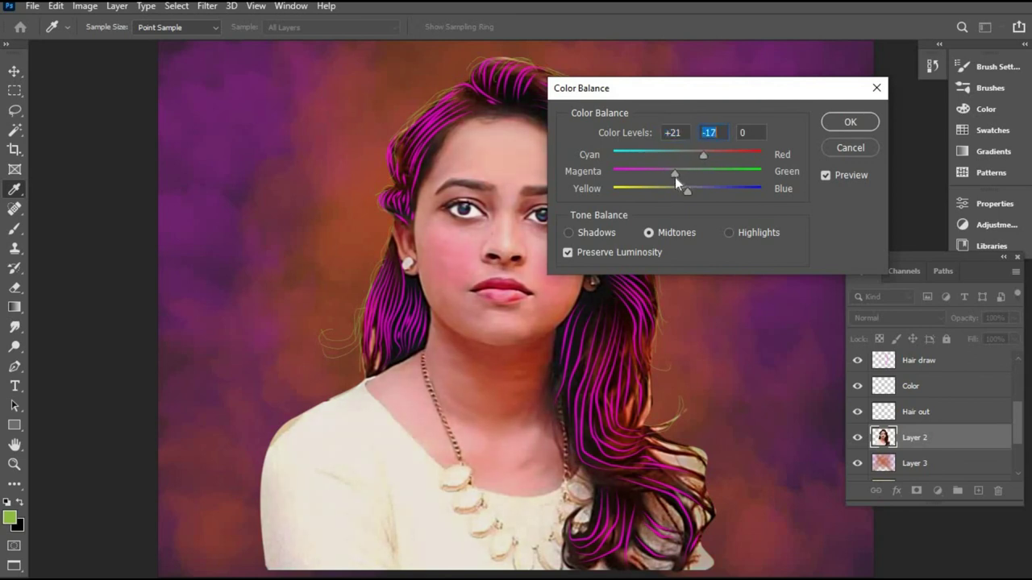
{"action": "left_click", "coordinate": [843, 128]}
{"action": "key", "text": "v"}
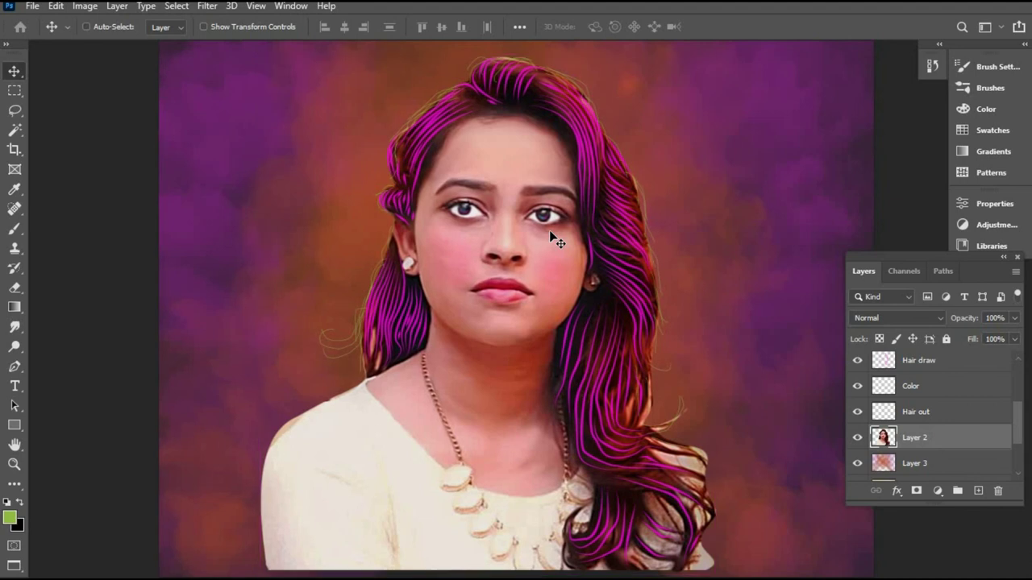
{"action": "key", "text": "ctrl+minus"}
{"action": "key", "text": "f"}
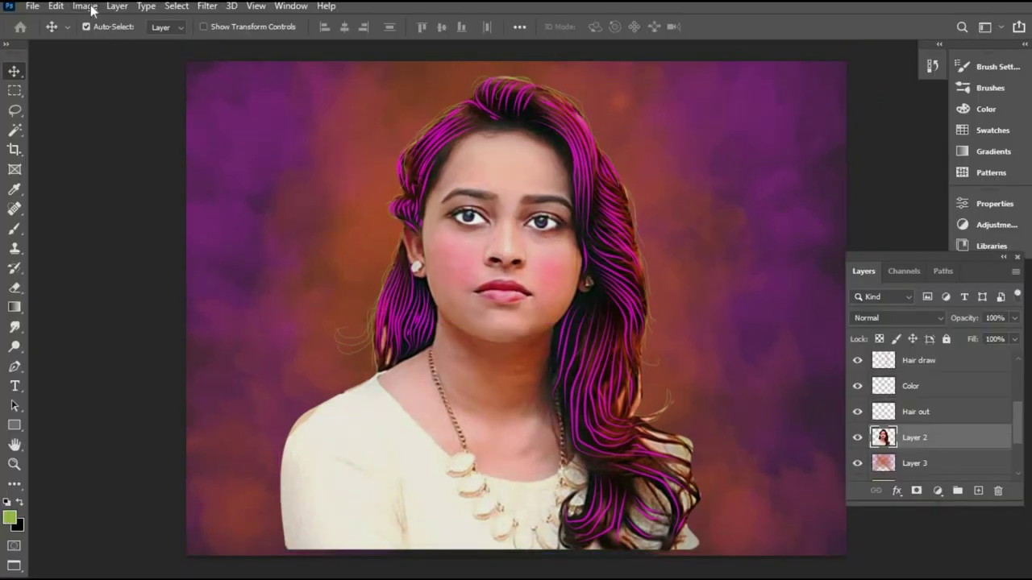
Apply another midtone Color Balance adjustment to Layer 2 with colour levels +31, +5 and +2.
{"action": "left_click", "coordinate": [85, 6]}
{"action": "mouse_move", "coordinate": [149, 45]}
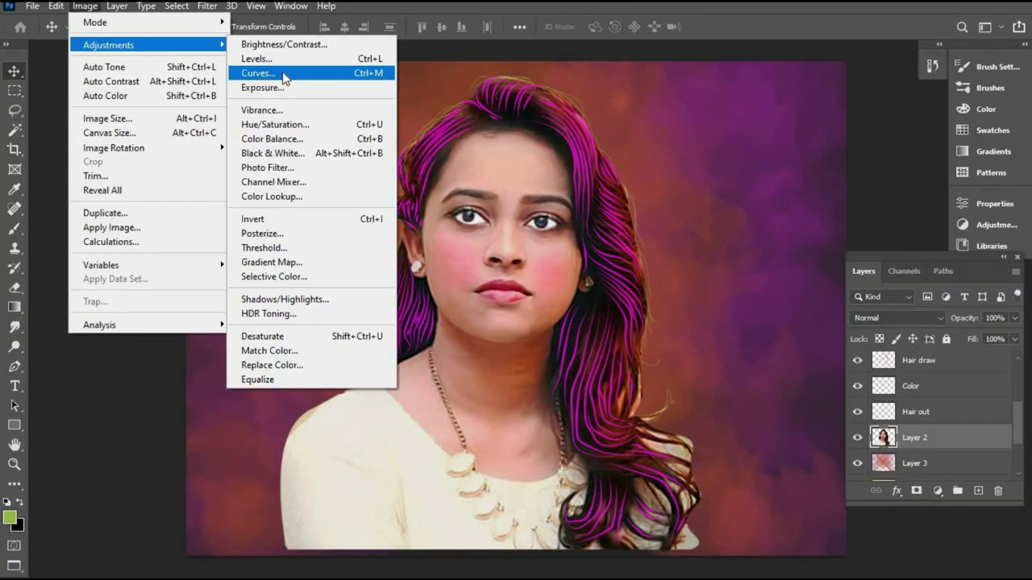
{"action": "left_click", "coordinate": [295, 140]}
{"action": "left_click_drag", "start_coordinate": [685, 150], "coordinate": [690, 173]}
{"action": "left_click_drag", "start_coordinate": [678, 191], "coordinate": [689, 190]}
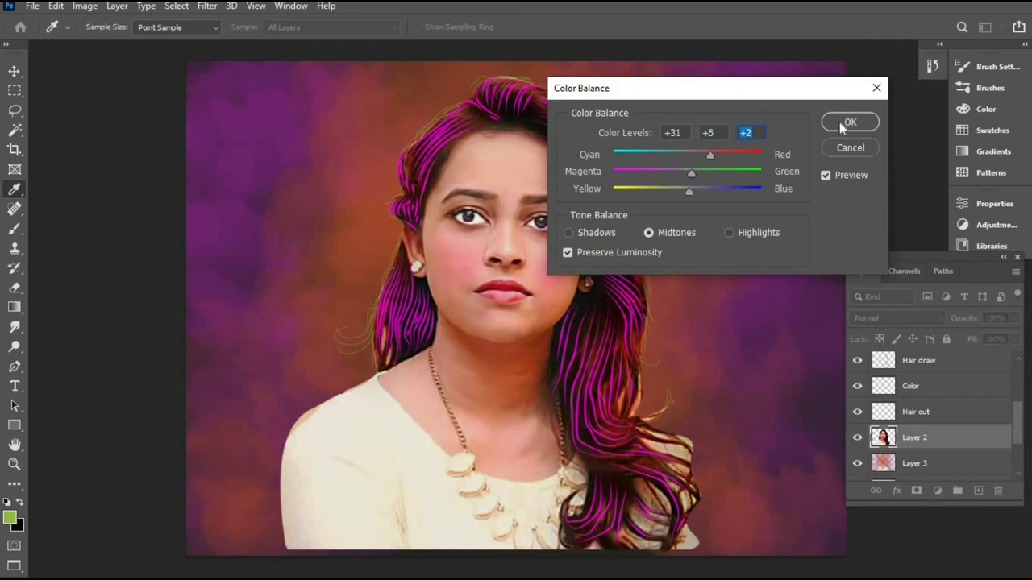
{"action": "left_click", "coordinate": [841, 122]}
{"action": "key", "text": "v"}
{"action": "key", "text": "ctrl+minus"}
{"action": "key", "text": "ctrl+plus"}
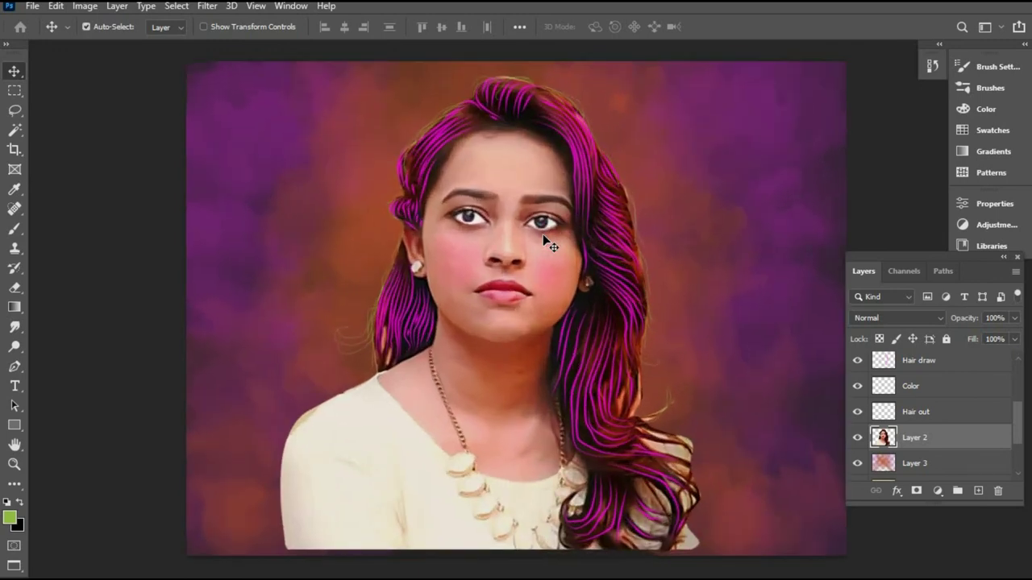
Examine the colour-balanced portrait against the background in full-screen mode, both whole and enlarged.
{"action": "key", "text": "ctrl+shift+a"}
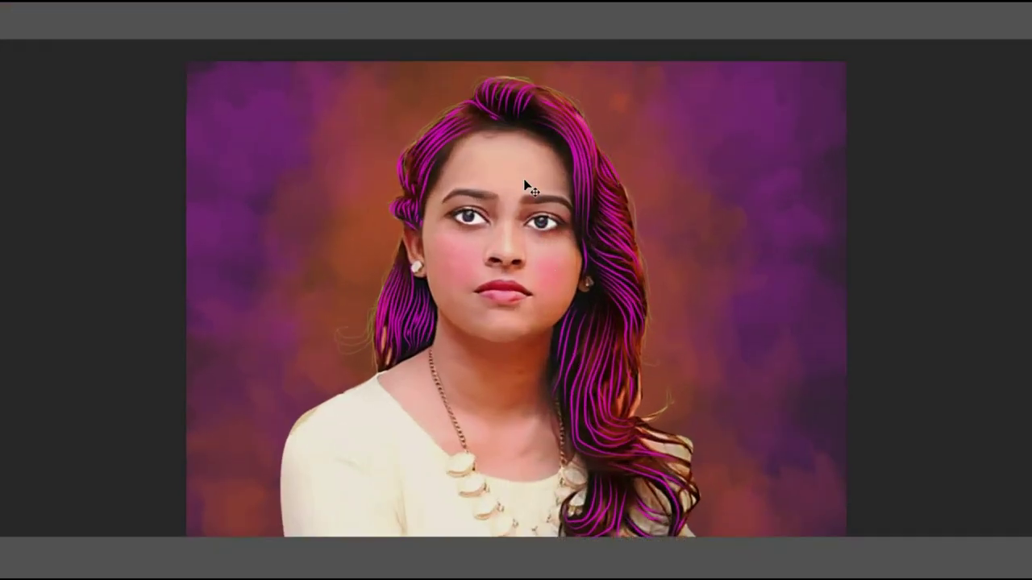
{"action": "key", "text": "f"}
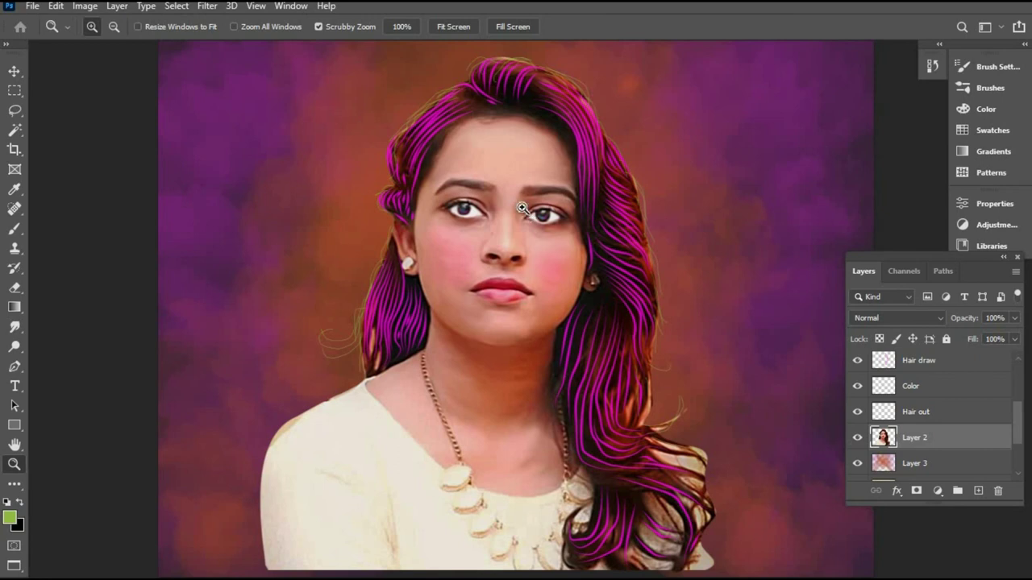
{"action": "key", "text": "f"}
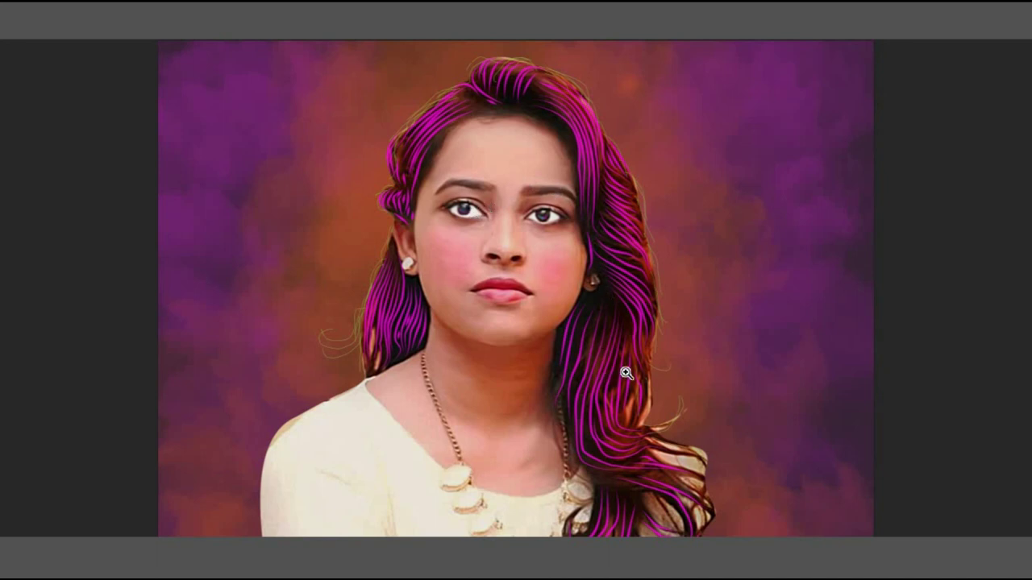
{"action": "key", "text": "f"}
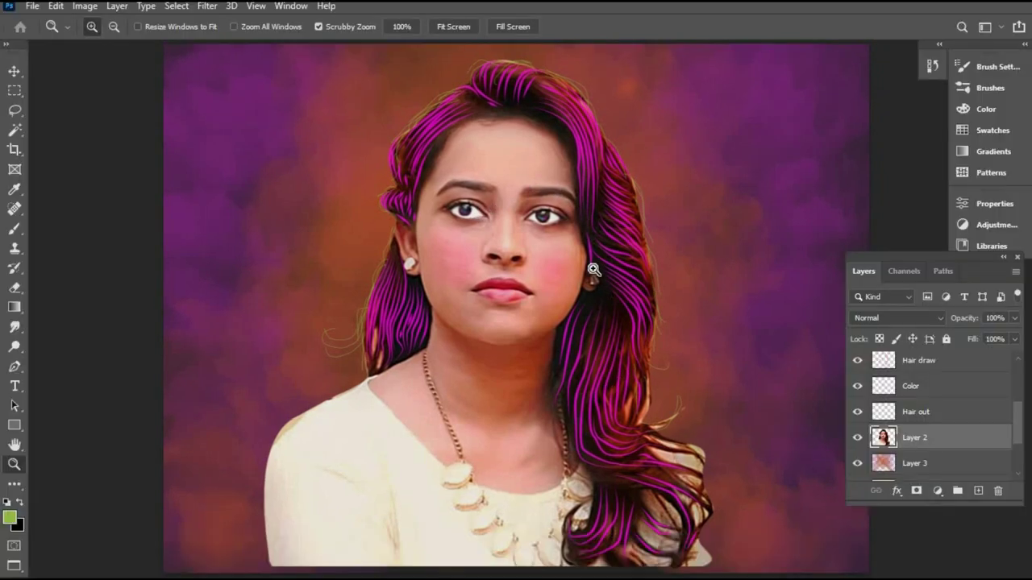